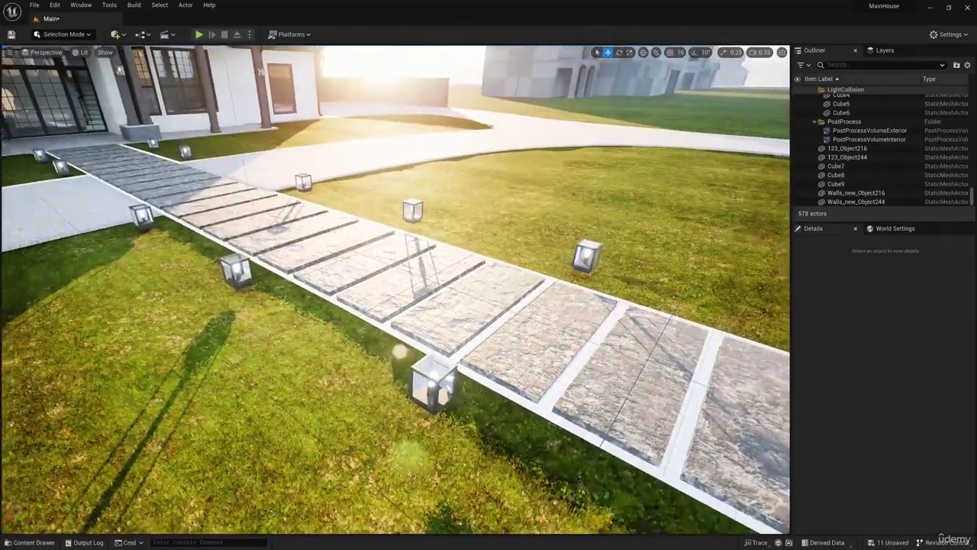
# - Open Quixel Bridge in a larger window and browse the Nature category of the 3D assets
pyautogui.click(117, 34)
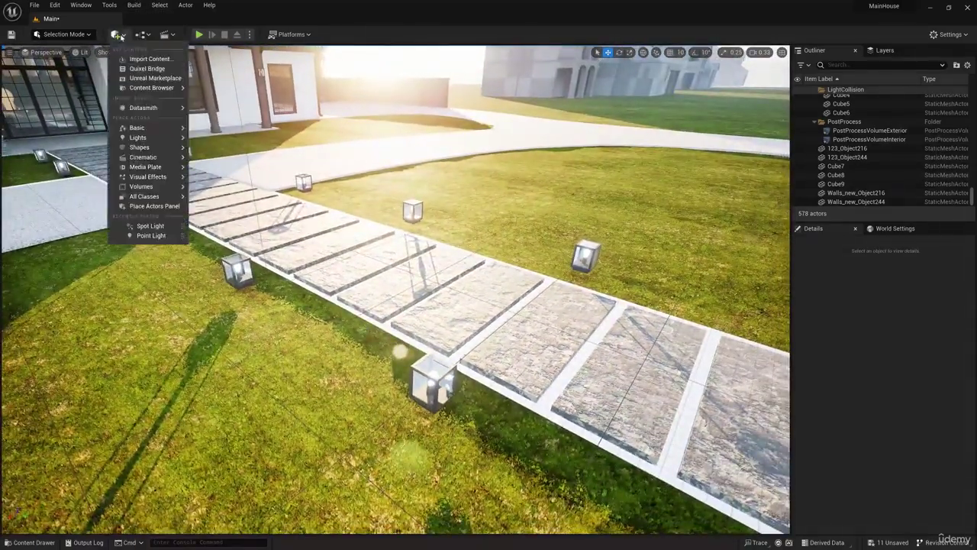
pyautogui.click(148, 70)
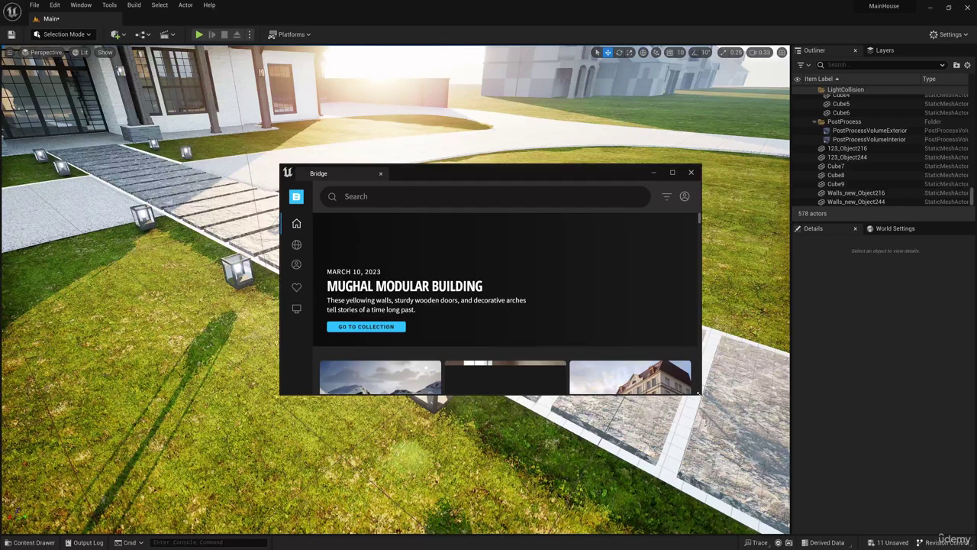
pyautogui.moveTo(698, 393); pyautogui.dragTo(772, 475)
pyautogui.moveTo(296, 245)
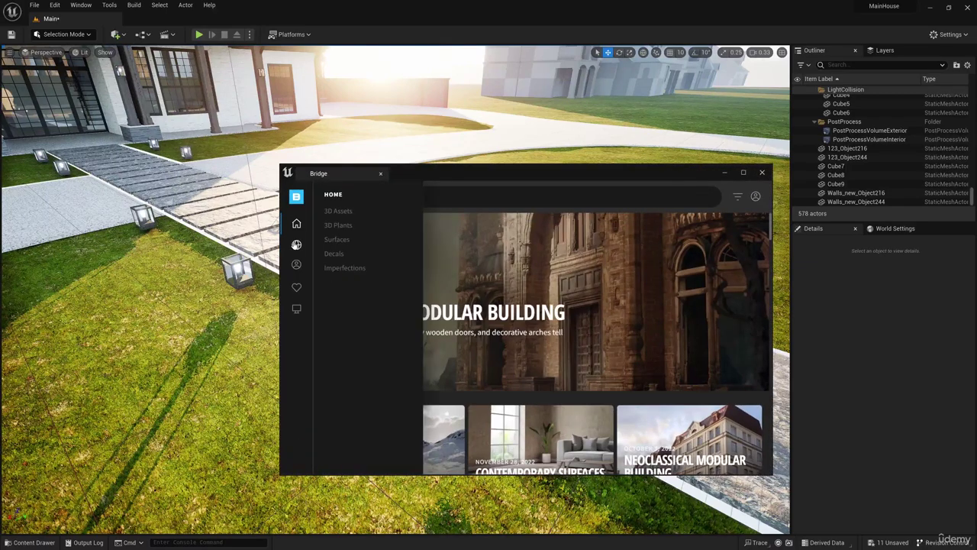
pyautogui.click(340, 213)
pyautogui.click(344, 296)
pyautogui.scroll(-15, 555, 405)
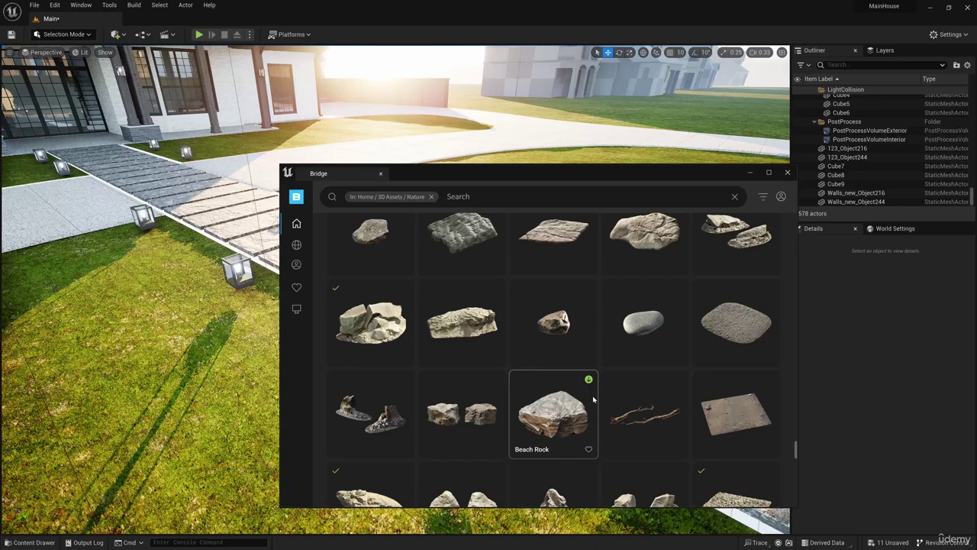
pyautogui.scroll(-2, 593, 399)
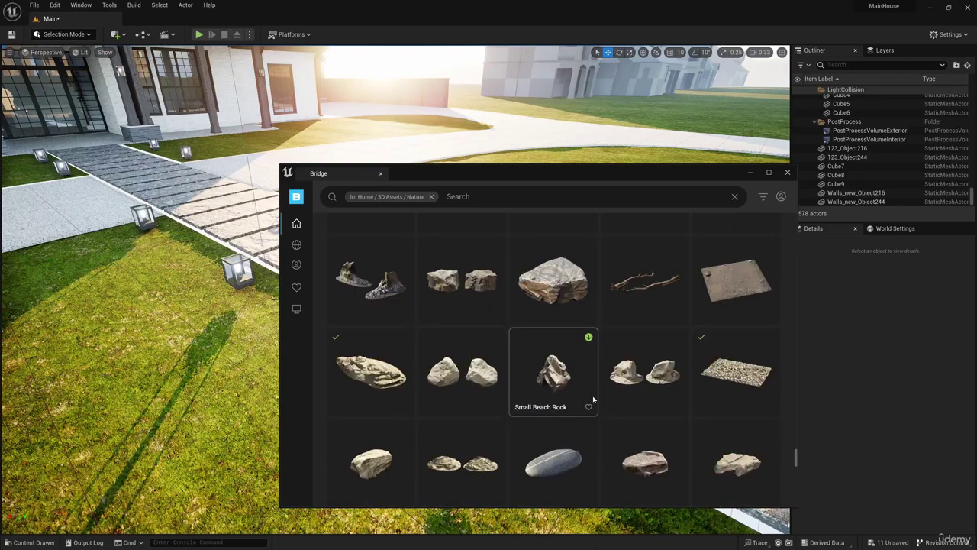
# - Place the Sandstone Rocky Ground asset on the lawn beside the stepping-stone path and minimise the asset library
pyautogui.click(747, 381)
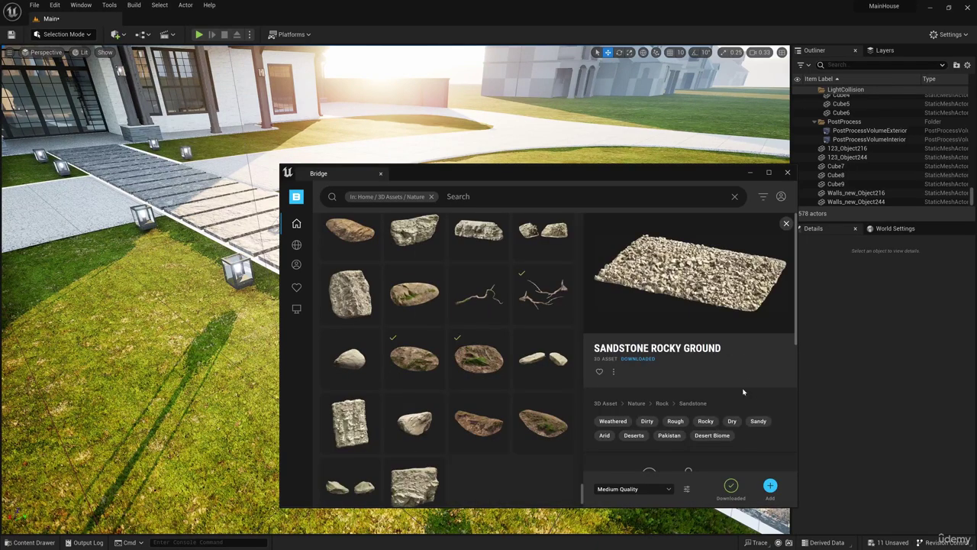
pyautogui.moveTo(400, 290); pyautogui.dragTo(186, 309)
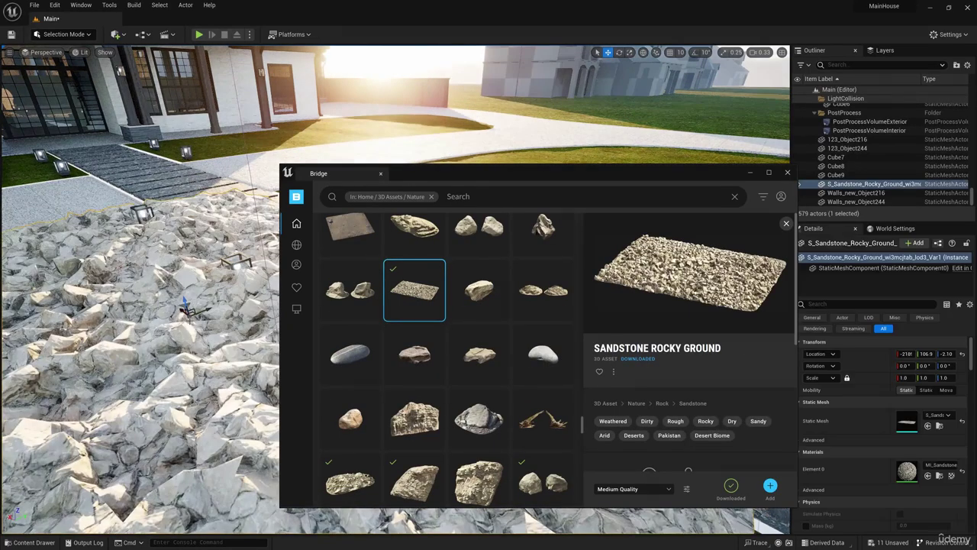
pyautogui.click(751, 173)
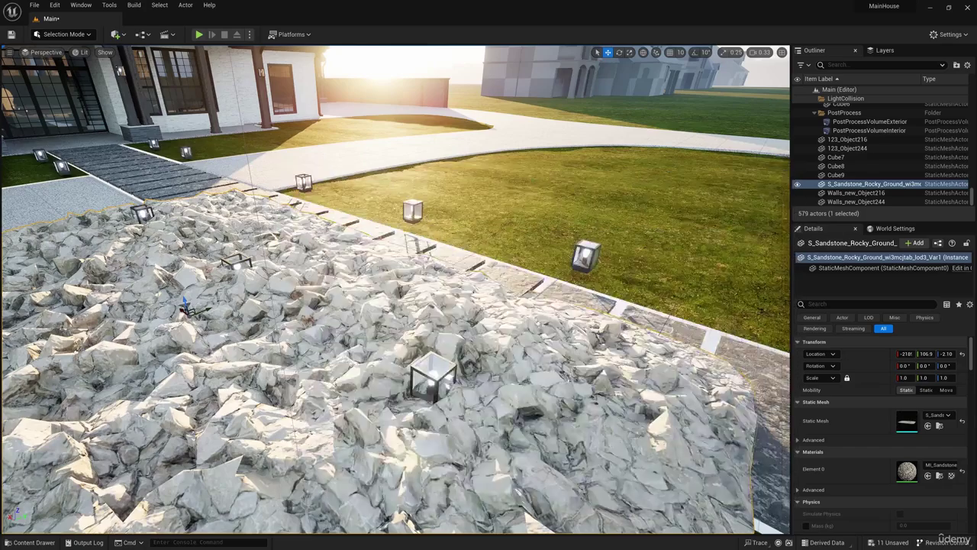
# - Scale the sandstone ground patch down uniformly to about 0.148
pyautogui.press('s')
pyautogui.moveTo(467, 282); pyautogui.dragTo(467, 336, button='right')
pyautogui.press('r')
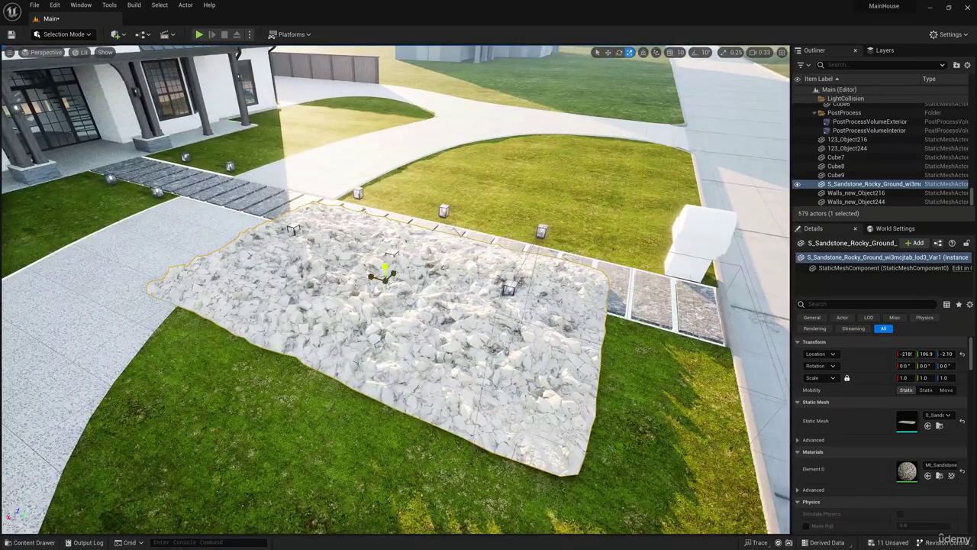
pyautogui.moveTo(385, 279); pyautogui.dragTo(340, 290)
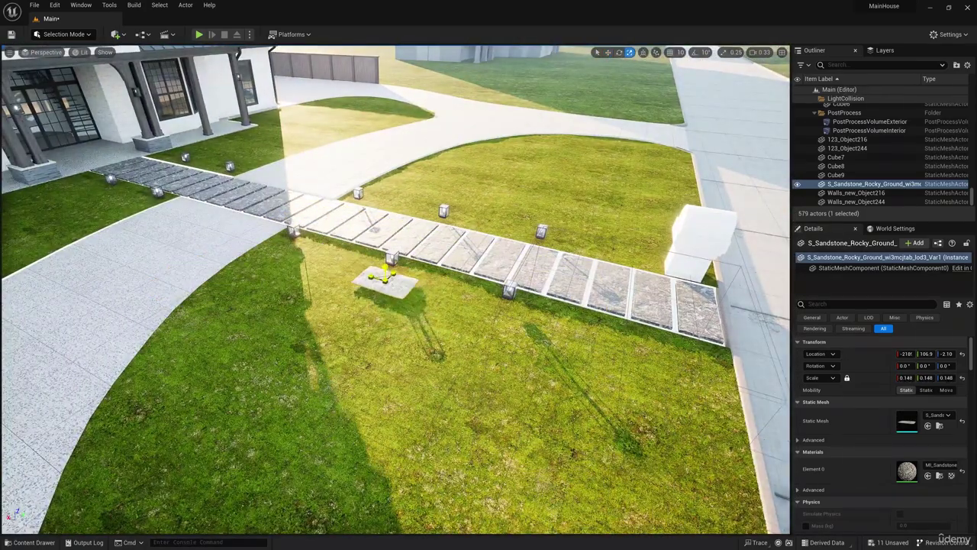
# - Duplicate the small sandstone patch and set the copy directly beside the original on the lawn
pyautogui.click(608, 54)
pyautogui.moveTo(519, 244); pyautogui.dragTo(527, 275, button='right')
pyautogui.press('w')
pyautogui.moveTo(462, 336); pyautogui.dragTo(243, 252)
pyautogui.moveTo(243, 252); pyautogui.dragTo(110, 271, button='right')
pyautogui.press('w')
pyautogui.press('s')
pyautogui.moveTo(480, 255); pyautogui.dragTo(341, 272)
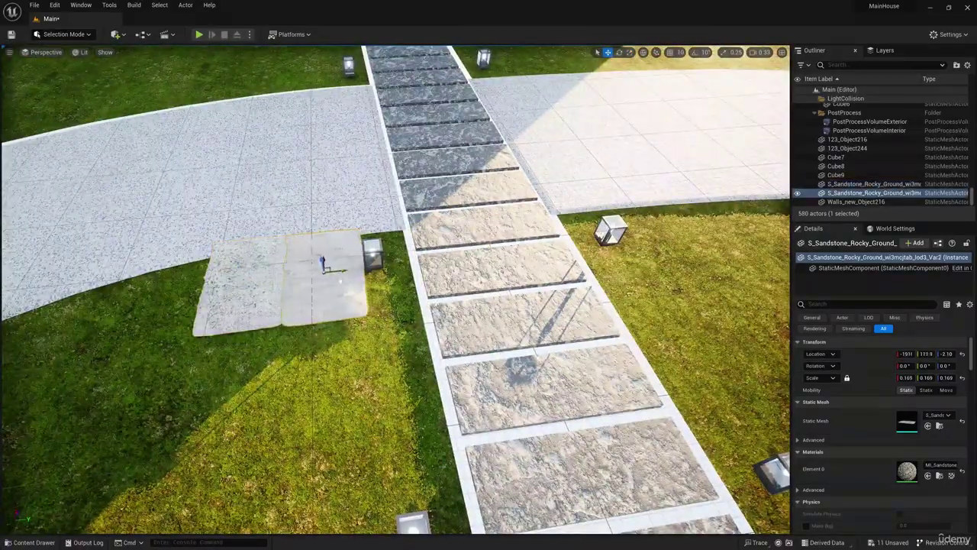
# - Select both sandstone patches and move them together onto the slabs of the stepping-stone path
pyautogui.keyDown('ctrl'); pyautogui.click(261, 283); pyautogui.keyUp('ctrl')
pyautogui.moveTo(261, 280); pyautogui.dragTo(478, 257)
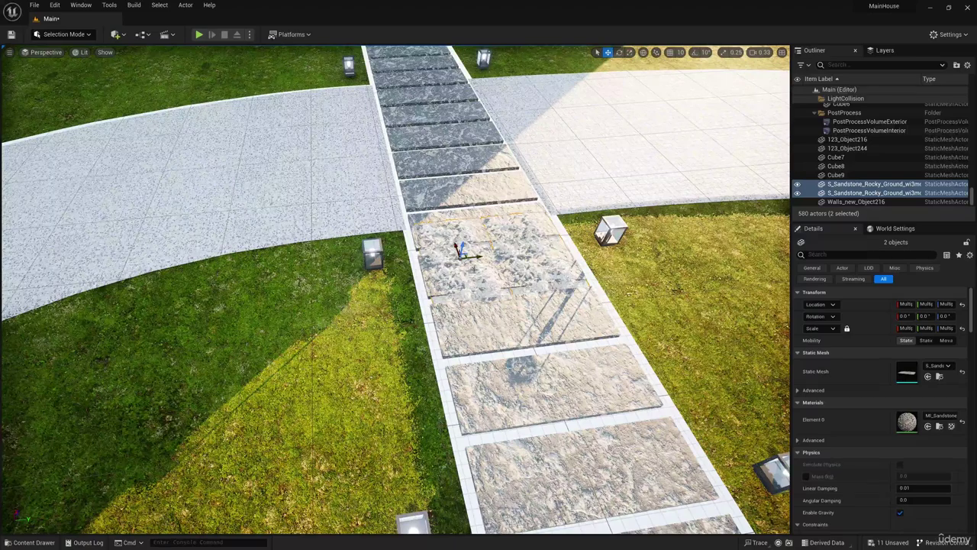
pyautogui.moveTo(438, 263); pyautogui.dragTo(405, 255, button='right')
pyautogui.press('w')
pyautogui.press('d')
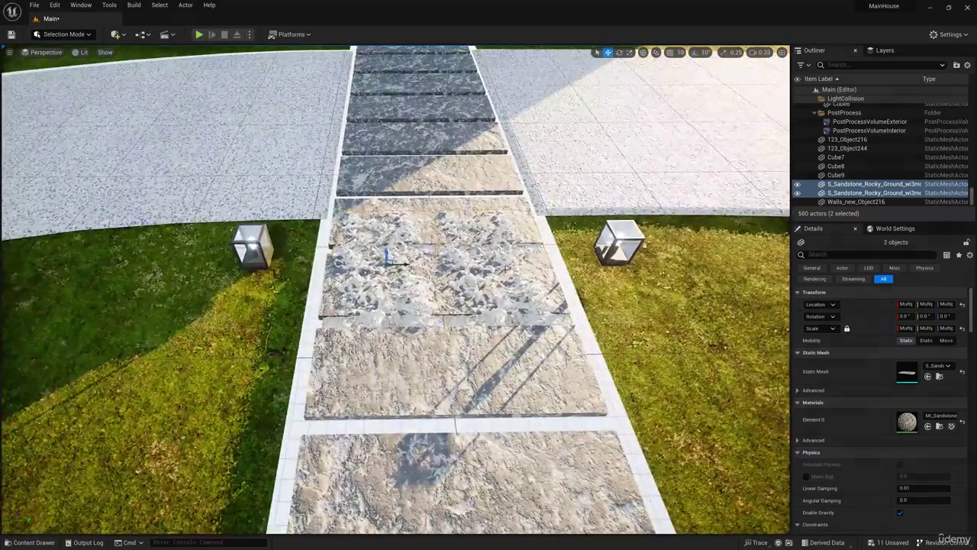
# - Stretch the sandstone pair across the path's width and lower it beneath the top surfaces of the slabs
pyautogui.press('r')
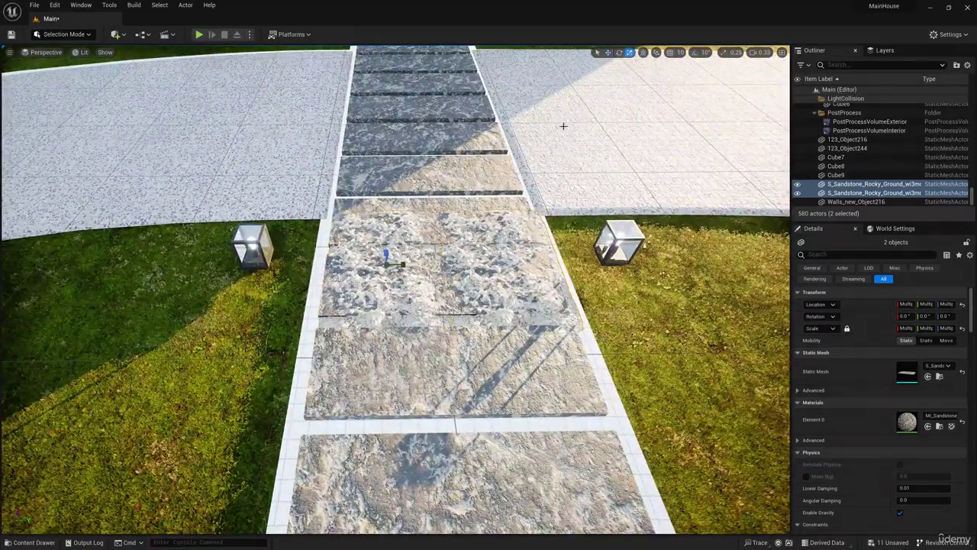
pyautogui.keyDown('alt'); pyautogui.moveTo(352, 290); pyautogui.dragTo(443, 229); pyautogui.keyUp('alt')
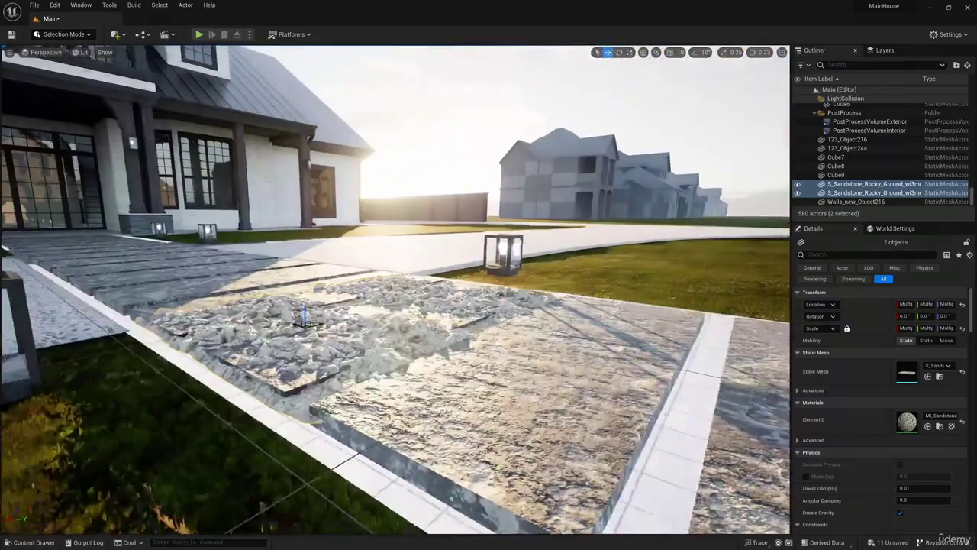
pyautogui.moveTo(308, 299); pyautogui.dragTo(308, 321)
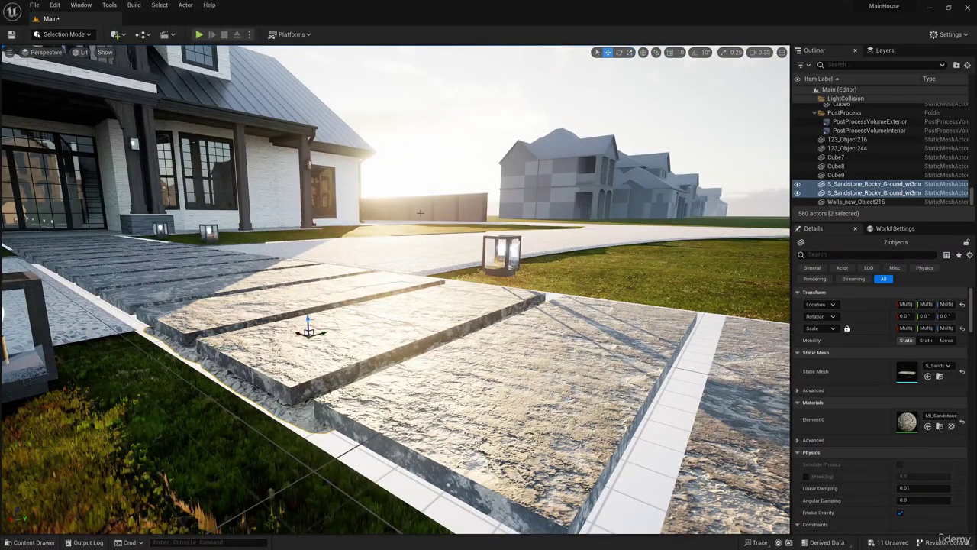
# - Rescale the lowered sandstone pair along the path so its gravel fills the gaps between neighbouring slabs
pyautogui.moveTo(308, 321); pyautogui.dragTo(252, 435, button='right')
pyautogui.press('r')
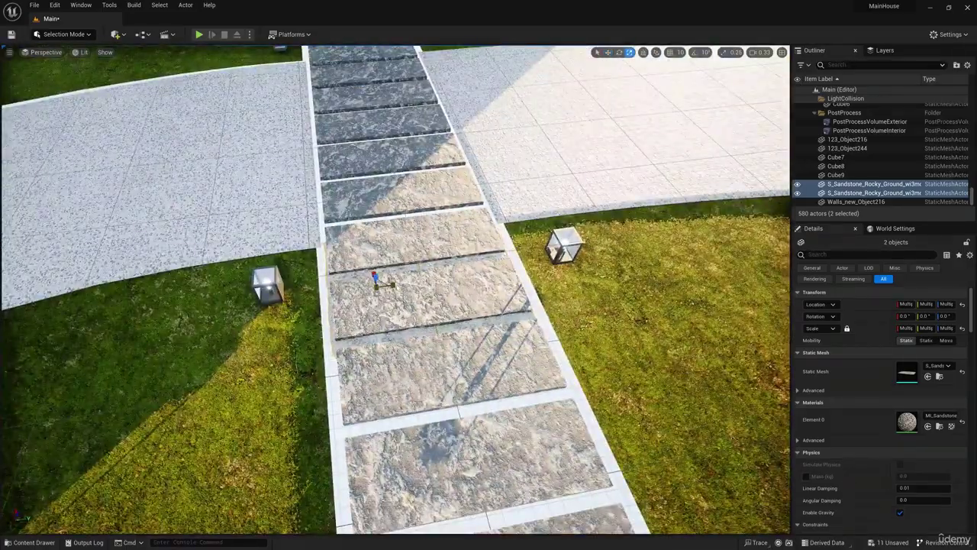
pyautogui.keyDown('alt'); pyautogui.moveTo(382, 305); pyautogui.dragTo(420, 297); pyautogui.keyUp('alt')
pyautogui.click(527, 305)
pyautogui.press('w')
pyautogui.moveTo(488, 328); pyautogui.dragTo(458, 321, button='right')
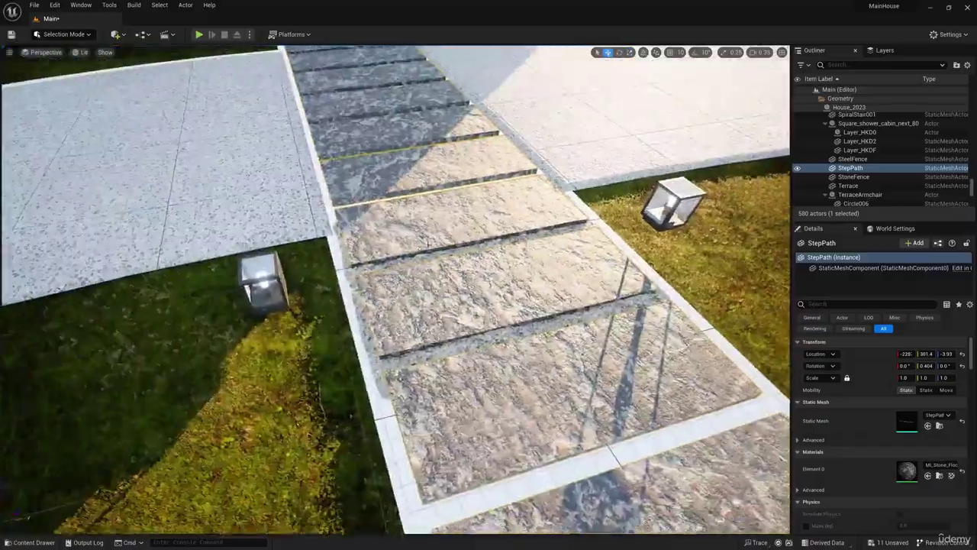
pyautogui.click(519, 330)
pyautogui.keyDown('ctrl'); pyautogui.click(526, 268); pyautogui.keyUp('ctrl')
pyautogui.keyDown('alt'); pyautogui.moveTo(526, 267); pyautogui.dragTo(481, 306); pyautogui.keyUp('alt')
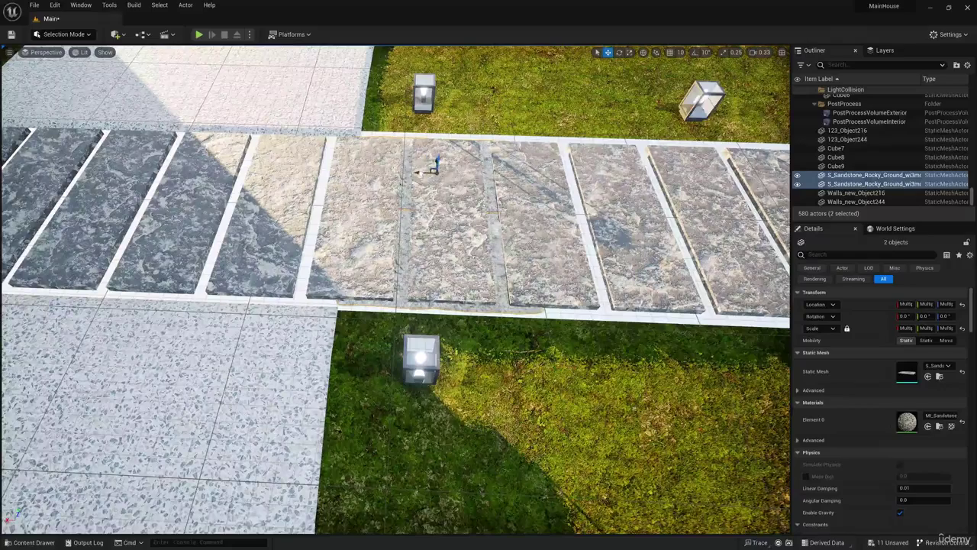
# - Extend the sandstone patch on the lawn side slightly past the white path edge and reselect both patches
pyautogui.moveTo(709, 84); pyautogui.dragTo(639, 72, button='right')
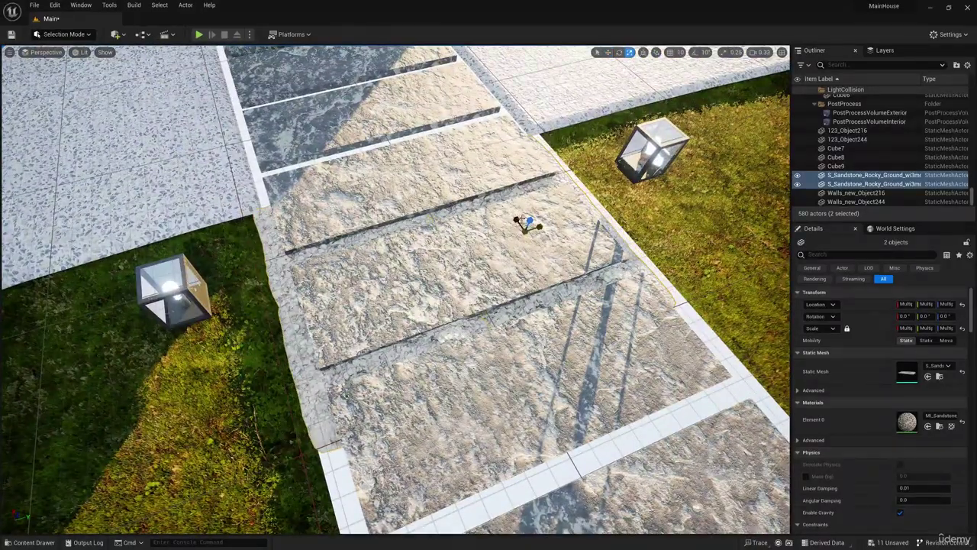
pyautogui.click(329, 324)
pyautogui.click(297, 336)
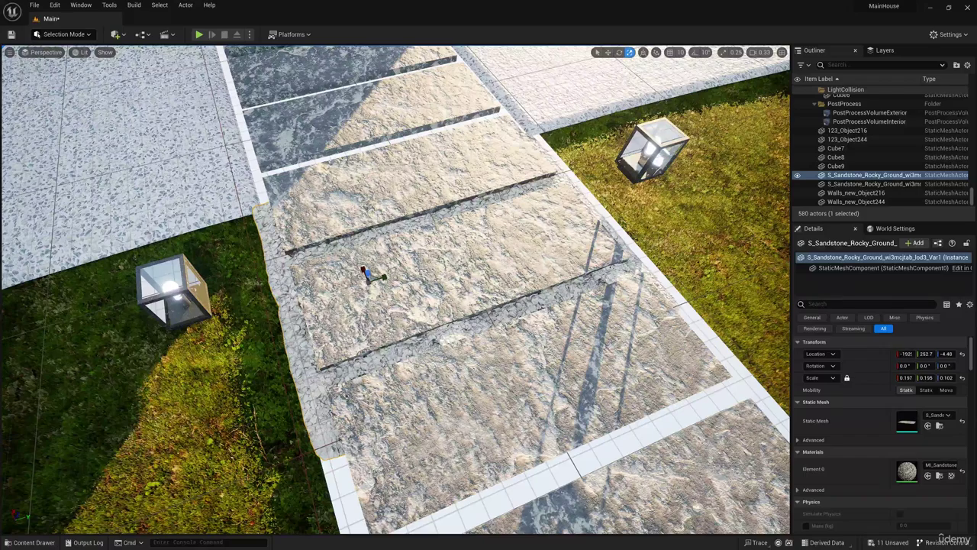
pyautogui.keyDown('ctrl'); pyautogui.click(546, 299); pyautogui.keyUp('ctrl')
pyautogui.click(539, 227)
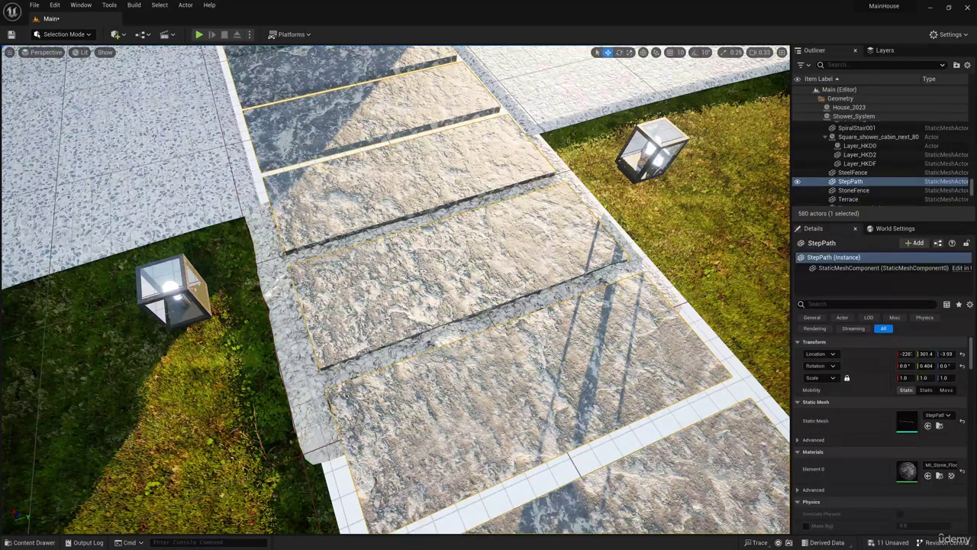
pyautogui.click(300, 336)
pyautogui.keyDown('ctrl'); pyautogui.click(546, 298); pyautogui.keyUp('ctrl')
# - Adjust the sandstone pair to a vertical scale of 0.129 so the gravel sits just below the slab tops
pyautogui.moveTo(546, 298); pyautogui.dragTo(450, 296, button='right')
pyautogui.click(545, 321)
pyautogui.moveTo(545, 320); pyautogui.dragTo(683, 206, button='right')
pyautogui.moveTo(660, 92); pyautogui.dragTo(597, 97, button='right')
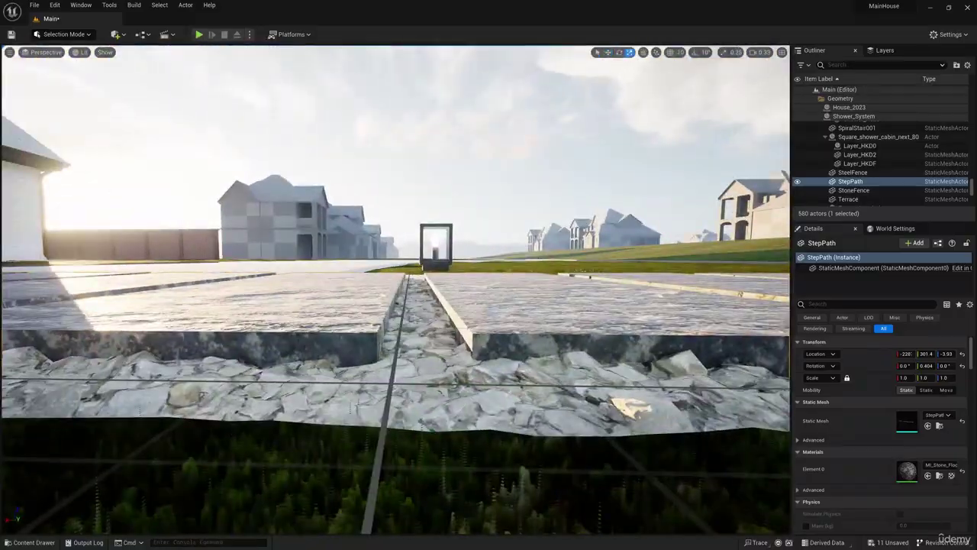
pyautogui.moveTo(500, 344); pyautogui.dragTo(488, 374, button='right')
pyautogui.click(499, 351)
pyautogui.keyDown('ctrl'); pyautogui.click(501, 370); pyautogui.keyUp('ctrl')
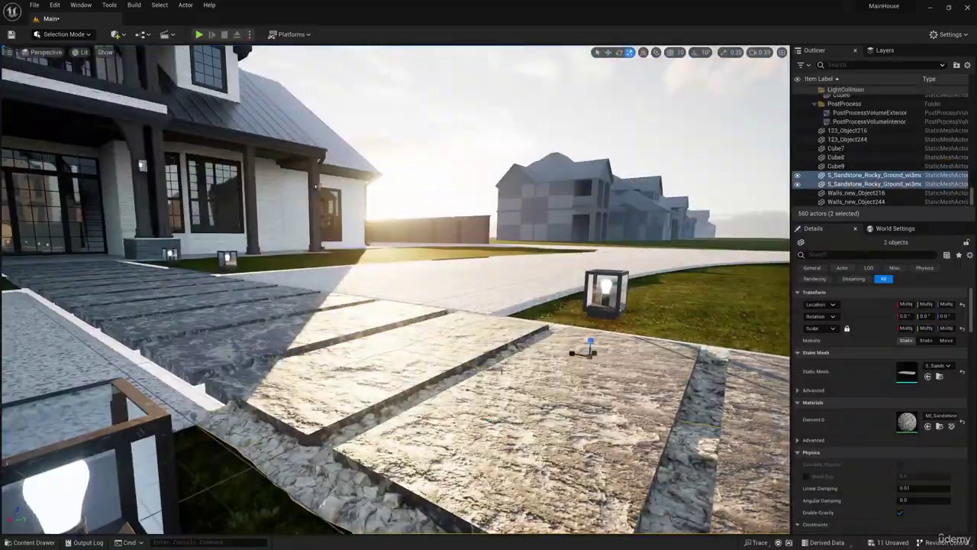
# - Duplicate the sandstone pair along the path toward the road, filling the gaps between the next slabs
pyautogui.click(608, 53)
pyautogui.moveTo(565, 131); pyautogui.dragTo(679, 111, button='right')
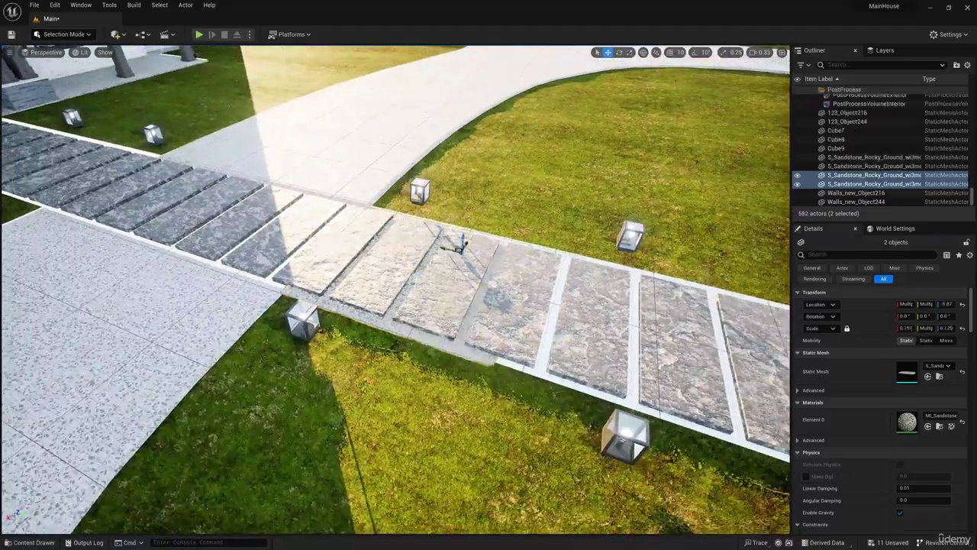
pyautogui.keyDown('alt'); pyautogui.moveTo(515, 264); pyautogui.dragTo(666, 295); pyautogui.keyUp('alt')
pyautogui.moveTo(665, 295); pyautogui.dragTo(794, 299, button='right')
pyautogui.keyDown('alt'); pyautogui.moveTo(392, 189); pyautogui.dragTo(529, 188); pyautogui.keyUp('alt')
pyautogui.moveTo(530, 188)
pyautogui.mouseDown(button='right')
pyautogui.moveTo(580, 190)
pyautogui.moveTo(568, 172)
pyautogui.moveTo(527, 187)
pyautogui.mouseUp(button='right')
# - Duplicate the sandstone pair repeatedly in the other direction along the path up to the house porch
pyautogui.keyDown('alt'); pyautogui.moveTo(554, 223); pyautogui.dragTo(186, 258); pyautogui.keyUp('alt')
pyautogui.moveTo(185, 258); pyautogui.dragTo(381, 260, button='right')
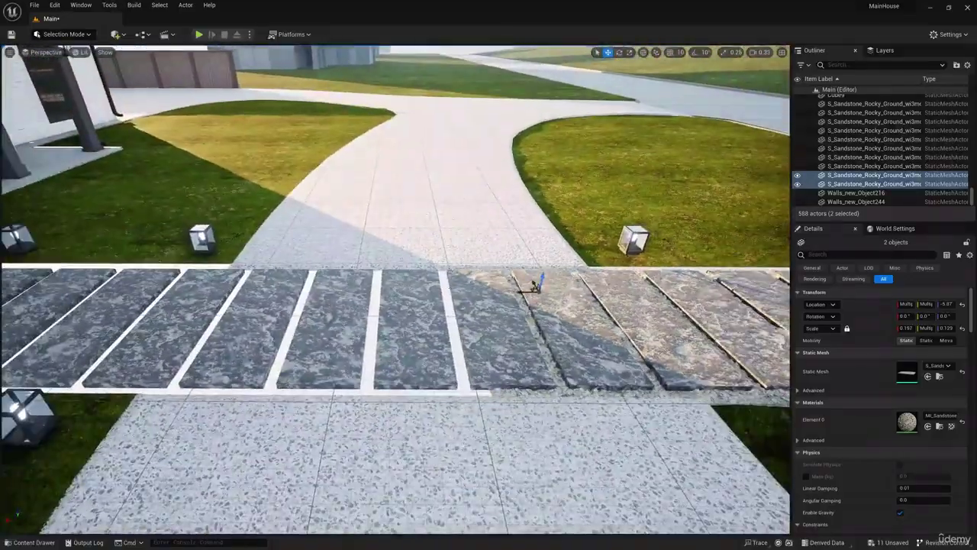
pyautogui.moveTo(235, 297); pyautogui.dragTo(145, 291, button='right')
pyautogui.moveTo(403, 323); pyautogui.dragTo(317, 325, button='right')
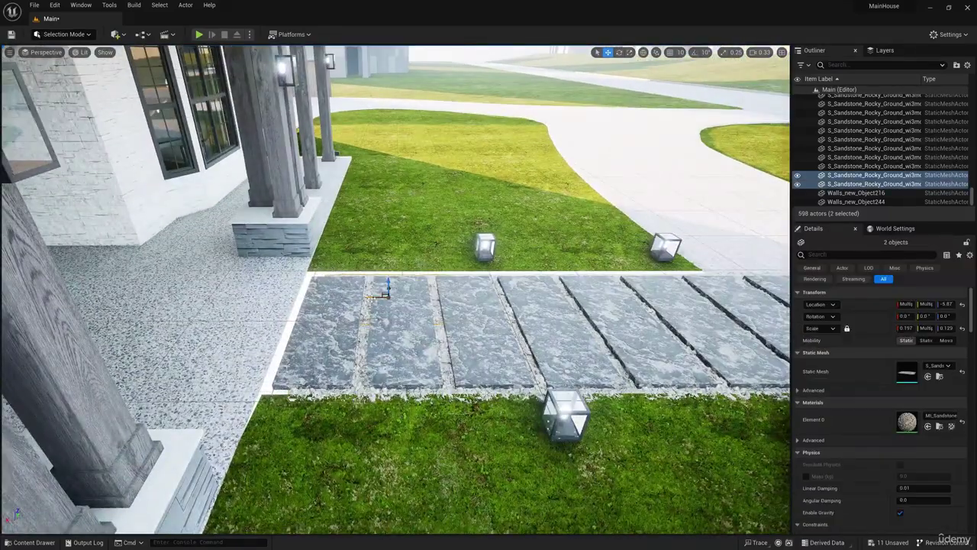
# - Undo the last move and select the four sandstone patches nearest the porch
pyautogui.hotkey('ctrl', 'z')
pyautogui.keyDown('ctrl'); pyautogui.click(362, 335); pyautogui.keyUp('ctrl')
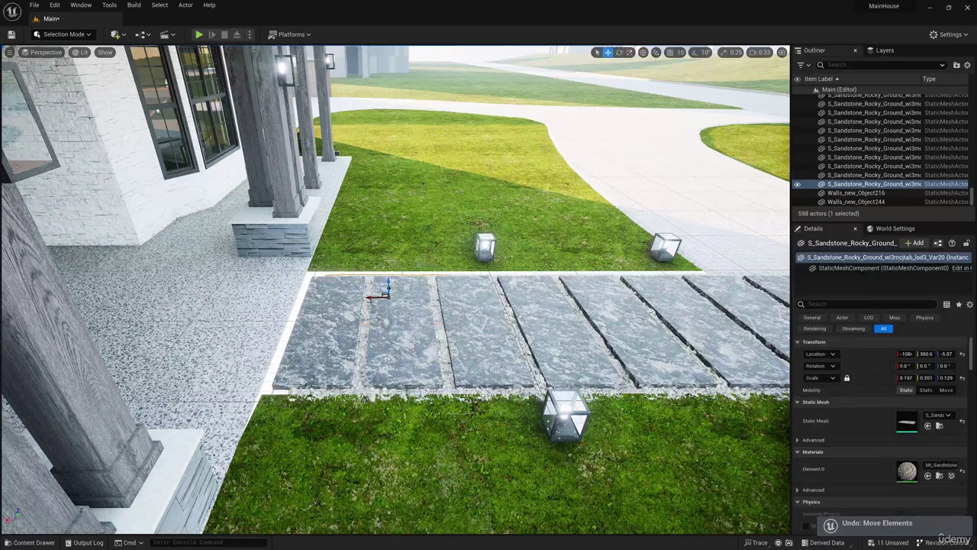
pyautogui.keyDown('ctrl'); pyautogui.click(362, 334); pyautogui.keyUp('ctrl')
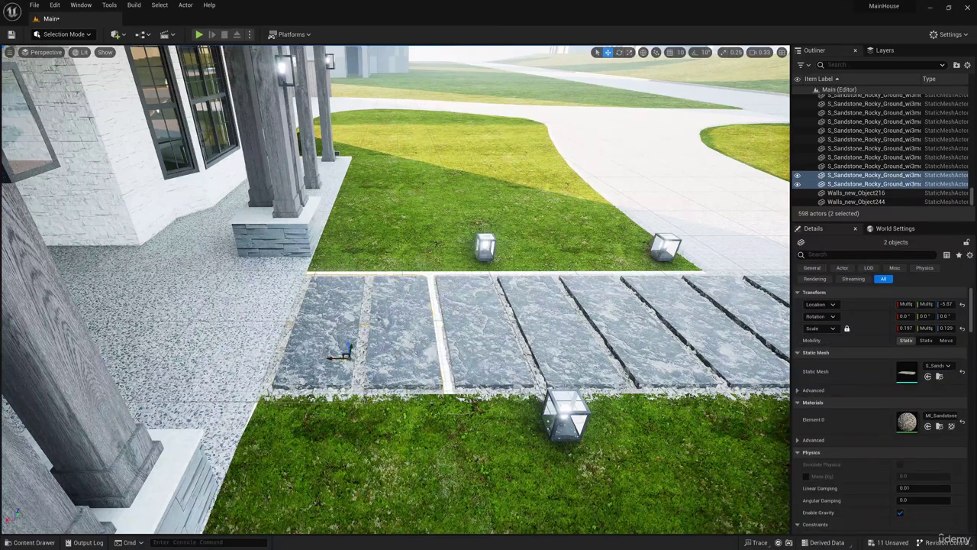
pyautogui.click(477, 330)
pyautogui.keyDown('ctrl'); pyautogui.click(551, 328); pyautogui.keyUp('ctrl')
pyautogui.moveTo(551, 328); pyautogui.dragTo(603, 343, button='right')
pyautogui.keyDown('ctrl'); pyautogui.click(374, 297); pyautogui.keyUp('ctrl')
pyautogui.moveTo(374, 297); pyautogui.dragTo(324, 302, button='right')
pyautogui.keyDown('ctrl'); pyautogui.click(378, 304); pyautogui.keyUp('ctrl')
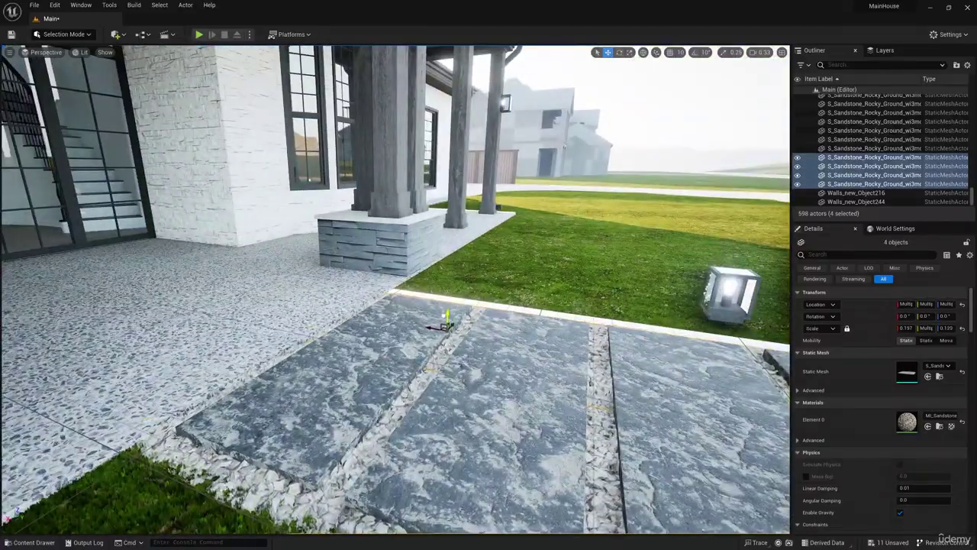
# - Shift the selected sandstone patches to the porch edge and adjust the neighbouring pairs under the slabs
pyautogui.moveTo(443, 316); pyautogui.dragTo(489, 309, button='right')
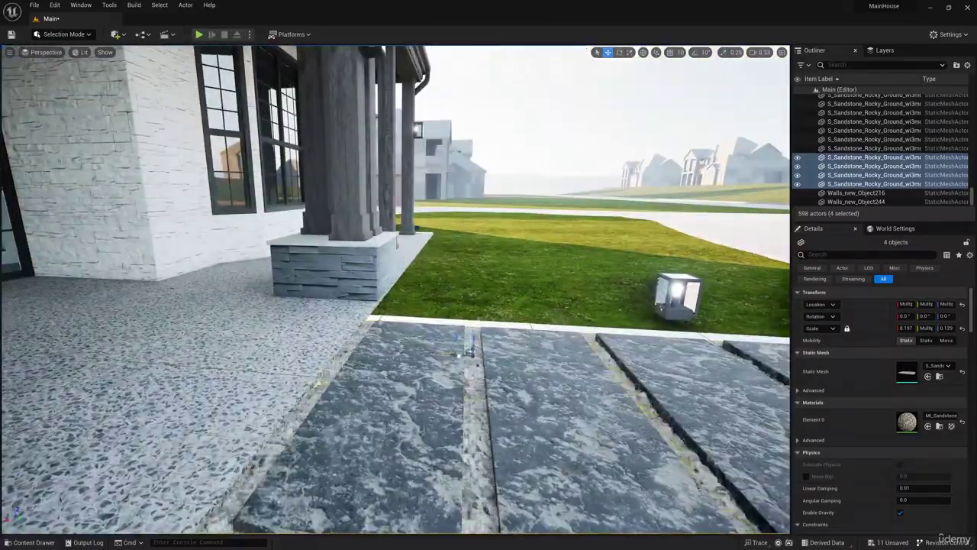
pyautogui.moveTo(451, 355); pyautogui.dragTo(512, 381, button='right')
pyautogui.click(458, 360)
pyautogui.keyDown('ctrl'); pyautogui.click(499, 357); pyautogui.keyUp('ctrl')
pyautogui.click(482, 353)
pyautogui.keyDown('ctrl'); pyautogui.click(495, 339); pyautogui.keyUp('ctrl')
# - Duplicate the sandstone pair nearest the road onto the next slabs, tilt it to 0.419° and adjust its height
pyautogui.click(375, 240)
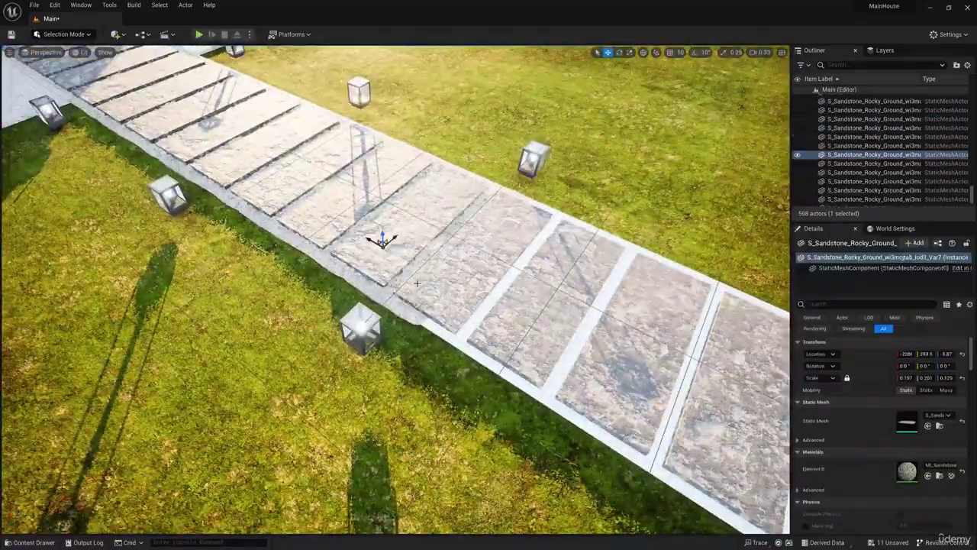
pyautogui.keyDown('ctrl'); pyautogui.click(433, 197); pyautogui.keyUp('ctrl')
pyautogui.keyDown('alt'); pyautogui.moveTo(430, 189); pyautogui.dragTo(462, 202); pyautogui.keyUp('alt')
pyautogui.moveTo(528, 166); pyautogui.dragTo(637, 60, button='right')
pyautogui.press('e')
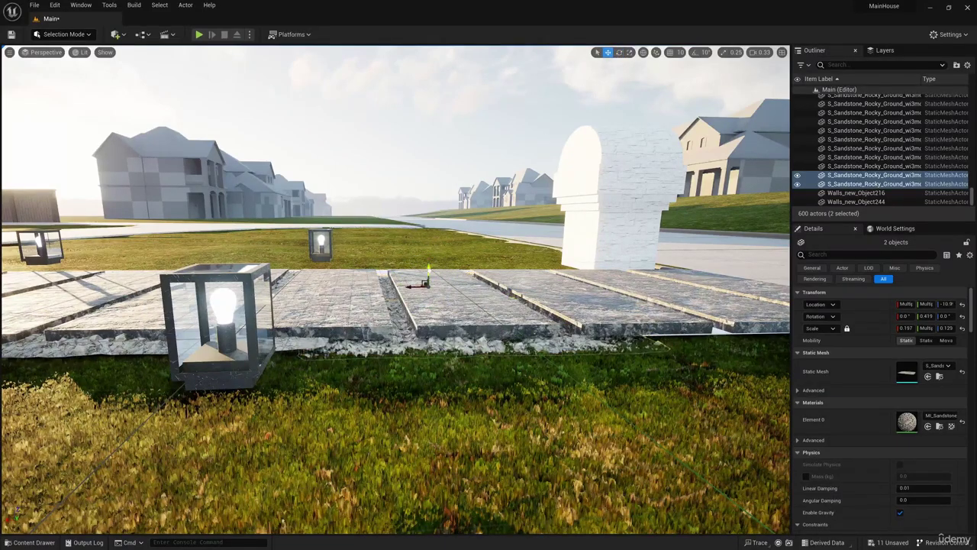
pyautogui.moveTo(431, 268); pyautogui.dragTo(437, 248, button='right')
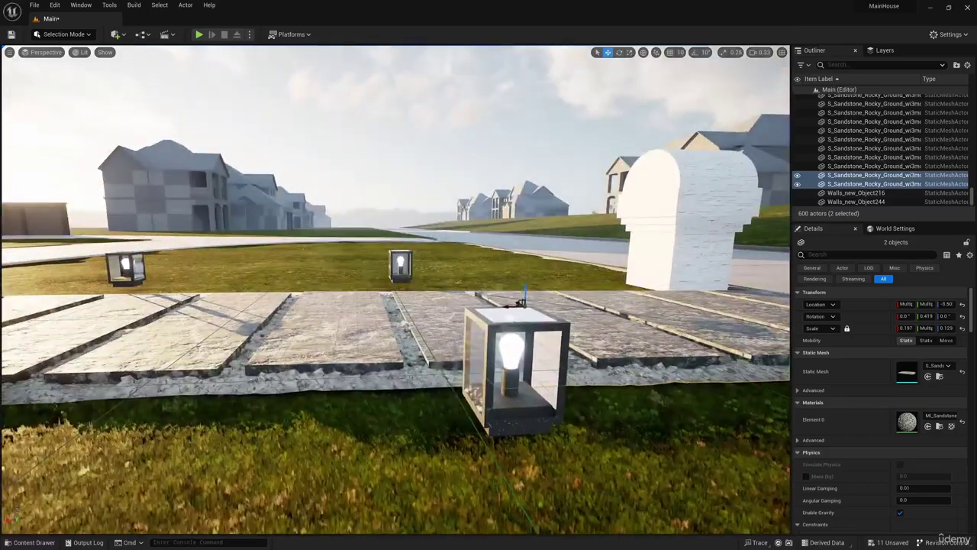
# - Tilt the sandstone pair under the slabs beside the front lantern so it follows the path's slope
pyautogui.click(333, 323)
pyautogui.moveTo(333, 324); pyautogui.dragTo(370, 302, button='right')
pyautogui.moveTo(588, 75); pyautogui.dragTo(601, 70, button='right')
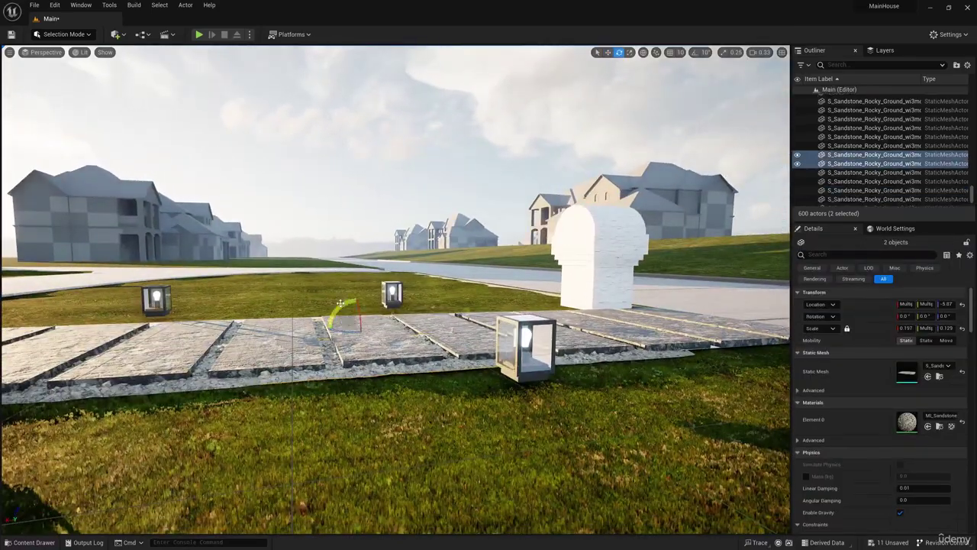
pyautogui.moveTo(342, 306)
pyautogui.mouseDown(button='right')
pyautogui.moveTo(260, 328)
pyautogui.moveTo(336, 307)
pyautogui.mouseUp(button='right')
pyautogui.moveTo(401, 307); pyautogui.dragTo(405, 312)
pyautogui.moveTo(405, 312); pyautogui.dragTo(450, 359, button='right')
# - Duplicate the end sandstone pair along the path to fill beneath the next slabs towards the road
pyautogui.press('w')
pyautogui.click(398, 291)
pyautogui.keyDown('ctrl'); pyautogui.click(414, 244); pyautogui.keyUp('ctrl')
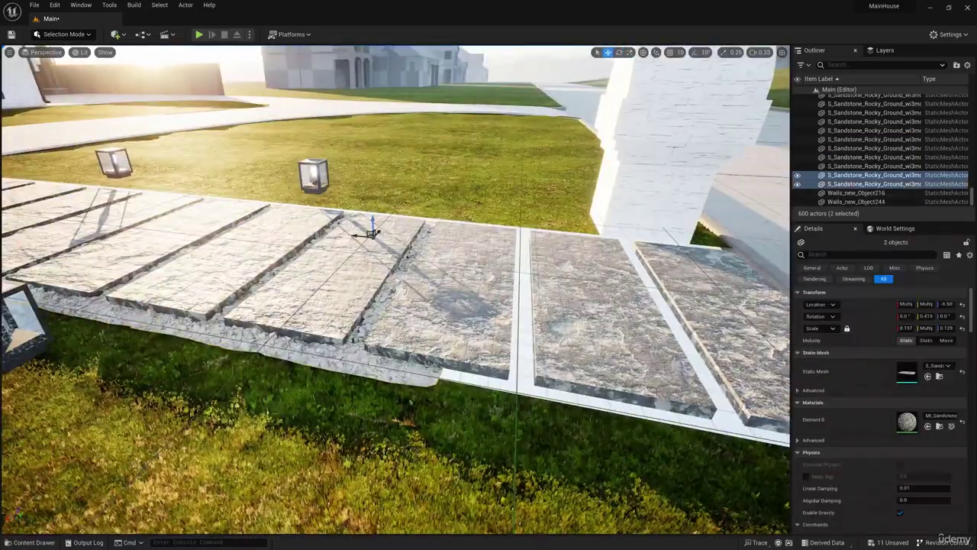
pyautogui.keyDown('alt'); pyautogui.moveTo(354, 229); pyautogui.dragTo(559, 252); pyautogui.keyUp('alt')
pyautogui.moveTo(559, 252); pyautogui.dragTo(610, 256, button='right')
pyautogui.moveTo(487, 297)
pyautogui.mouseDown(button='right')
pyautogui.moveTo(488, 237)
pyautogui.moveTo(487, 297)
pyautogui.mouseUp(button='right')
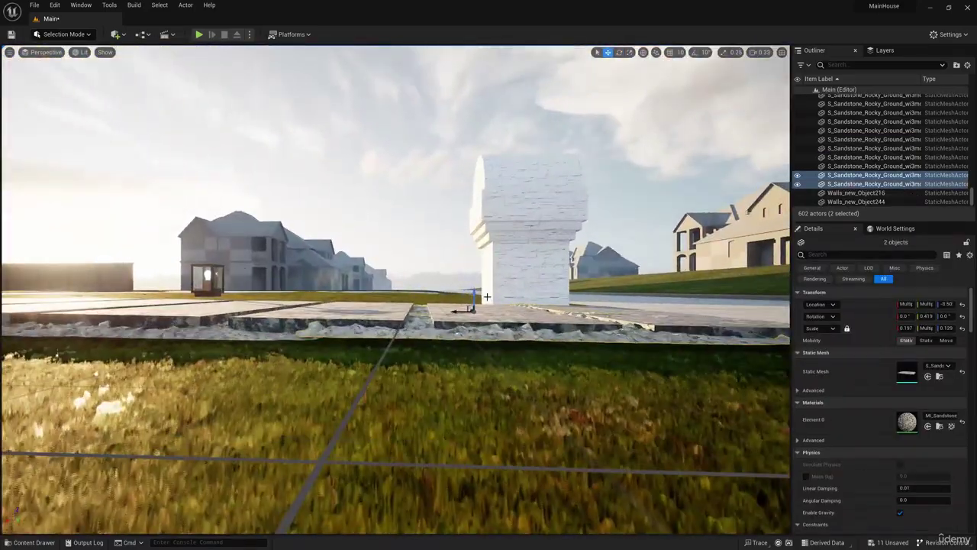
pyautogui.moveTo(384, 323)
pyautogui.mouseDown(button='right')
pyautogui.moveTo(435, 325)
pyautogui.moveTo(428, 397)
pyautogui.moveTo(351, 359)
pyautogui.moveTo(384, 323)
pyautogui.mouseUp(button='right')
# - Duplicate one end sandstone patch under the last slab and turn it a quarter turn with rotation snapping enabled
pyautogui.click(384, 323)
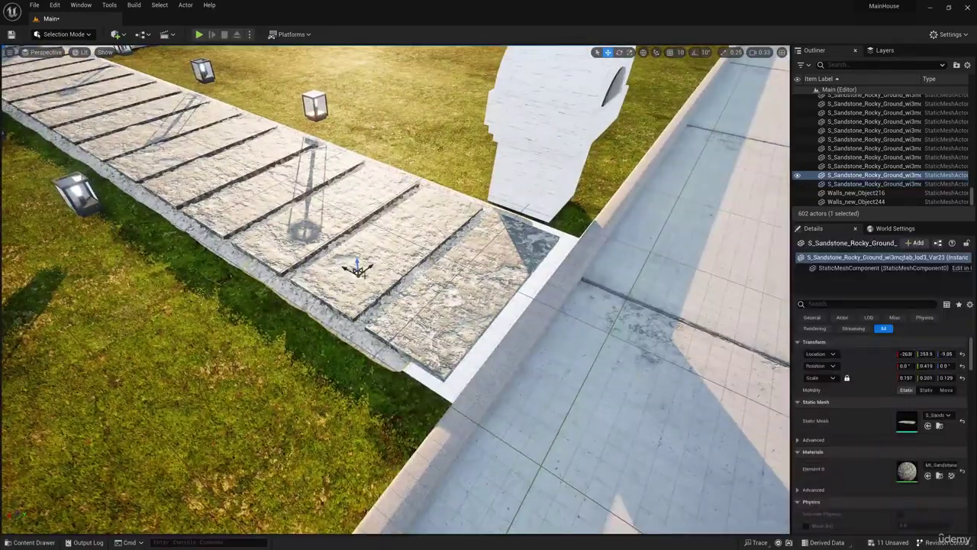
pyautogui.keyDown('alt'); pyautogui.moveTo(347, 263); pyautogui.dragTo(417, 304); pyautogui.keyUp('alt')
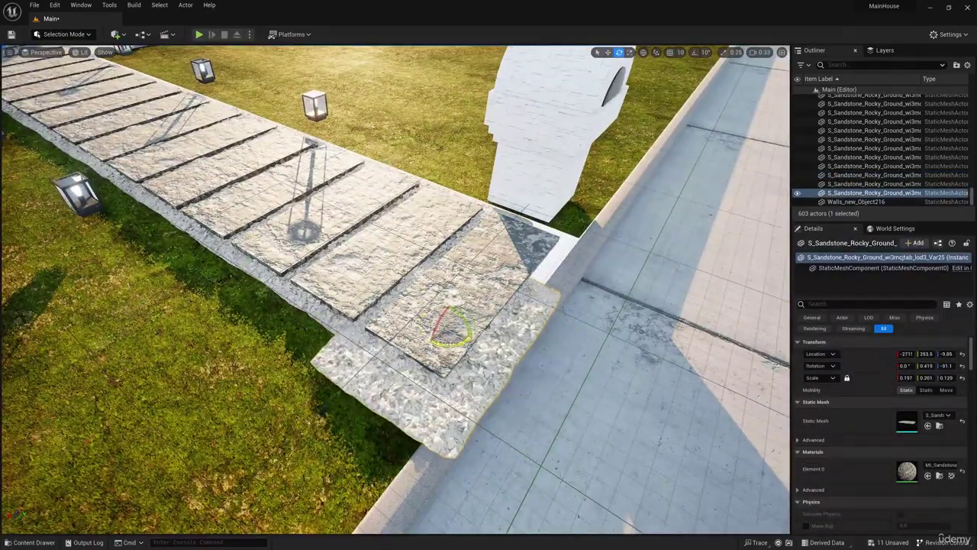
pyautogui.hotkey('ctrl', 'z')
pyautogui.click(695, 53)
pyautogui.moveTo(451, 345); pyautogui.dragTo(504, 342)
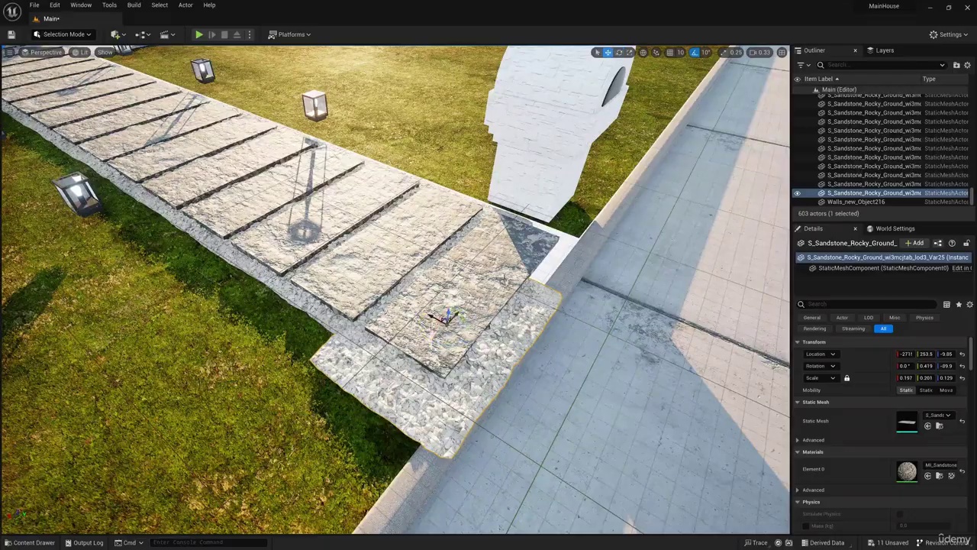
# - Adjust the turned patch's height and shift it across the path so it fills the gap behind the kerb
pyautogui.moveTo(482, 279); pyautogui.dragTo(549, 172, button='right')
pyautogui.moveTo(374, 362); pyautogui.dragTo(374, 375)
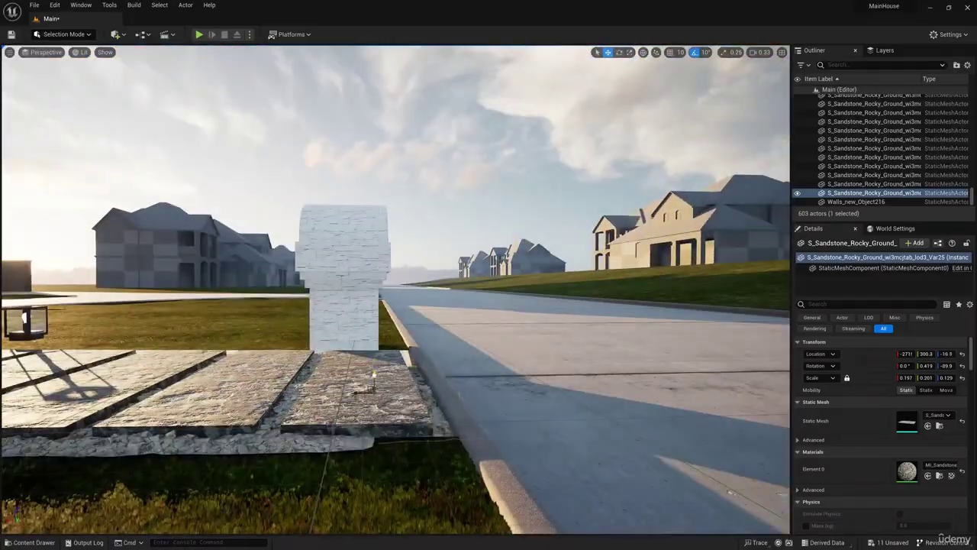
pyautogui.moveTo(374, 372); pyautogui.dragTo(245, 435, button='right')
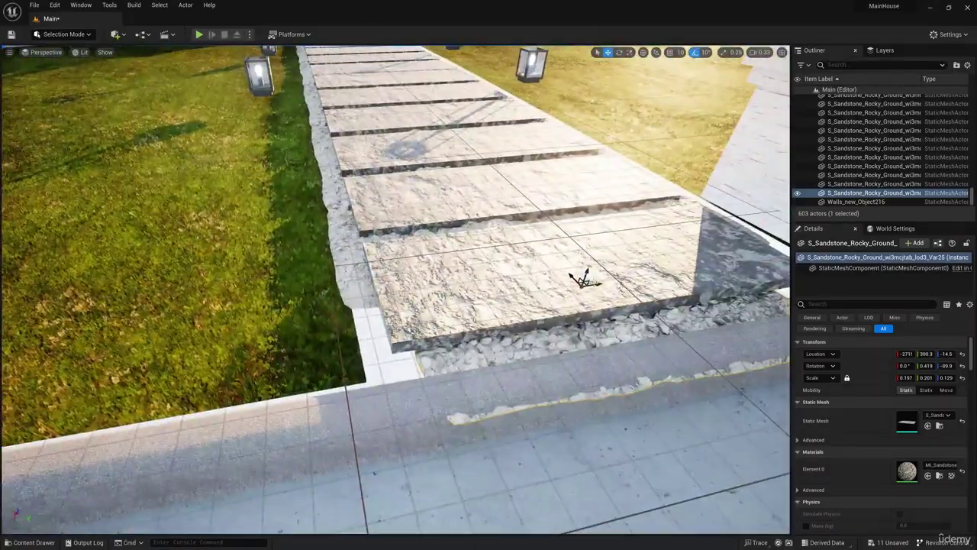
pyautogui.moveTo(600, 282); pyautogui.dragTo(545, 291)
pyautogui.moveTo(534, 290); pyautogui.dragTo(620, 211, button='right')
pyautogui.moveTo(445, 269); pyautogui.dragTo(444, 264)
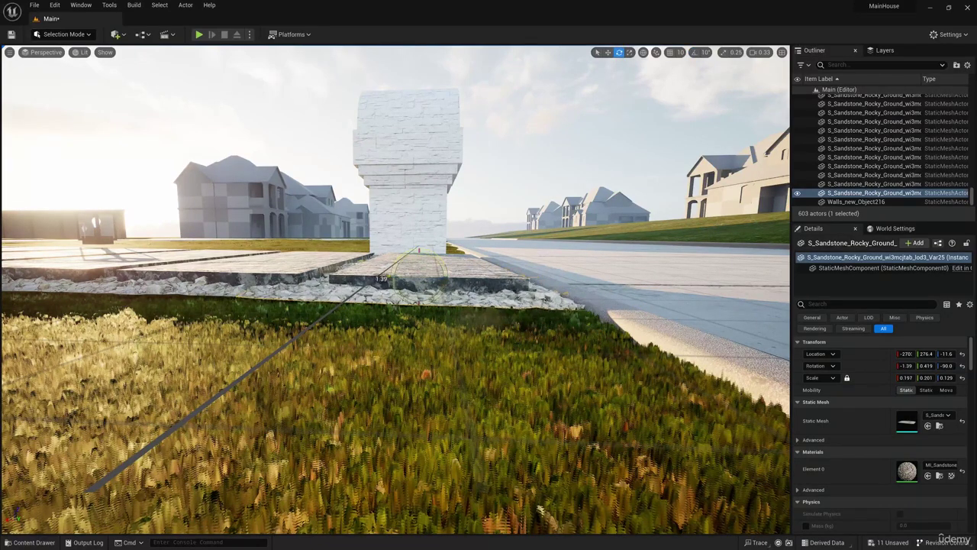
# - Tilt the turned patch to -1.25° and duplicate it sideways to cover the rest of the path's road end
pyautogui.moveTo(394, 278); pyautogui.dragTo(393, 280)
pyautogui.moveTo(394, 280); pyautogui.dragTo(293, 344, button='right')
pyautogui.press('w')
pyautogui.keyDown('alt'); pyautogui.moveTo(361, 200); pyautogui.dragTo(451, 206); pyautogui.keyUp('alt')
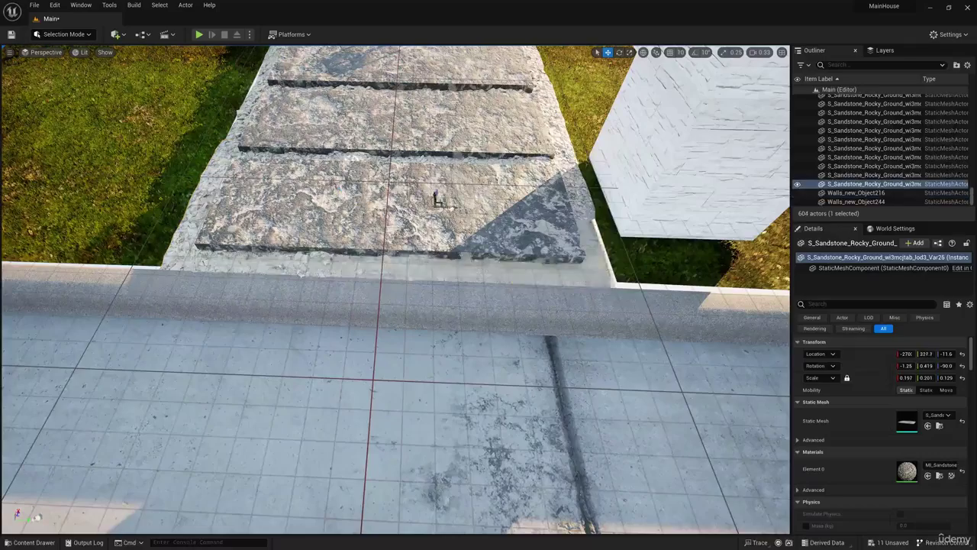
pyautogui.moveTo(343, 198); pyautogui.dragTo(412, 222, button='right')
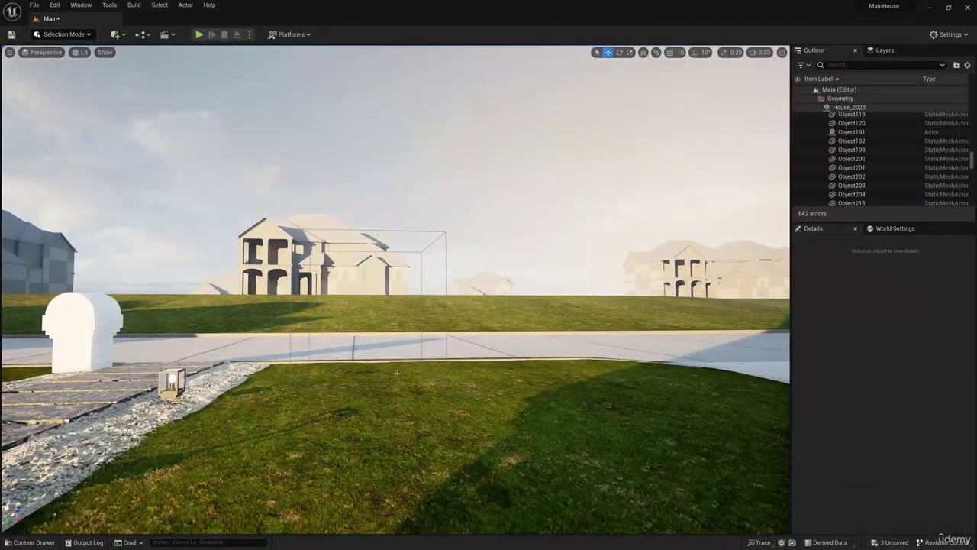
# - Examine the lawns, driveway and kerbs in front of the house from several viewpoints
pyautogui.moveTo(682, 348); pyautogui.dragTo(656, 348, button='right')
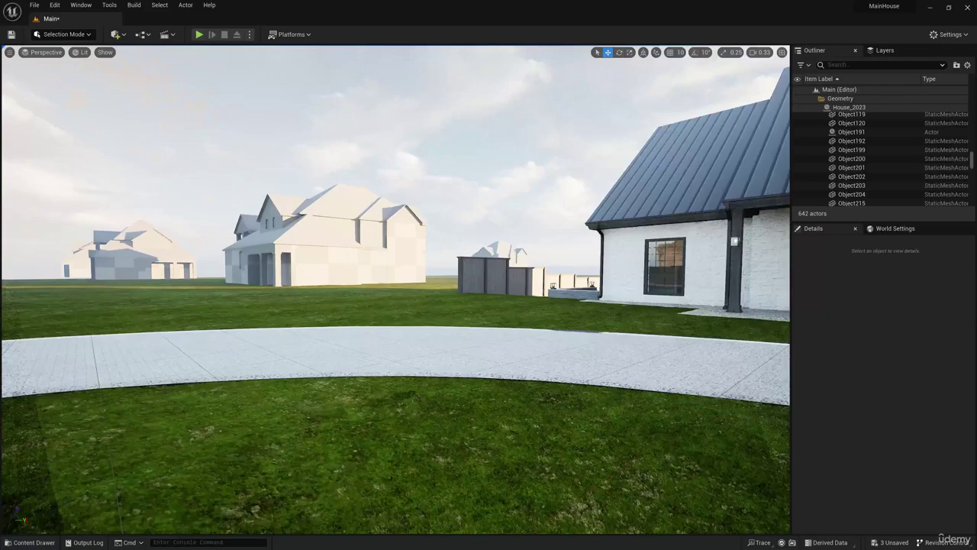
pyautogui.moveTo(458, 305); pyautogui.dragTo(756, 385, button='right')
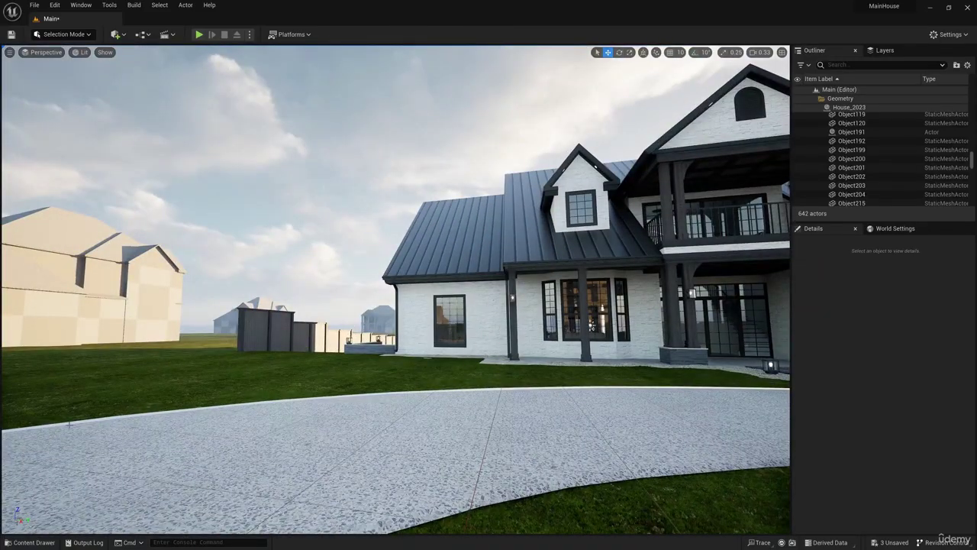
pyautogui.moveTo(745, 437); pyautogui.dragTo(745, 405, button='right')
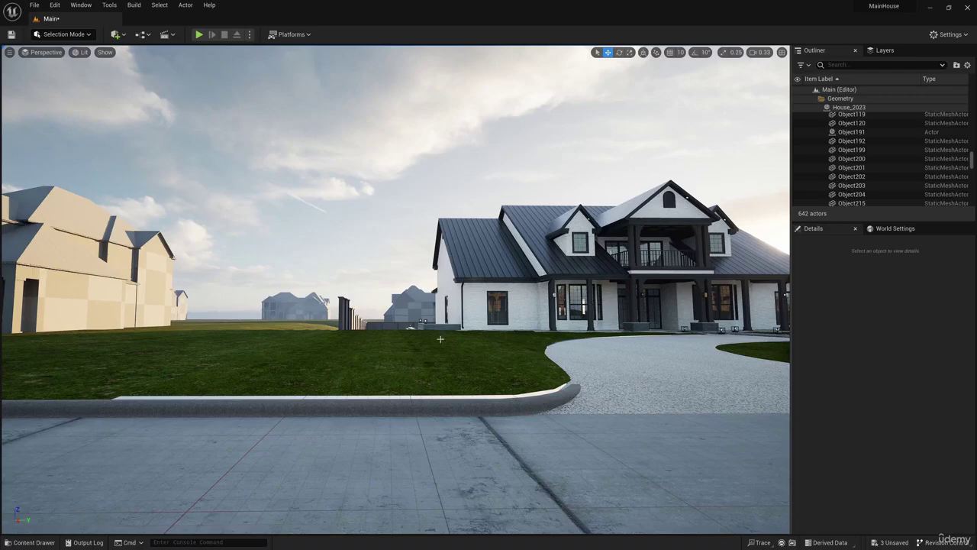
pyautogui.moveTo(441, 339); pyautogui.dragTo(428, 393, button='right')
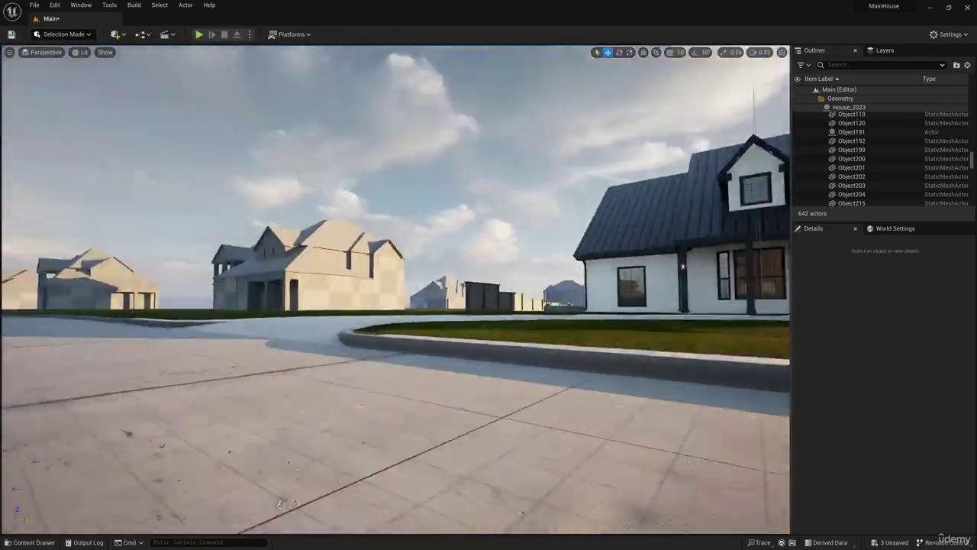
pyautogui.moveTo(733, 332); pyautogui.dragTo(596, 336, button='right')
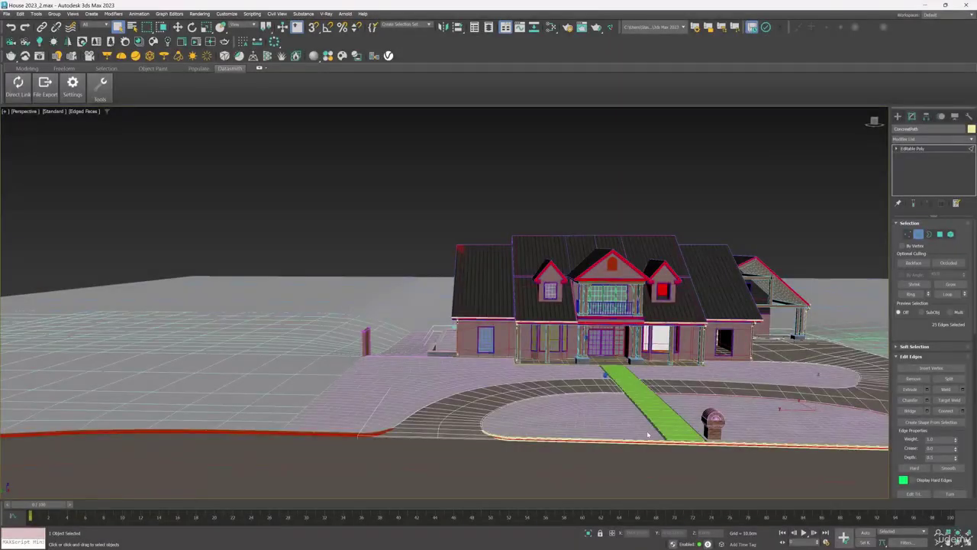
# - Switch to 3ds Max and add an Edit Poly modifier below the UVW Map of the oval front lawn
pyautogui.scroll(4, 648, 432)
pyautogui.keyDown('alt'); pyautogui.moveTo(647, 430); pyautogui.dragTo(577, 286, button='middle'); pyautogui.keyUp('alt')
pyautogui.click(920, 237)
pyautogui.click(553, 347)
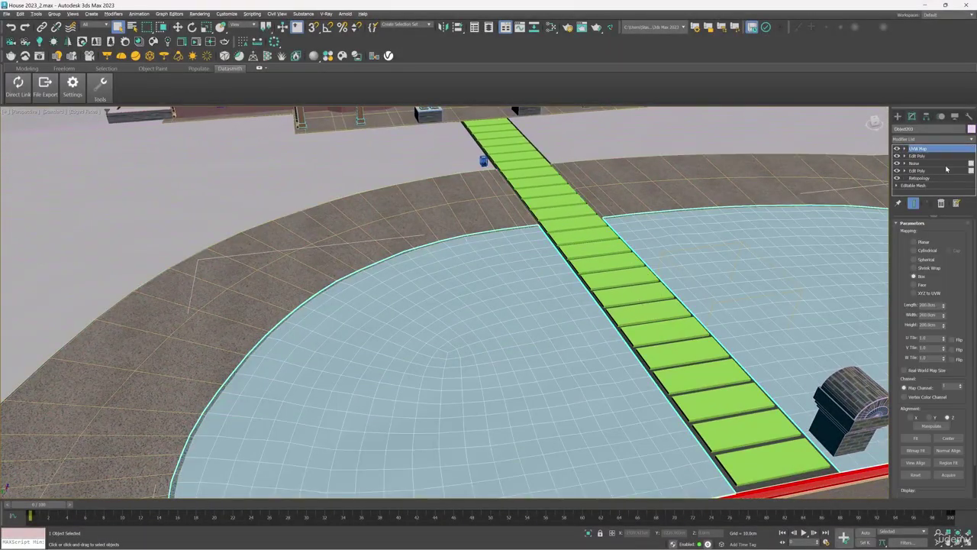
pyautogui.click(931, 139)
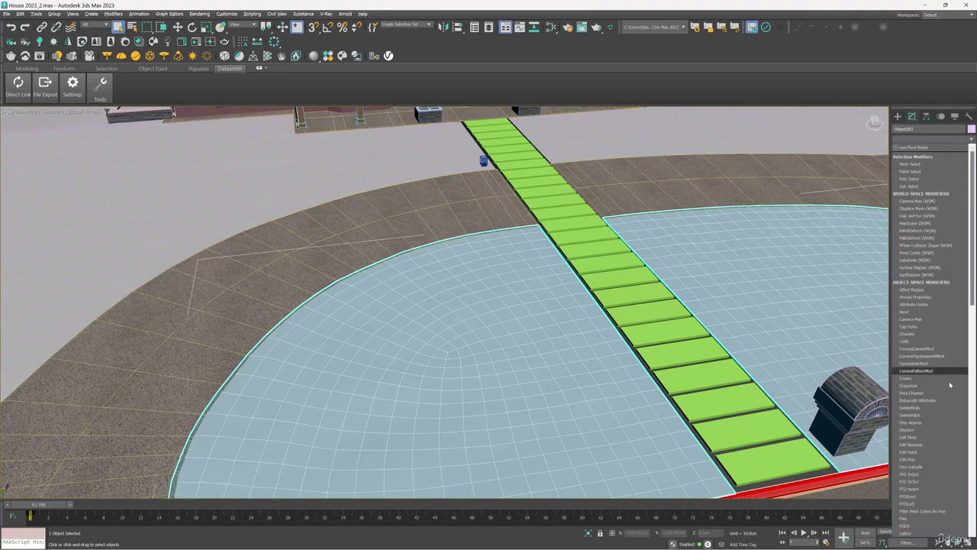
pyautogui.click(923, 460)
pyautogui.keyDown('alt'); pyautogui.moveTo(608, 344); pyautogui.dragTo(599, 246, button='middle'); pyautogui.keyUp('alt')
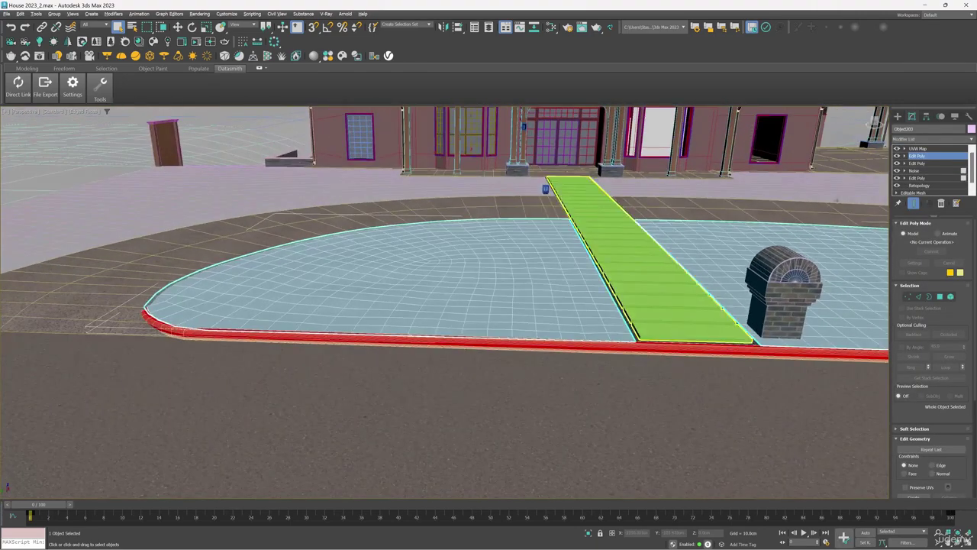
# - Adjust the height of the front lawn's selected edges slightly at edge level
pyautogui.click(919, 296)
pyautogui.press('F3')
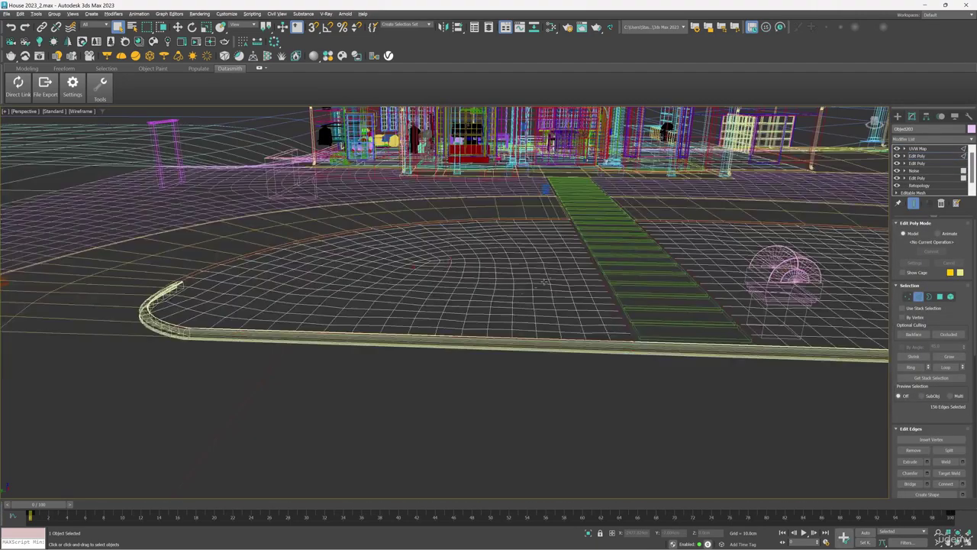
pyautogui.moveTo(498, 254)
pyautogui.keyDown('alt'); pyautogui.mouseDown(button='middle')
pyautogui.moveTo(544, 292)
pyautogui.moveTo(505, 243)
pyautogui.mouseUp(button='middle'); pyautogui.keyUp('alt')
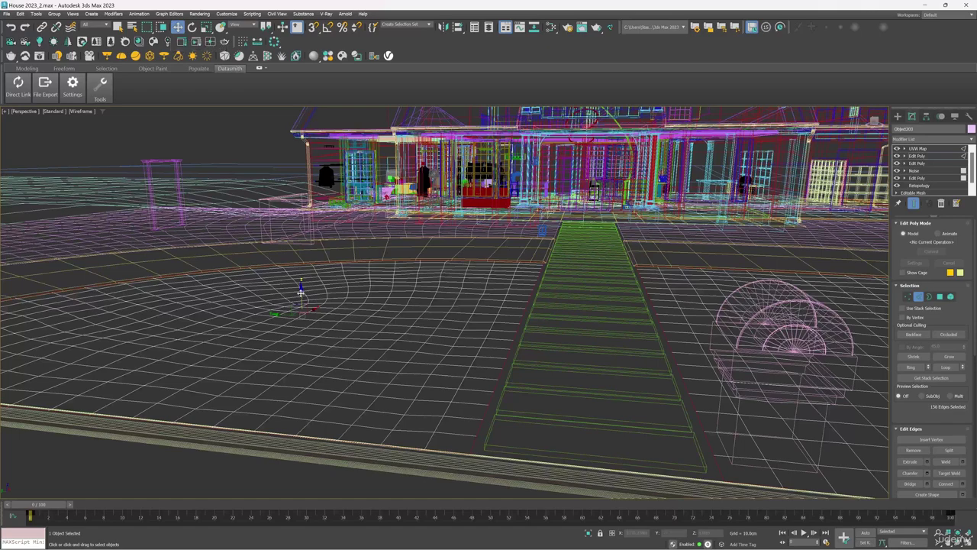
pyautogui.moveTo(301, 291); pyautogui.dragTo(299, 294)
pyautogui.keyDown('alt'); pyautogui.moveTo(302, 305); pyautogui.dragTo(357, 325, button='middle'); pyautogui.keyUp('alt')
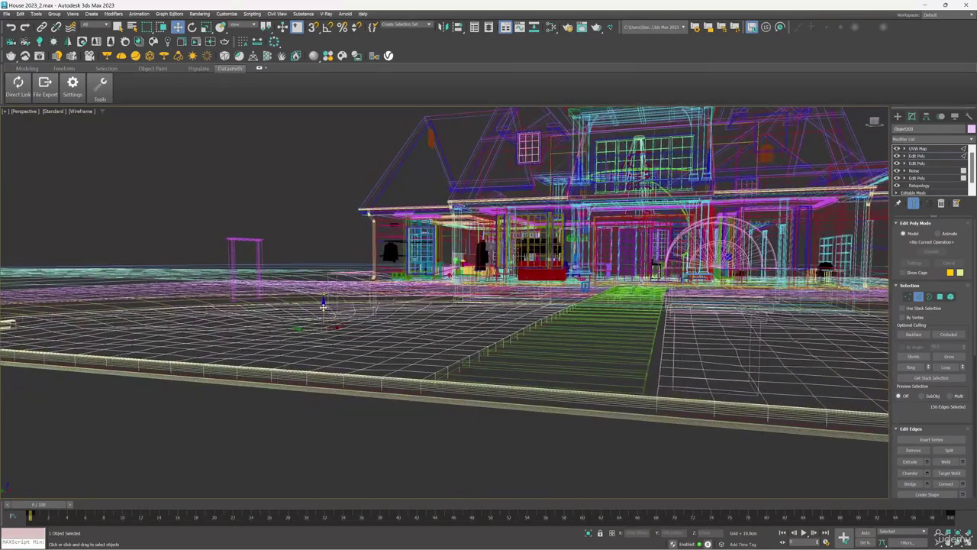
pyautogui.moveTo(323, 304); pyautogui.dragTo(323, 303)
pyautogui.keyDown('alt'); pyautogui.moveTo(362, 293); pyautogui.dragTo(374, 321, button='middle'); pyautogui.keyUp('alt')
pyautogui.press('F3')
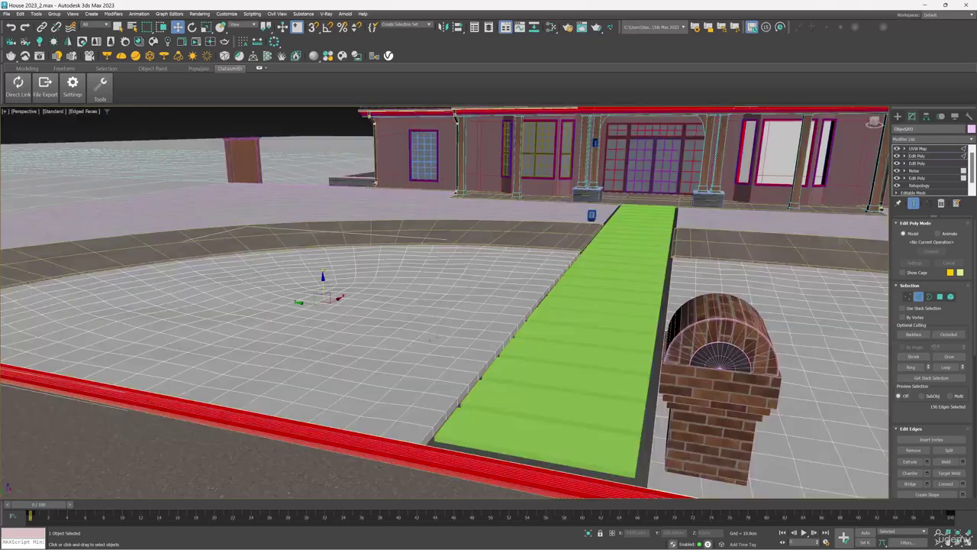
# - Select the front lawn's vertices along both sides of the slab path and lower them slightly
pyautogui.click(907, 297)
pyautogui.scroll(-3, 510, 301)
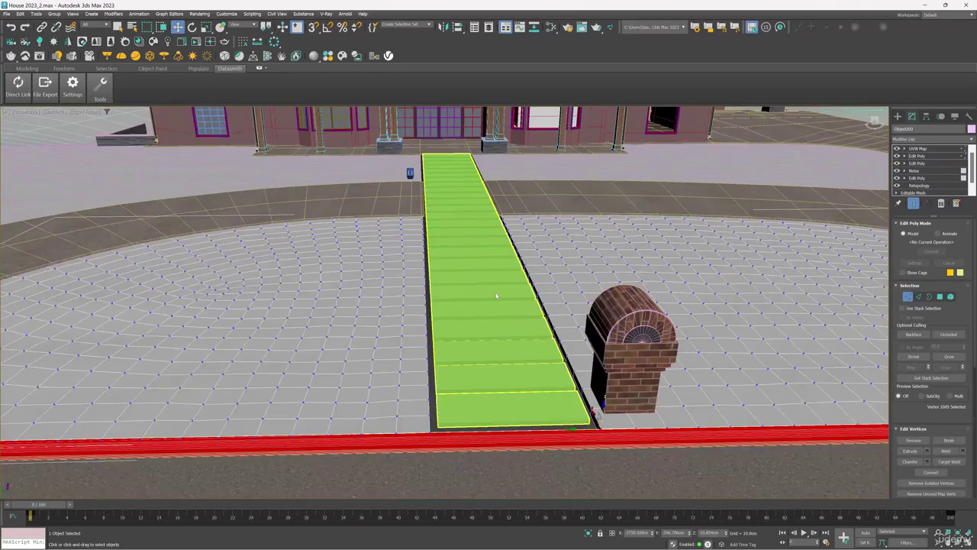
pyautogui.press('F3')
pyautogui.moveTo(421, 491); pyautogui.dragTo(438, 194)
pyautogui.press('F3')
pyautogui.moveTo(439, 339)
pyautogui.keyDown('alt'); pyautogui.mouseDown(button='middle')
pyautogui.moveTo(438, 395)
pyautogui.moveTo(458, 297)
pyautogui.mouseUp(button='middle'); pyautogui.keyUp('alt')
pyautogui.press('F3')
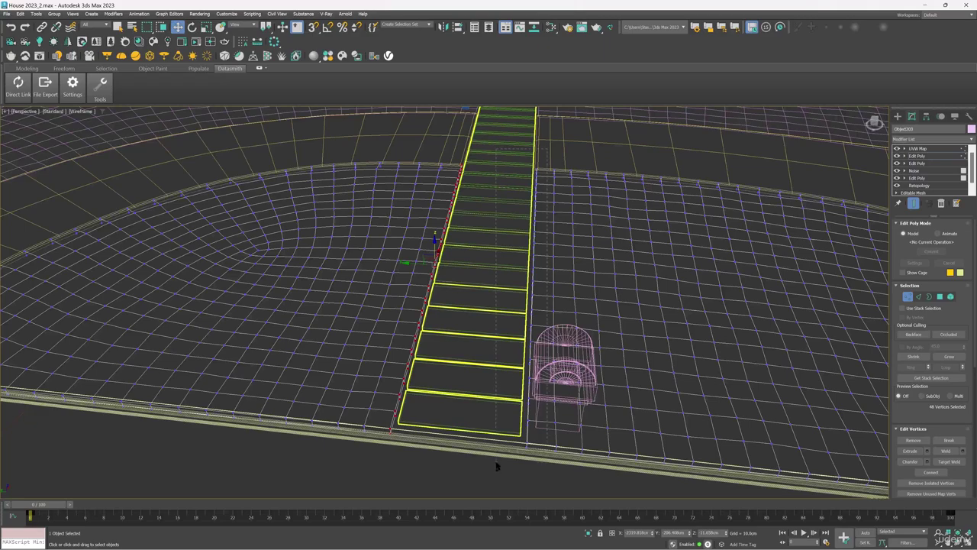
pyautogui.moveTo(496, 445)
pyautogui.keyDown('alt'); pyautogui.mouseDown(button='middle')
pyautogui.moveTo(491, 404)
pyautogui.moveTo(516, 324)
pyautogui.mouseUp(button='middle'); pyautogui.keyUp('alt')
pyautogui.press('F3')
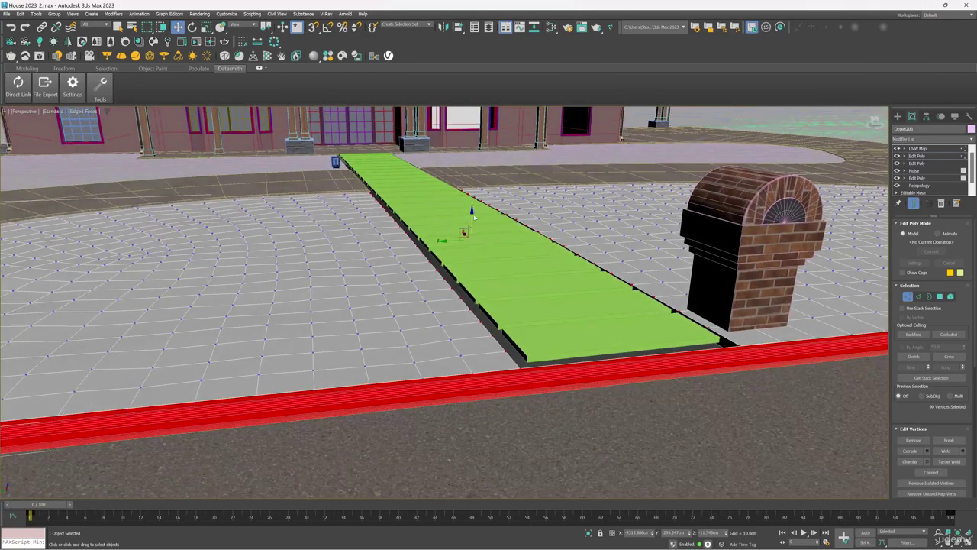
pyautogui.moveTo(470, 212); pyautogui.dragTo(471, 215)
pyautogui.keyDown('alt'); pyautogui.moveTo(473, 248); pyautogui.dragTo(465, 219, button='middle'); pyautogui.keyUp('alt')
pyautogui.scroll(4, 438, 219)
pyautogui.scroll(-6, 436, 220)
# - Select the front lawn's vertices along the roadside kerb, including the curved corner, and lower them slightly
pyautogui.keyDown('alt'); pyautogui.moveTo(729, 316); pyautogui.dragTo(743, 469, button='middle'); pyautogui.keyUp('alt')
pyautogui.moveTo(262, 413); pyautogui.dragTo(329, 391)
pyautogui.scroll(3, 258, 416)
pyautogui.moveTo(566, 383); pyautogui.dragTo(273, 377, button='middle')
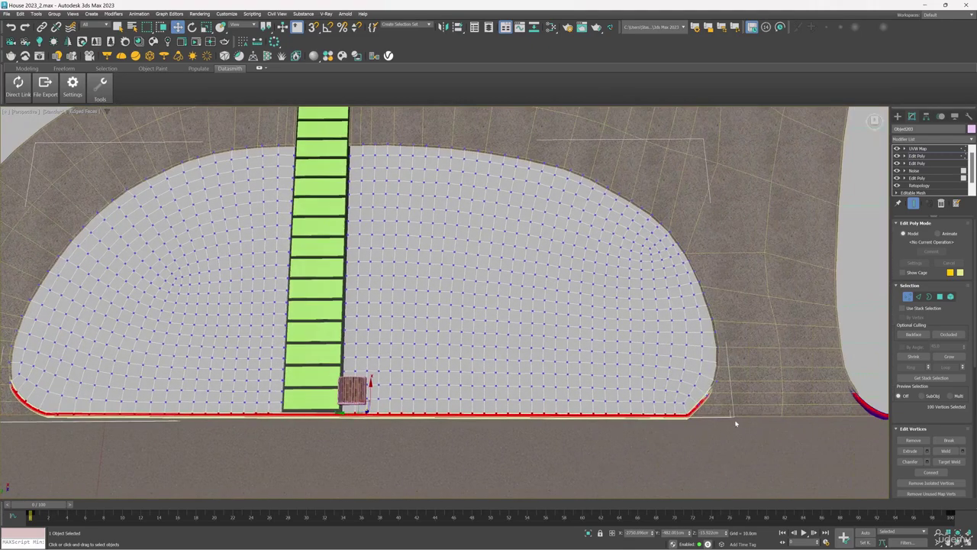
pyautogui.scroll(3, 734, 422)
pyautogui.keyDown('ctrl'); pyautogui.moveTo(708, 441); pyautogui.dragTo(673, 391); pyautogui.keyUp('ctrl')
pyautogui.keyDown('ctrl'); pyautogui.moveTo(704, 406); pyautogui.dragTo(688, 376); pyautogui.keyUp('ctrl')
pyautogui.press('F3')
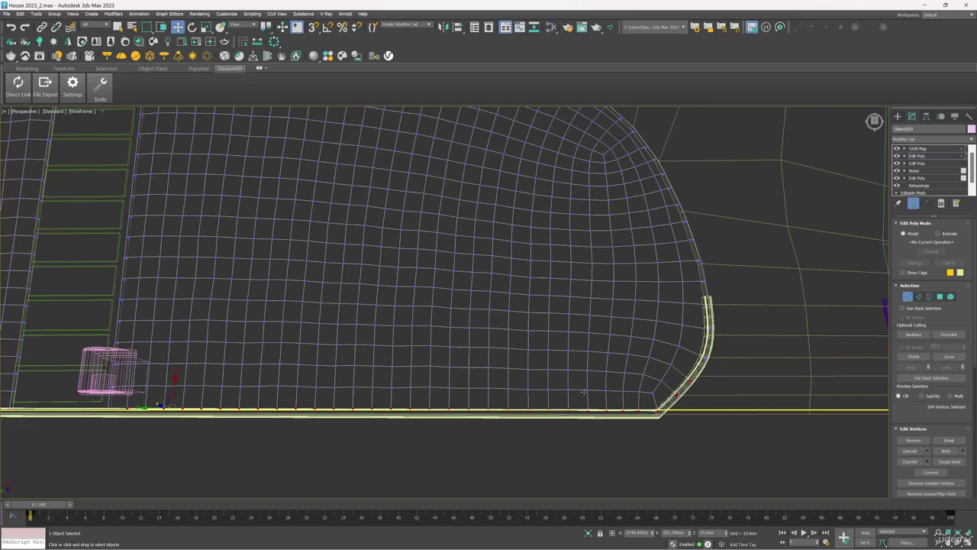
pyautogui.scroll(-3, 584, 392)
pyautogui.moveTo(583, 392); pyautogui.dragTo(882, 354, button='middle')
pyautogui.scroll(5, 359, 336)
pyautogui.moveTo(359, 335); pyautogui.dragTo(244, 283, button='middle')
pyautogui.scroll(-5, 244, 284)
pyautogui.keyDown('alt'); pyautogui.moveTo(427, 366); pyautogui.dragTo(639, 280, button='middle'); pyautogui.keyUp('alt')
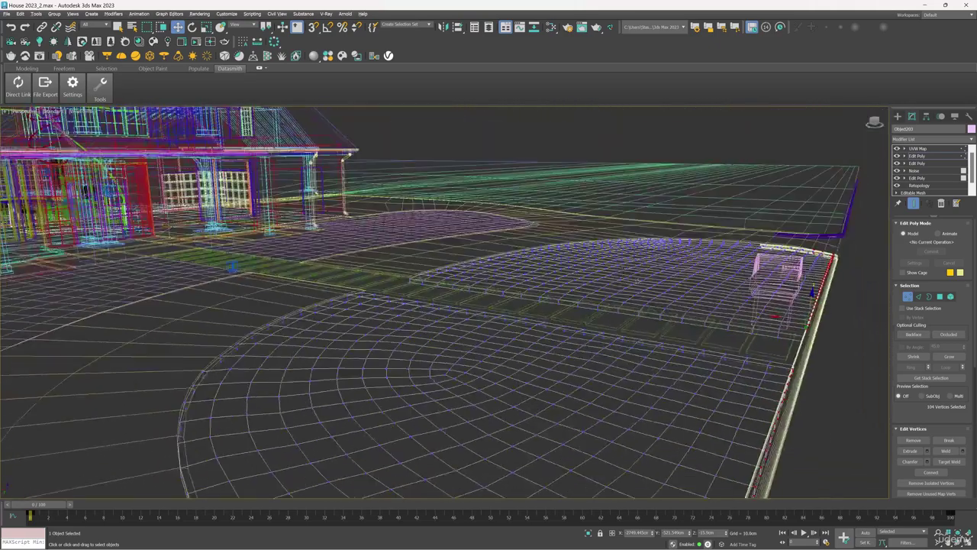
pyautogui.scroll(4, 645, 281)
pyautogui.moveTo(822, 290)
pyautogui.mouseDown(button='middle')
pyautogui.moveTo(645, 282)
pyautogui.moveTo(679, 277)
pyautogui.mouseUp(button='middle')
pyautogui.scroll(-2, 646, 282)
pyautogui.press('F3')
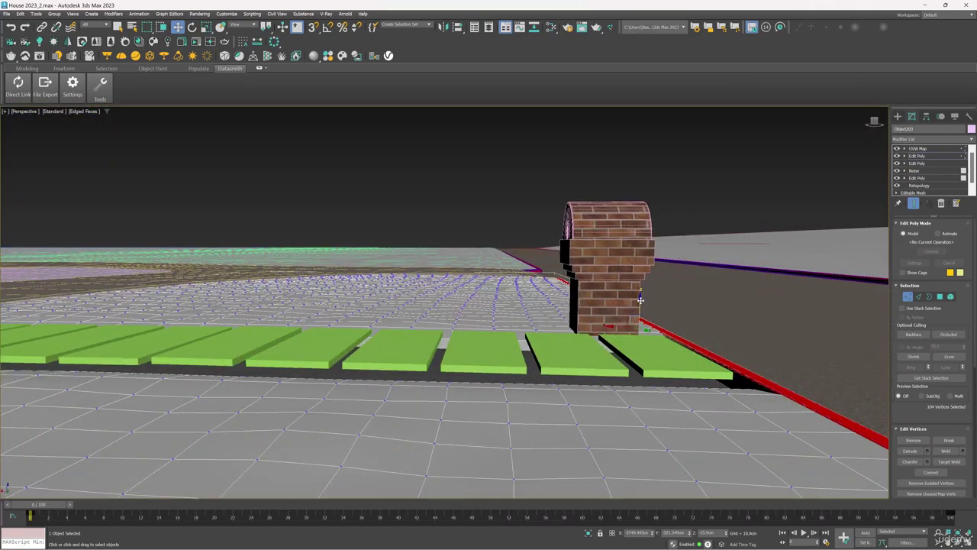
pyautogui.moveTo(640, 300); pyautogui.dragTo(640, 305)
pyautogui.moveTo(654, 305); pyautogui.dragTo(602, 290, button='middle')
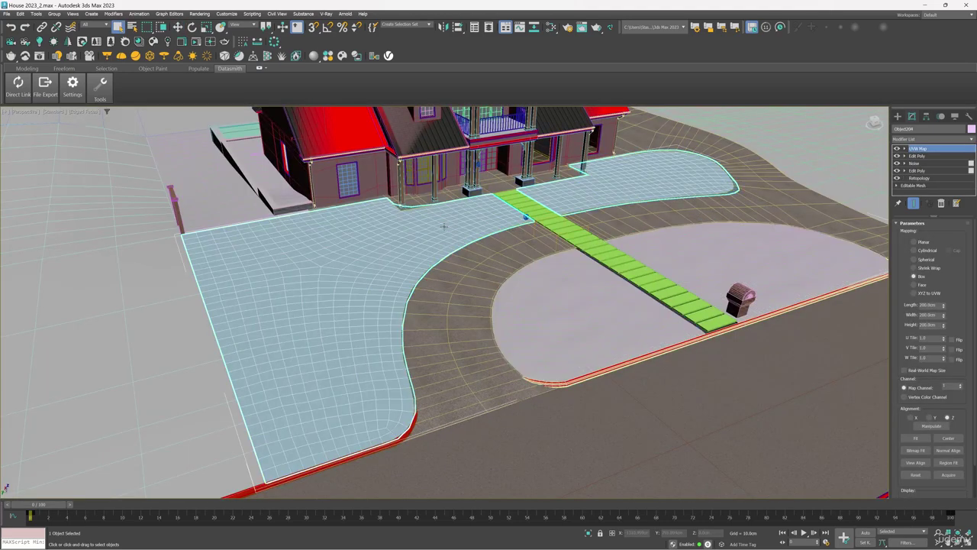
# - Add an Edit Poly modifier below the UVW Map of the lawn beside the house and loop-select its border edges at edge level
pyautogui.click(922, 157)
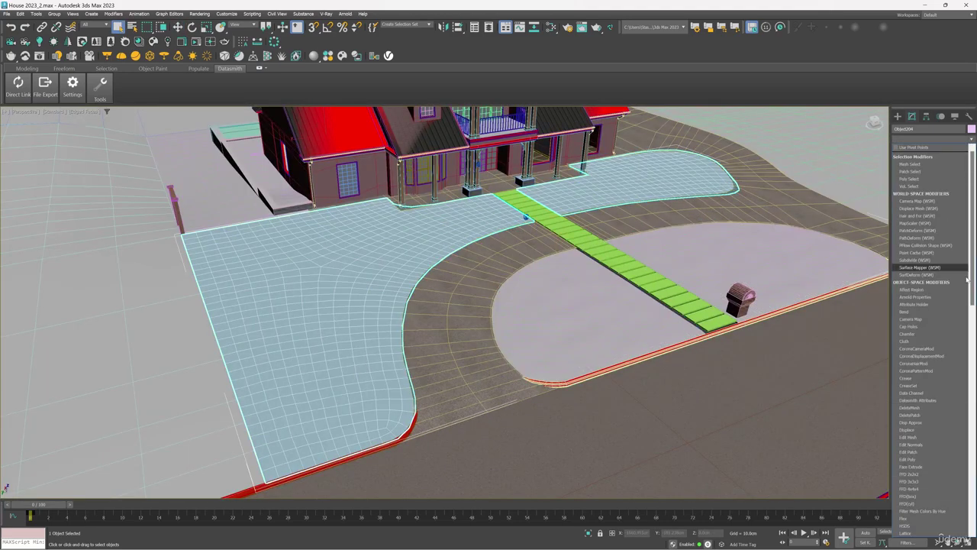
pyautogui.click(918, 297)
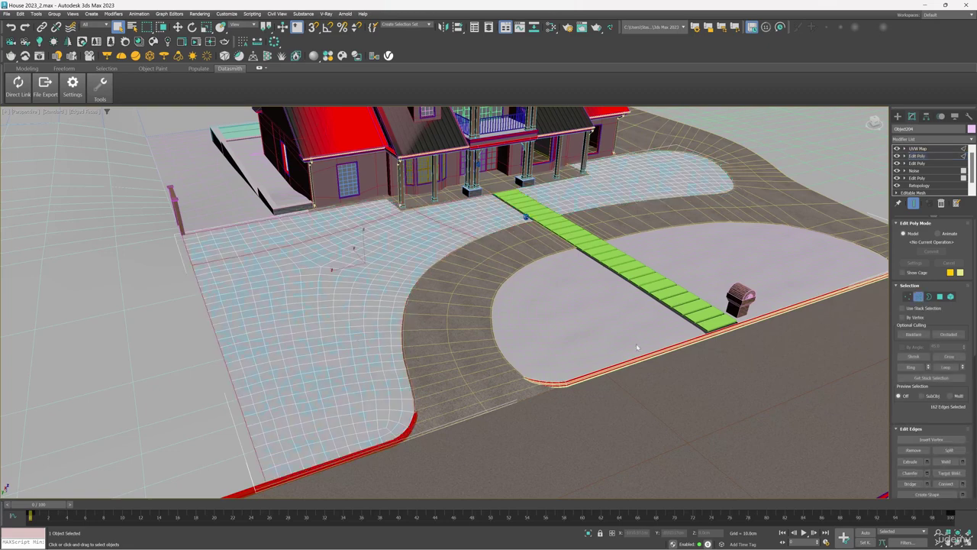
pyautogui.moveTo(363, 338)
pyautogui.mouseDown(button='middle')
pyautogui.moveTo(390, 311)
pyautogui.moveTo(347, 336)
pyautogui.mouseUp(button='middle')
pyautogui.press('F3')
pyautogui.click(218, 465)
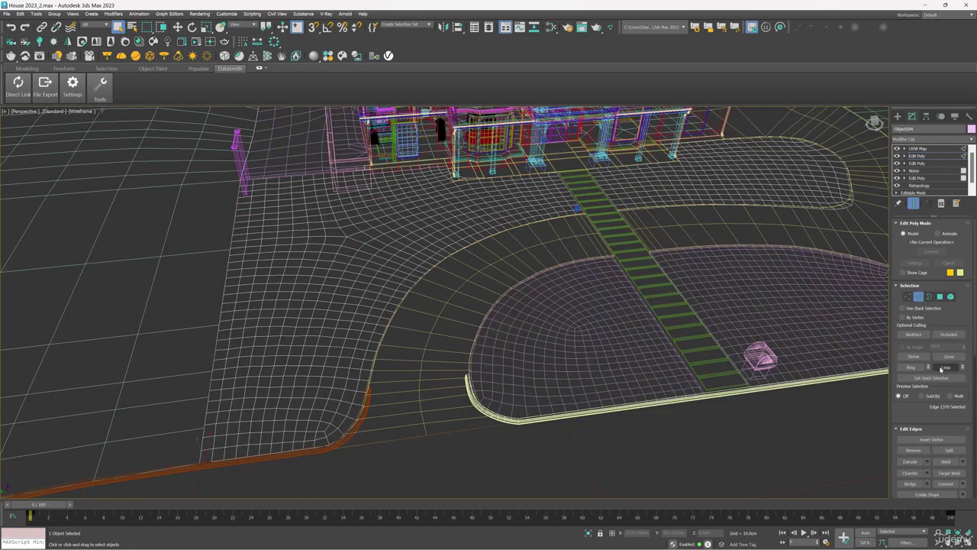
pyautogui.click(940, 369)
pyautogui.click(912, 367)
# - Extend the selection with the lawn's border edge loops beside the slab path and along the porch front
pyautogui.moveTo(562, 234); pyautogui.dragTo(514, 288, button='middle')
pyautogui.scroll(5, 514, 229)
pyautogui.moveTo(516, 184); pyautogui.dragTo(536, 254, button='middle')
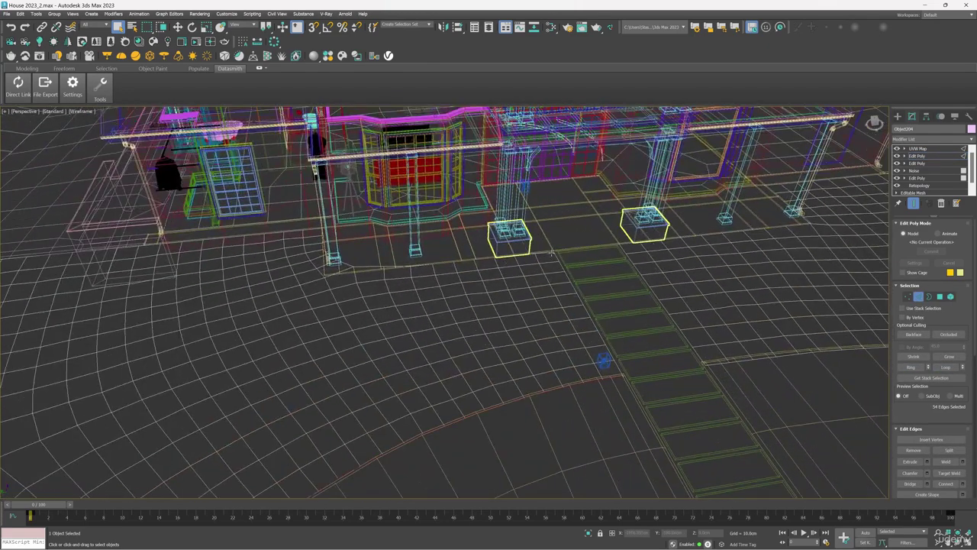
pyautogui.click(944, 367)
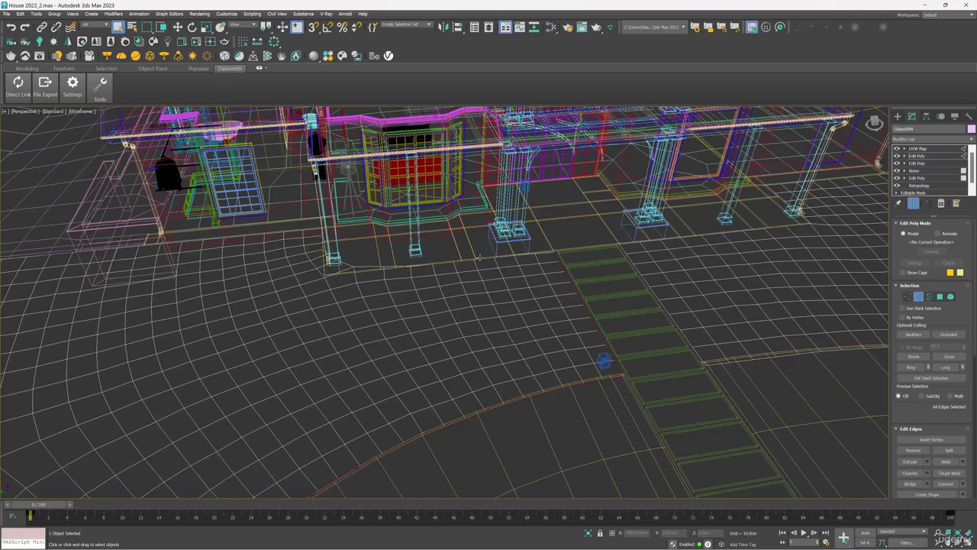
pyautogui.scroll(2, 115, 276)
pyautogui.moveTo(115, 276); pyautogui.dragTo(384, 249, button='middle')
pyautogui.scroll(-8, 372, 234)
pyautogui.scroll(4, 563, 217)
pyautogui.moveTo(564, 216); pyautogui.dragTo(523, 255, button='middle')
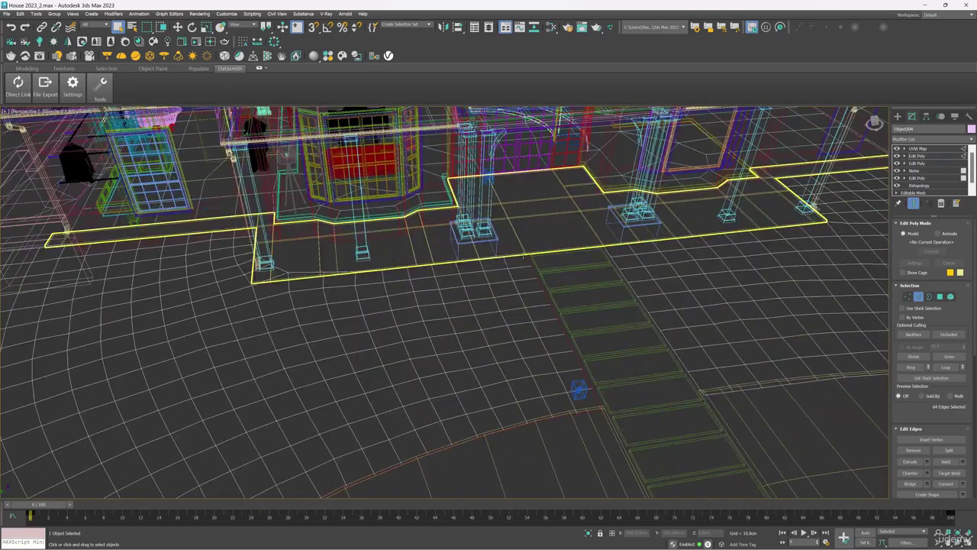
pyautogui.click(948, 368)
# - Deselect stray interior edges and add the missing border edges around the porch corner and house wall
pyautogui.moveTo(257, 267); pyautogui.dragTo(476, 238, button='middle')
pyautogui.scroll(-3, 473, 239)
pyautogui.keyDown('alt'); pyautogui.moveTo(69, 293); pyautogui.dragTo(295, 330); pyautogui.keyUp('alt')
pyautogui.keyDown('alt'); pyautogui.moveTo(319, 259); pyautogui.dragTo(395, 333); pyautogui.keyUp('alt')
pyautogui.scroll(3, 479, 260)
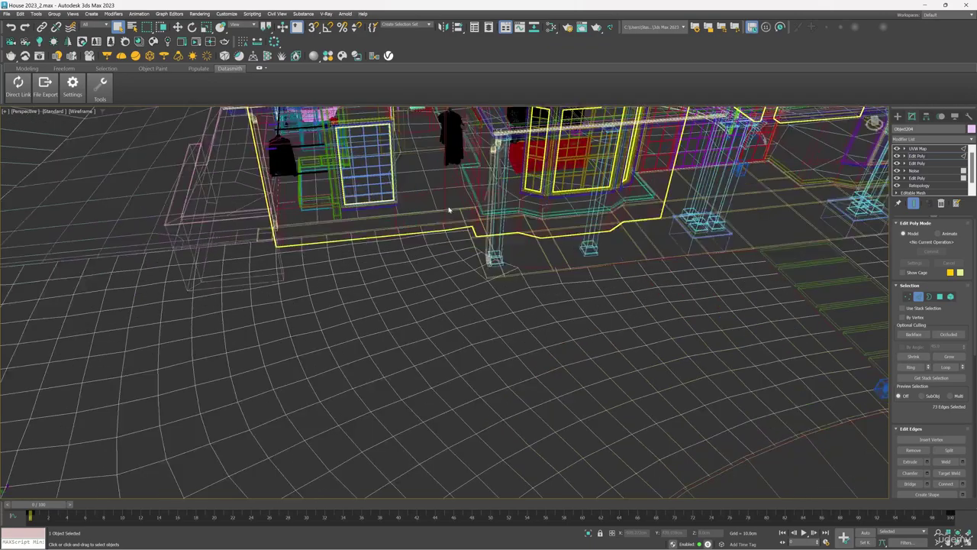
pyautogui.keyDown('alt'); pyautogui.moveTo(484, 252); pyautogui.dragTo(471, 218, button='middle'); pyautogui.keyUp('alt')
pyautogui.scroll(4, 471, 218)
pyautogui.keyDown('ctrl'); pyautogui.click(497, 250); pyautogui.keyUp('ctrl')
pyautogui.press('F3')
pyautogui.scroll(-8, 435, 248)
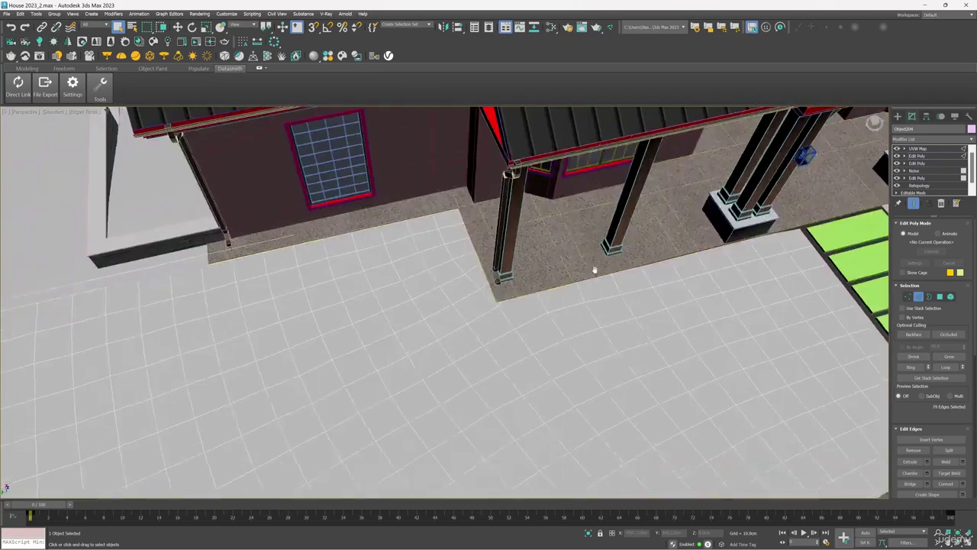
# - Lower the selected border edges of the larger lawn section slightly
pyautogui.keyDown('alt'); pyautogui.moveTo(593, 271); pyautogui.dragTo(568, 208, button='middle'); pyautogui.keyUp('alt')
pyautogui.click(178, 28)
pyautogui.moveTo(546, 408)
pyautogui.keyDown('alt'); pyautogui.mouseDown(button='middle')
pyautogui.moveTo(519, 368)
pyautogui.moveTo(498, 391)
pyautogui.moveTo(504, 359)
pyautogui.mouseUp(button='middle'); pyautogui.keyUp('alt')
pyautogui.scroll(-3, 519, 368)
pyautogui.press('F3')
pyautogui.moveTo(503, 359); pyautogui.dragTo(507, 298, button='middle')
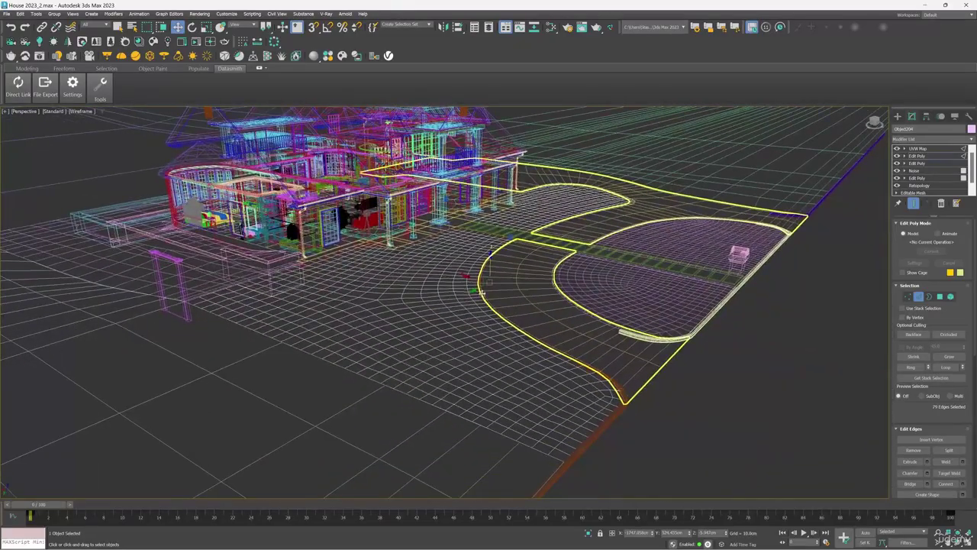
pyautogui.scroll(5, 488, 263)
pyautogui.moveTo(516, 239); pyautogui.dragTo(517, 249)
pyautogui.scroll(-4, 518, 248)
pyautogui.keyDown('alt'); pyautogui.moveTo(517, 249); pyautogui.dragTo(440, 293, button='middle'); pyautogui.keyUp('alt')
# - Grow the lowered border edge selection inward twice at edge level
pyautogui.click(908, 298)
pyautogui.keyDown('alt'); pyautogui.moveTo(564, 310); pyautogui.dragTo(669, 297, button='middle'); pyautogui.keyUp('alt')
pyautogui.click(918, 297)
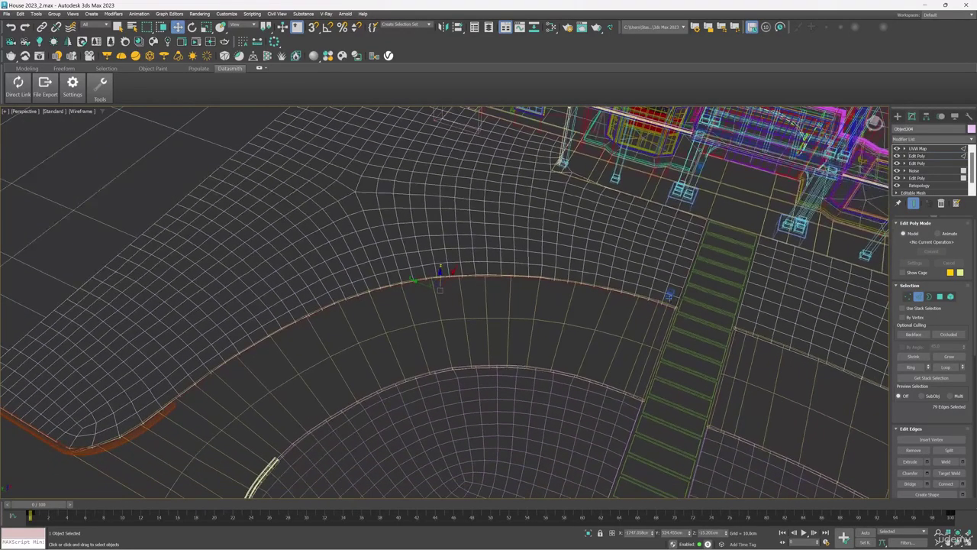
pyautogui.click(950, 357)
pyautogui.keyDown('alt'); pyautogui.moveTo(438, 283); pyautogui.dragTo(458, 218, button='middle'); pyautogui.keyUp('alt')
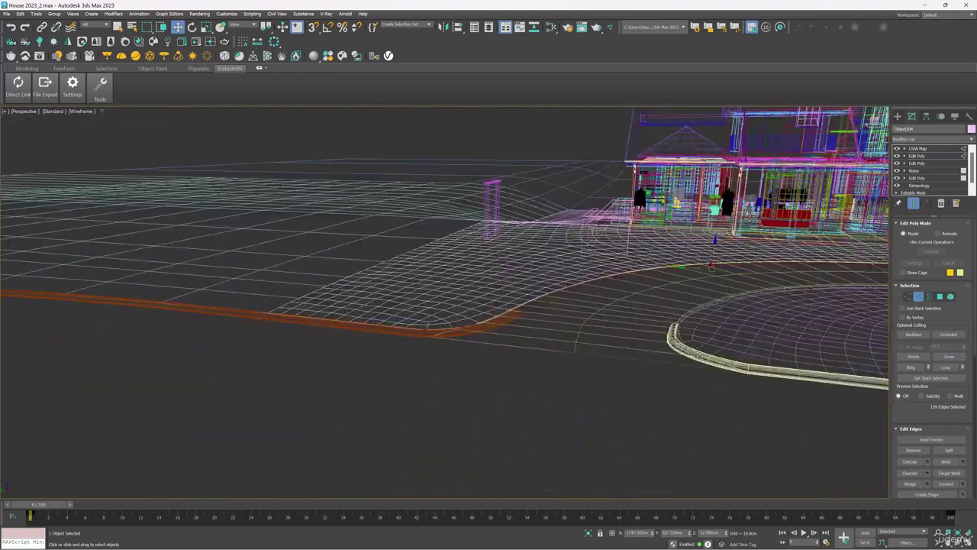
pyautogui.scroll(3, 458, 218)
pyautogui.click(948, 356)
pyautogui.keyDown('alt'); pyautogui.moveTo(323, 344); pyautogui.dragTo(584, 343, button='middle'); pyautogui.keyUp('alt')
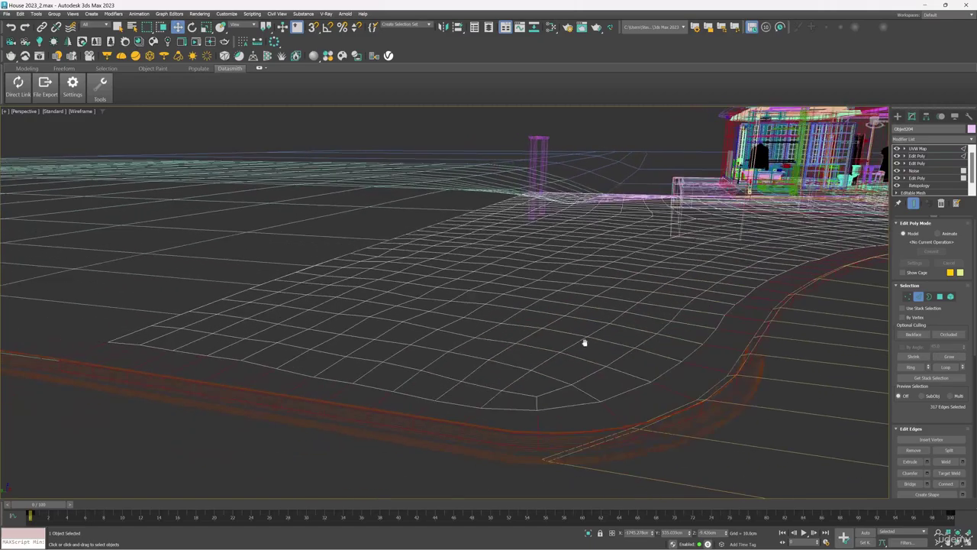
# - Deselect the inner crosswise edges near the lawn's roadside corner and the adjoining stretch of driveway
pyautogui.scroll(-5, 525, 343)
pyautogui.keyDown('alt'); pyautogui.moveTo(524, 342); pyautogui.dragTo(386, 447, button='middle'); pyautogui.keyUp('alt')
pyautogui.scroll(5, 385, 447)
pyautogui.keyDown('alt'); pyautogui.moveTo(389, 405); pyautogui.dragTo(695, 393); pyautogui.keyUp('alt')
pyautogui.moveTo(682, 276); pyautogui.dragTo(612, 347, button='middle')
pyautogui.keyDown('alt'); pyautogui.moveTo(564, 223); pyautogui.dragTo(668, 337); pyautogui.keyUp('alt')
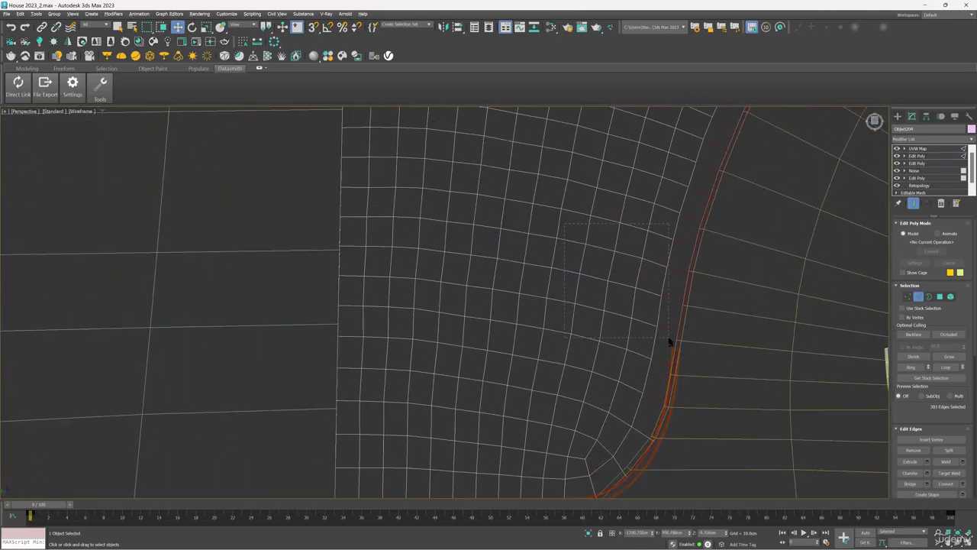
pyautogui.moveTo(662, 374); pyautogui.dragTo(516, 384, button='middle')
pyautogui.scroll(-5, 526, 374)
pyautogui.moveTo(558, 270); pyautogui.dragTo(416, 363, button='middle')
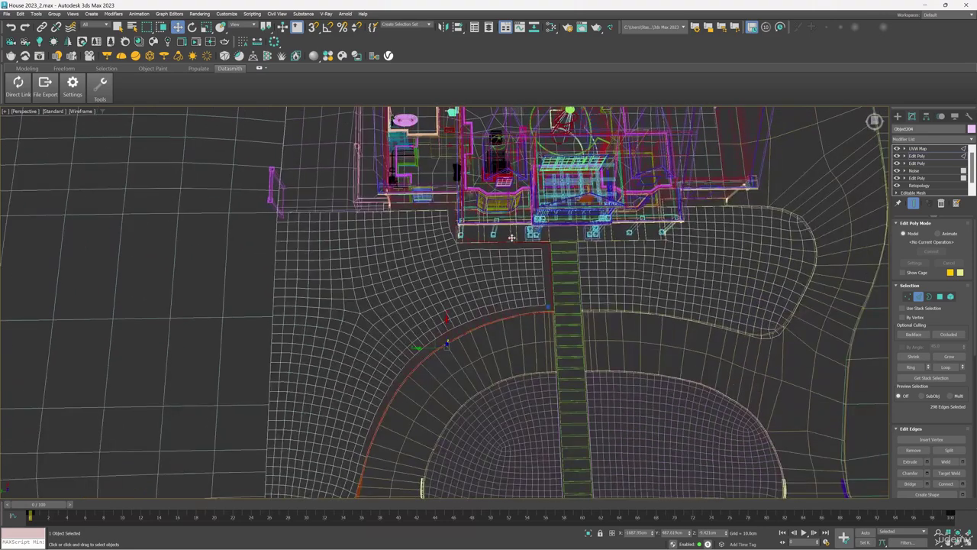
# - Deselect the remaining inner edges beside the slab path and along the lawn's curved driveway border
pyautogui.scroll(4, 446, 255)
pyautogui.keyDown('alt'); pyautogui.moveTo(648, 261); pyautogui.dragTo(520, 330); pyautogui.keyUp('alt')
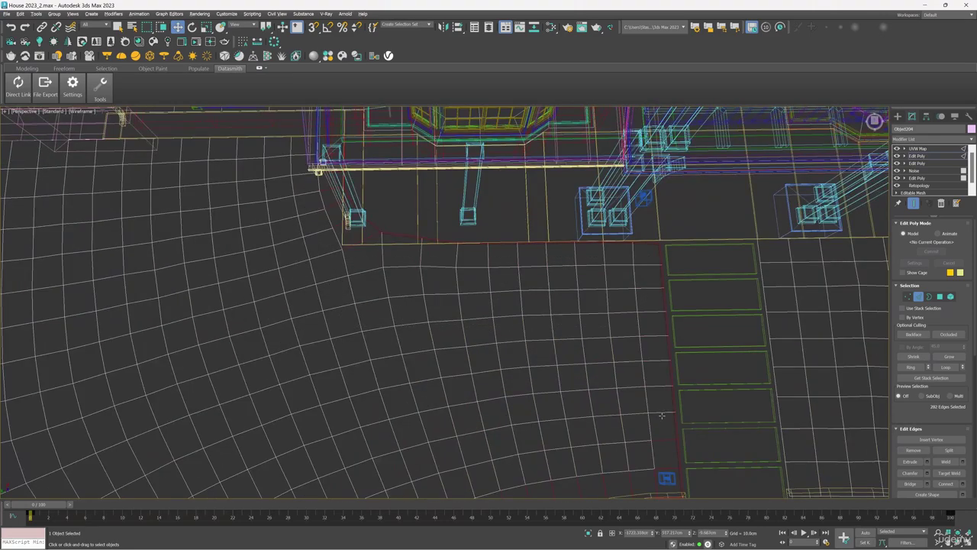
pyautogui.moveTo(633, 474); pyautogui.dragTo(578, 329, button='middle')
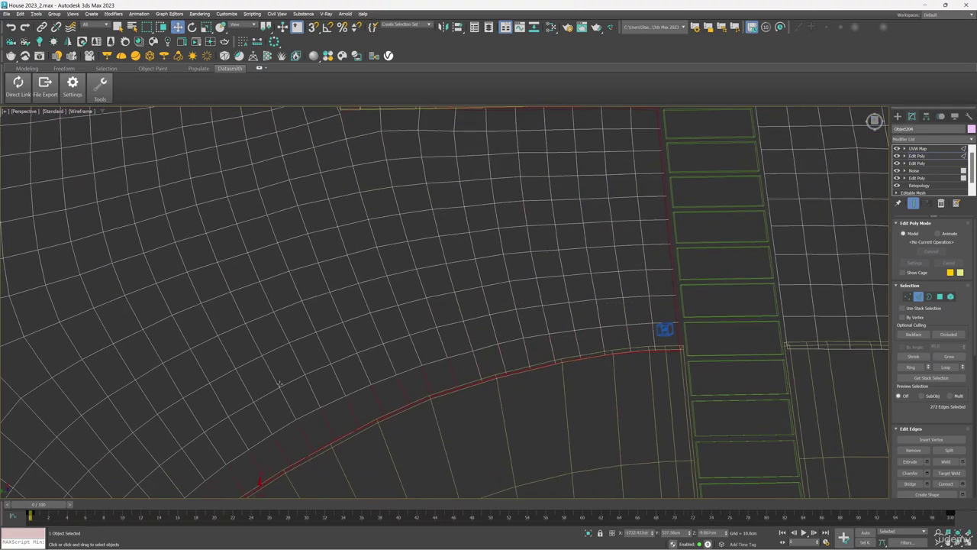
pyautogui.moveTo(363, 379); pyautogui.dragTo(535, 256, button='middle')
pyautogui.keyDown('alt'); pyautogui.moveTo(400, 228); pyautogui.dragTo(545, 270); pyautogui.keyUp('alt')
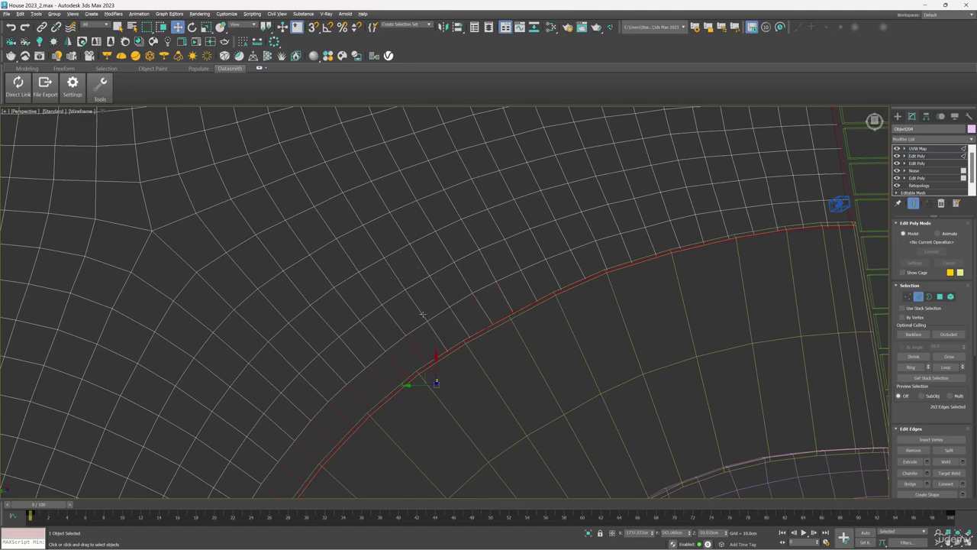
pyautogui.moveTo(350, 375); pyautogui.dragTo(485, 255, button='middle')
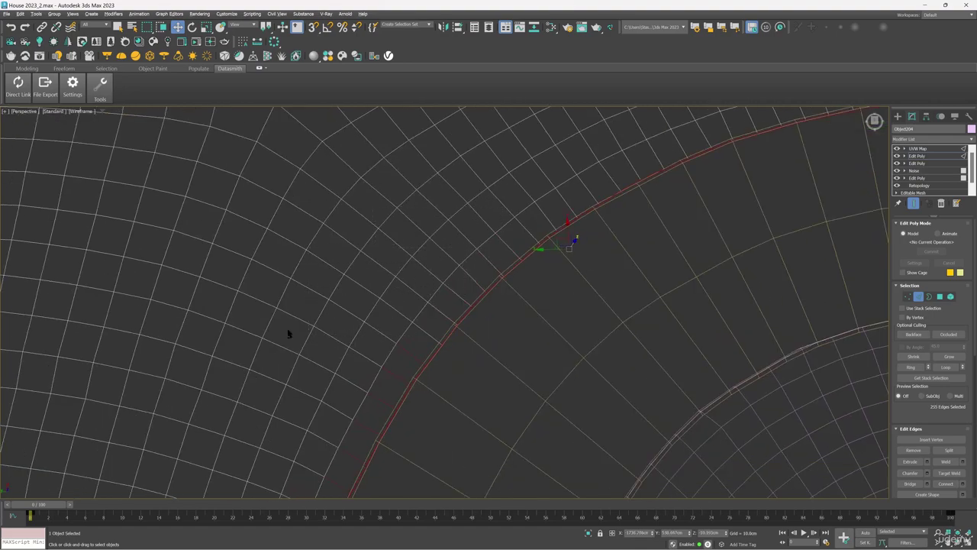
pyautogui.keyDown('alt'); pyautogui.moveTo(330, 334); pyautogui.dragTo(397, 388); pyautogui.keyUp('alt')
pyautogui.moveTo(367, 424); pyautogui.dragTo(464, 246, button='middle')
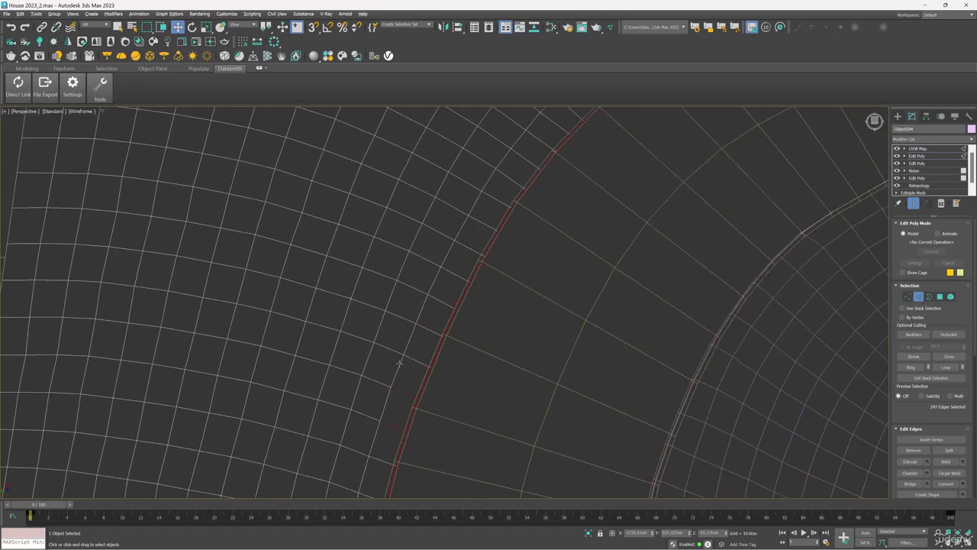
# - Remove the leftover inner edges near the porch corner from the lawn's grown selection
pyautogui.scroll(-5, 425, 312)
pyautogui.moveTo(474, 213); pyautogui.dragTo(467, 450, button='middle')
pyautogui.scroll(5, 552, 165)
pyautogui.keyDown('alt'); pyautogui.moveTo(469, 328); pyautogui.dragTo(548, 332); pyautogui.keyUp('alt')
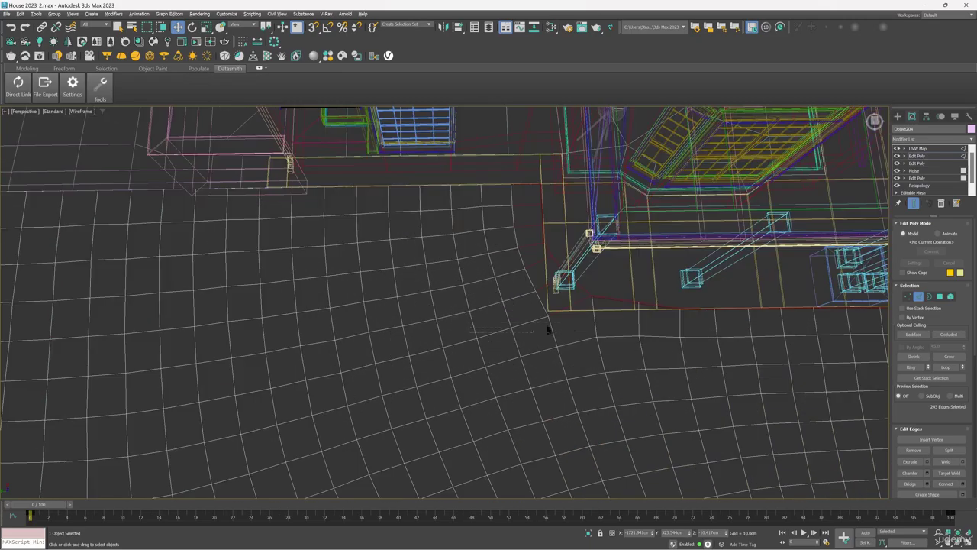
pyautogui.scroll(-8, 487, 211)
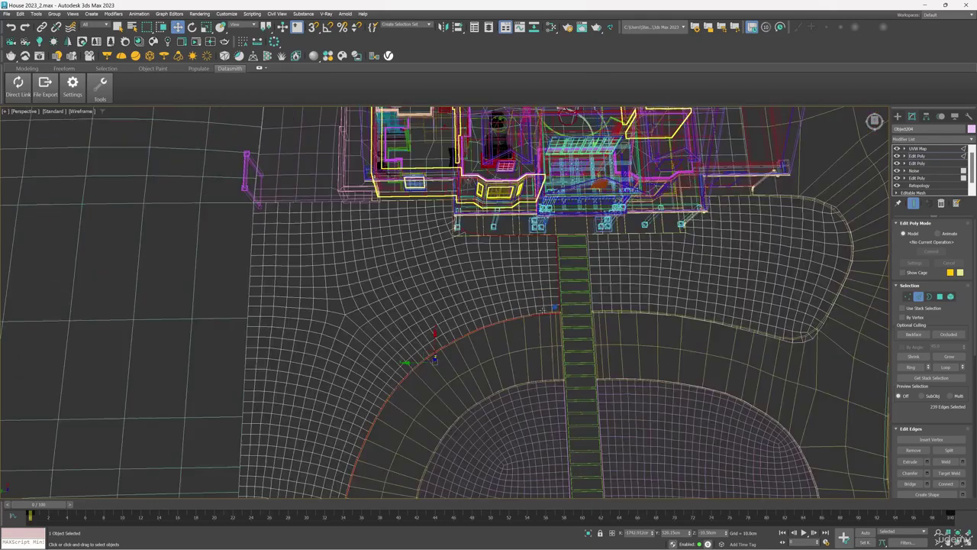
# - Lower the grown band of border edges slightly in two small moves to slope the lawn towards the driveway
pyautogui.press('F3')
pyautogui.keyDown('alt'); pyautogui.moveTo(432, 443); pyautogui.dragTo(484, 330, button='middle'); pyautogui.keyUp('alt')
pyautogui.scroll(4, 484, 330)
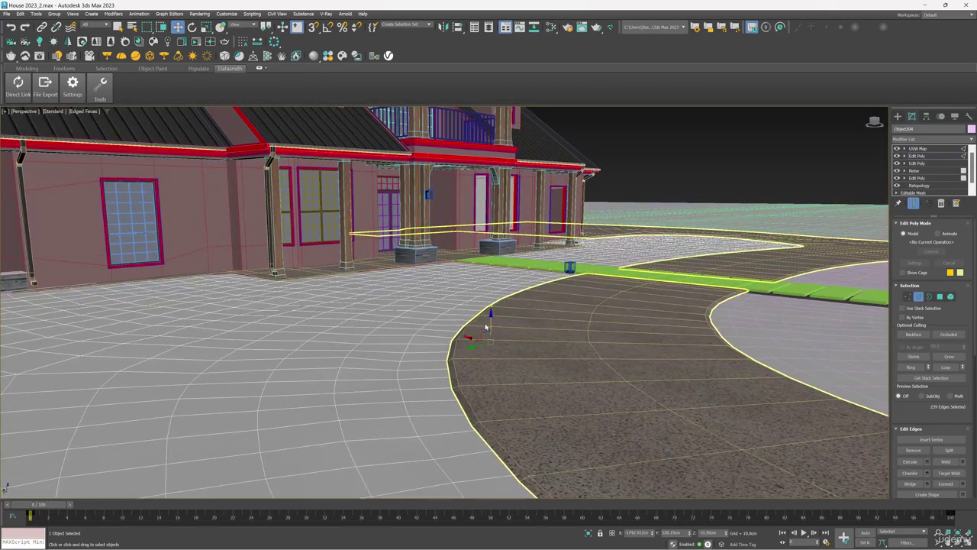
pyautogui.press('F3')
pyautogui.press('F3')
pyautogui.moveTo(491, 318); pyautogui.dragTo(491, 322)
pyautogui.scroll(-2, 493, 328)
pyautogui.keyDown('alt'); pyautogui.moveTo(495, 332); pyautogui.dragTo(461, 325, button='middle'); pyautogui.keyUp('alt')
pyautogui.scroll(-5, 488, 321)
pyautogui.scroll(3, 465, 328)
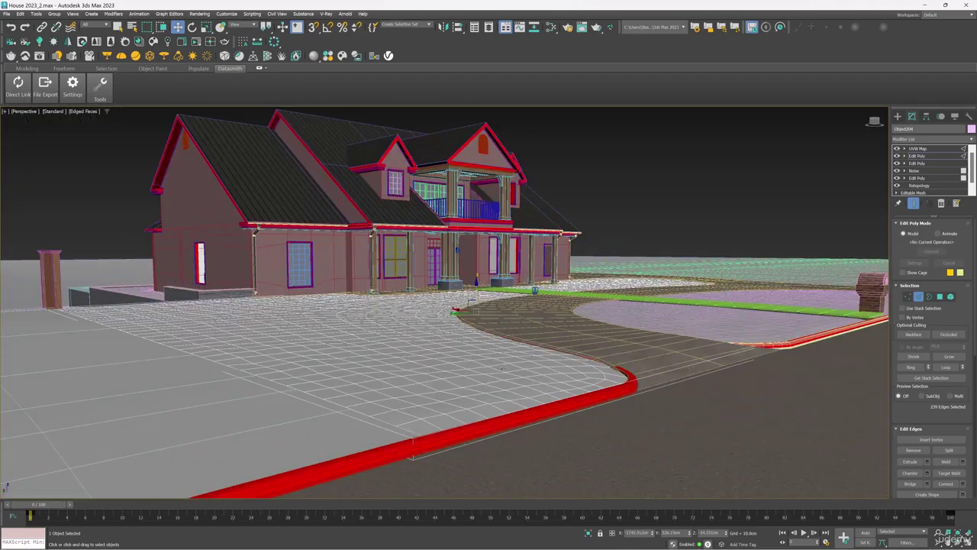
pyautogui.keyDown('alt'); pyautogui.moveTo(501, 369); pyautogui.dragTo(562, 365, button='middle'); pyautogui.keyUp('alt')
pyautogui.moveTo(476, 287); pyautogui.dragTo(477, 290)
# - Loop-select the driveway and path-side border edges of the smaller lawn section across the slab path
pyautogui.keyDown('alt'); pyautogui.moveTo(514, 303); pyautogui.dragTo(632, 301, button='middle'); pyautogui.keyUp('alt')
pyautogui.scroll(-3, 855, 314)
pyautogui.scroll(3, 633, 300)
pyautogui.keyDown('alt'); pyautogui.moveTo(374, 233); pyautogui.dragTo(600, 203, button='middle'); pyautogui.keyUp('alt')
pyautogui.keyDown('alt'); pyautogui.moveTo(600, 202); pyautogui.dragTo(632, 194, button='middle'); pyautogui.keyUp('alt')
pyautogui.moveTo(632, 194); pyautogui.dragTo(416, 267, button='middle')
pyautogui.press('F3')
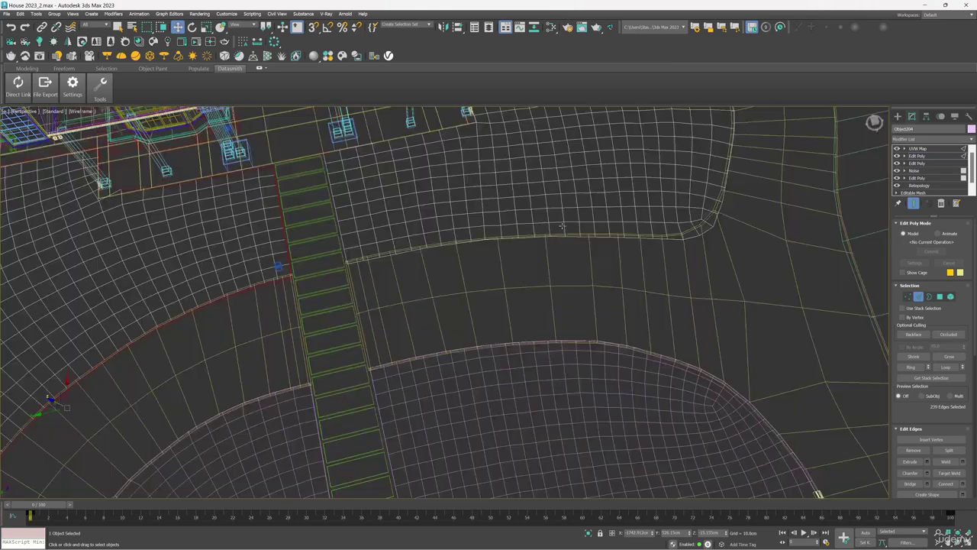
pyautogui.click(353, 265)
pyautogui.keyDown('ctrl'); pyautogui.click(327, 158); pyautogui.keyUp('ctrl')
pyautogui.moveTo(718, 215); pyautogui.dragTo(626, 294, button='middle')
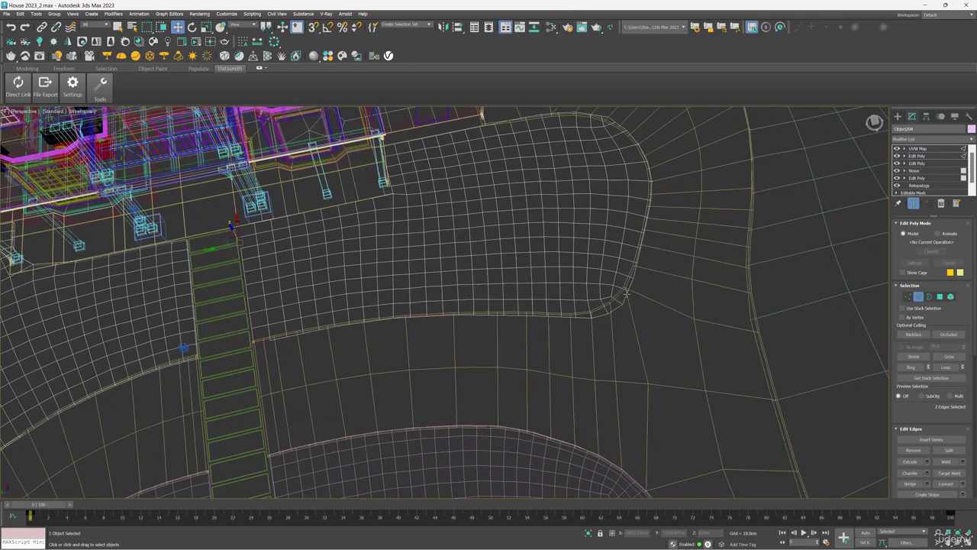
pyautogui.click(946, 367)
# - Add the smaller lawn section's border edges along the porch and house, and deselect the loops crossing its interior
pyautogui.moveTo(513, 208); pyautogui.dragTo(514, 260, button='middle')
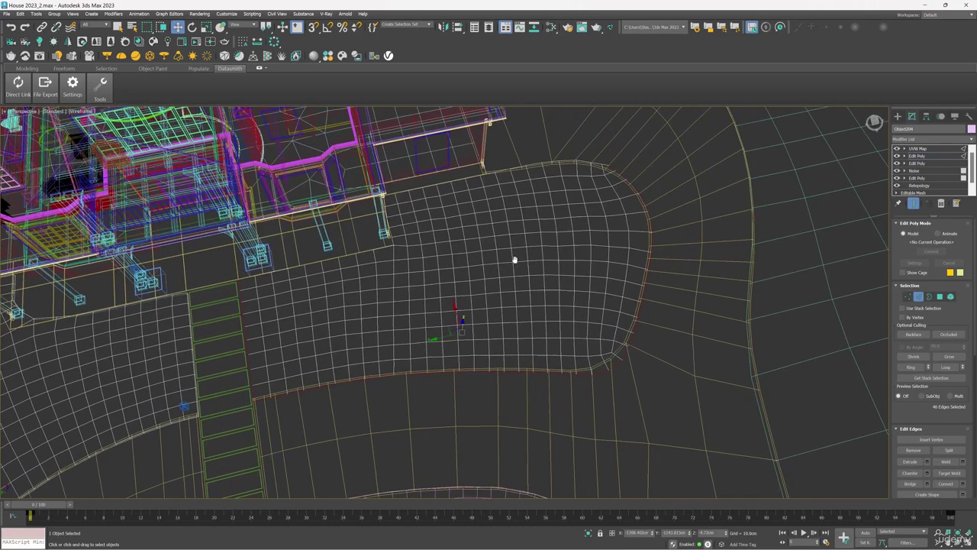
pyautogui.keyDown('ctrl'); pyautogui.click(586, 162); pyautogui.keyUp('ctrl')
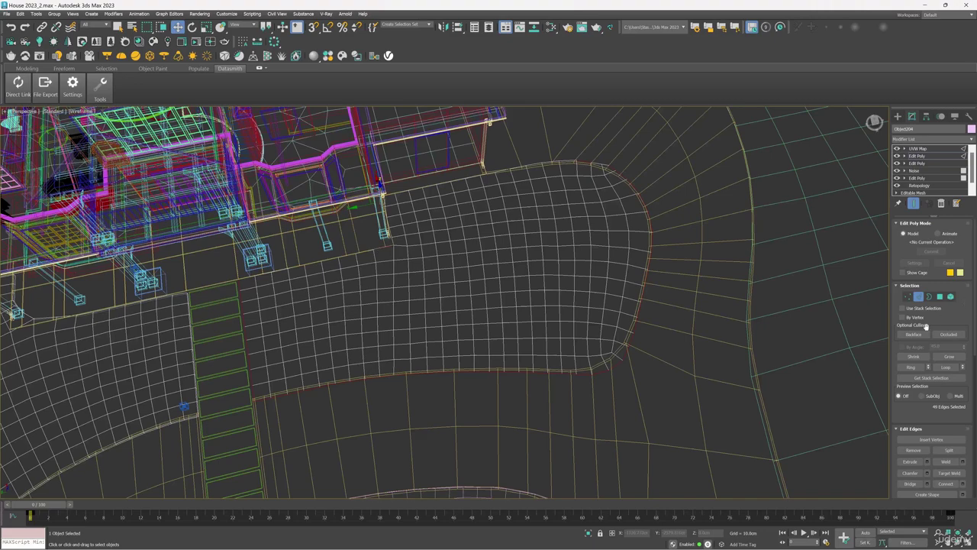
pyautogui.click(945, 366)
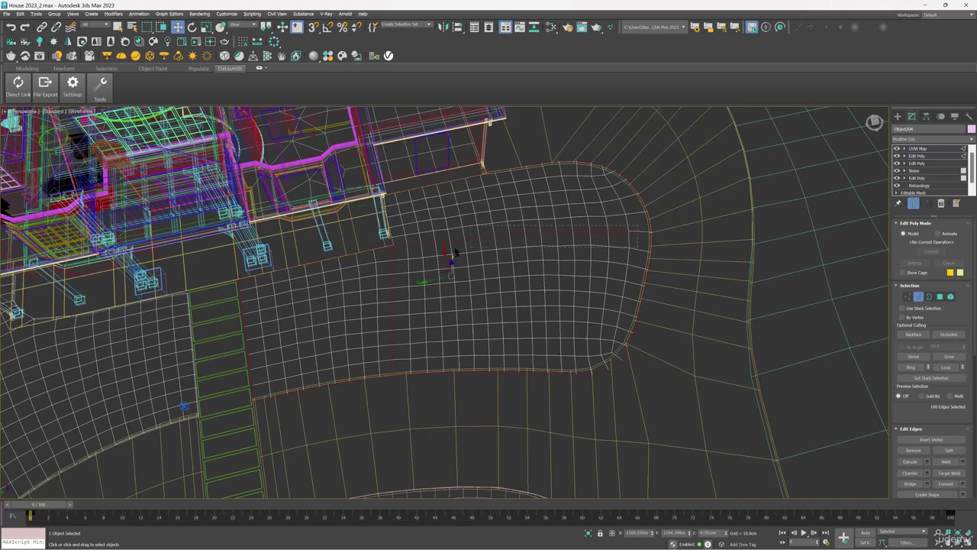
pyautogui.keyDown('alt'); pyautogui.moveTo(456, 249); pyautogui.dragTo(398, 250); pyautogui.keyUp('alt')
pyautogui.keyDown('alt'); pyautogui.moveTo(393, 297); pyautogui.dragTo(384, 344); pyautogui.keyUp('alt')
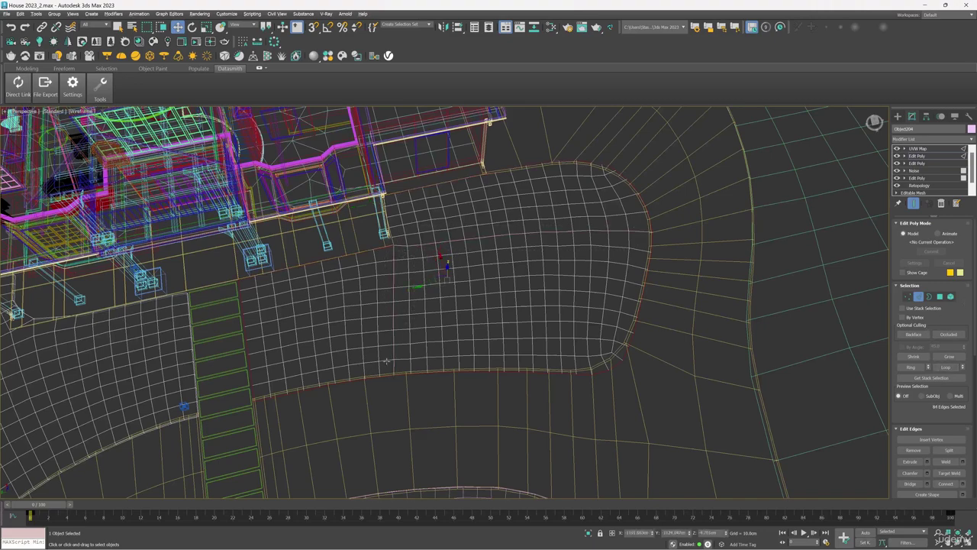
# - Lower the selected border edges of the smaller lawn section slightly
pyautogui.keyDown('alt'); pyautogui.moveTo(478, 306); pyautogui.dragTo(513, 233, button='middle'); pyautogui.keyUp('alt')
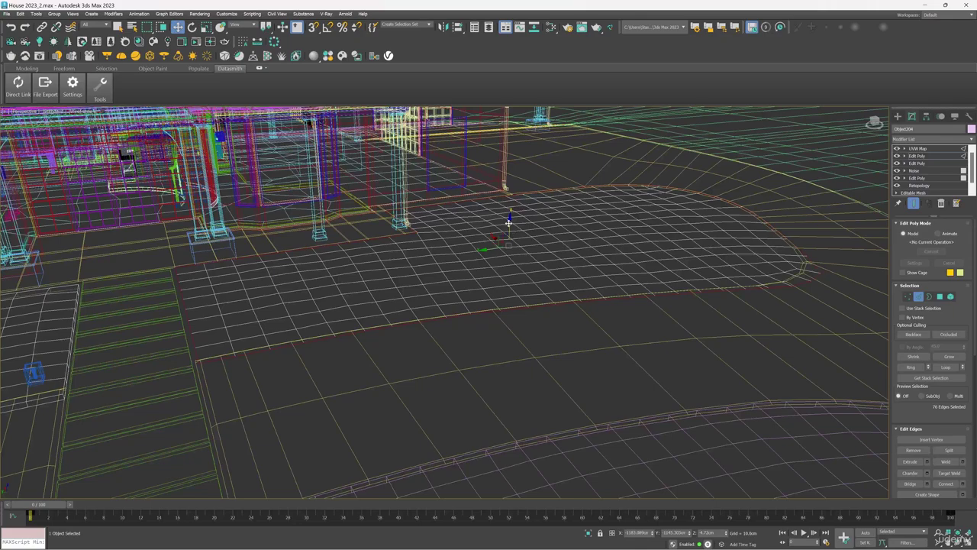
pyautogui.moveTo(509, 223); pyautogui.dragTo(510, 227)
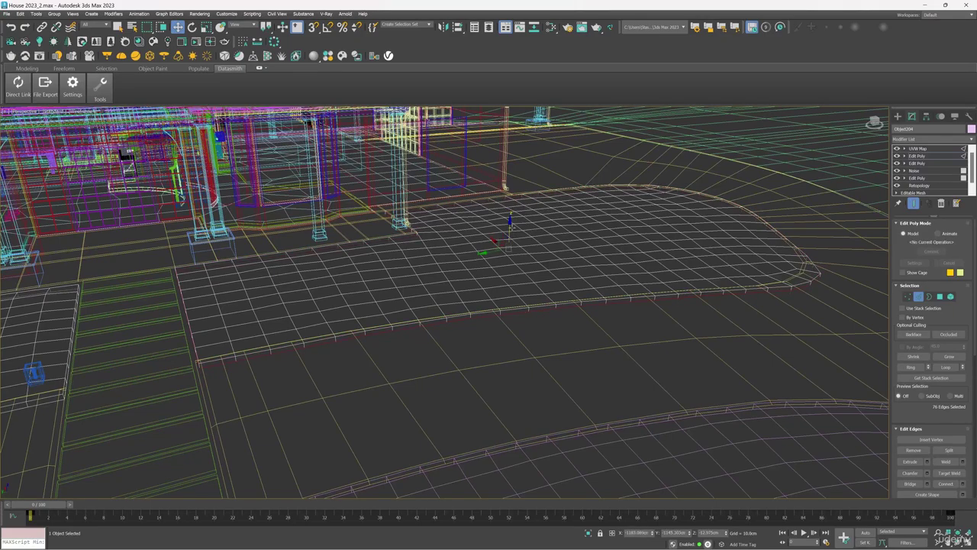
# - Grow the smaller lawn section's border edge selection inward twice
pyautogui.scroll(-4, 324, 253)
pyautogui.moveTo(324, 253); pyautogui.dragTo(534, 275, button='middle')
pyautogui.moveTo(535, 275); pyautogui.dragTo(374, 302, button='middle')
pyautogui.scroll(4, 372, 299)
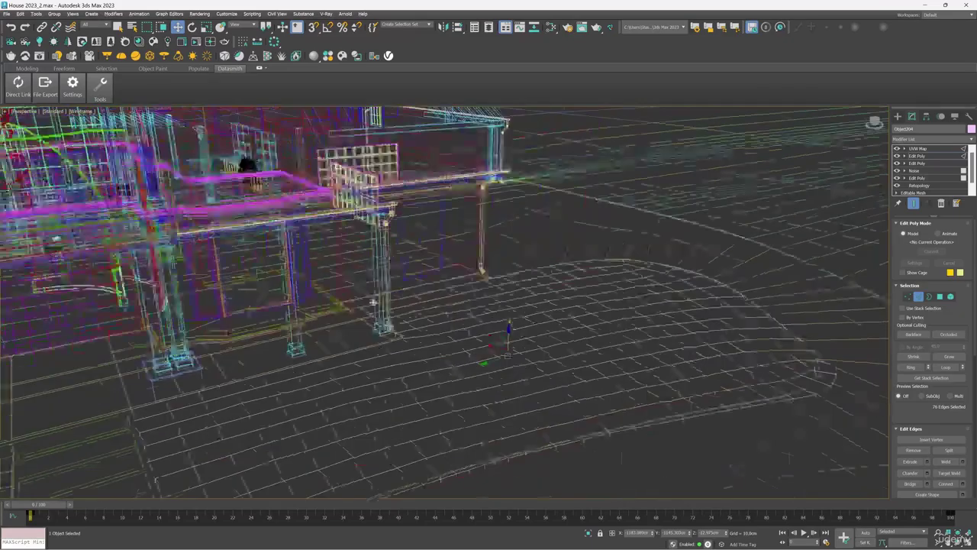
pyautogui.scroll(-4, 372, 302)
pyautogui.click(948, 357)
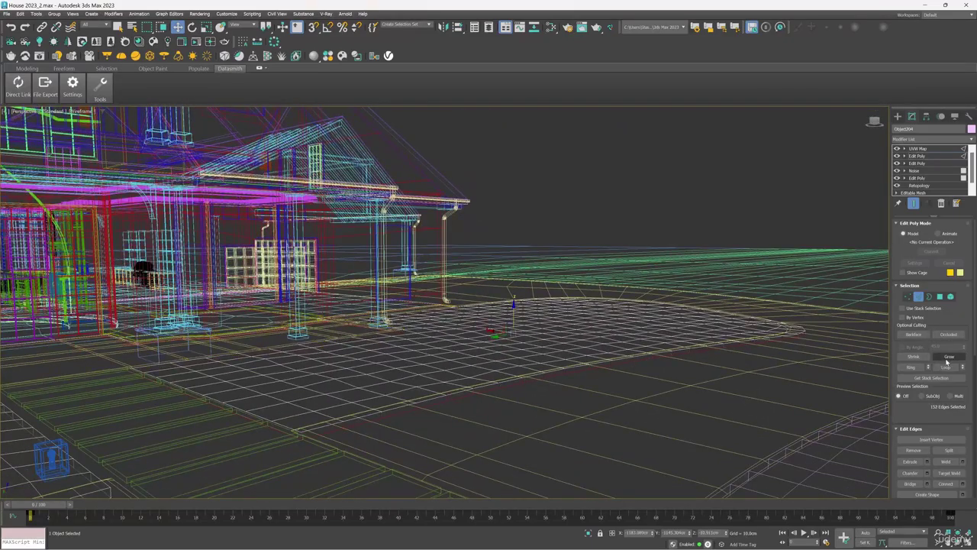
pyautogui.click(946, 361)
# - Deselect the stray inner edges of the grown selection around the smaller lawn section, including those near its rounded corner
pyautogui.scroll(-4, 499, 319)
pyautogui.keyDown('alt'); pyautogui.moveTo(499, 318); pyautogui.dragTo(475, 340, button='middle'); pyautogui.keyUp('alt')
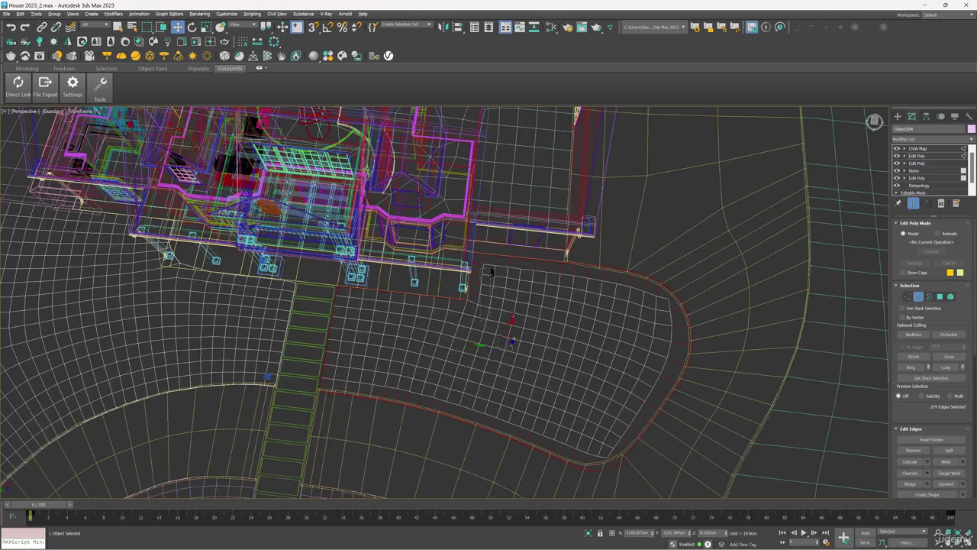
pyautogui.keyDown('alt'); pyautogui.moveTo(544, 276); pyautogui.dragTo(564, 267); pyautogui.keyUp('alt')
pyautogui.keyDown('alt'); pyautogui.moveTo(451, 282); pyautogui.dragTo(475, 280, button='middle'); pyautogui.keyUp('alt')
pyautogui.keyDown('alt'); pyautogui.moveTo(475, 279); pyautogui.dragTo(628, 265); pyautogui.keyUp('alt')
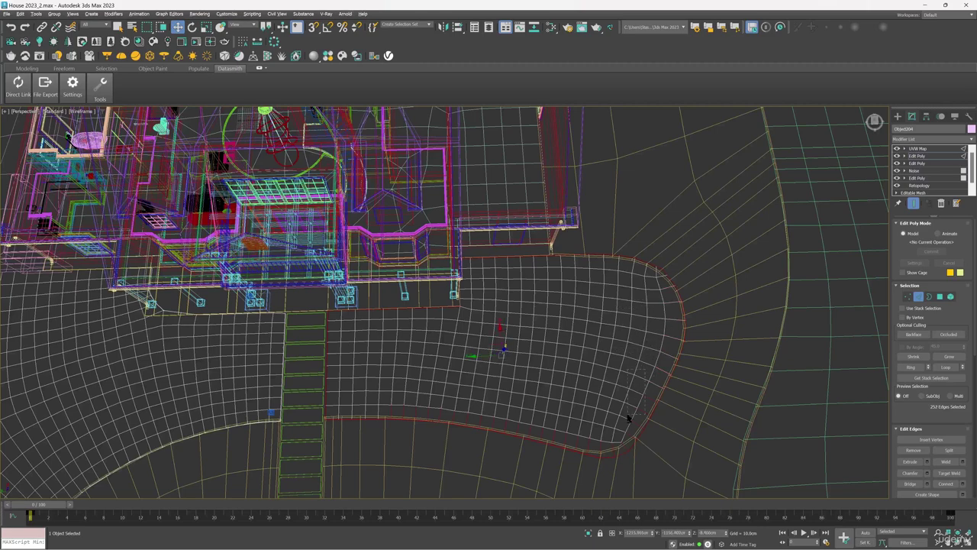
pyautogui.scroll(5, 627, 418)
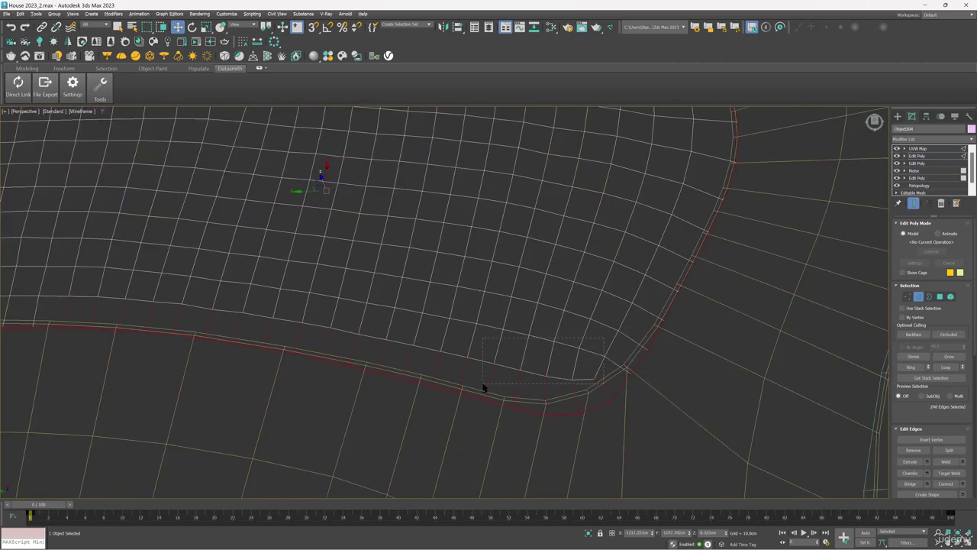
pyautogui.scroll(-5, 661, 361)
pyautogui.keyDown('alt'); pyautogui.moveTo(480, 346); pyautogui.dragTo(458, 349); pyautogui.keyUp('alt')
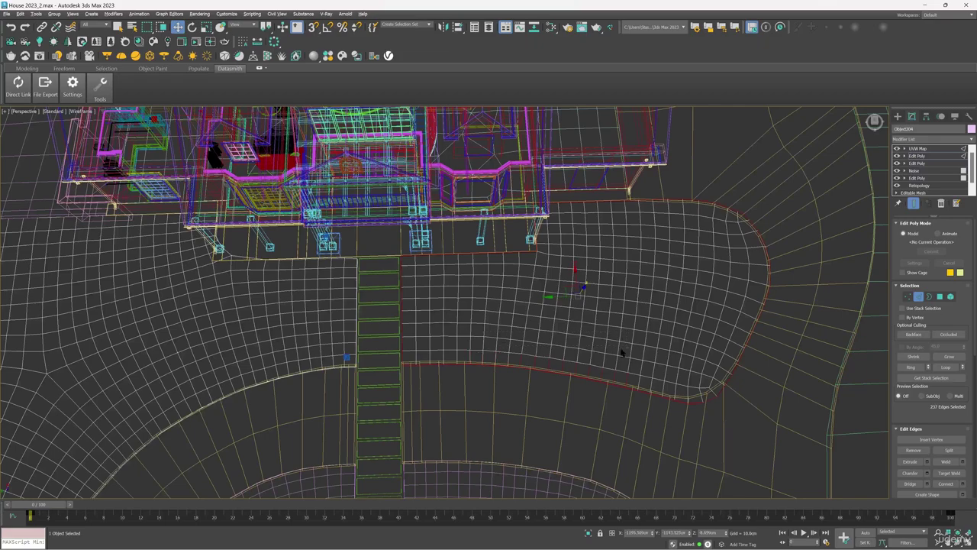
pyautogui.keyDown('alt'); pyautogui.moveTo(608, 375); pyautogui.dragTo(604, 376); pyautogui.keyUp('alt')
# - Lower the remaining selected edges of the smaller lawn section slightly and check both lawns in shaded view
pyautogui.keyDown('alt'); pyautogui.moveTo(566, 386); pyautogui.dragTo(597, 253, button='middle'); pyautogui.keyUp('alt')
pyautogui.press('F3')
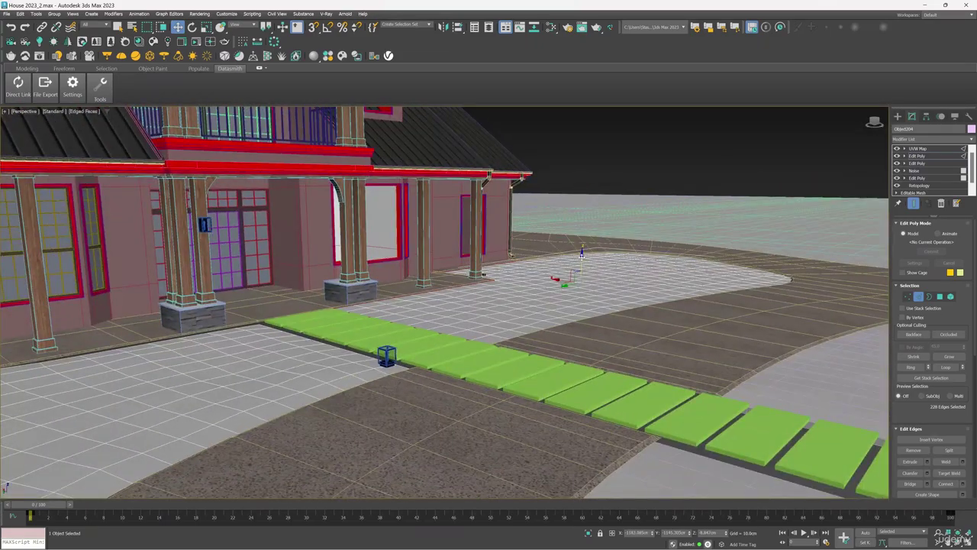
pyautogui.moveTo(581, 255); pyautogui.dragTo(582, 258)
pyautogui.keyDown('alt'); pyautogui.moveTo(620, 286); pyautogui.dragTo(537, 285, button='middle'); pyautogui.keyUp('alt')
pyautogui.scroll(5, 578, 286)
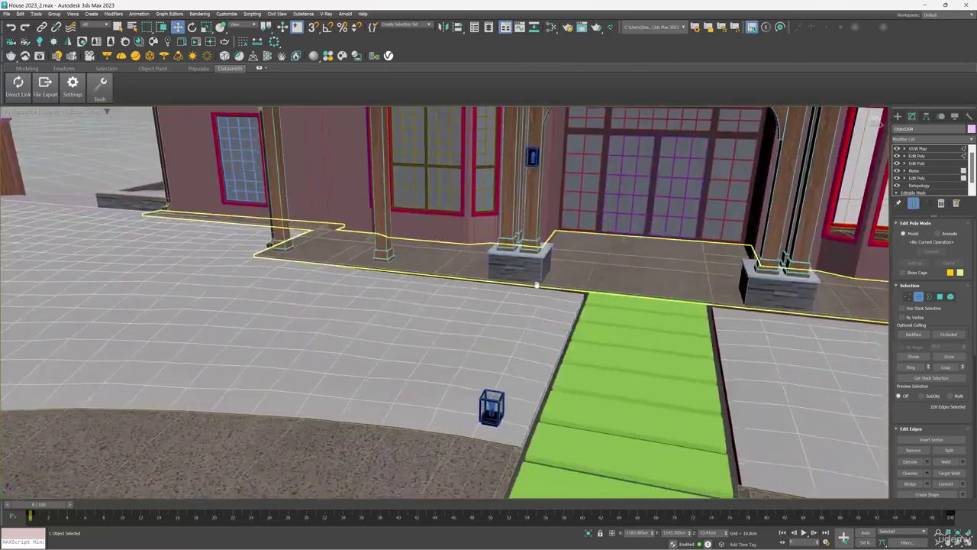
pyautogui.scroll(-4, 537, 285)
pyautogui.moveTo(664, 292); pyautogui.dragTo(268, 288, button='middle')
pyautogui.keyDown('alt'); pyautogui.moveTo(512, 339); pyautogui.dragTo(546, 325, button='middle'); pyautogui.keyUp('alt')
pyautogui.scroll(-4, 542, 287)
pyautogui.keyDown('alt'); pyautogui.moveTo(543, 288); pyautogui.dragTo(523, 326, button='middle'); pyautogui.keyUp('alt')
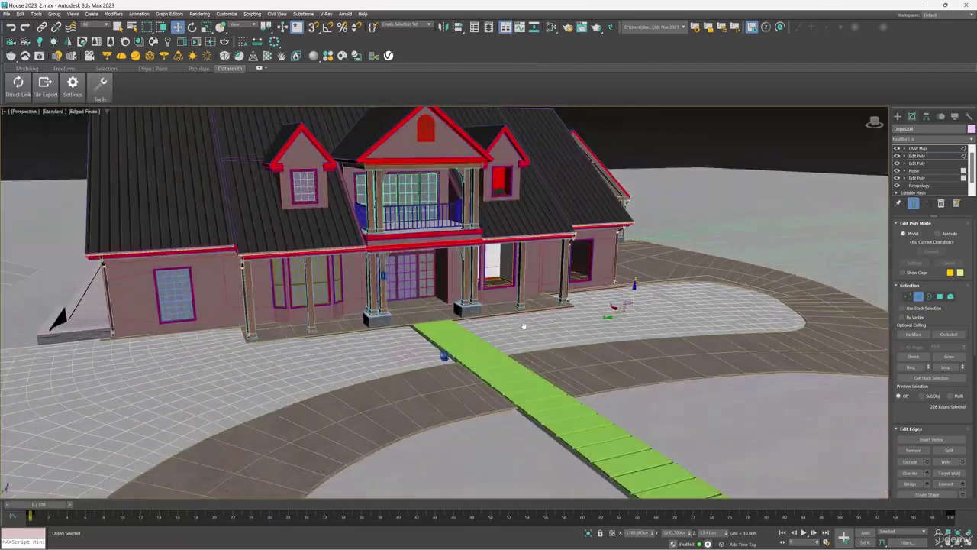
# - Leave edge editing on the lawn object and export it as 11124
pyautogui.click(918, 298)
pyautogui.scroll(-8, 397, 328)
pyautogui.keyDown('alt'); pyautogui.moveTo(374, 293); pyautogui.dragTo(344, 352, button='middle'); pyautogui.keyUp('alt')
pyautogui.scroll(4, 344, 352)
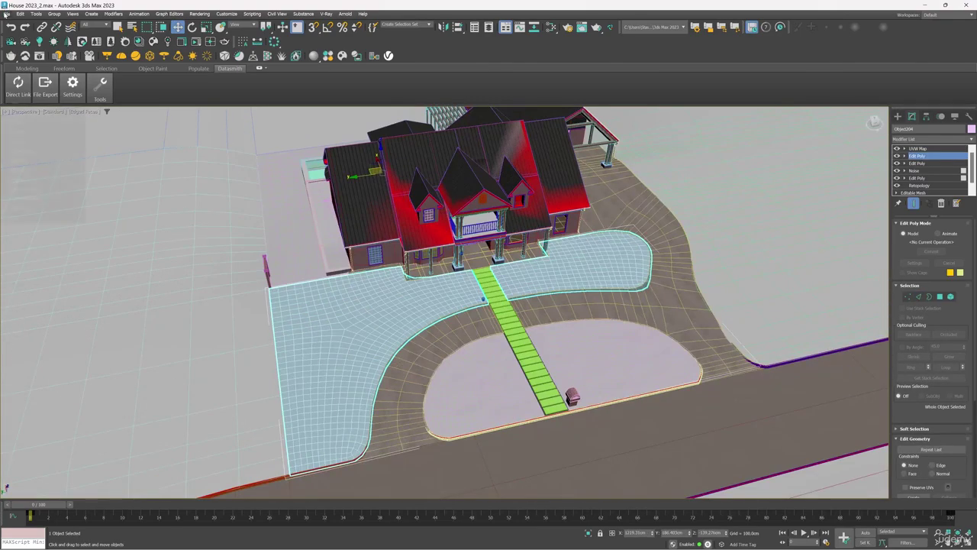
pyautogui.click(6, 14)
pyautogui.moveTo(43, 144)
pyautogui.click(113, 152)
pyautogui.click(566, 399)
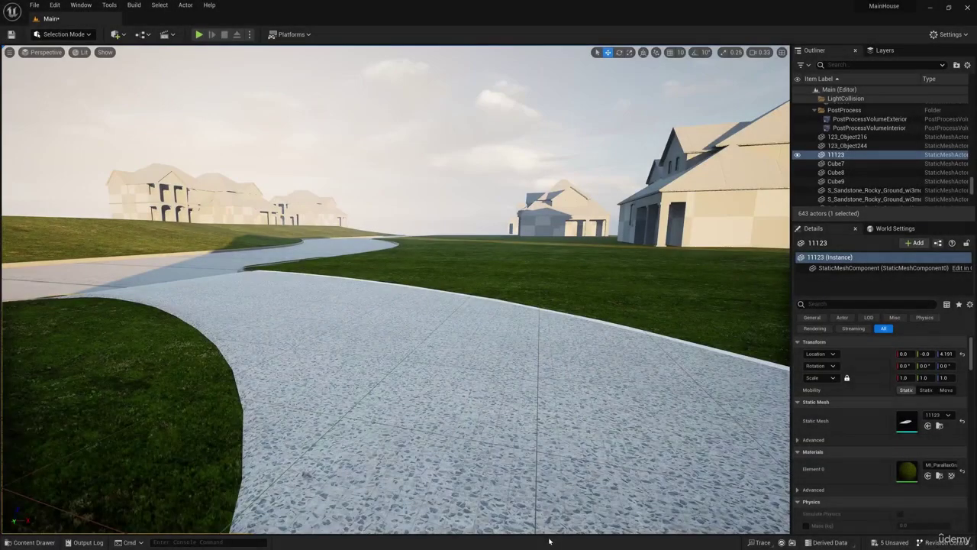
# - Switch to Unreal Engine and import the 11124 FBX mesh into the House_2023 folder with the default static mesh options
pyautogui.moveTo(350, 318); pyautogui.dragTo(626, 362, button='right')
pyautogui.click(46, 543)
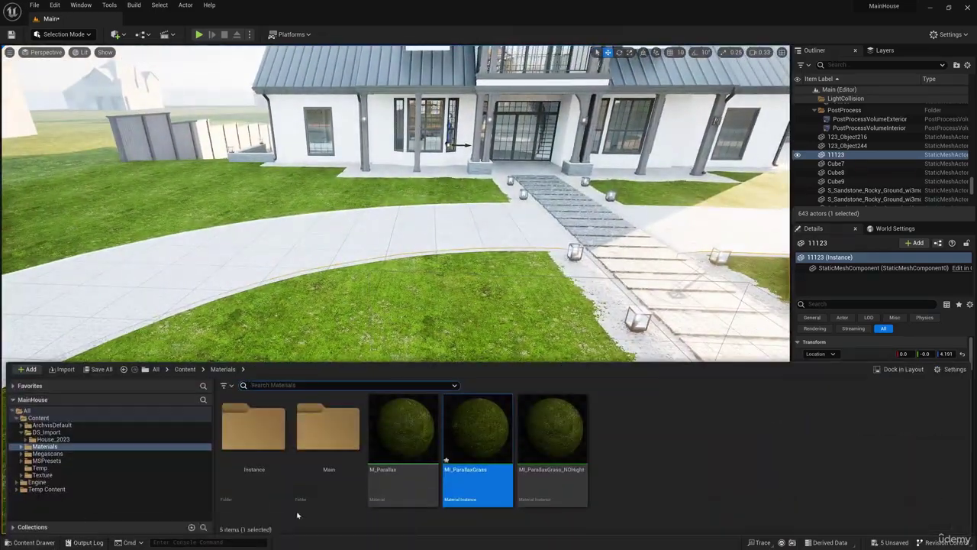
pyautogui.click(52, 439)
pyautogui.rightClick(689, 433)
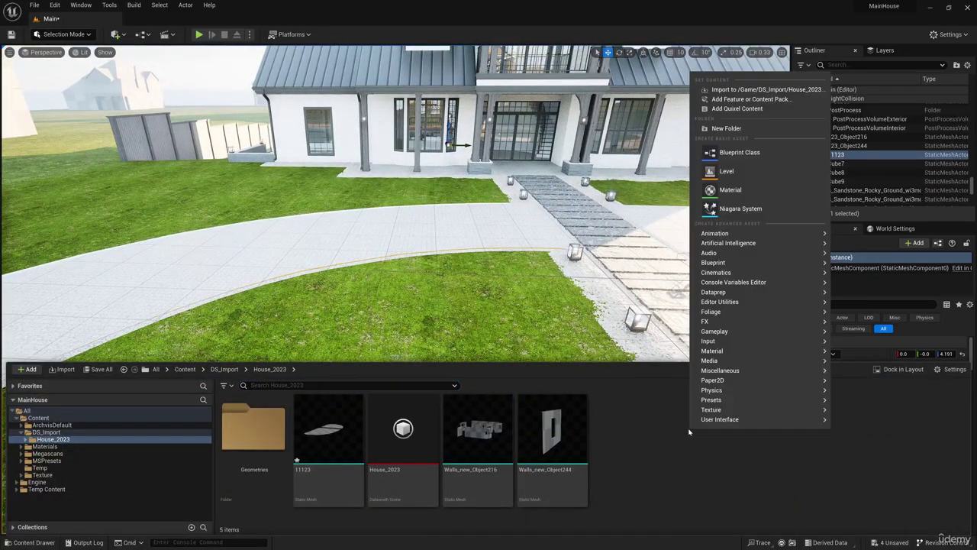
pyautogui.click(763, 89)
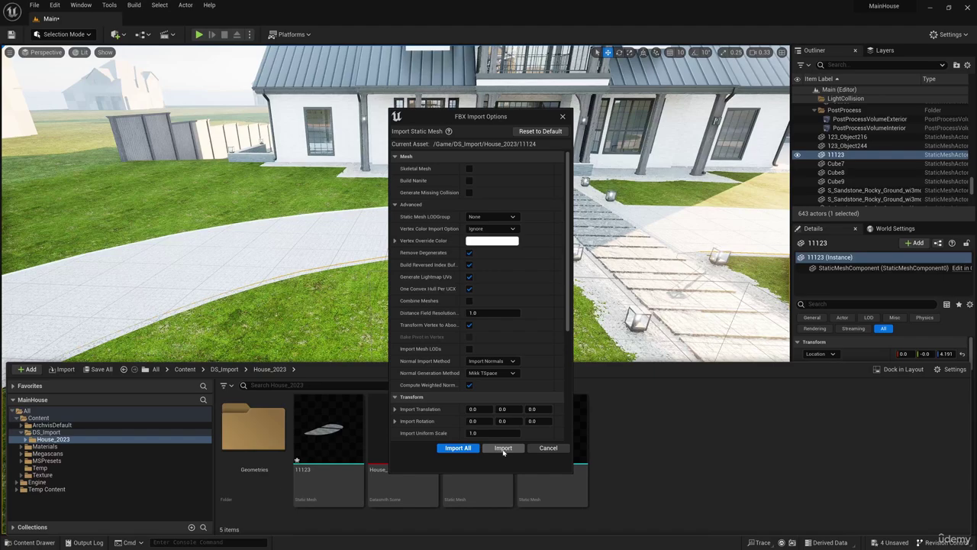
pyautogui.click(503, 448)
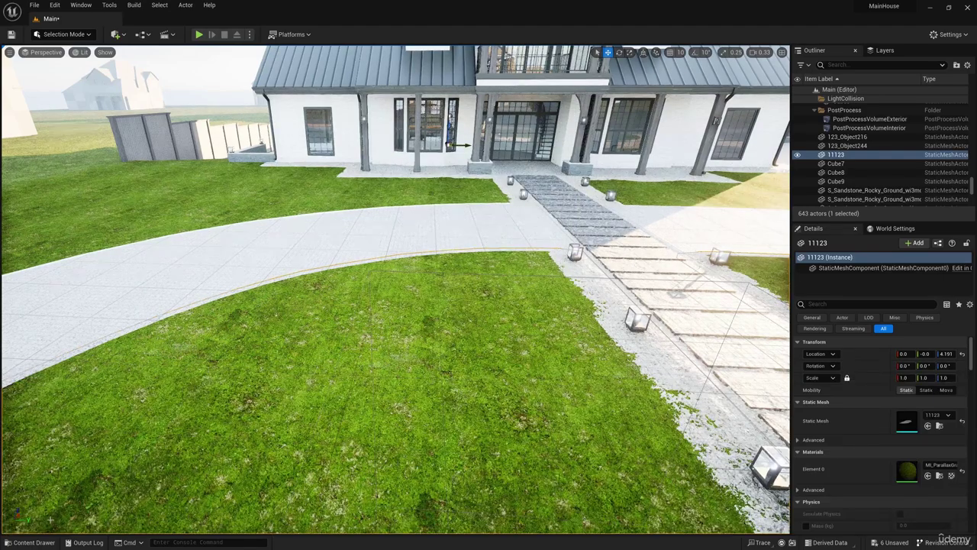
# - Place the 11124 mesh in the level and set its location to 0, 0, 0
pyautogui.click(44, 541)
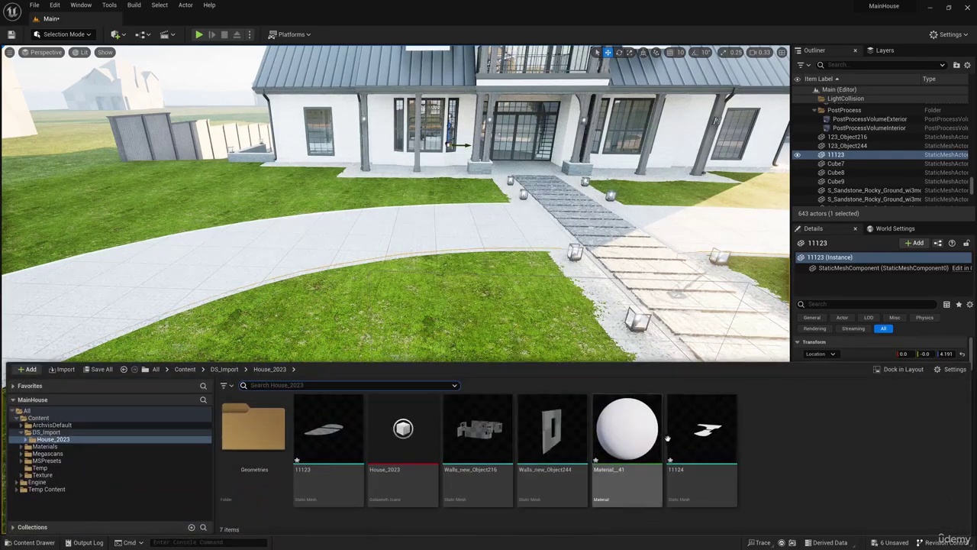
pyautogui.moveTo(702, 495); pyautogui.dragTo(464, 266)
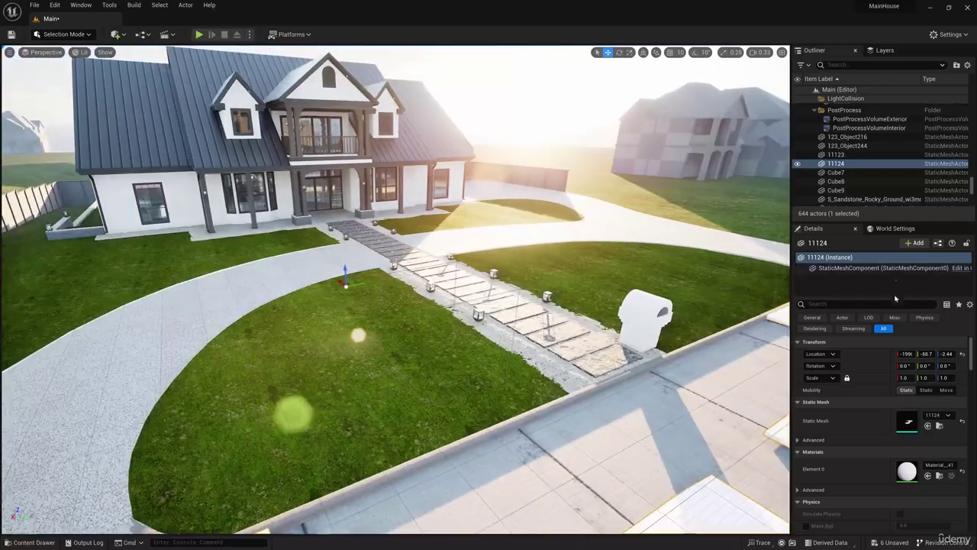
pyautogui.click(946, 354)
pyautogui.write('0')
pyautogui.click(907, 354)
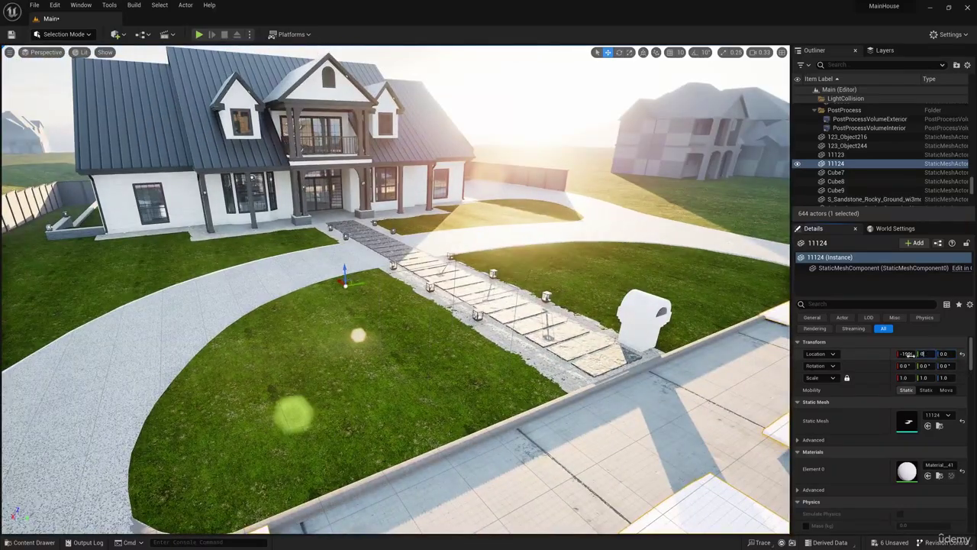
pyautogui.write('0')
pyautogui.click(925, 355)
pyautogui.write('0')
pyautogui.press('Return')
# - Hide the old lawn Object204 and apply the MI_ParallaxGrass material to the new lawn mesh
pyautogui.moveTo(505, 273); pyautogui.dragTo(442, 297, button='right')
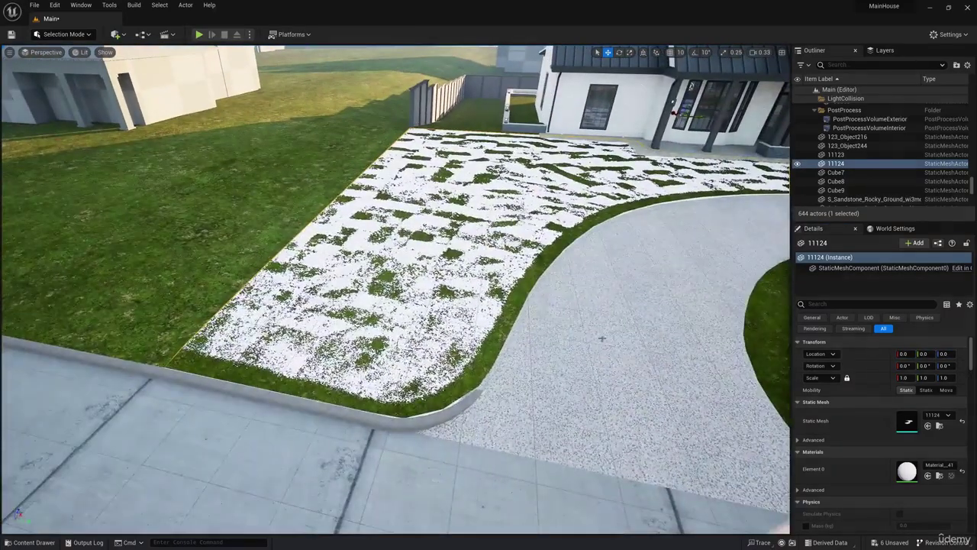
pyautogui.click(533, 273)
pyautogui.click(798, 168)
pyautogui.moveTo(581, 260); pyautogui.dragTo(626, 229, button='right')
pyautogui.click(34, 542)
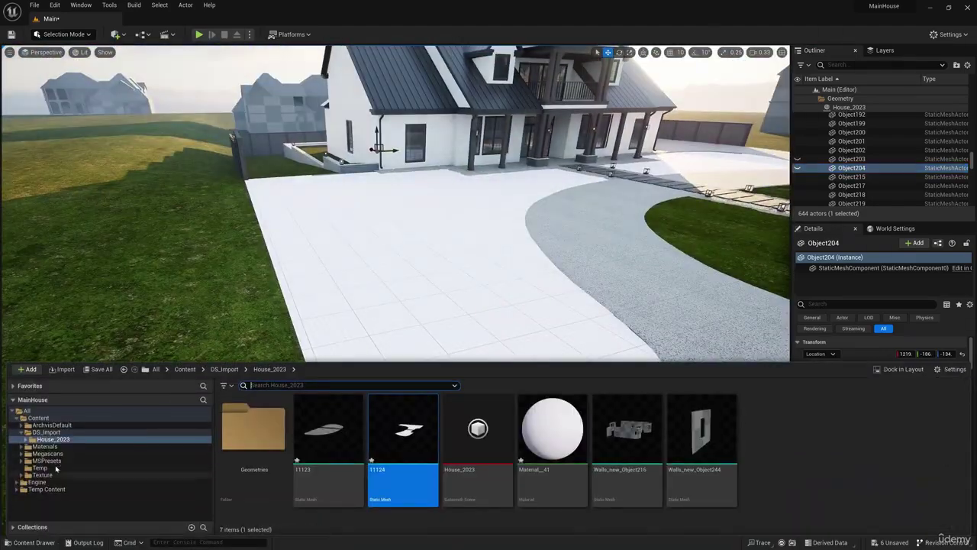
pyautogui.moveTo(476, 442); pyautogui.dragTo(428, 306)
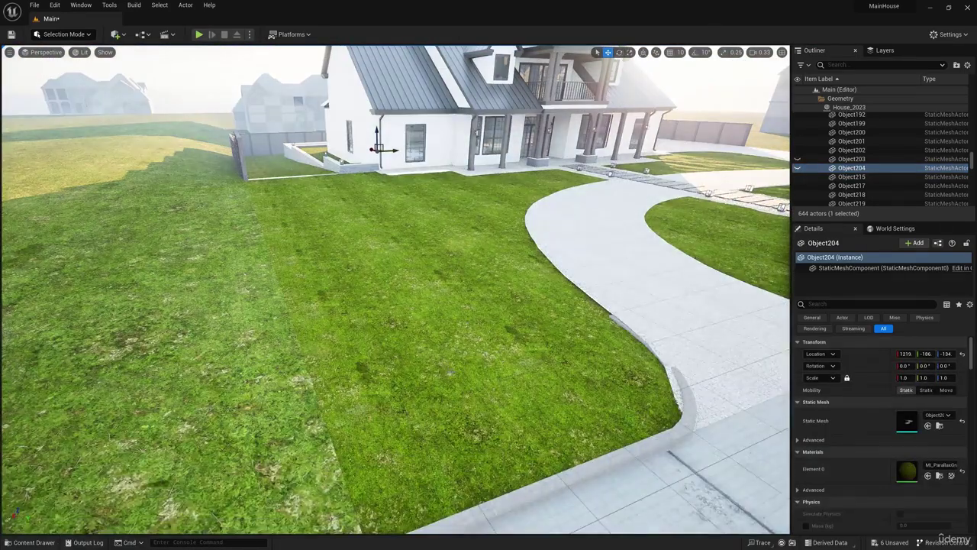
# - Raise the new lawn mesh to a Z location of 6.018 and inspect its border along the house
pyautogui.moveTo(454, 370); pyautogui.dragTo(465, 343, button='right')
pyautogui.click(466, 343)
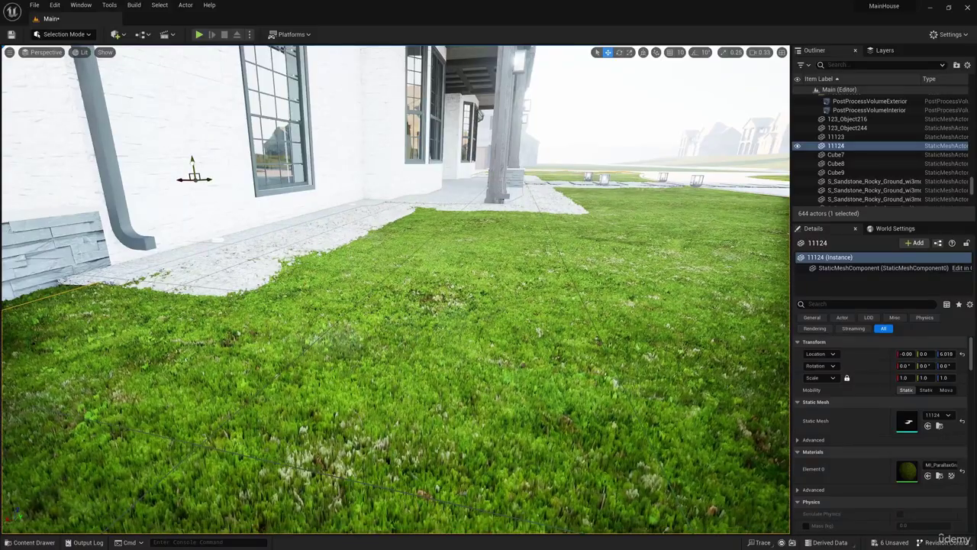
pyautogui.moveTo(465, 344); pyautogui.dragTo(603, 313, button='right')
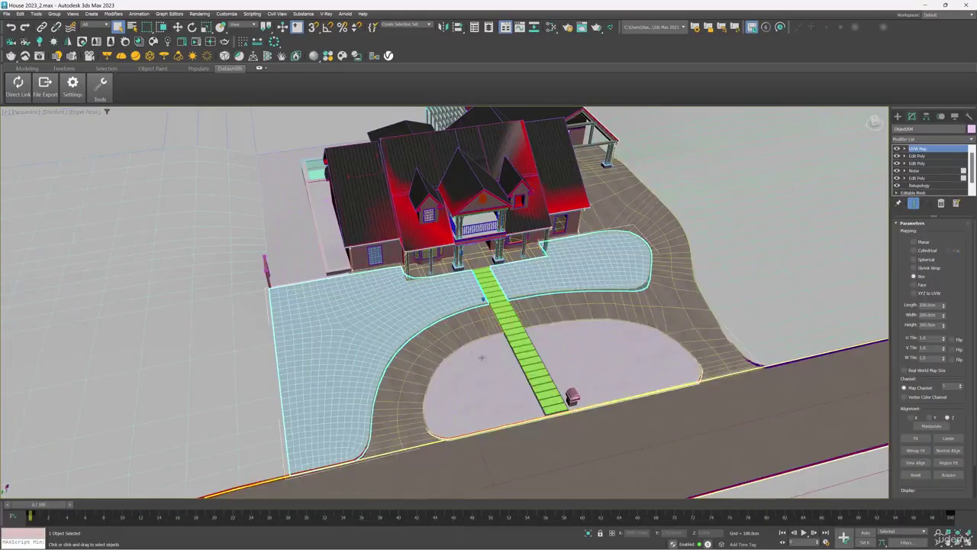
# - Switch to 3ds Max and loop-select ConcretePath's border edges where the driveway meets the smaller lawn near the house corner
pyautogui.click(919, 234)
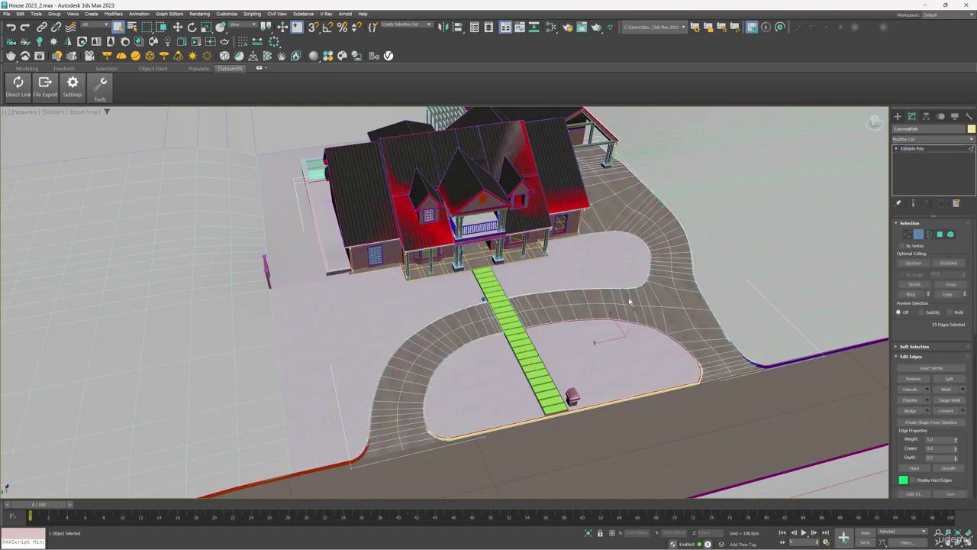
pyautogui.moveTo(629, 299); pyautogui.dragTo(510, 286, button='middle')
pyautogui.scroll(9, 483, 224)
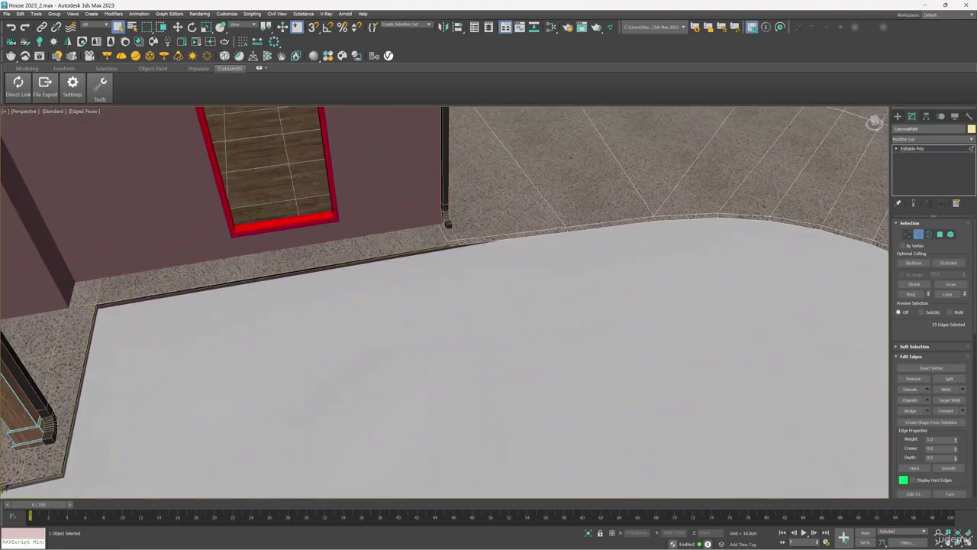
pyautogui.press('F3')
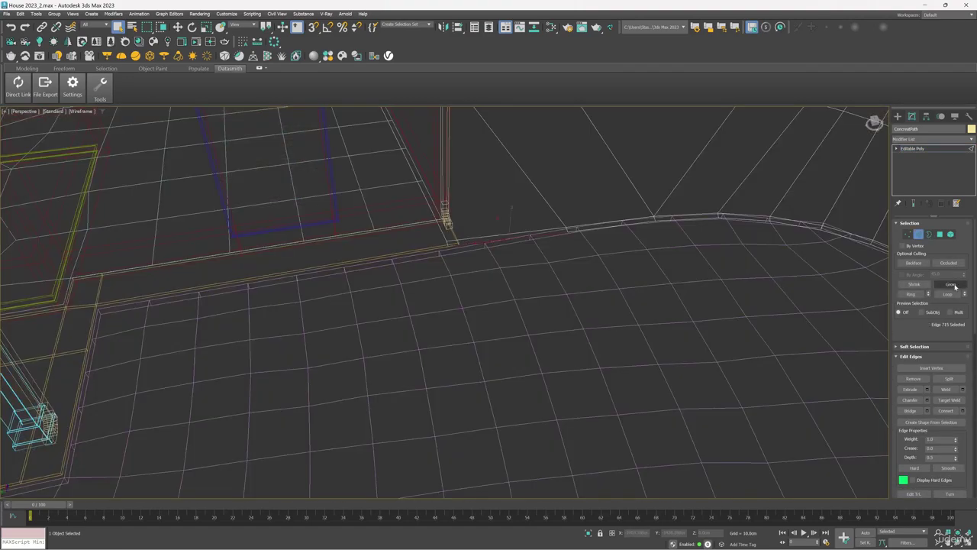
pyautogui.click(955, 287)
pyautogui.scroll(-5, 466, 226)
pyautogui.moveTo(603, 162); pyautogui.dragTo(524, 250, button='middle')
pyautogui.scroll(5, 470, 316)
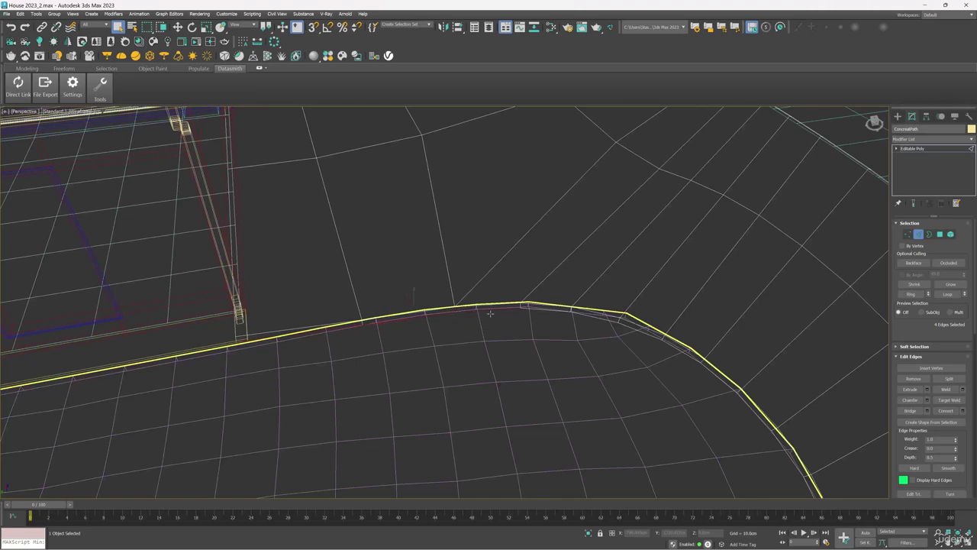
pyautogui.hotkey('ctrl', 'z')
pyautogui.scroll(4, 462, 309)
pyautogui.scroll(-4, 420, 302)
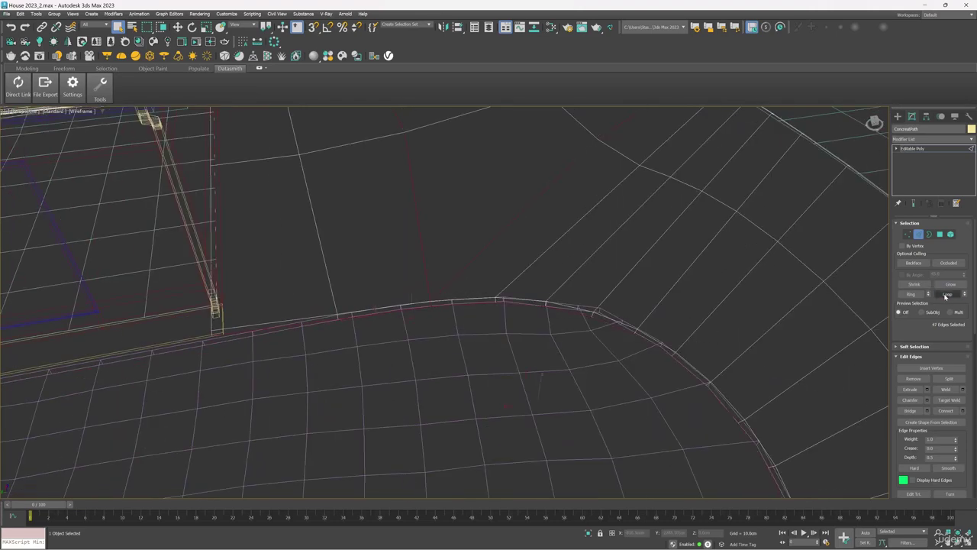
# - Reselect ConcretePath's border edges around the rounded end of the smaller lawn and extend them into loops
pyautogui.press('z')
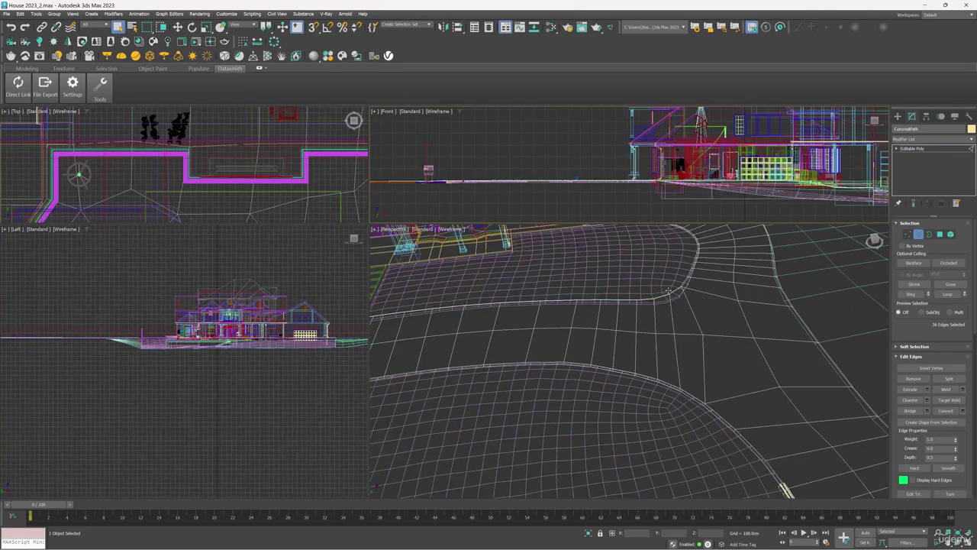
pyautogui.click(673, 294)
pyautogui.scroll(4, 673, 295)
pyautogui.click(953, 296)
pyautogui.scroll(-4, 654, 338)
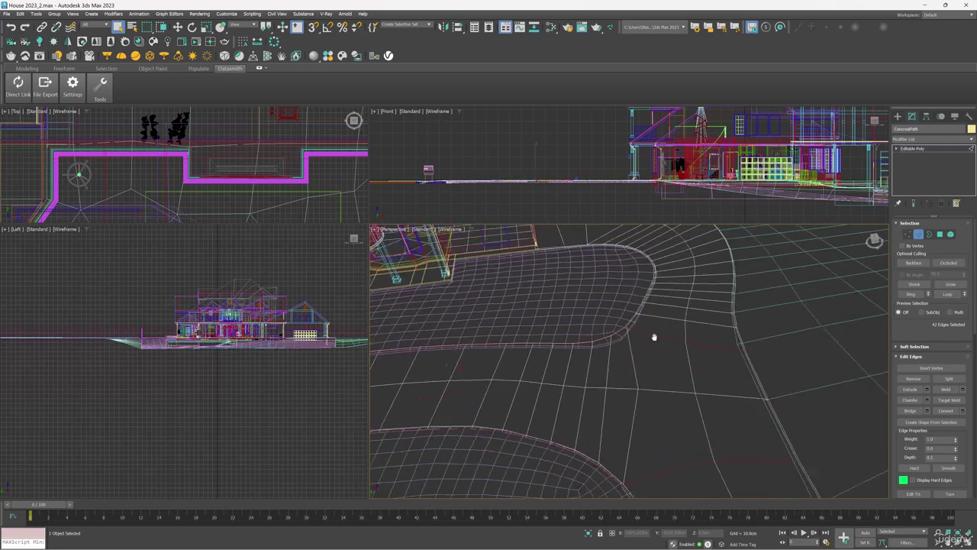
pyautogui.scroll(3, 736, 389)
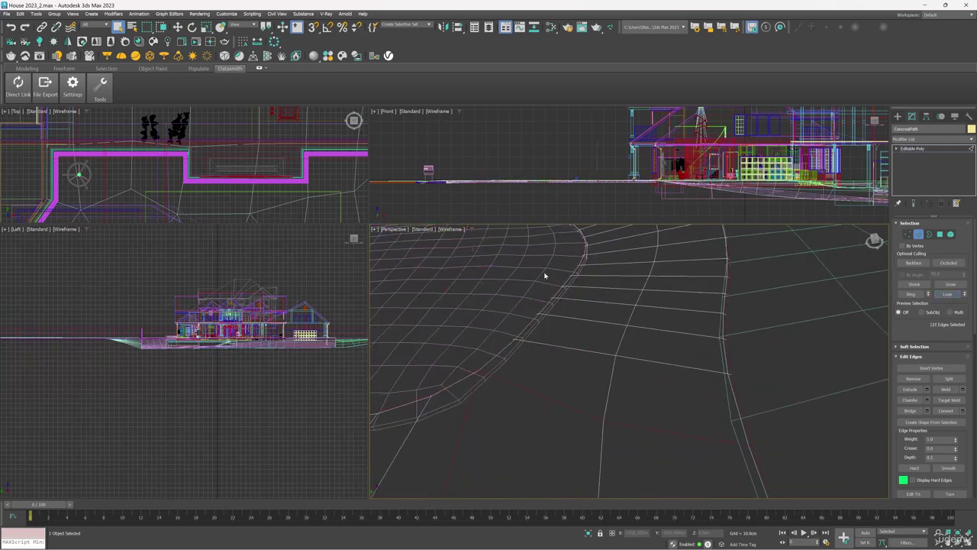
# - Maximize the perspective view and extend the ConcretePath edge selection by loop beside the house corner
pyautogui.click(968, 541)
pyautogui.scroll(-7, 575, 320)
pyautogui.scroll(7, 563, 274)
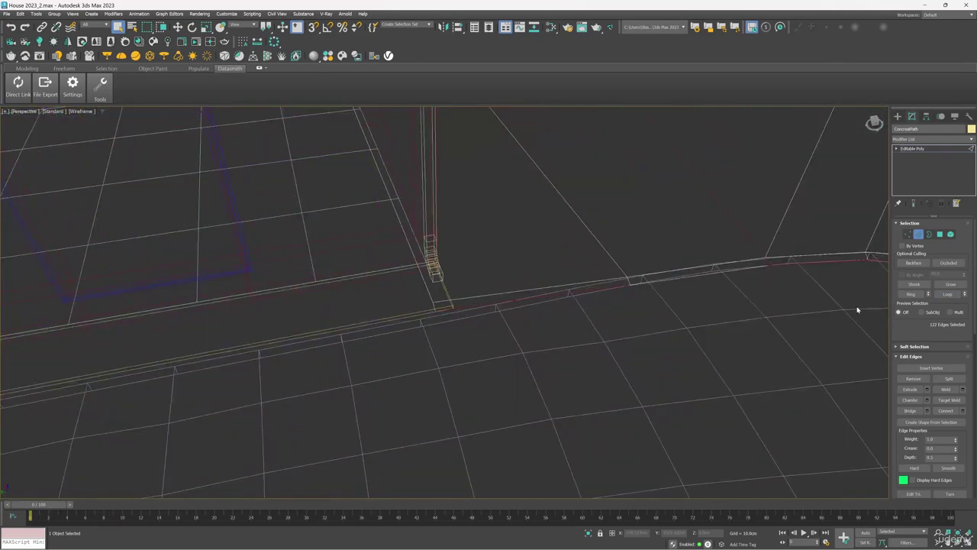
pyautogui.click(949, 295)
pyautogui.scroll(-9, 600, 192)
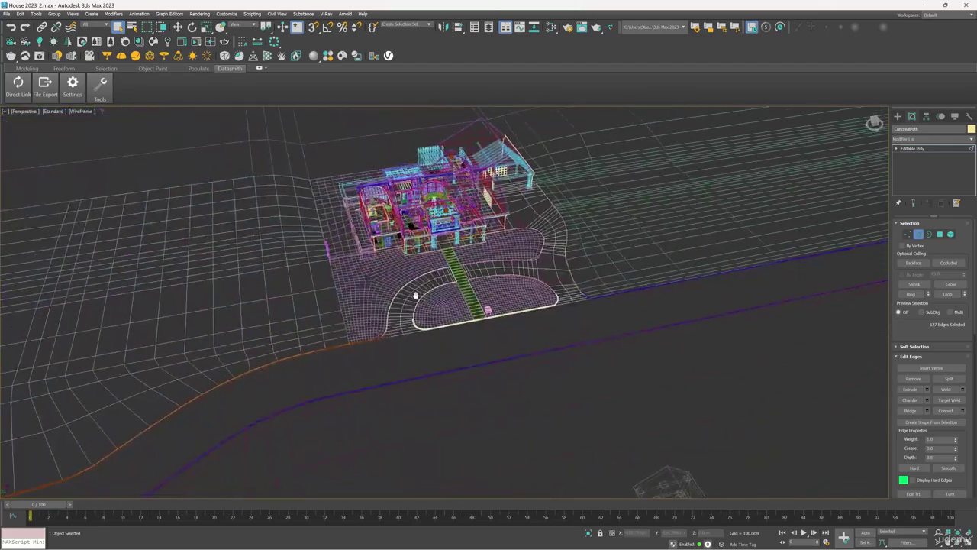
# - Add the driveway's curved border edges along the larger lawn to the ConcretePath selection and extend them by loop
pyautogui.scroll(7, 416, 295)
pyautogui.moveTo(290, 174); pyautogui.dragTo(387, 223, button='middle')
pyautogui.keyDown('ctrl'); pyautogui.click(389, 261); pyautogui.keyUp('ctrl')
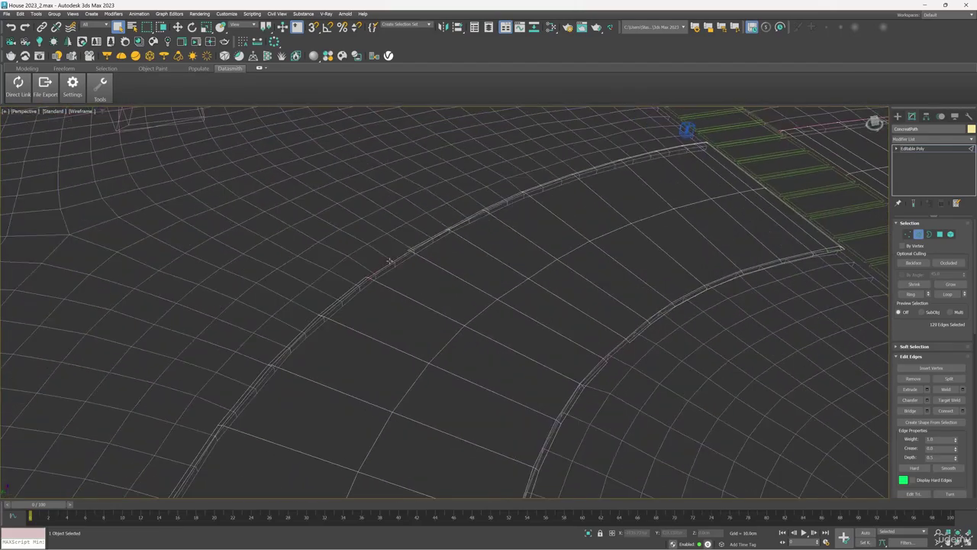
pyautogui.click(948, 295)
pyautogui.scroll(-7, 496, 248)
pyautogui.moveTo(324, 490); pyautogui.dragTo(493, 326, button='middle')
pyautogui.scroll(7, 332, 440)
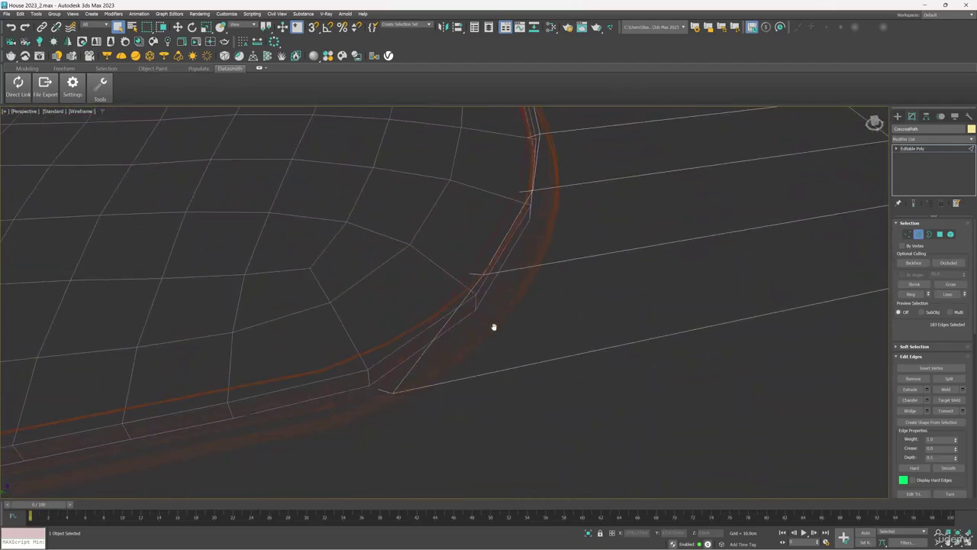
# - Deselect the unwanted ConcretePath edges that cross the driveway between the front island lawn's rounded end and the outer border
pyautogui.scroll(-4, 494, 326)
pyautogui.moveTo(717, 283); pyautogui.dragTo(394, 393, button='middle')
pyautogui.moveTo(623, 299); pyautogui.dragTo(549, 430, button='middle')
pyautogui.moveTo(629, 165); pyautogui.dragTo(528, 287, button='middle')
pyautogui.scroll(5, 602, 229)
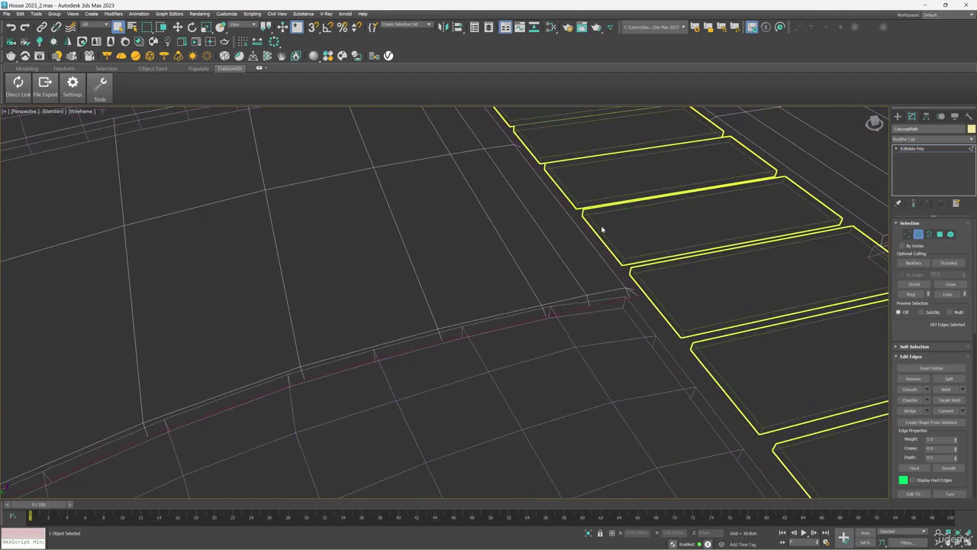
pyautogui.scroll(-5, 601, 229)
pyautogui.moveTo(602, 145); pyautogui.dragTo(340, 275, button='middle')
pyautogui.scroll(5, 341, 275)
pyautogui.scroll(-7, 340, 275)
pyautogui.keyDown('alt'); pyautogui.moveTo(661, 310); pyautogui.dragTo(706, 336, button='middle'); pyautogui.keyUp('alt')
pyautogui.moveTo(706, 337); pyautogui.dragTo(675, 364)
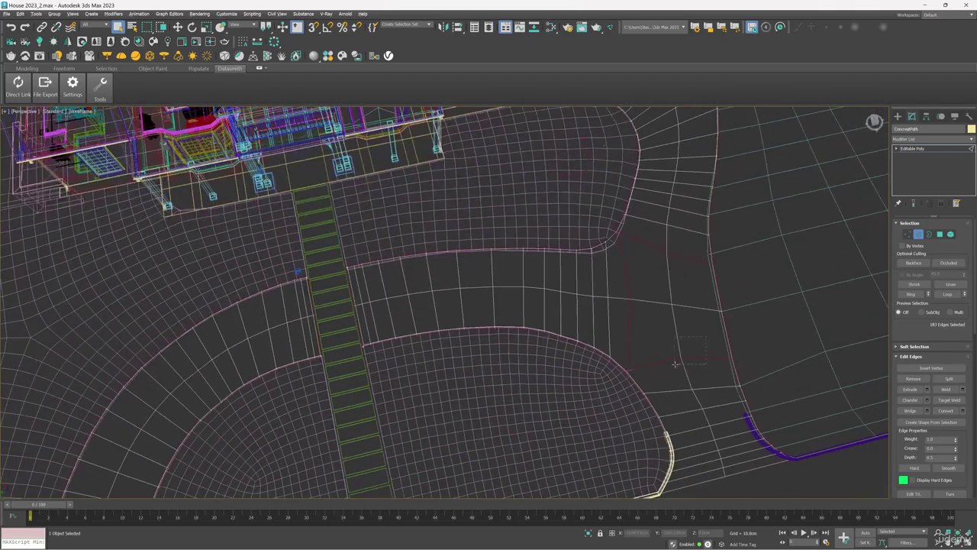
# - Remove the stray crosswise edges from the ConcretePath selection along the driveway stretch beside the smaller lawn
pyautogui.moveTo(618, 317); pyautogui.dragTo(613, 242, button='middle')
pyautogui.scroll(5, 621, 291)
pyautogui.moveTo(622, 290); pyautogui.dragTo(476, 345, button='middle')
pyautogui.scroll(-3, 476, 345)
pyautogui.scroll(5, 696, 443)
pyautogui.scroll(-5, 696, 442)
pyautogui.moveTo(548, 239); pyautogui.dragTo(545, 418, button='middle')
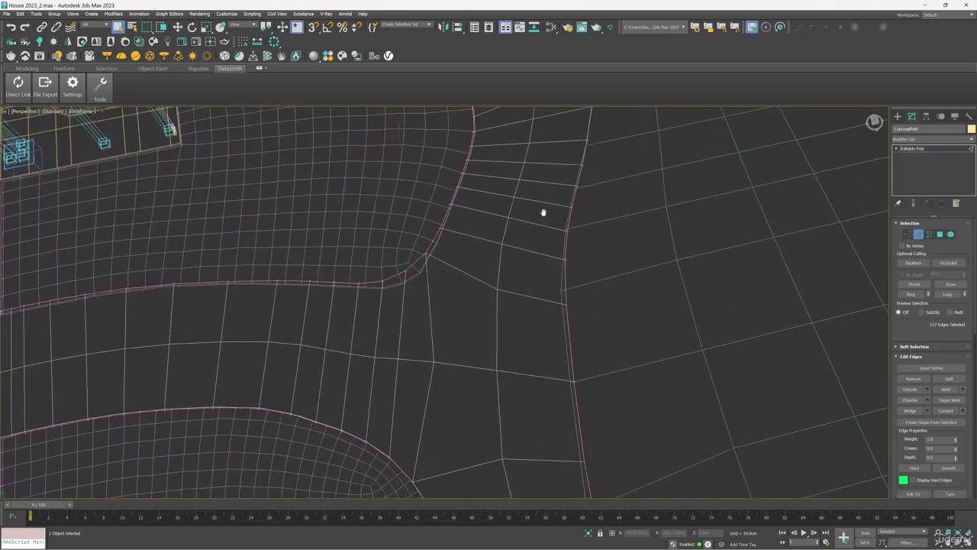
pyautogui.moveTo(542, 211); pyautogui.dragTo(561, 410, button='middle')
pyautogui.scroll(5, 423, 235)
pyautogui.moveTo(631, 263); pyautogui.dragTo(461, 308)
pyautogui.moveTo(453, 362); pyautogui.dragTo(452, 364)
pyautogui.scroll(-5, 453, 363)
pyautogui.moveTo(594, 136); pyautogui.dragTo(561, 255, button='middle')
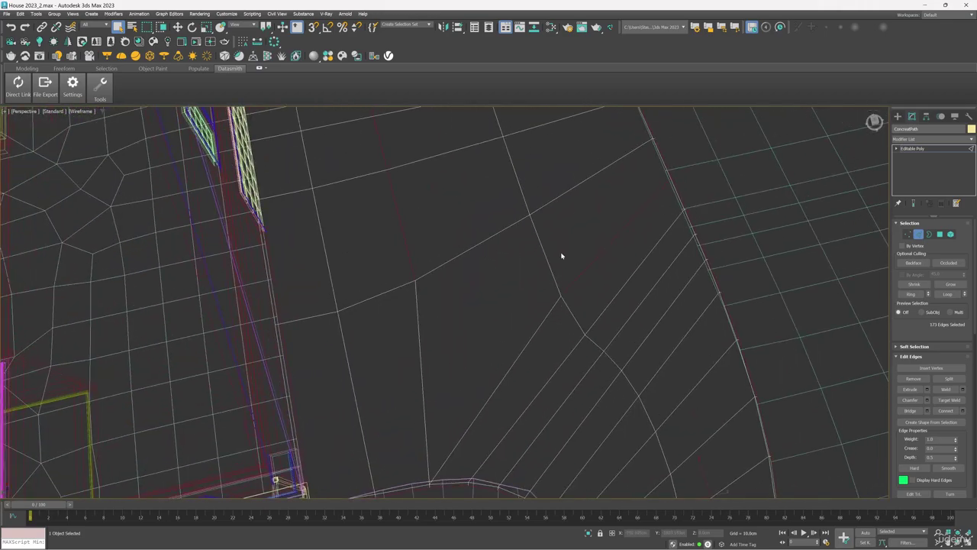
# - Deselect the remaining interior ConcretePath edges in front of the garage so that only border edges stay selected
pyautogui.scroll(-3, 499, 330)
pyautogui.scroll(5, 527, 411)
pyautogui.keyDown('alt'); pyautogui.moveTo(493, 388); pyautogui.dragTo(528, 350); pyautogui.keyUp('alt')
pyautogui.scroll(-4, 528, 350)
pyautogui.moveTo(510, 305); pyautogui.dragTo(530, 445, button='middle')
pyautogui.scroll(-2, 527, 427)
pyautogui.moveTo(501, 355); pyautogui.dragTo(619, 279, button='middle')
pyautogui.scroll(-5, 445, 264)
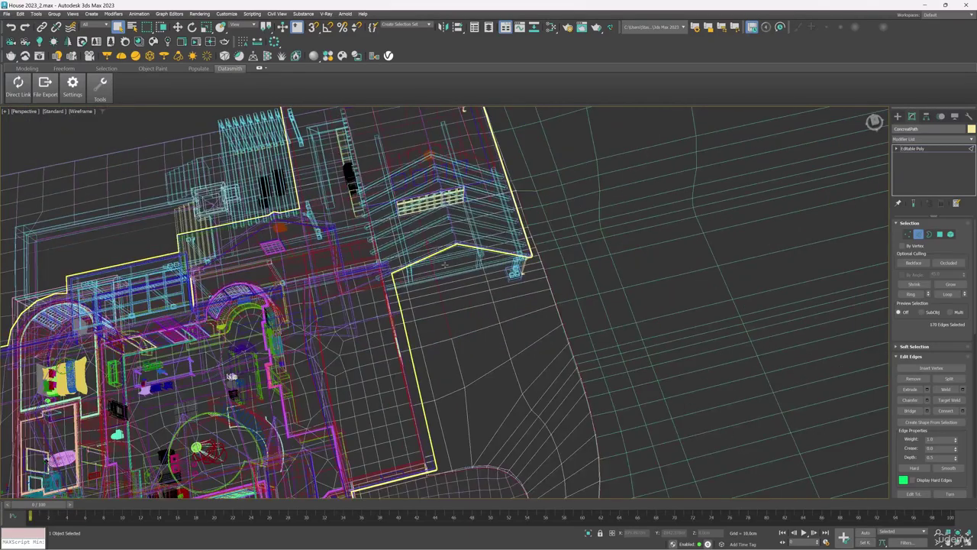
pyautogui.scroll(4, 434, 234)
pyautogui.scroll(-4, 420, 302)
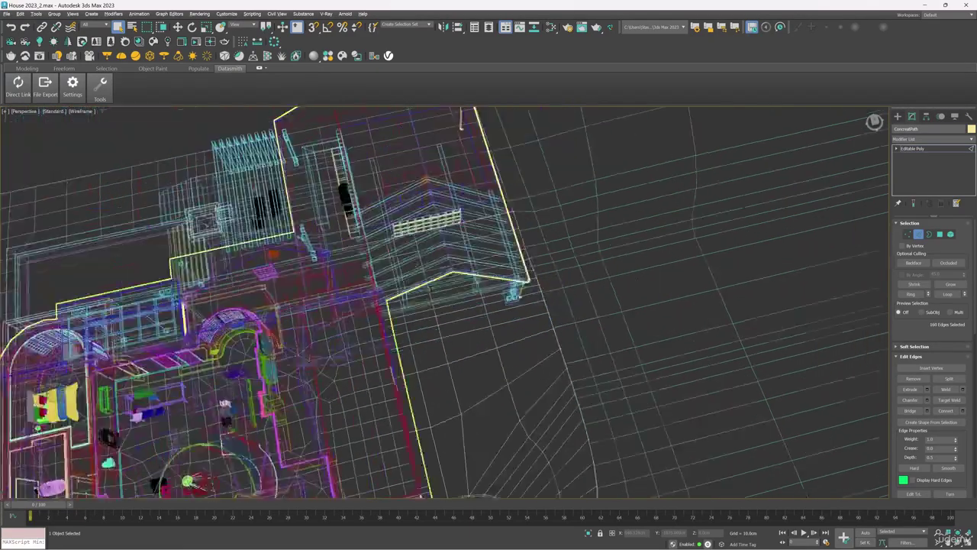
pyautogui.keyDown('alt'); pyautogui.moveTo(419, 302); pyautogui.dragTo(404, 241, button='middle'); pyautogui.keyUp('alt')
pyautogui.scroll(5, 534, 328)
pyautogui.scroll(-5, 522, 305)
# - Shift the selected ConcretePath border edges vertically in the shaded view and apply a box-mapped UVW Map modifier to the driveway
pyautogui.press('F3')
pyautogui.keyDown('alt'); pyautogui.moveTo(551, 327); pyautogui.dragTo(551, 256, button='middle'); pyautogui.keyUp('alt')
pyautogui.scroll(4, 245, 304)
pyautogui.moveTo(244, 304); pyautogui.dragTo(466, 279, button='middle')
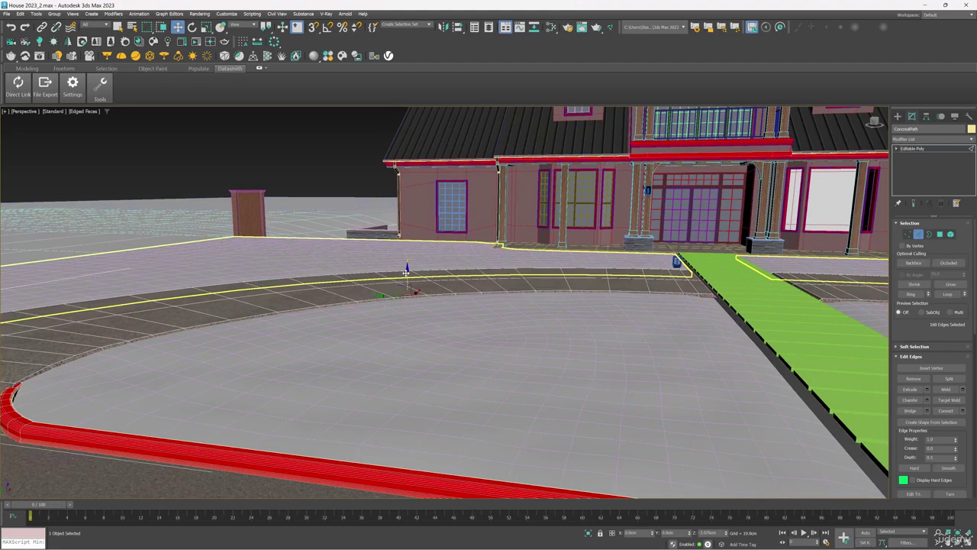
pyautogui.scroll(3, 419, 277)
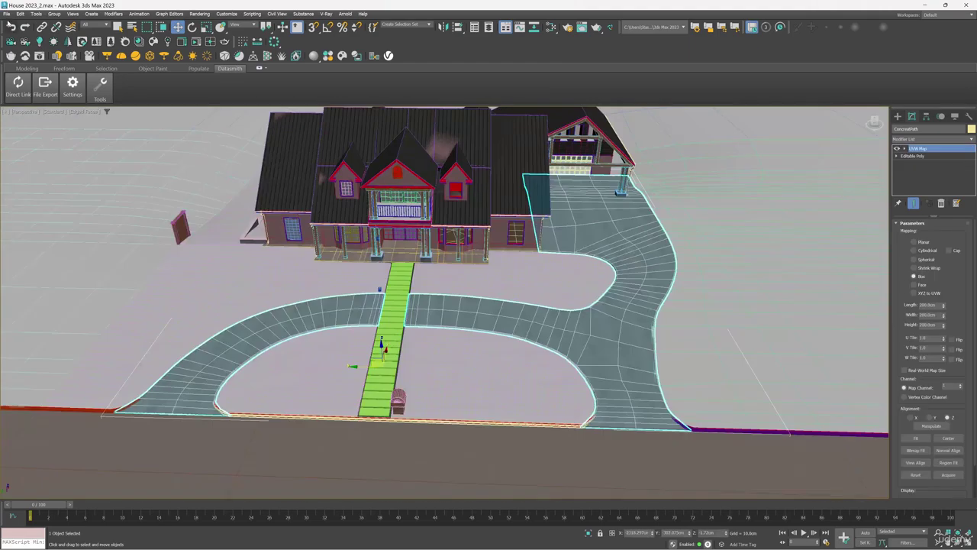
# - Switch to Unreal Engine and import the 11125 driveway mesh into the DS_Import/House_2023 folder with the default FBX options
pyautogui.click(6, 14)
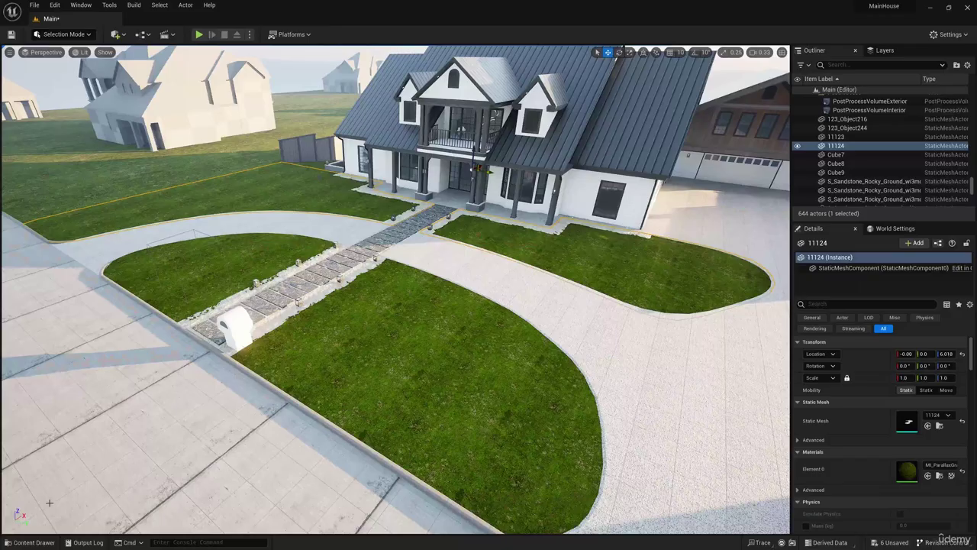
pyautogui.click(34, 542)
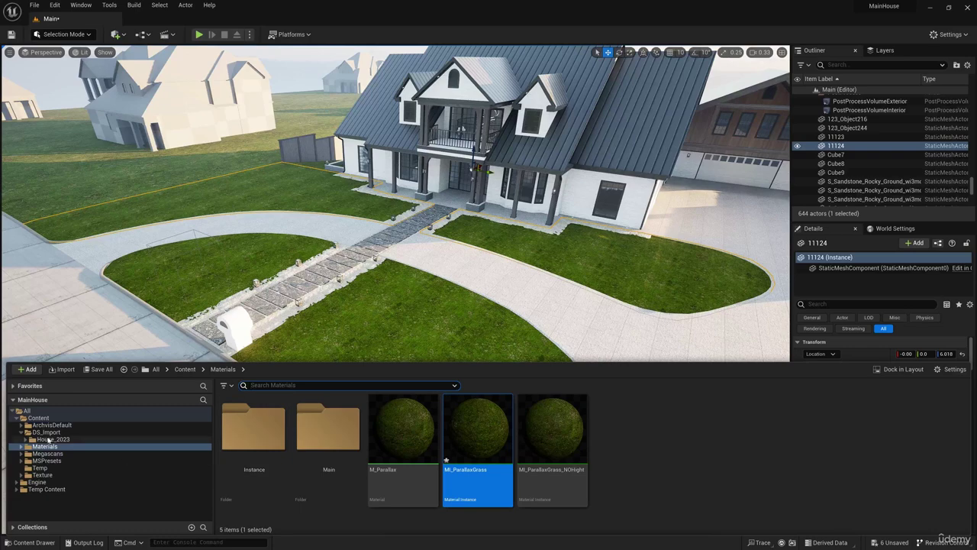
pyautogui.rightClick(761, 460)
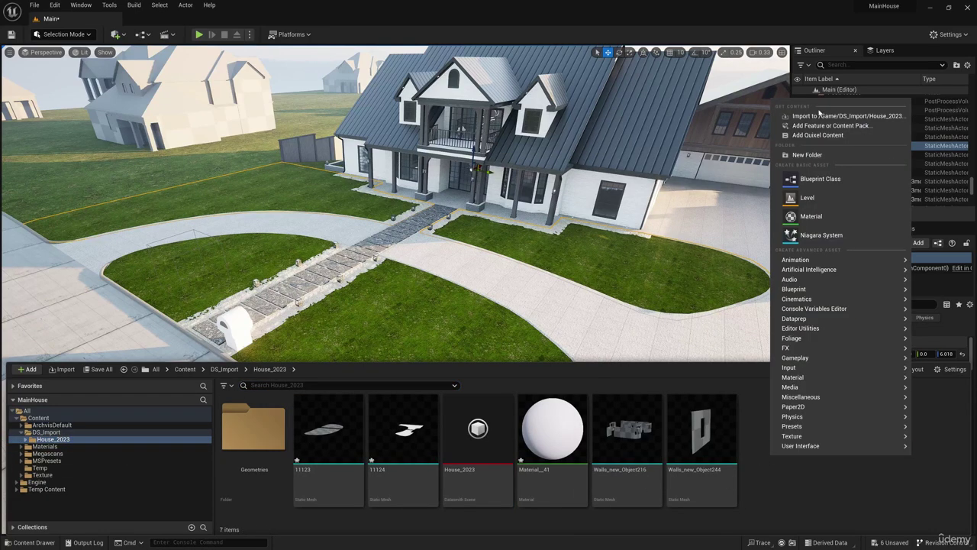
pyautogui.click(819, 116)
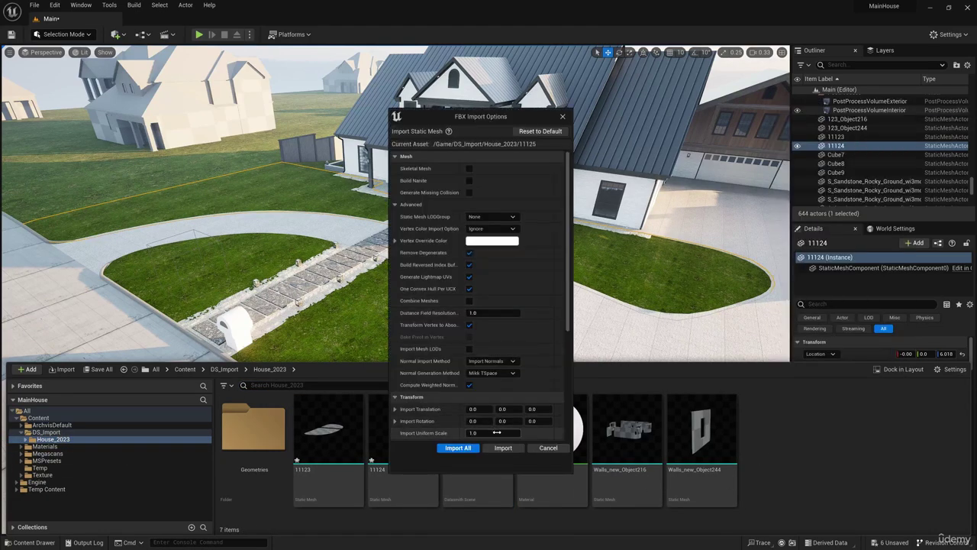
pyautogui.click(504, 448)
# - Place the imported 11125 mesh in the level and set its location to 0, 0, 0
pyautogui.moveTo(460, 346); pyautogui.dragTo(580, 336, button='right')
pyautogui.click(6, 541)
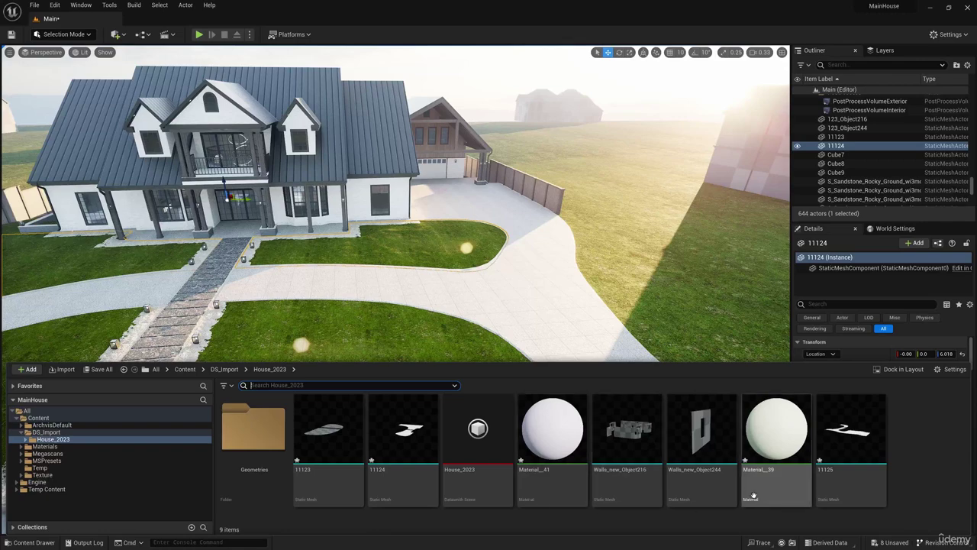
pyautogui.moveTo(842, 429); pyautogui.dragTo(515, 298)
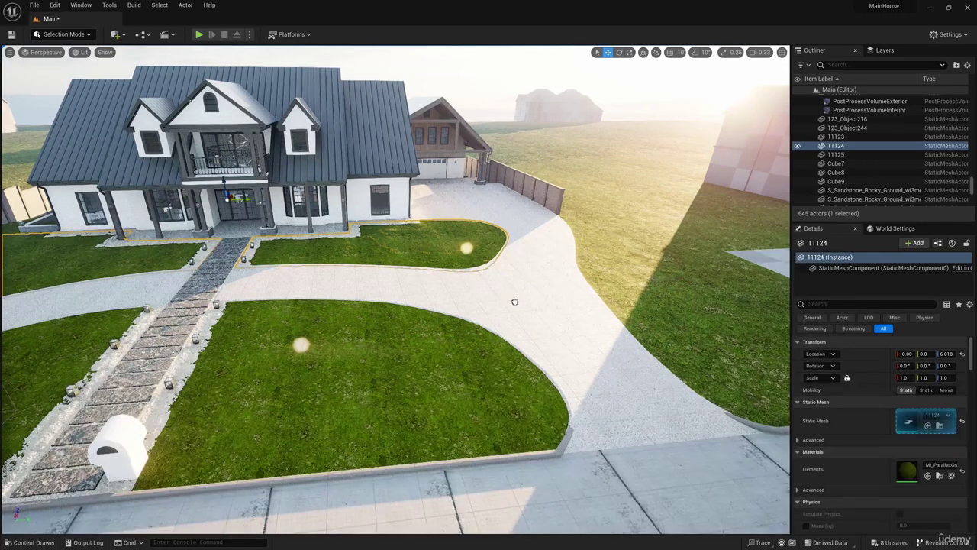
pyautogui.click(904, 354)
pyautogui.write('0')
pyautogui.press('Return')
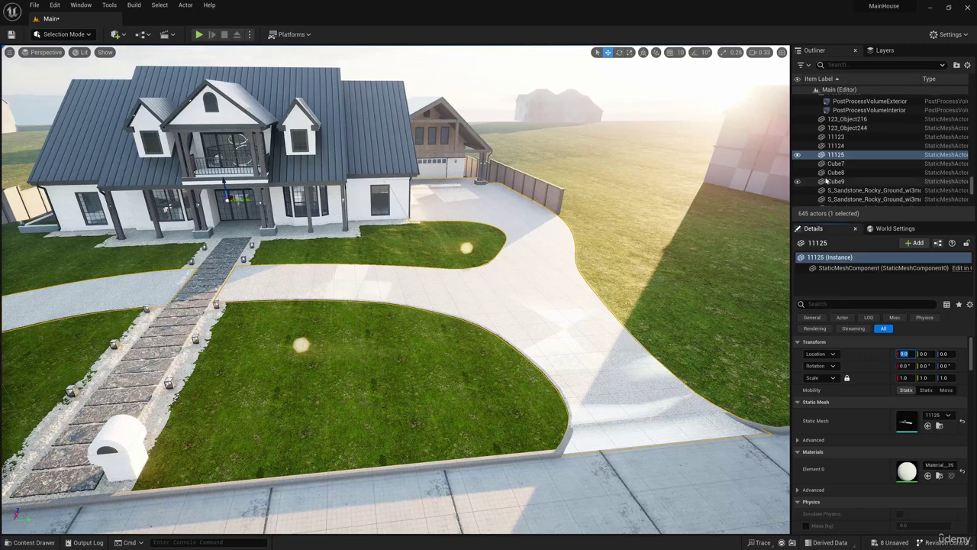
# - Try hiding the original ConcreatPath driveway and selecting the 11125 mesh, and undo the visibility change
pyautogui.click(551, 311)
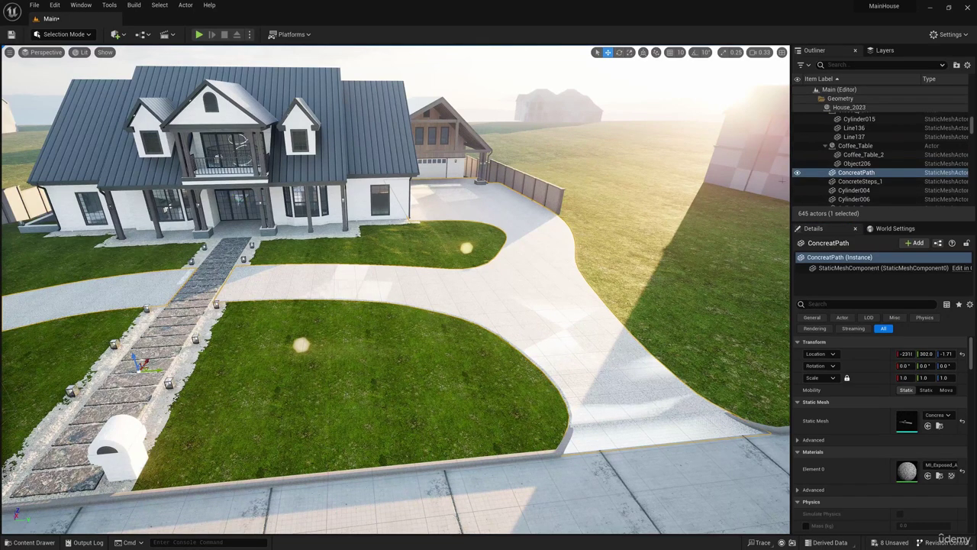
pyautogui.click(796, 174)
pyautogui.click(557, 309)
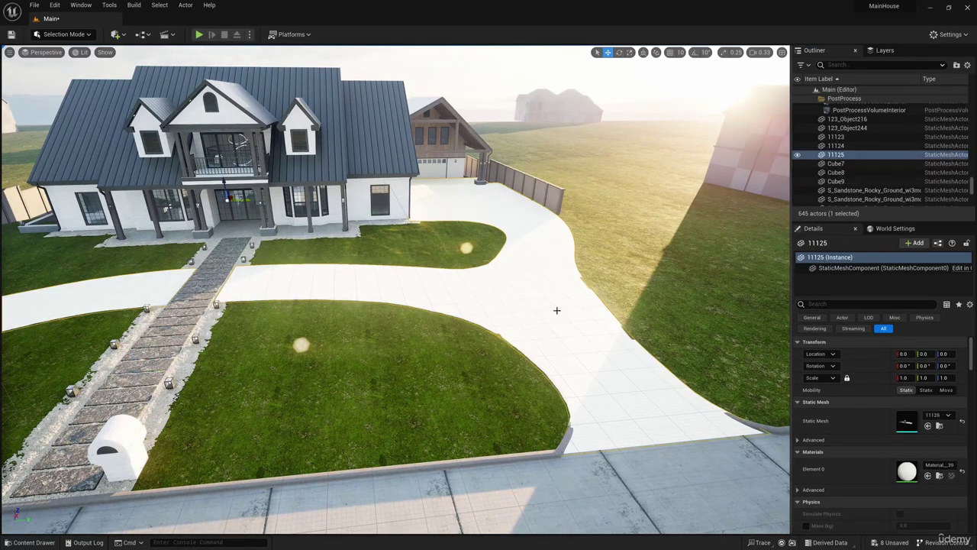
pyautogui.scroll(-3, 832, 190)
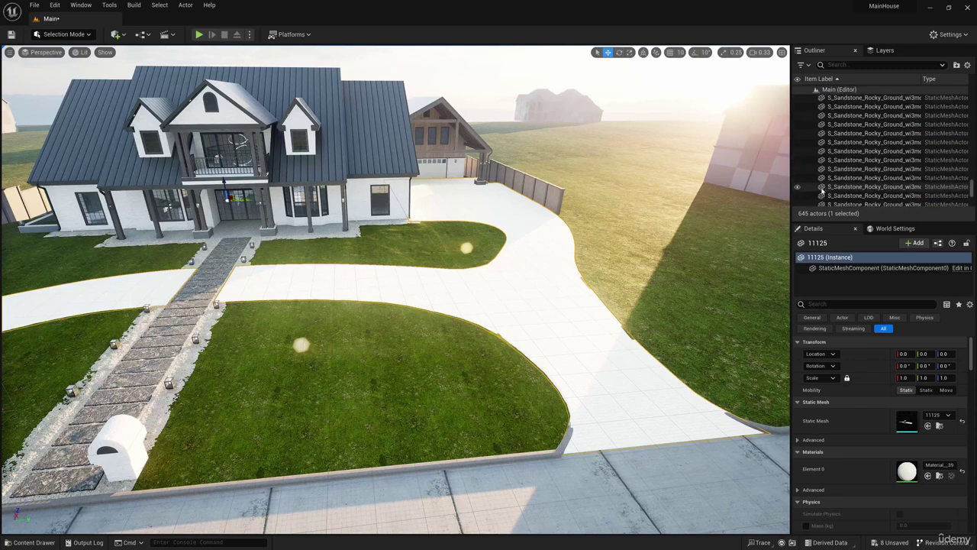
pyautogui.hotkey('ctrl', 'z')
pyautogui.hotkey('ctrl', 'z')
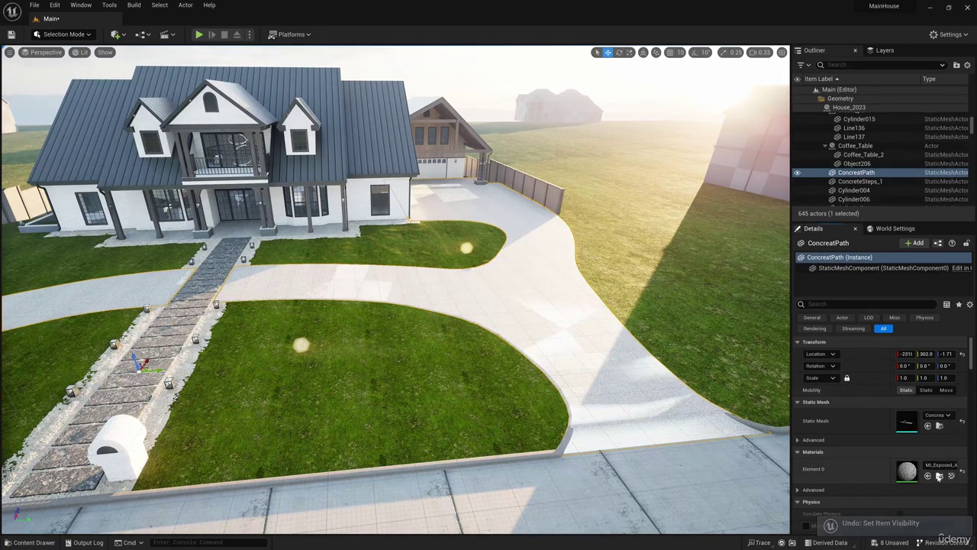
# - Locate ConcreatPath's material in the content folders, hide the original driveway, and apply that material to the 11125 mesh
pyautogui.click(940, 475)
pyautogui.click(797, 175)
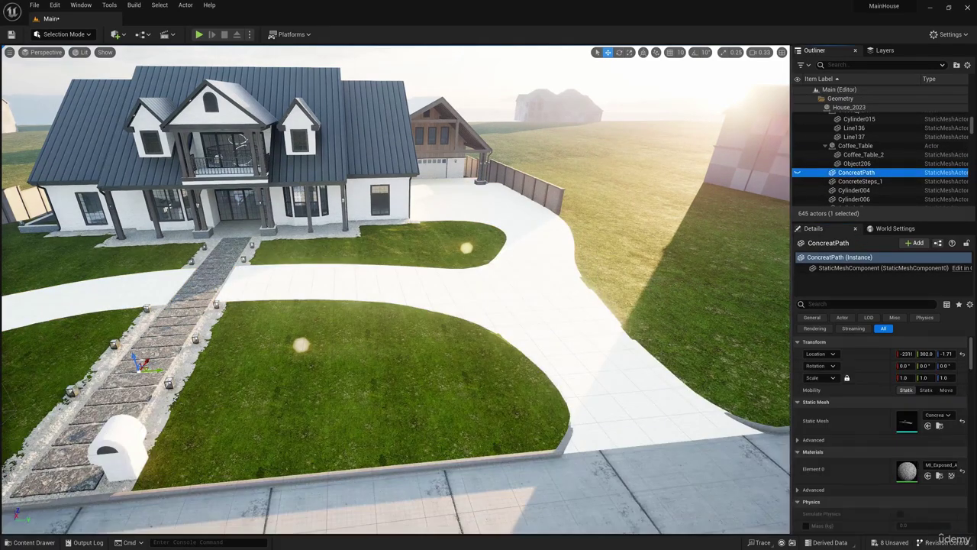
pyautogui.click(32, 543)
pyautogui.moveTo(248, 430); pyautogui.dragTo(531, 324)
# - Open Quixel Bridge from the front walkway view and browse to the Garden Plant category under 3D Plants
pyautogui.moveTo(531, 324); pyautogui.dragTo(439, 323, button='right')
pyautogui.press('w')
pyautogui.press('w')
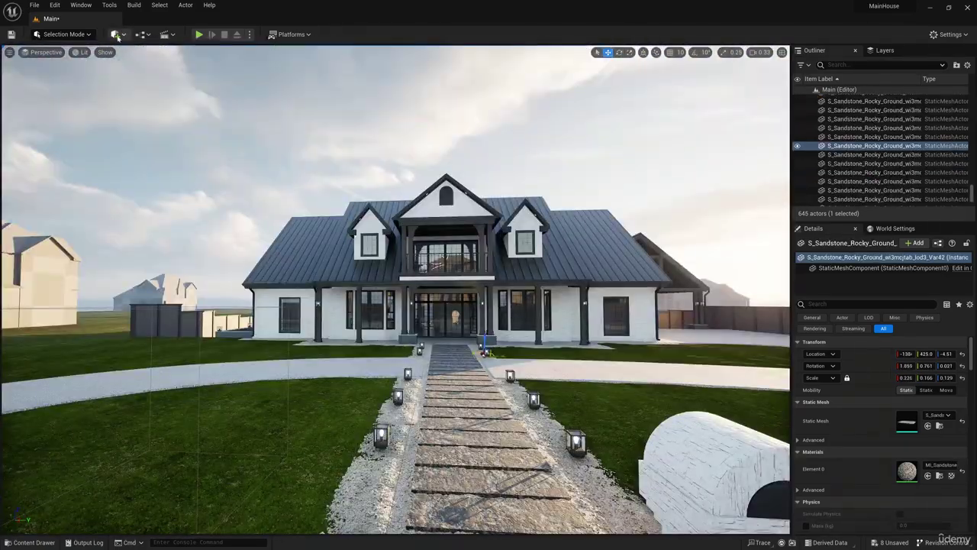
pyautogui.click(114, 34)
pyautogui.click(146, 77)
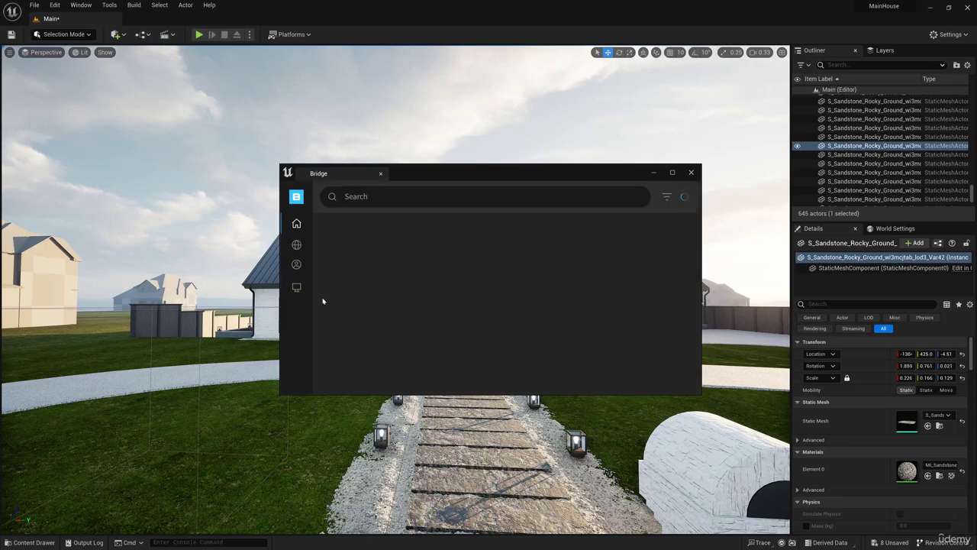
pyautogui.click(296, 245)
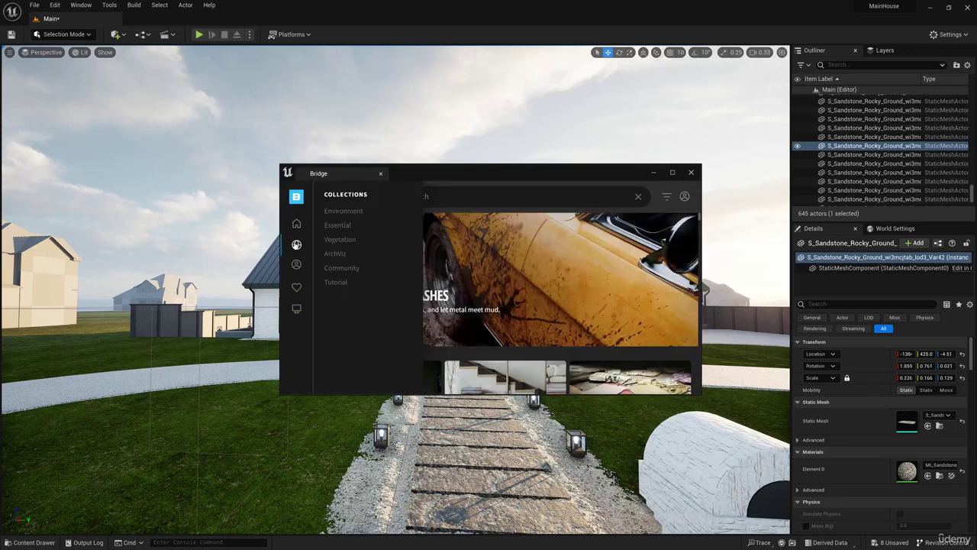
pyautogui.click(296, 230)
pyautogui.click(346, 226)
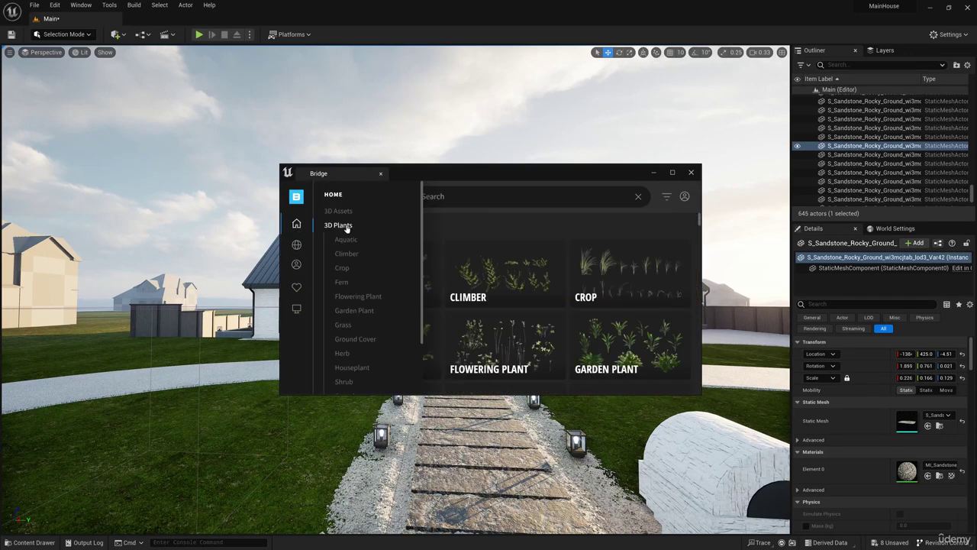
pyautogui.click(356, 313)
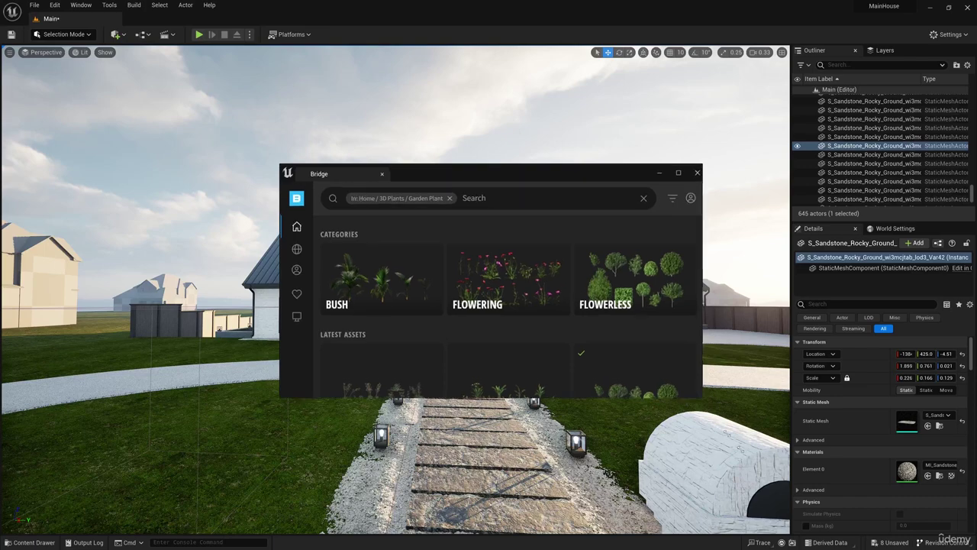
# - Add the Spineless Yucca plant to the project at Medium Quality and close Bridge
pyautogui.scroll(-1, 409, 405)
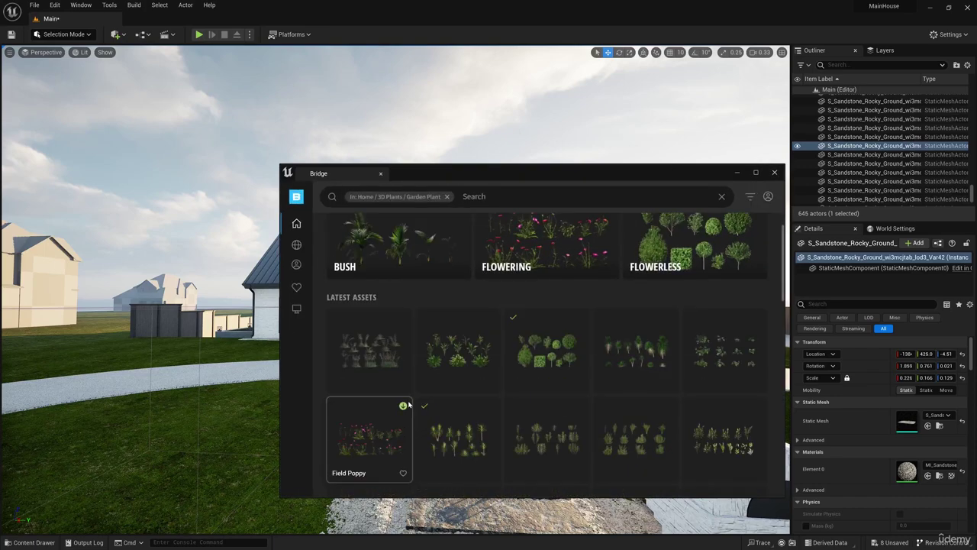
pyautogui.scroll(-2, 409, 406)
pyautogui.click(449, 362)
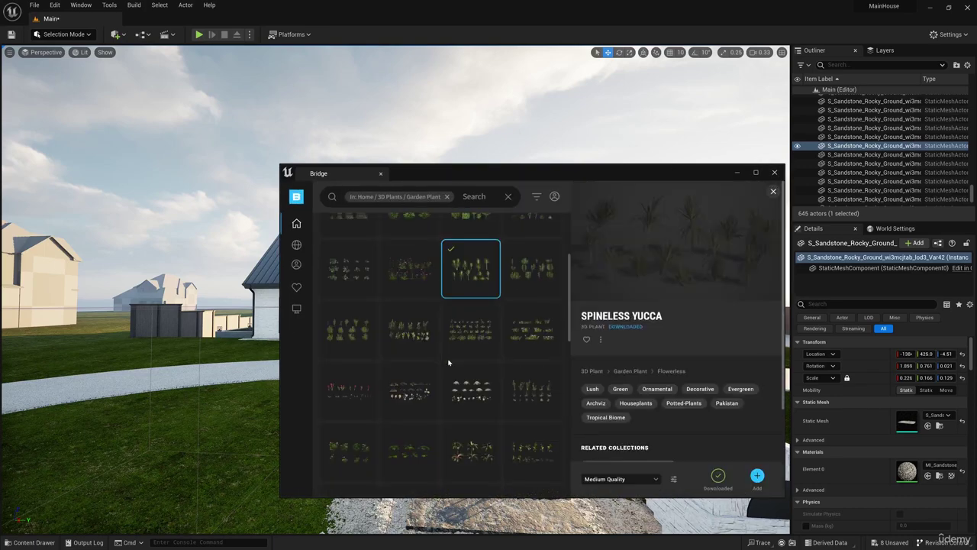
pyautogui.click(758, 477)
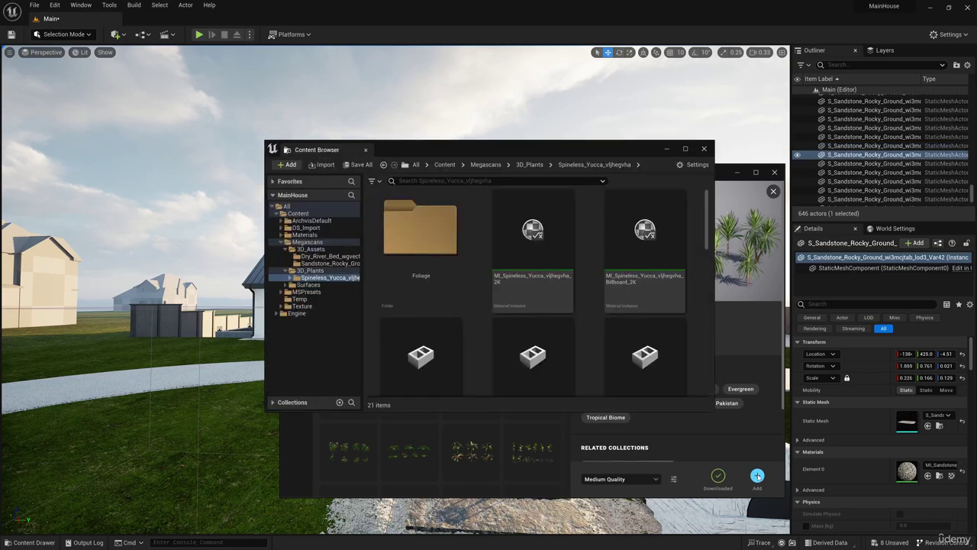
pyautogui.click(774, 172)
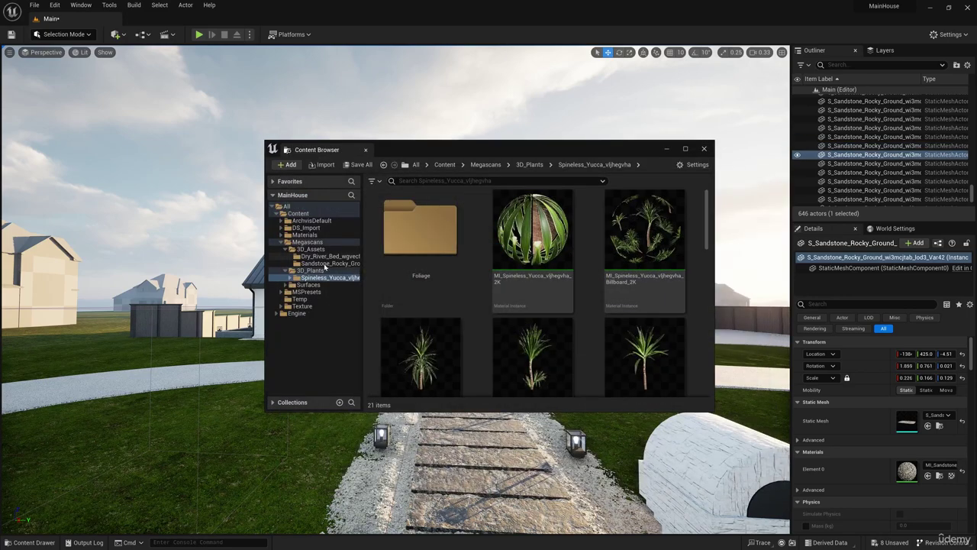
# - Place the Spineless Yucca Var4 mesh in the gravel strip beside the stone walkway, between the lantern and the mailbox end
pyautogui.scroll(-5, 469, 363)
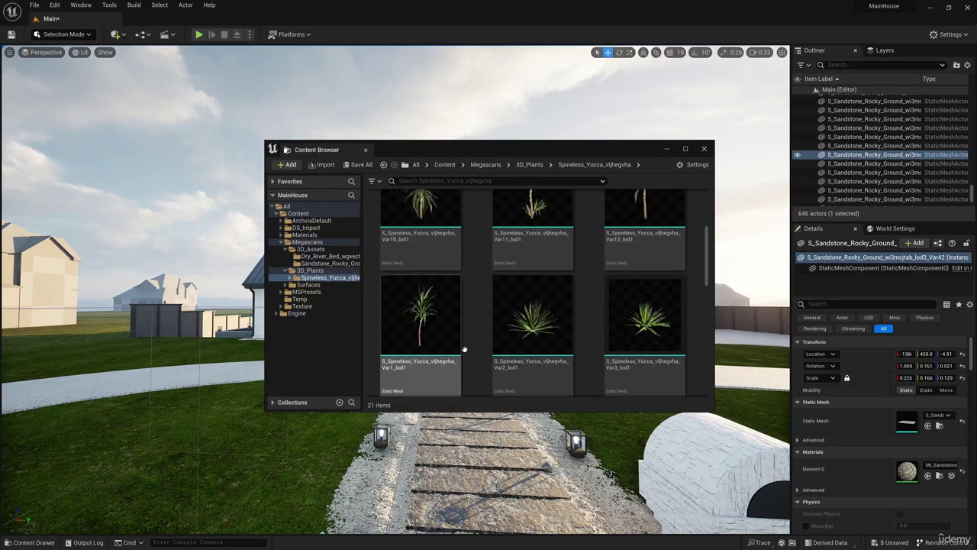
pyautogui.scroll(-2, 464, 348)
pyautogui.moveTo(408, 288); pyautogui.dragTo(383, 501)
pyautogui.moveTo(487, 150); pyautogui.dragTo(262, 92)
pyautogui.moveTo(443, 412); pyautogui.dragTo(556, 434, button='right')
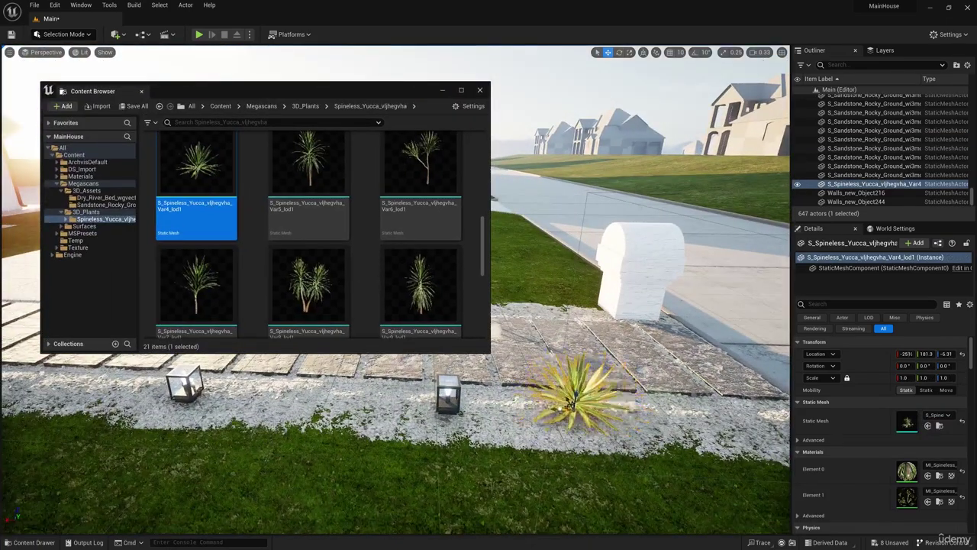
pyautogui.moveTo(563, 407); pyautogui.dragTo(571, 409)
pyautogui.moveTo(571, 409); pyautogui.dragTo(527, 419, button='right')
# - Place the Spineless Yucca Var2 mesh in the gravel on the opposite side of the walkway, near the mailbox
pyautogui.scroll(1, 289, 169)
pyautogui.scroll(-3, 329, 283)
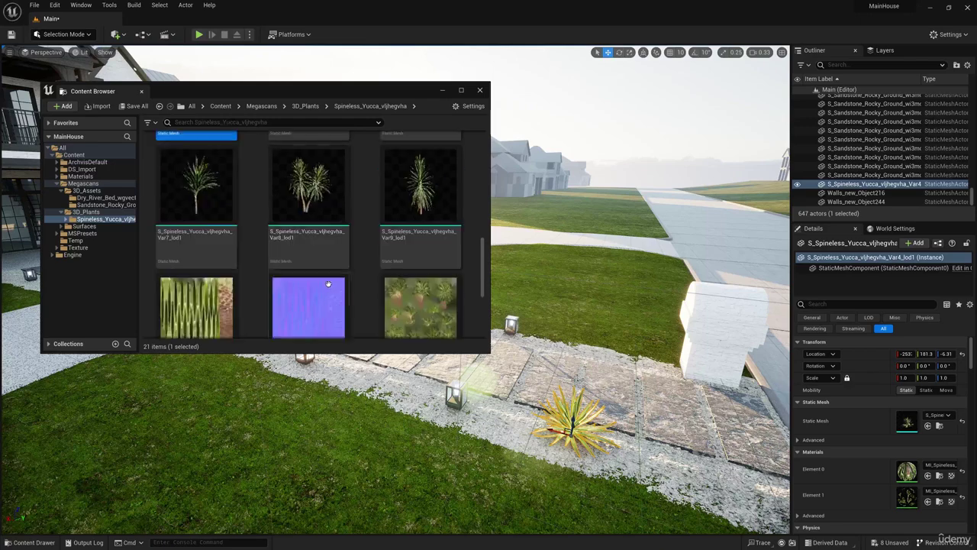
pyautogui.scroll(6, 328, 283)
pyautogui.moveTo(329, 276); pyautogui.dragTo(588, 355)
pyautogui.moveTo(559, 335); pyautogui.dragTo(547, 325, button='right')
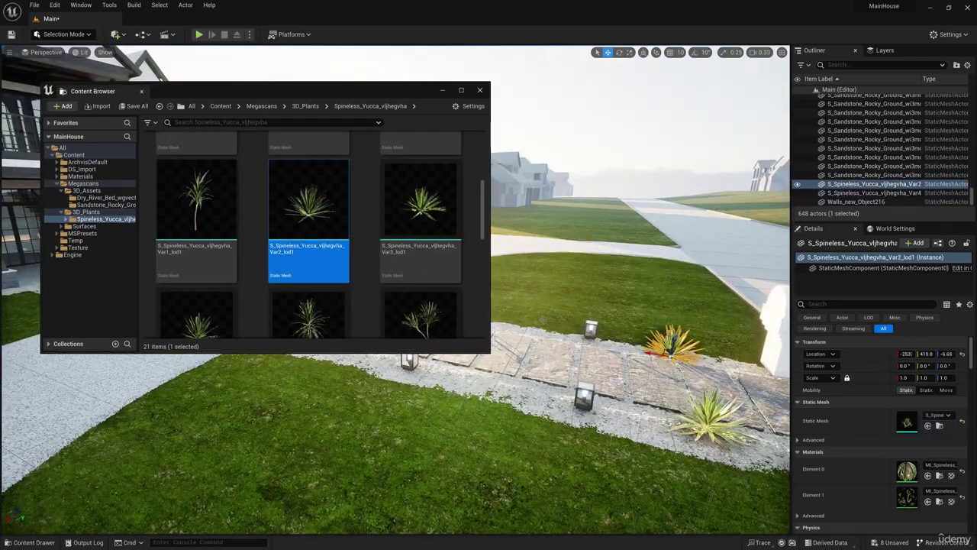
# - Place the Spineless Yucca Var3 mesh between the lantern and the Var4 plant, and put the content browser window away
pyautogui.moveTo(425, 249); pyautogui.dragTo(632, 418)
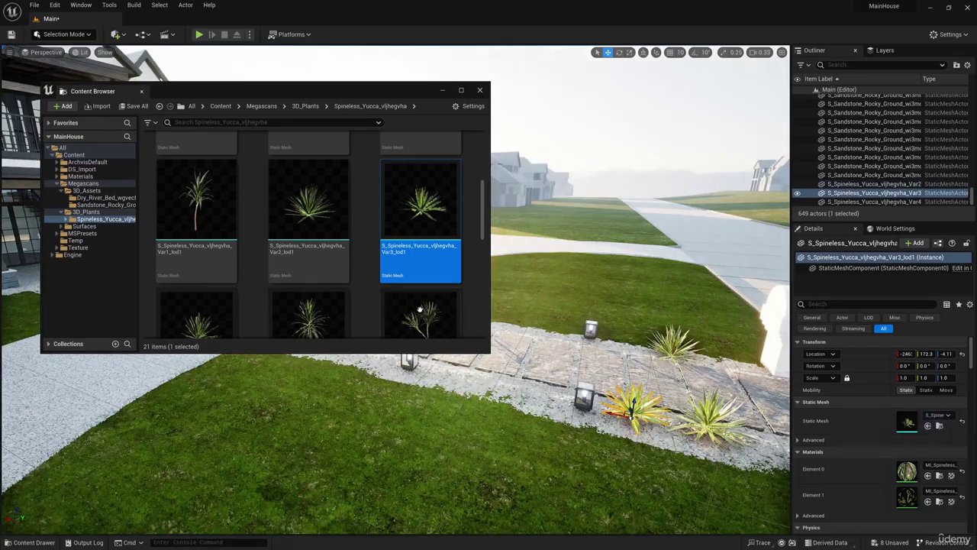
pyautogui.scroll(-1, 355, 296)
pyautogui.click(443, 91)
pyautogui.moveTo(458, 245); pyautogui.dragTo(465, 367, button='right')
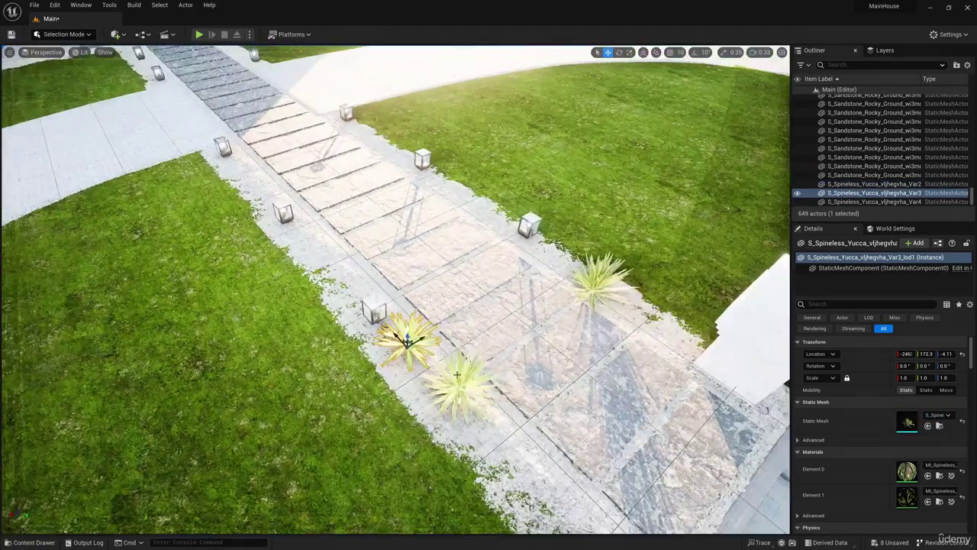
# - Duplicate the Var4 yucca and place the copy across the walkway, between the Var2 yucca and the lantern
pyautogui.click(464, 385)
pyautogui.hotkey('ctrl', 'd')
pyautogui.moveTo(482, 390); pyautogui.dragTo(626, 282)
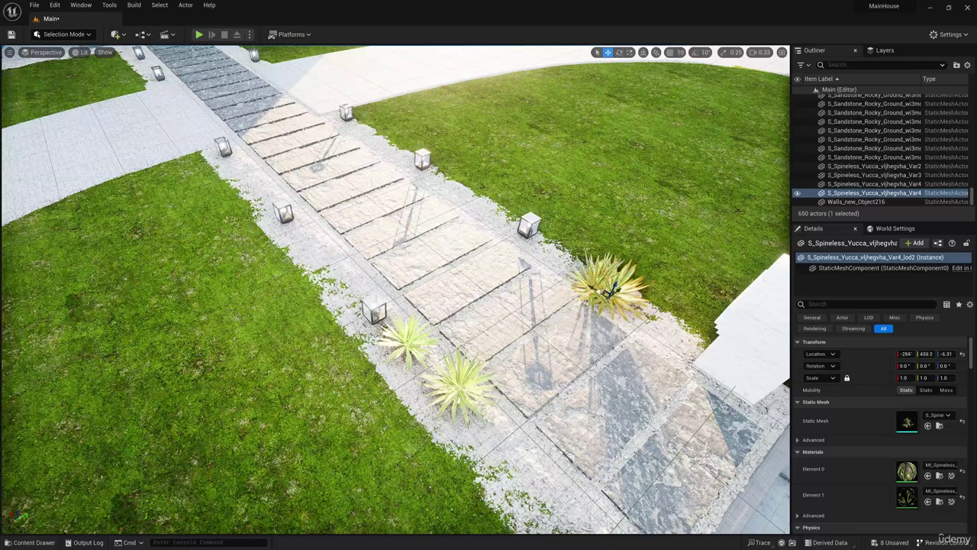
pyautogui.click(598, 283)
pyautogui.keyDown('ctrl'); pyautogui.click(459, 390); pyautogui.keyUp('ctrl')
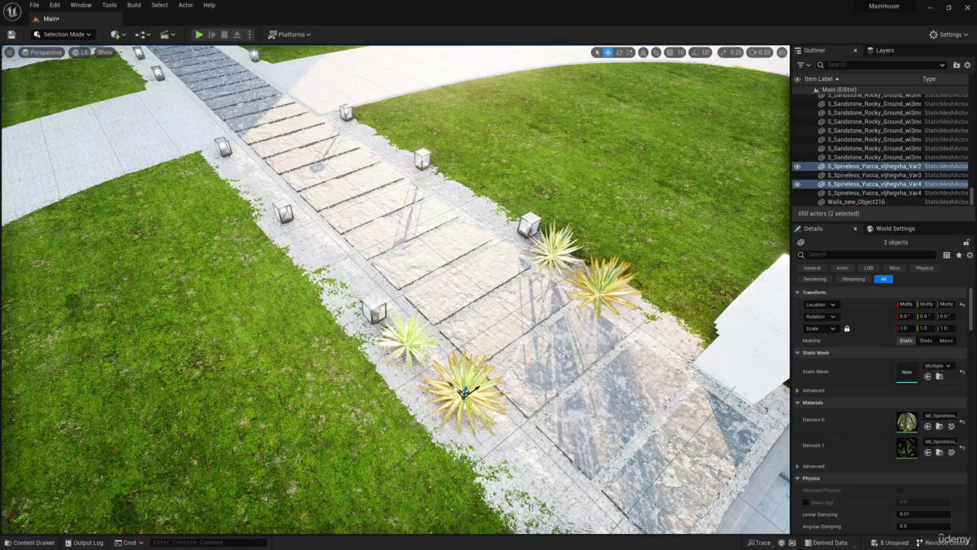
# - Copy the near-side Var4 yucca past the lantern along the gravel strip, and shift the two end plants slightly toward the mailbox end
pyautogui.moveTo(557, 394); pyautogui.dragTo(687, 366, button='right')
pyautogui.click(463, 301)
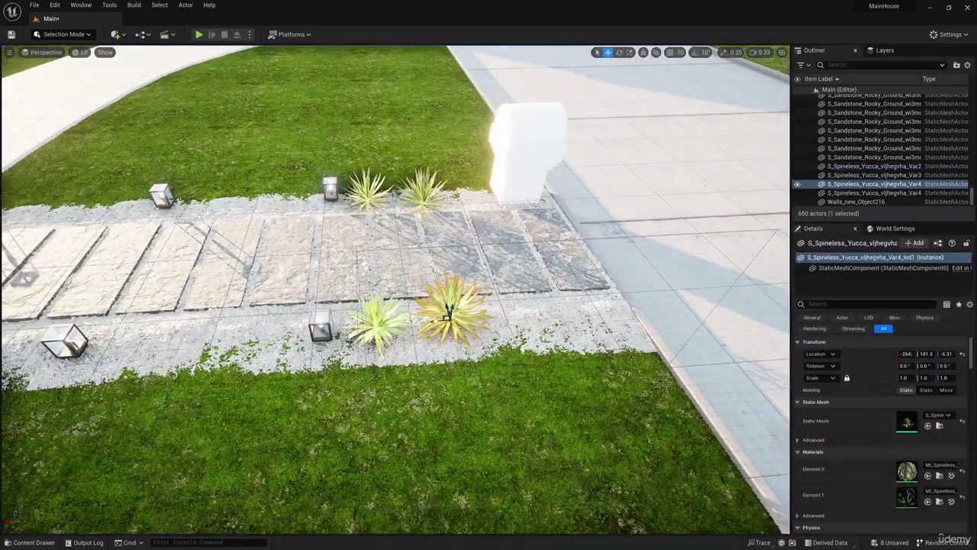
pyautogui.moveTo(462, 306); pyautogui.dragTo(408, 302, button='right')
pyautogui.keyDown('alt'); pyautogui.moveTo(567, 300); pyautogui.dragTo(400, 303); pyautogui.keyUp('alt')
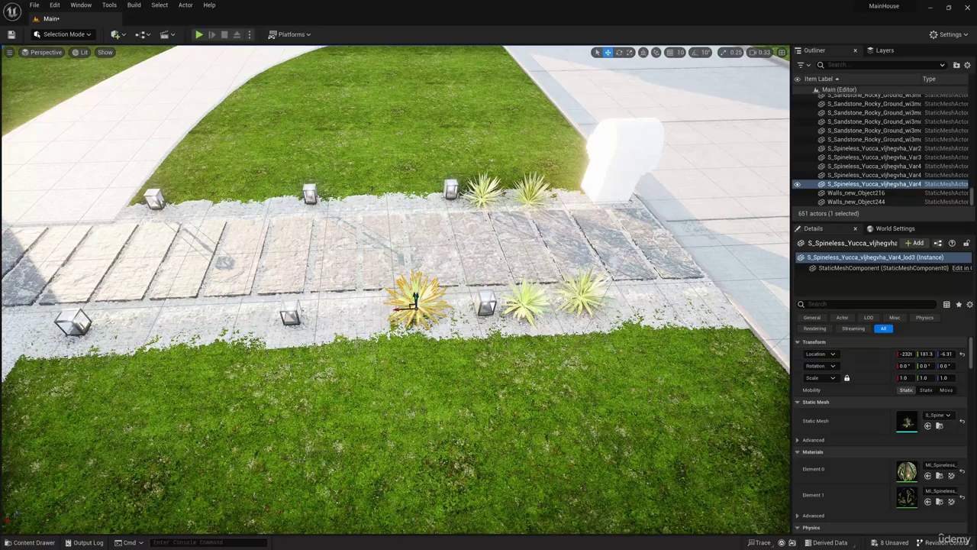
pyautogui.click(584, 297)
pyautogui.keyDown('ctrl'); pyautogui.click(522, 302); pyautogui.keyUp('ctrl')
# - Duplicate the yucca pair on the mailbox side of the walkway and place the copies past the neighbouring lantern
pyautogui.click(482, 194)
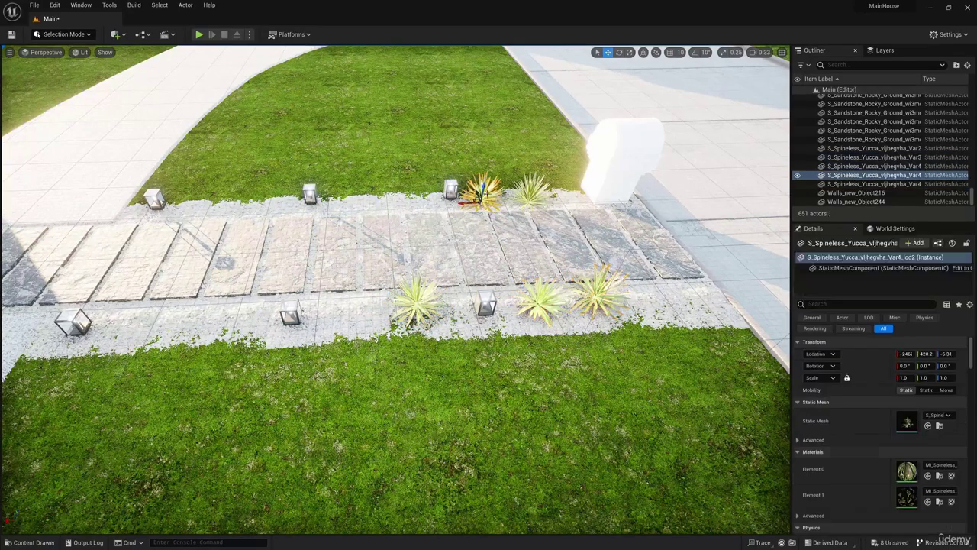
pyautogui.keyDown('ctrl'); pyautogui.click(528, 195); pyautogui.keyUp('ctrl')
pyautogui.moveTo(547, 295); pyautogui.dragTo(488, 244, button='right')
pyautogui.keyDown('alt'); pyautogui.moveTo(548, 295); pyautogui.dragTo(368, 267); pyautogui.keyUp('alt')
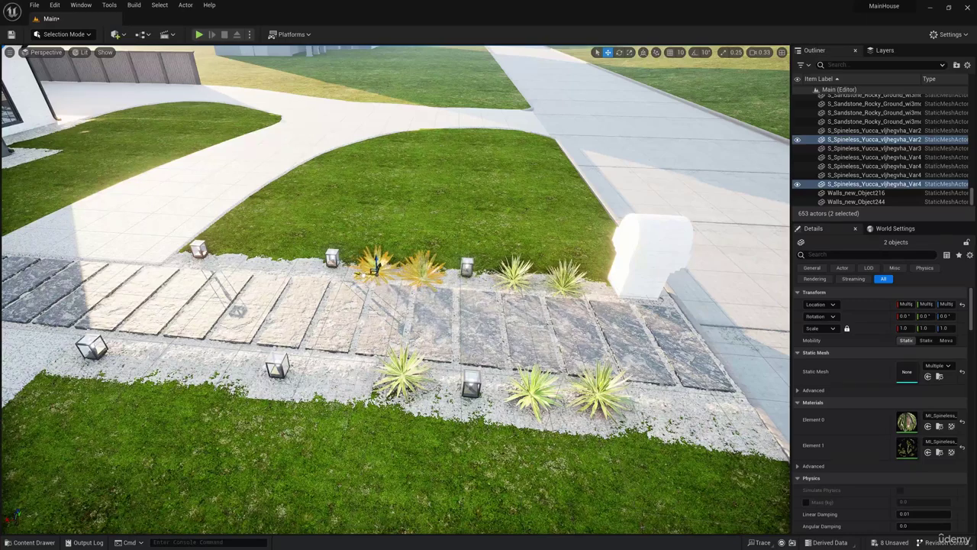
# - Add a Var4 copy beside the single near-side yucca, and duplicate the resulting pair past the next lantern along the strip
pyautogui.press('a')
pyautogui.moveTo(368, 268); pyautogui.dragTo(366, 269, button='right')
pyautogui.click(674, 387)
pyautogui.click(682, 386)
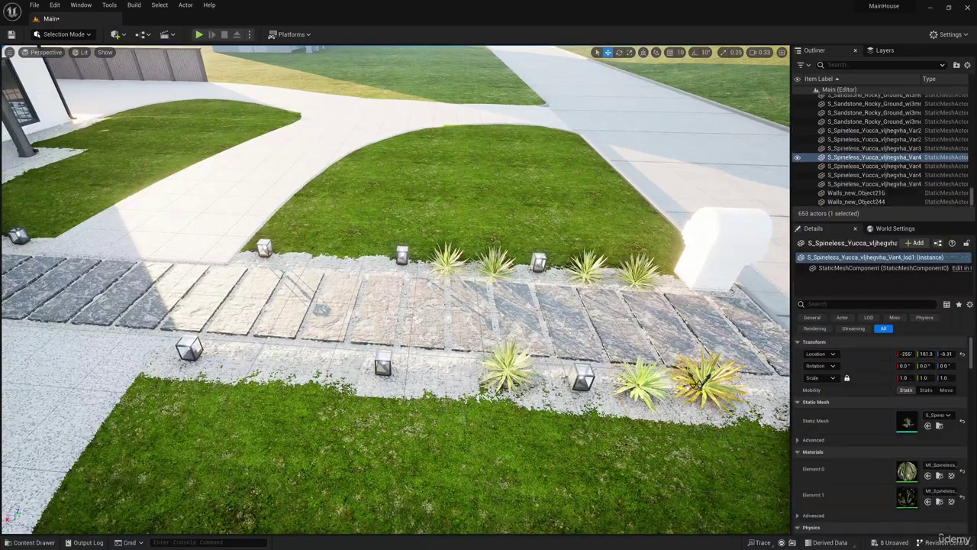
pyautogui.press('s')
pyautogui.moveTo(436, 367); pyautogui.dragTo(416, 344, button='right')
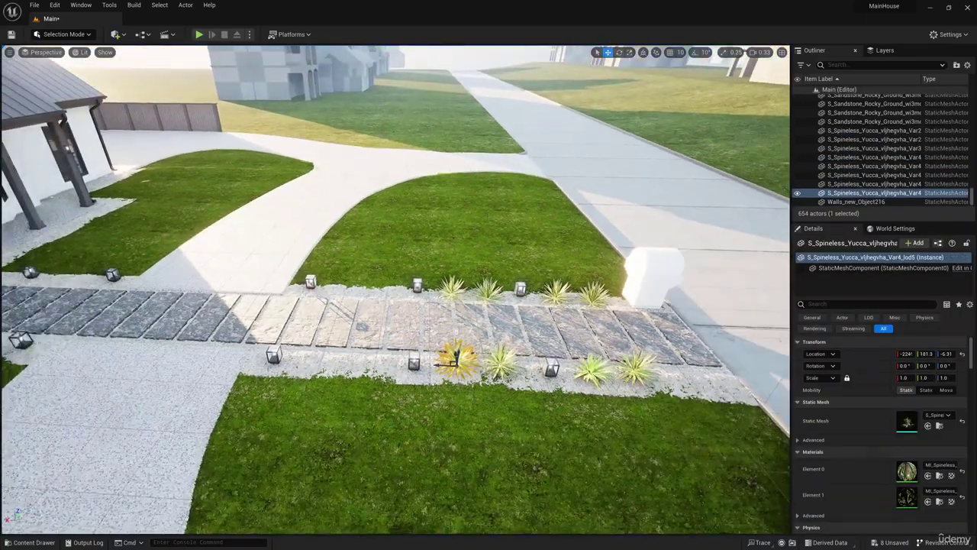
pyautogui.keyDown('ctrl'); pyautogui.click(502, 362); pyautogui.keyUp('ctrl')
pyautogui.keyDown('alt'); pyautogui.moveTo(447, 362); pyautogui.dragTo(377, 361); pyautogui.keyUp('alt')
# - Duplicate the newest near-side yucca pair across the walkway, into the gravel between the two opposite lanterns
pyautogui.click(556, 292)
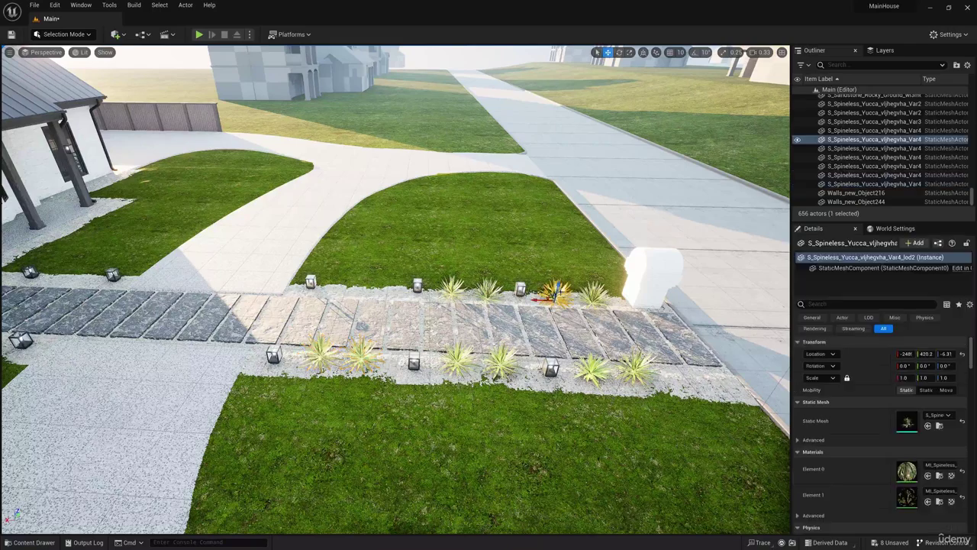
pyautogui.keyDown('ctrl'); pyautogui.click(319, 353); pyautogui.keyUp('ctrl')
pyautogui.moveTo(320, 353); pyautogui.dragTo(268, 352, button='right')
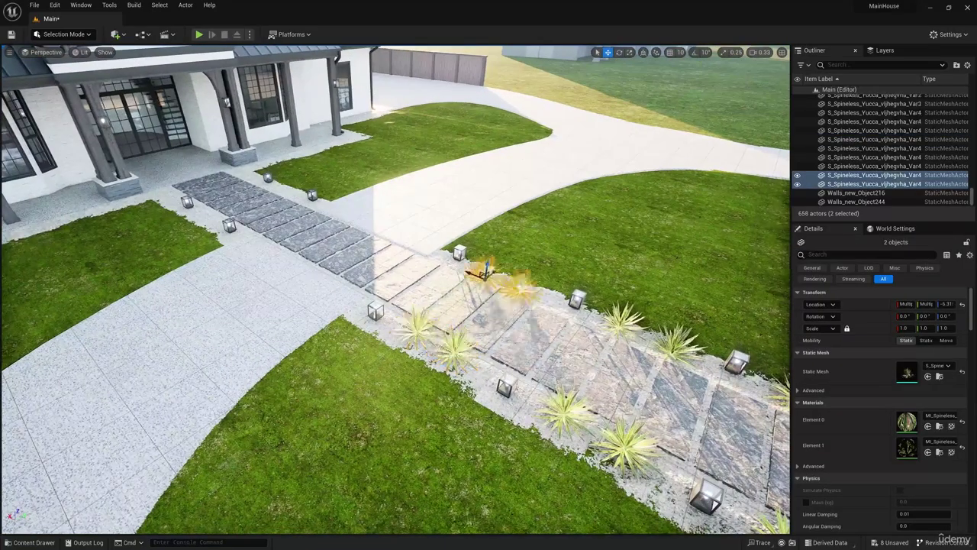
pyautogui.press('w')
pyautogui.moveTo(526, 286); pyautogui.dragTo(613, 246, button='right')
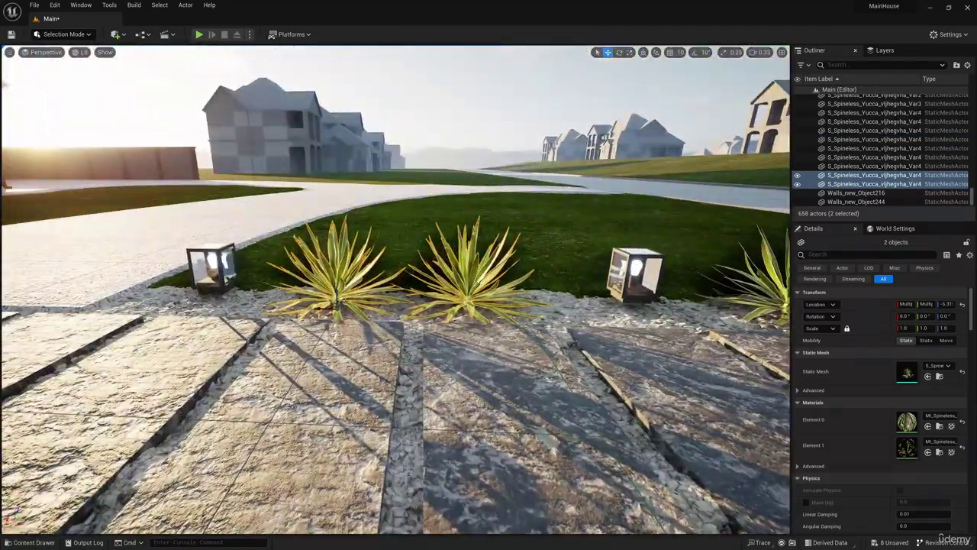
# - Lower the copied yucca pair between the lanterns slightly into the gravel and check the neighbouring pair's seating
pyautogui.moveTo(356, 284); pyautogui.dragTo(355, 289)
pyautogui.moveTo(356, 288); pyautogui.dragTo(355, 333, button='right')
pyautogui.click(356, 333)
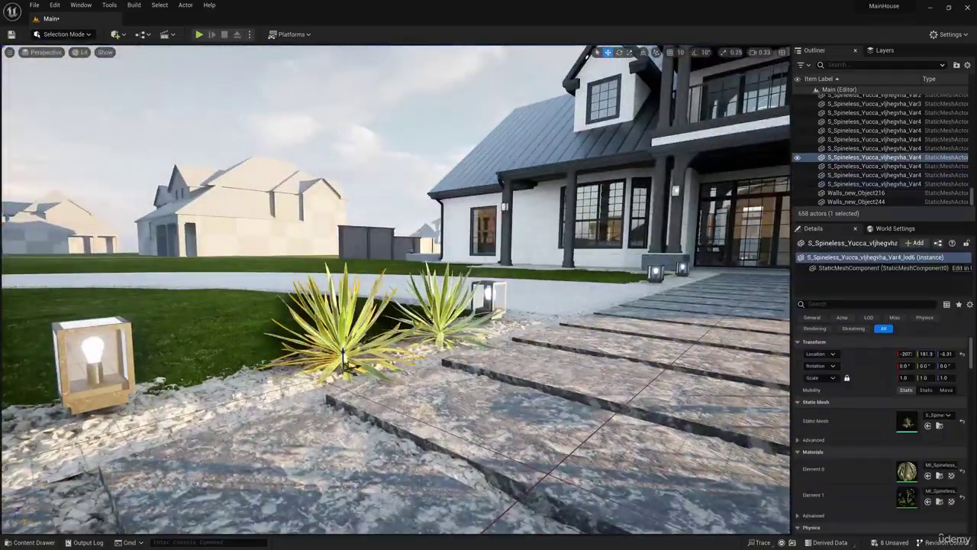
pyautogui.keyDown('ctrl'); pyautogui.click(440, 321); pyautogui.keyUp('ctrl')
pyautogui.press('w')
pyautogui.moveTo(440, 321)
pyautogui.mouseDown(button='right')
pyautogui.moveTo(396, 335)
pyautogui.moveTo(336, 318)
pyautogui.moveTo(435, 318)
pyautogui.mouseUp(button='right')
pyautogui.press('s')
# - Lower the Var3 yucca beside the lantern to sit in the gravel and check the adjacent Var4 plant
pyautogui.click(475, 264)
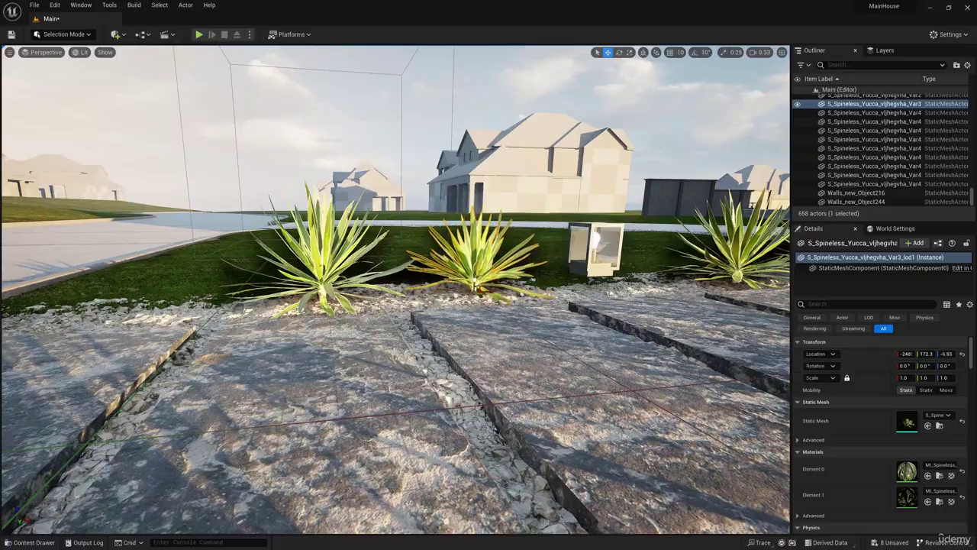
pyautogui.click(324, 264)
pyautogui.press('d')
pyautogui.moveTo(325, 264); pyautogui.dragTo(561, 306, button='right')
pyautogui.press('s')
pyautogui.press('w')
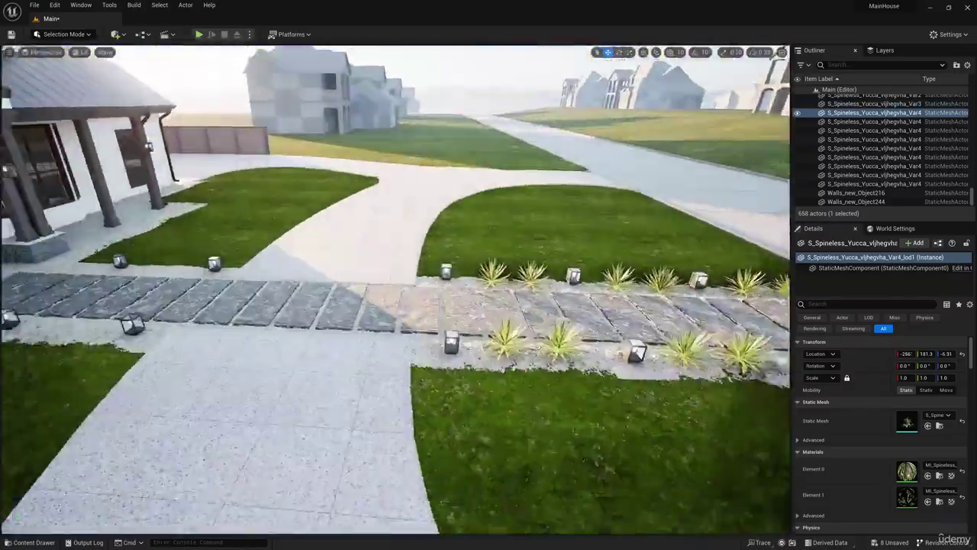
# - Duplicate the two facing yucca pairs nearest the driveway crossing and move the four copies across to the porch end of the walkway
pyautogui.moveTo(347, 302); pyautogui.dragTo(356, 282, button='right')
pyautogui.press('a')
pyautogui.click(547, 366)
pyautogui.keyDown('ctrl'); pyautogui.click(547, 302); pyautogui.keyUp('ctrl')
pyautogui.keyDown('ctrl'); pyautogui.click(547, 310); pyautogui.keyUp('ctrl')
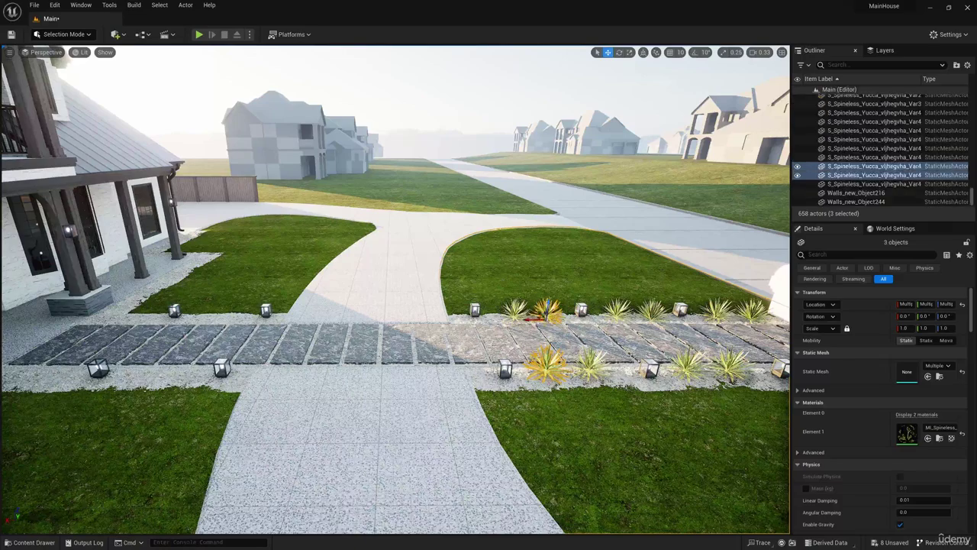
pyautogui.click(590, 365)
pyautogui.keyDown('ctrl'); pyautogui.click(547, 366); pyautogui.keyUp('ctrl')
pyautogui.keyDown('ctrl'); pyautogui.click(548, 309); pyautogui.keyUp('ctrl')
pyautogui.moveTo(548, 309); pyautogui.dragTo(527, 317, button='right')
pyautogui.press('s')
pyautogui.keyDown('alt'); pyautogui.moveTo(519, 307); pyautogui.dragTo(228, 315); pyautogui.keyUp('alt')
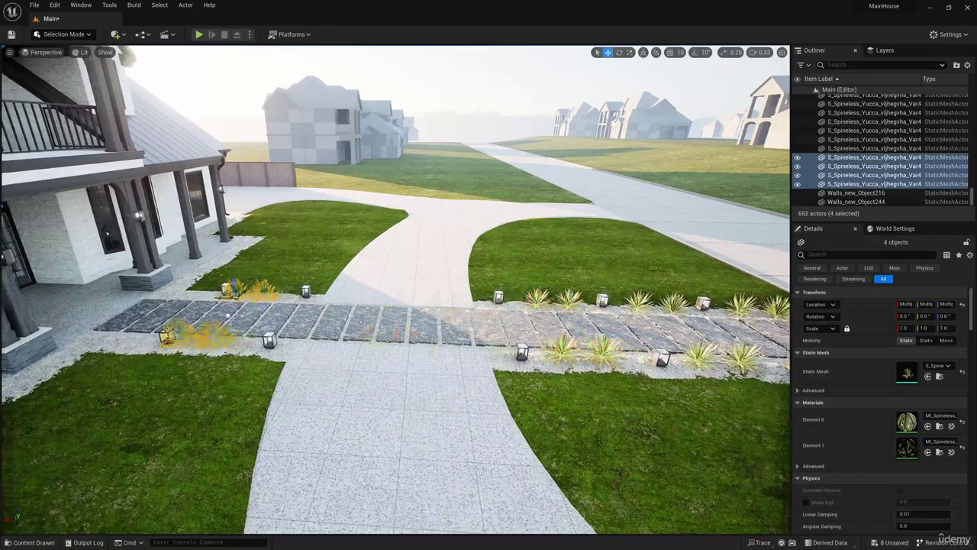
# - Position the four copied yuccas in the gravel between the lanterns closest to the porch, two on each side
pyautogui.press('a')
pyautogui.press('w')
pyautogui.moveTo(248, 319); pyautogui.dragTo(273, 335, button='right')
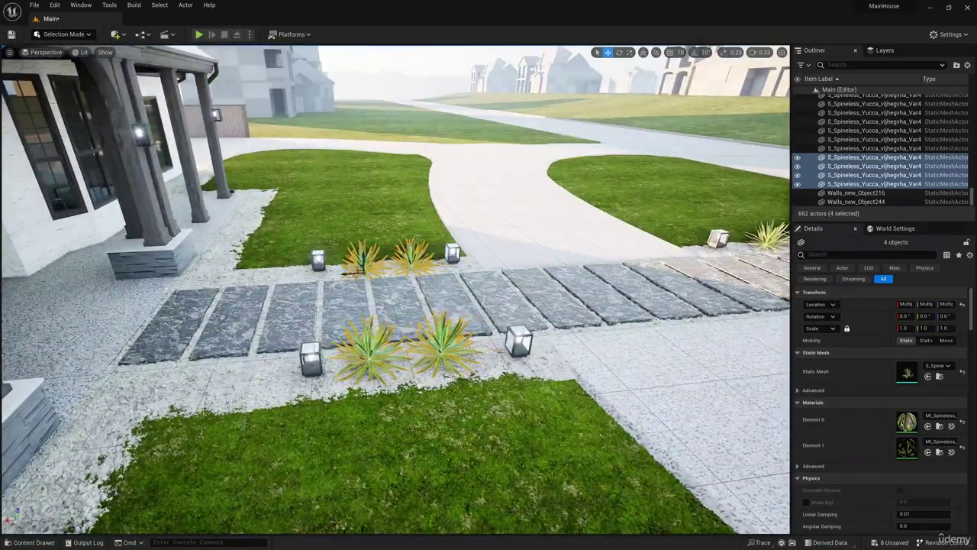
pyautogui.press('d')
pyautogui.moveTo(395, 290); pyautogui.dragTo(450, 274, button='right')
pyautogui.press('s')
pyautogui.press('s')
pyautogui.press('w')
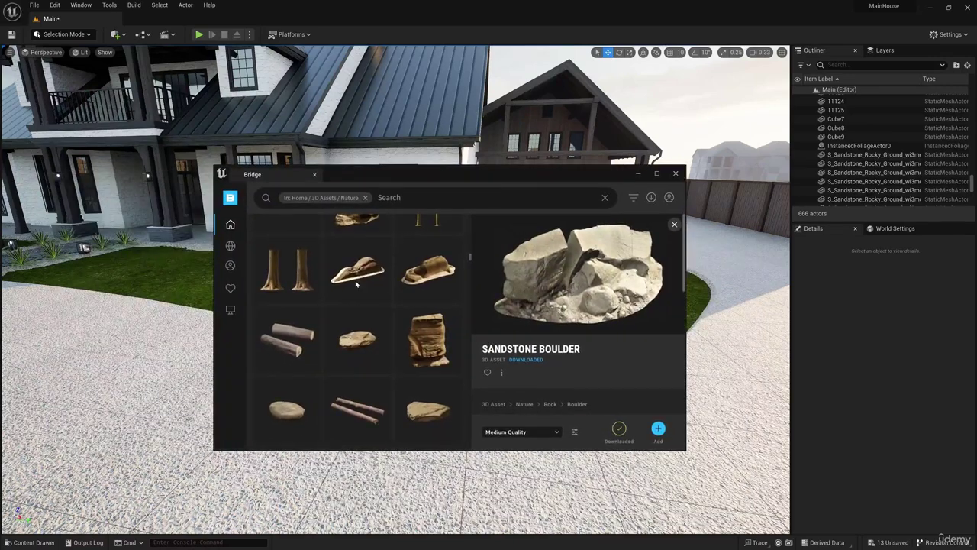
# - Browse the Nature 3D assets in Bridge and place the Sandstone Boulder on the lawn near the front walkway
pyautogui.scroll(-10, 394, 349)
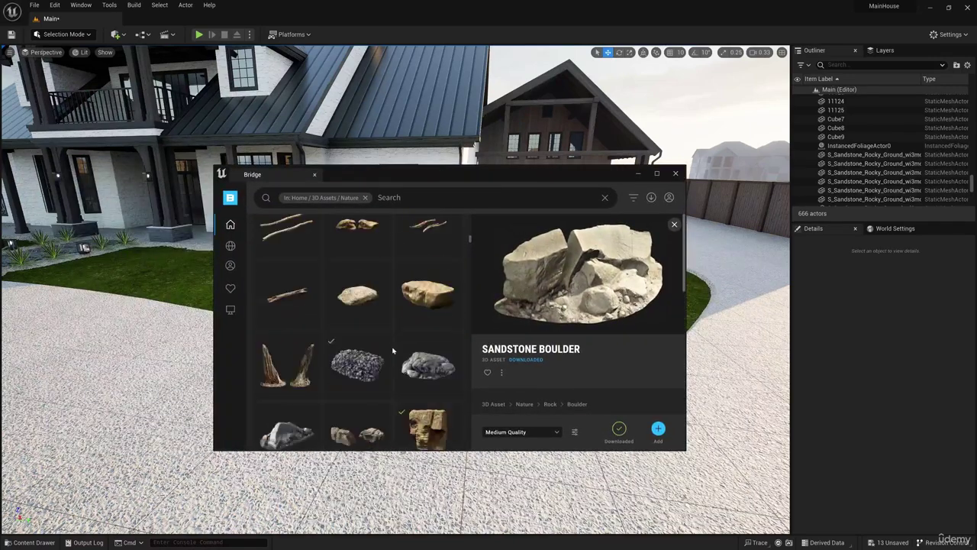
pyautogui.scroll(-10, 410, 371)
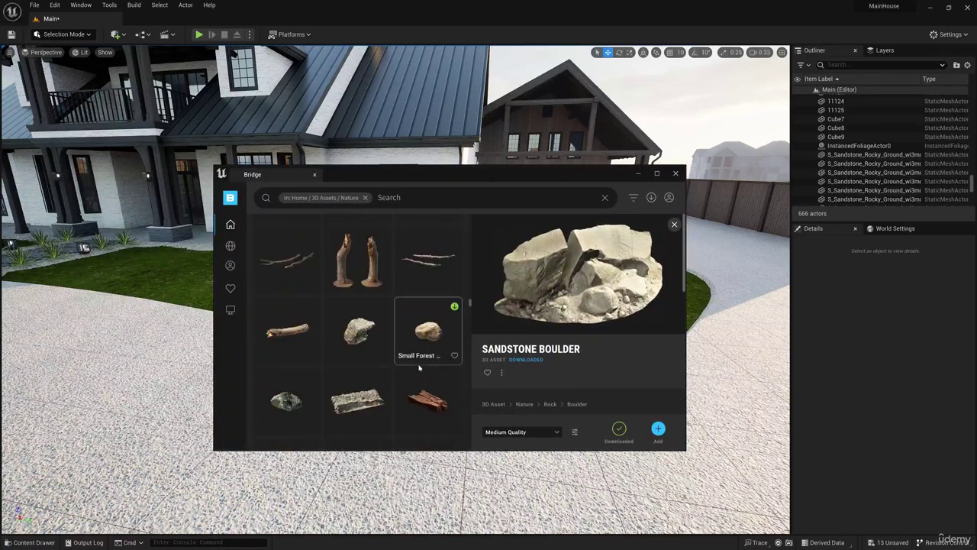
pyautogui.scroll(-5, 452, 399)
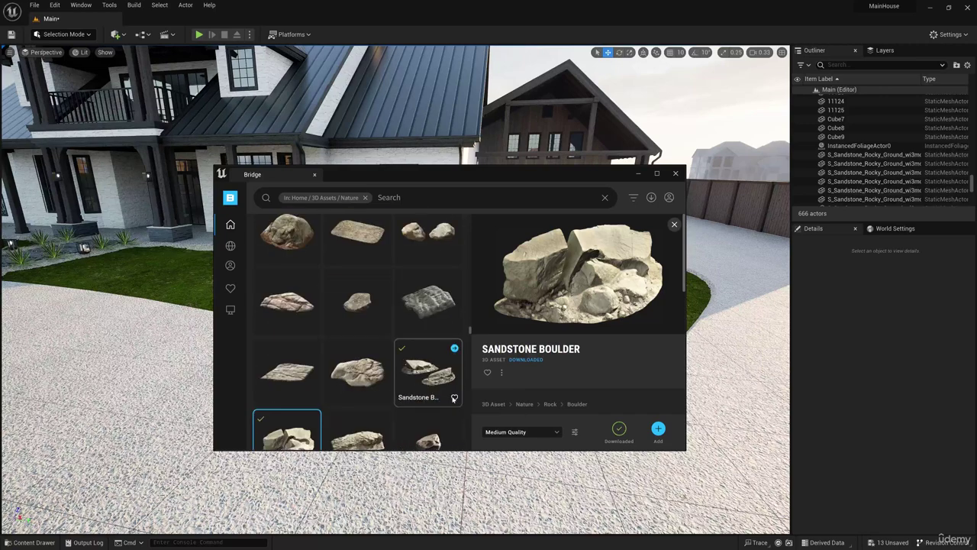
pyautogui.moveTo(287, 355); pyautogui.dragTo(172, 288)
pyautogui.moveTo(387, 172); pyautogui.dragTo(486, 170)
# - Find the Sandstone Rocky Ground asset, place it on the lawn next to the boulder, and put Bridge away
pyautogui.scroll(-2, 489, 365)
pyautogui.scroll(-5, 489, 367)
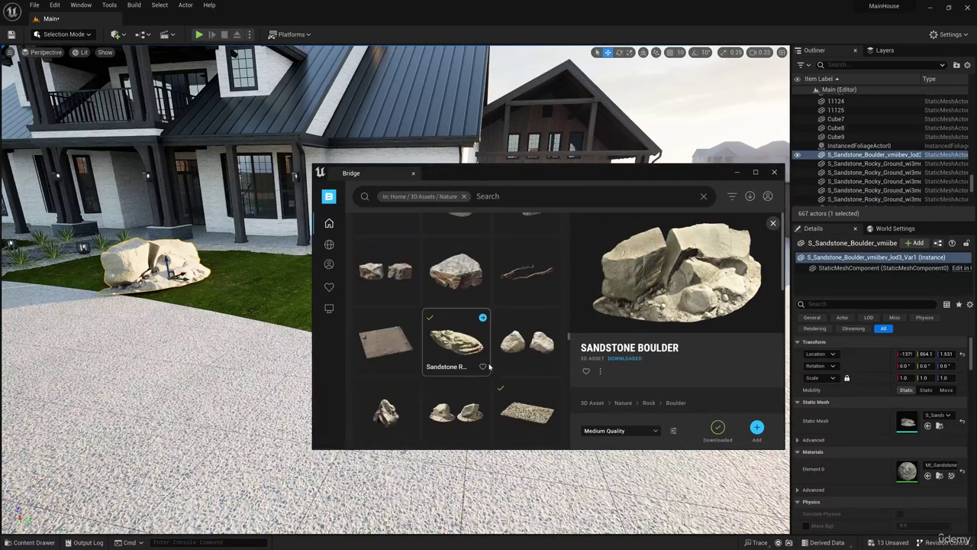
pyautogui.scroll(-8, 527, 397)
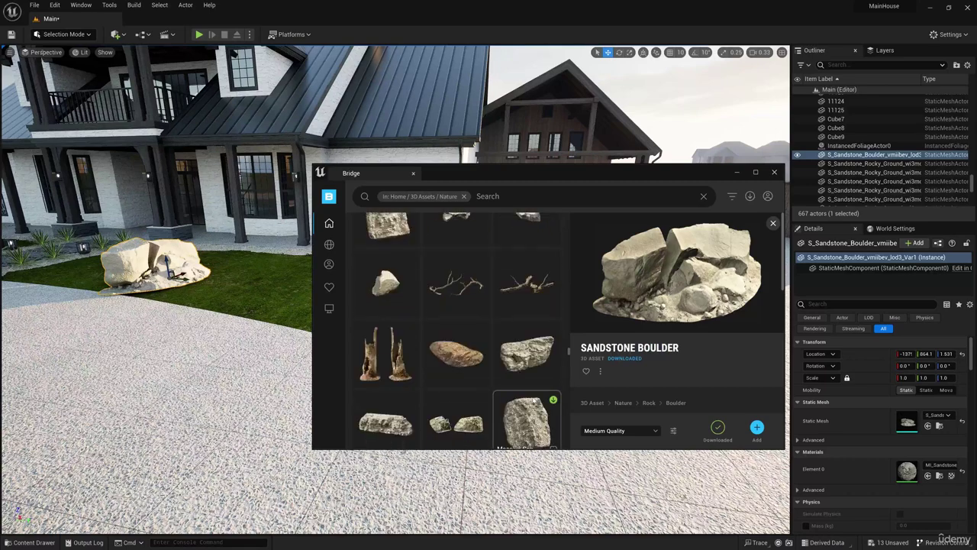
pyautogui.scroll(-8, 534, 399)
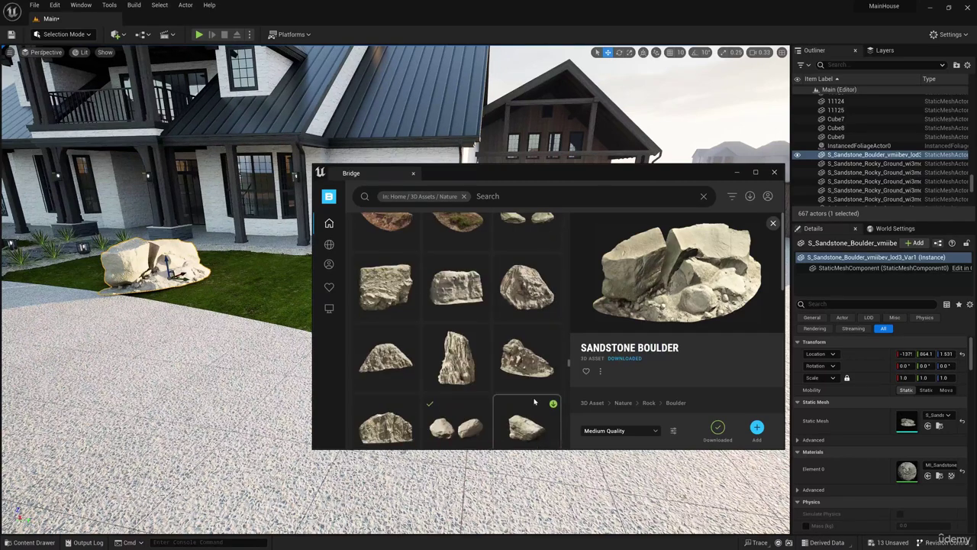
pyautogui.scroll(-2, 534, 400)
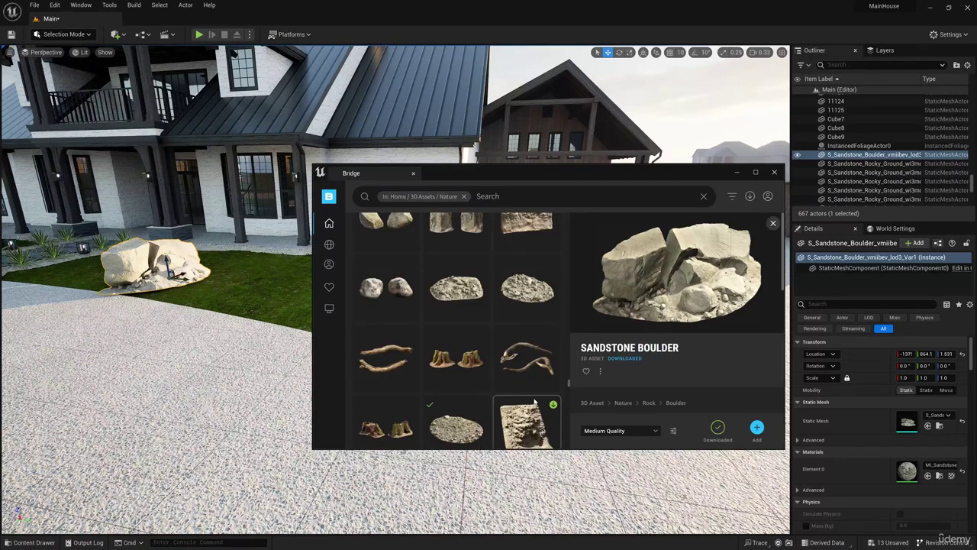
pyautogui.scroll(-1, 534, 403)
pyautogui.moveTo(465, 384); pyautogui.dragTo(276, 292)
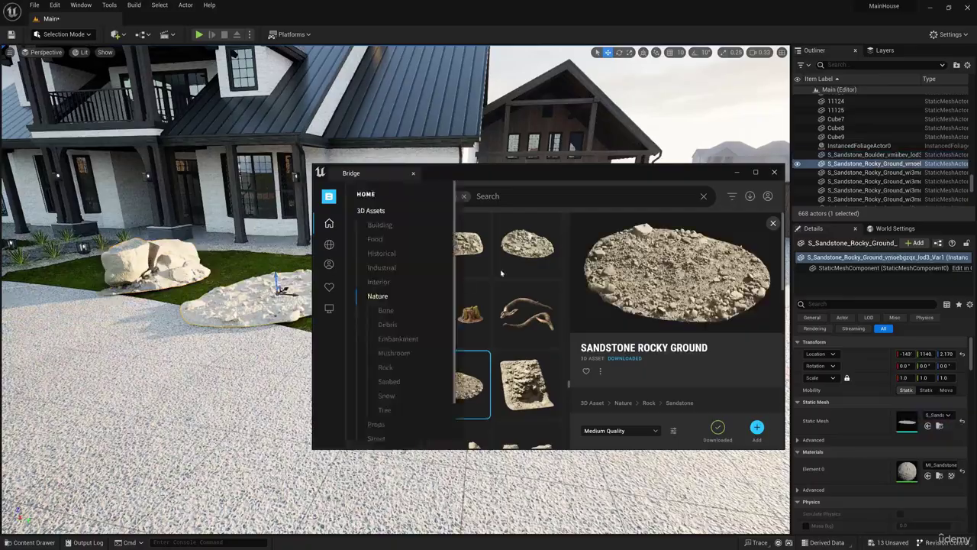
pyautogui.click(738, 173)
# - Move the Sandstone Rocky Ground patch to the open lawn near the house corner and sink it partly into the grass
pyautogui.moveTo(489, 252); pyautogui.dragTo(484, 328, button='right')
pyautogui.moveTo(367, 220); pyautogui.dragTo(504, 242)
pyautogui.moveTo(504, 242); pyautogui.dragTo(527, 245, button='right')
pyautogui.moveTo(378, 214); pyautogui.dragTo(570, 232)
pyautogui.moveTo(560, 241); pyautogui.dragTo(589, 235, button='right')
pyautogui.moveTo(498, 218); pyautogui.dragTo(461, 232)
pyautogui.moveTo(454, 223); pyautogui.dragTo(452, 243)
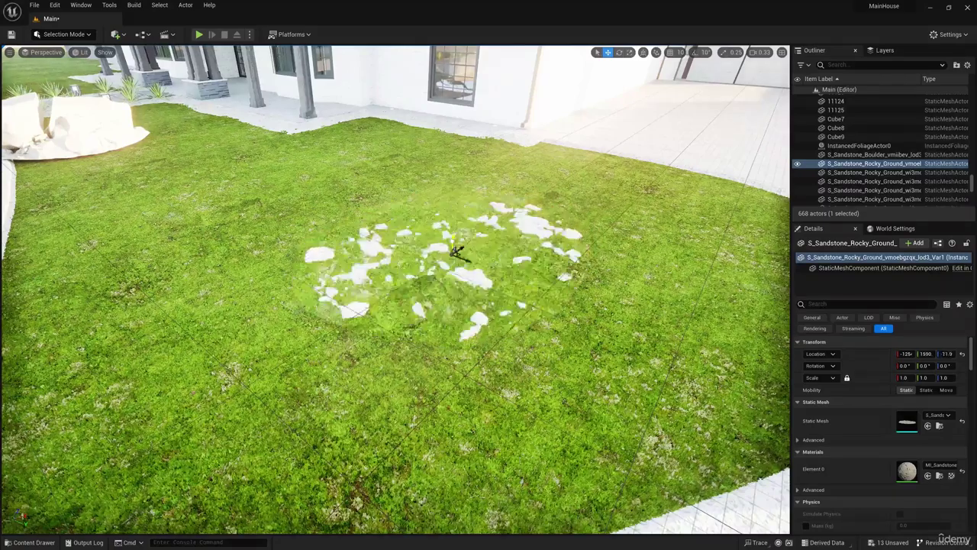
pyautogui.moveTo(451, 235); pyautogui.dragTo(443, 256, button='right')
# - Move the Sandstone Boulder onto the rocky ground patch, rotate it to about 109.3° and scale it to about 0.856
pyautogui.click(191, 284)
pyautogui.moveTo(211, 280); pyautogui.dragTo(725, 339)
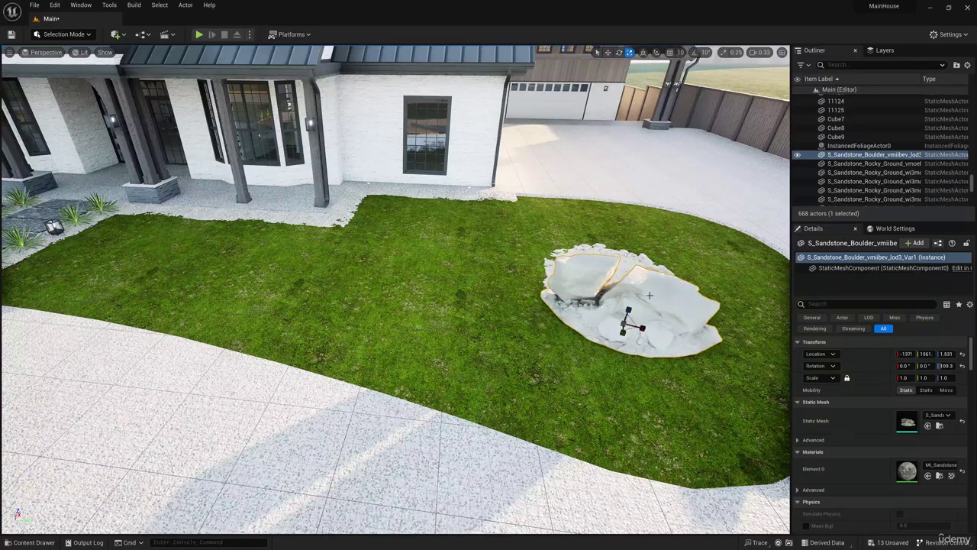
pyautogui.click(607, 53)
# - Reposition the boulder toward the back of the rocky patch and adjust its height so its base blends into the ground
pyautogui.moveTo(427, 198); pyautogui.dragTo(326, 264, button='right')
pyautogui.moveTo(427, 252); pyautogui.dragTo(503, 255, button='right')
pyautogui.moveTo(442, 214); pyautogui.dragTo(451, 252)
pyautogui.moveTo(450, 252); pyautogui.dragTo(496, 256, button='right')
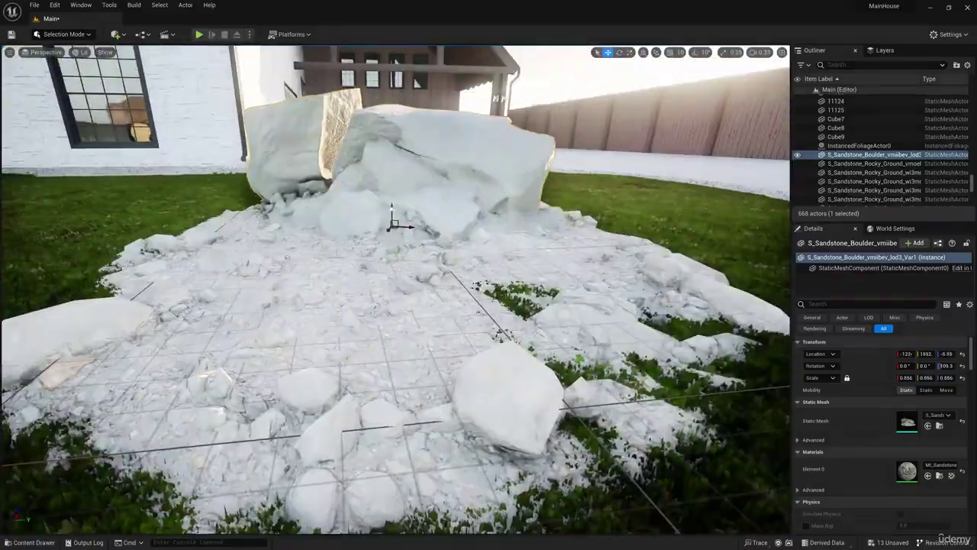
pyautogui.moveTo(387, 205); pyautogui.dragTo(305, 252, button='right')
pyautogui.moveTo(434, 253); pyautogui.dragTo(423, 251)
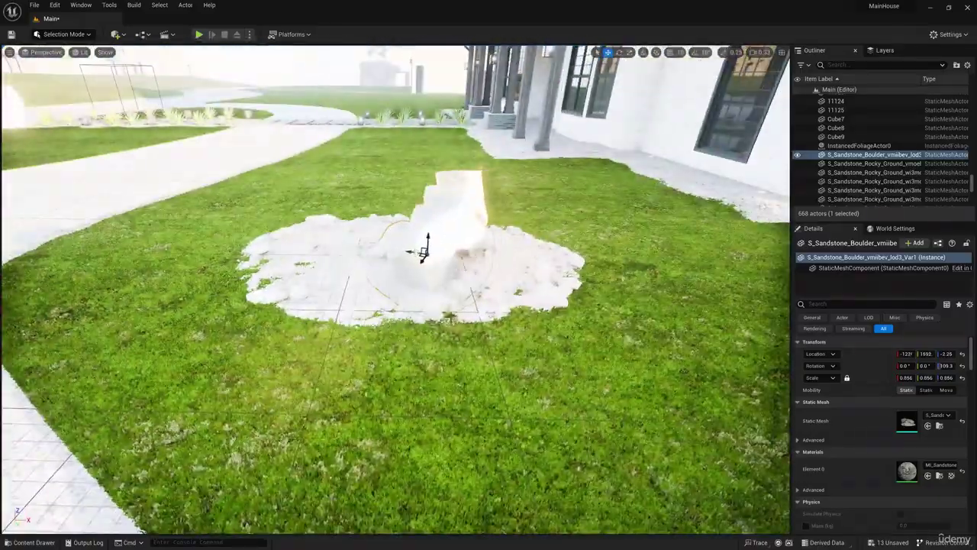
# - Place a copy of the Var4 yucca at the edge of the rocky patch, beside the boulder
pyautogui.moveTo(423, 251); pyautogui.dragTo(568, 259, button='right')
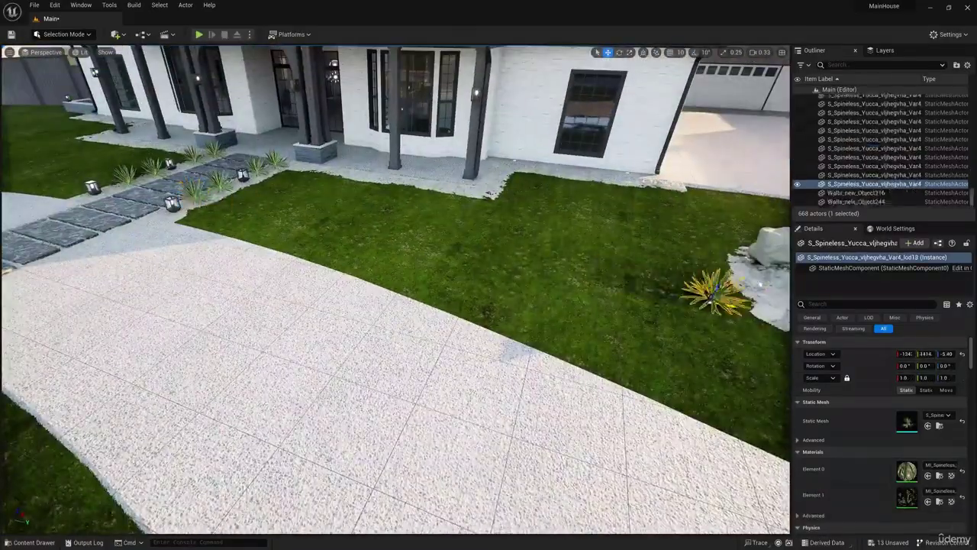
pyautogui.press('f')
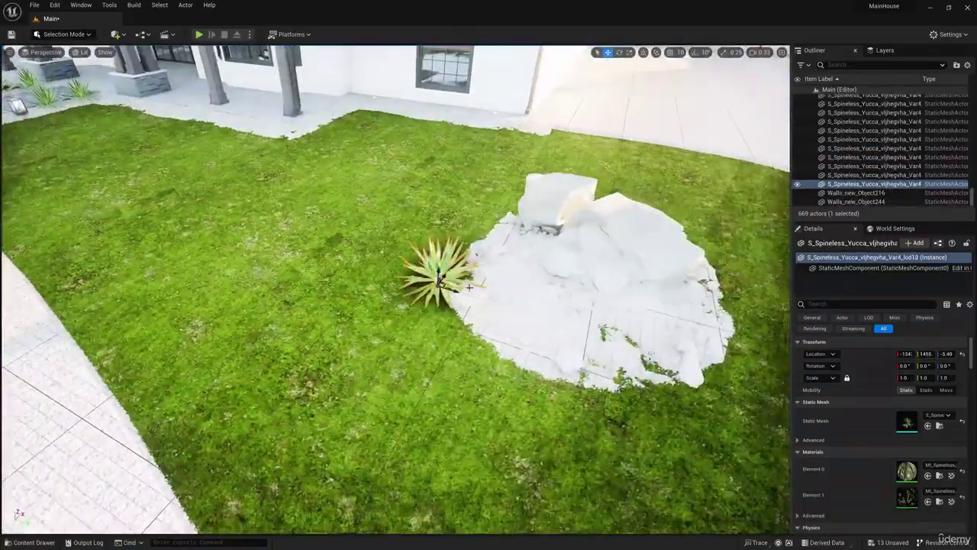
pyautogui.moveTo(439, 277); pyautogui.dragTo(471, 255)
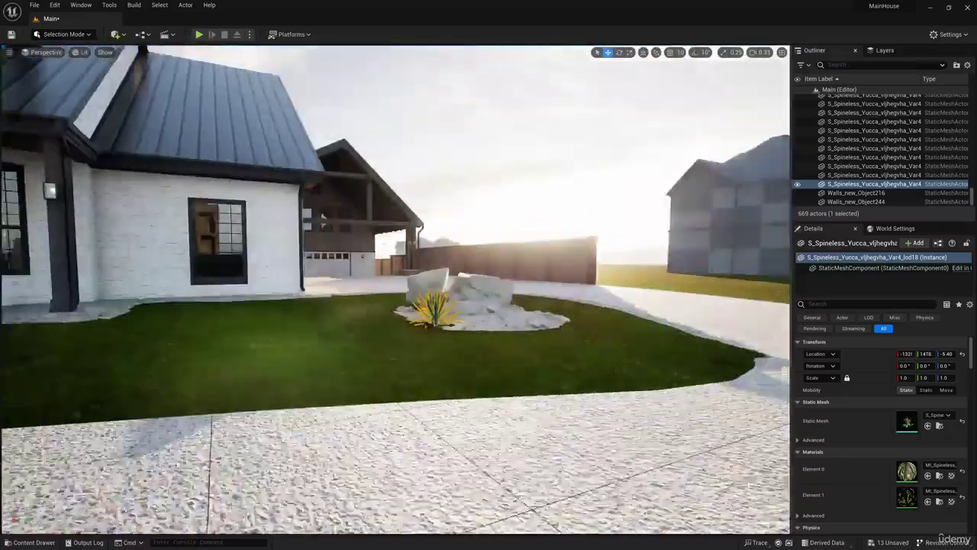
pyautogui.moveTo(471, 255); pyautogui.dragTo(419, 306, button='right')
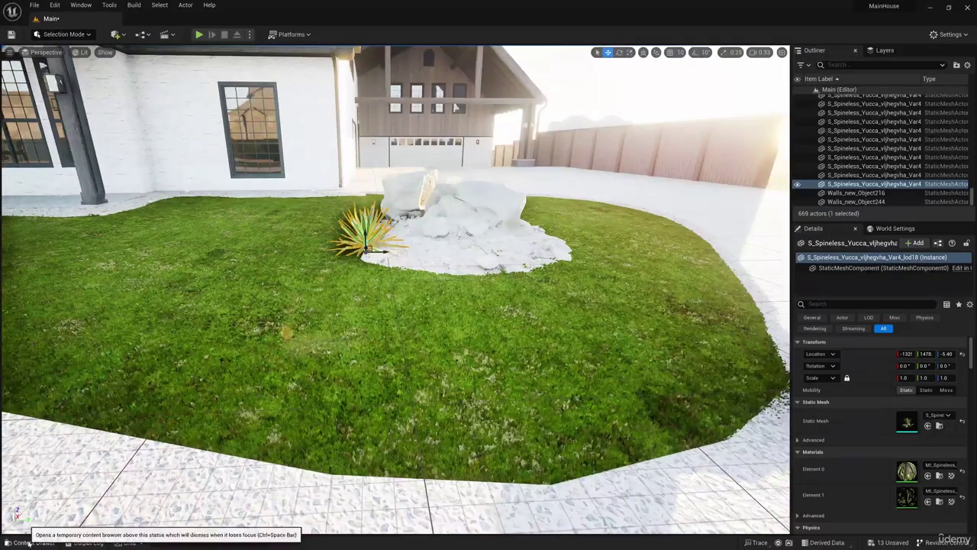
# - Open the 3D Plants collection in Quixel Bridge and select the Cactus asset with two branching prickly stems
pyautogui.click(117, 35)
pyautogui.click(145, 67)
pyautogui.click(296, 224)
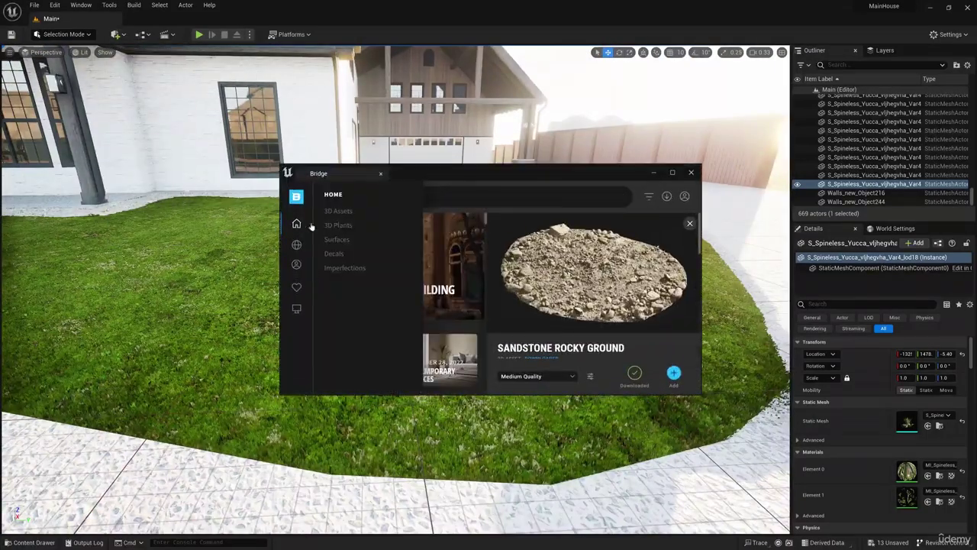
pyautogui.click(338, 227)
pyautogui.moveTo(701, 394); pyautogui.dragTo(801, 482)
pyautogui.scroll(-14, 429, 366)
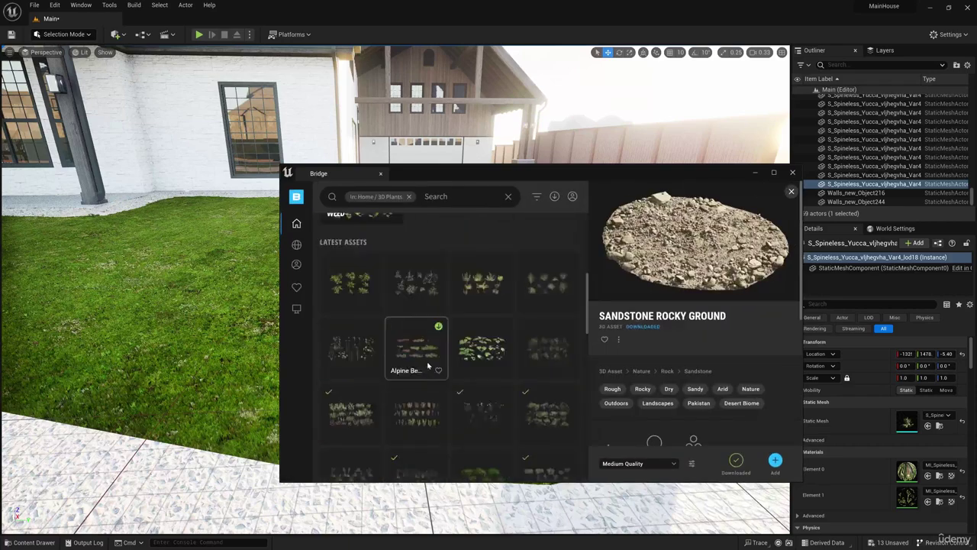
pyautogui.scroll(-3, 429, 384)
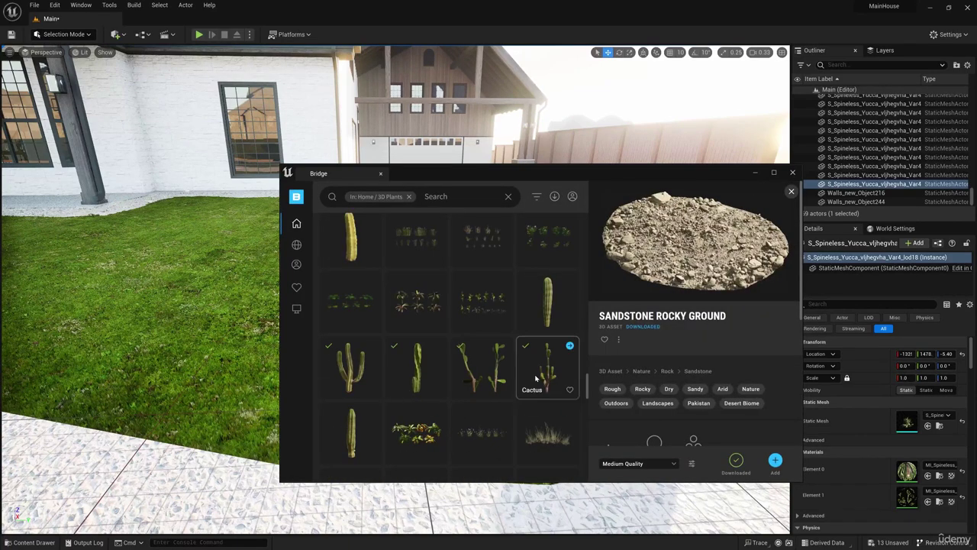
pyautogui.click(355, 375)
pyautogui.click(524, 375)
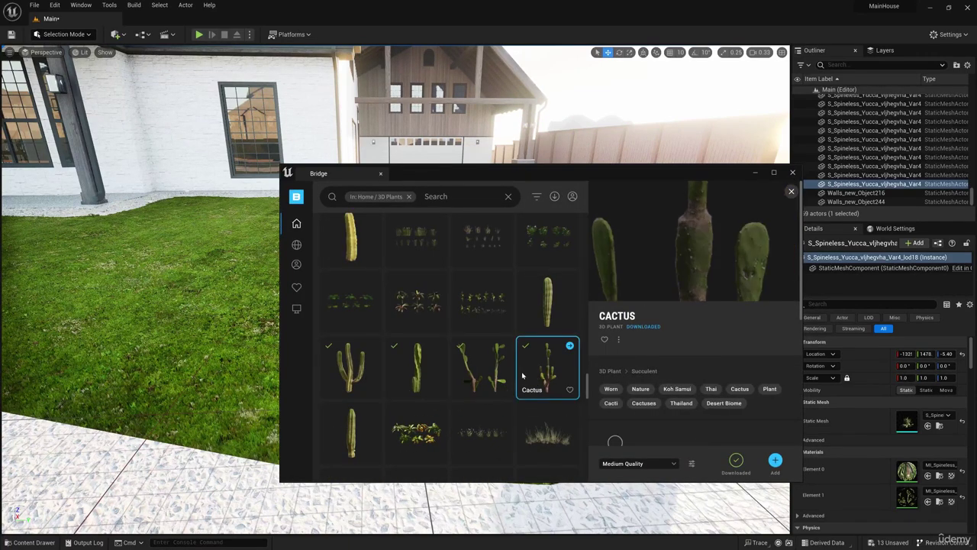
pyautogui.click(495, 374)
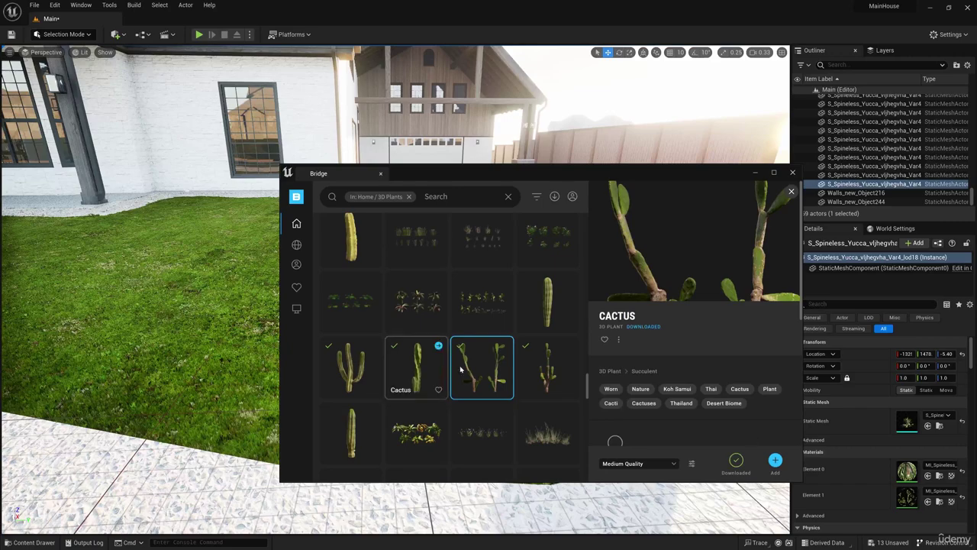
# - Place the branching cactus on the rocky patch between the yucca and the boulder, and rotate it in place
pyautogui.moveTo(460, 369); pyautogui.dragTo(240, 304)
pyautogui.moveTo(410, 175); pyautogui.dragTo(615, 274)
pyautogui.moveTo(244, 298); pyautogui.dragTo(418, 243)
pyautogui.moveTo(418, 243); pyautogui.dragTo(366, 305, button='right')
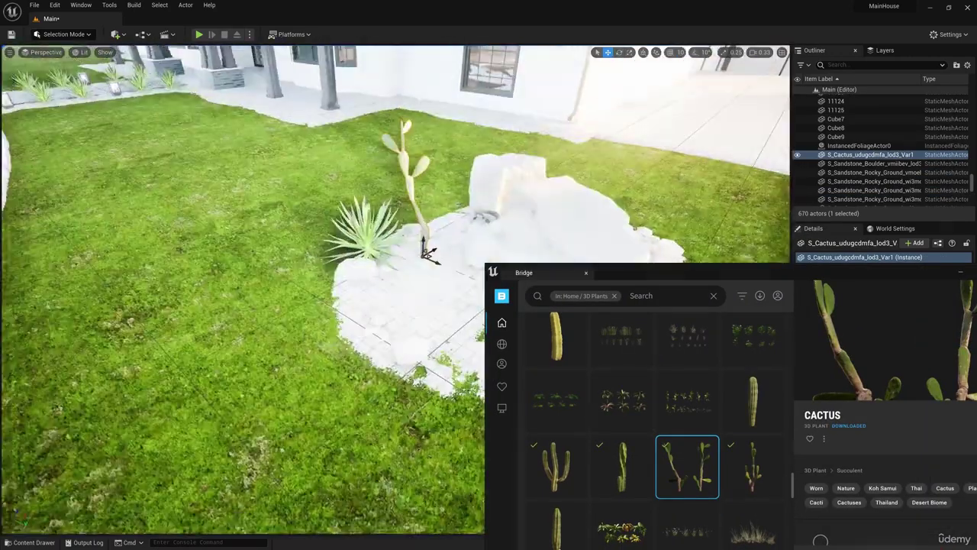
pyautogui.press('e')
pyautogui.moveTo(428, 270); pyautogui.dragTo(471, 264)
pyautogui.moveTo(472, 264); pyautogui.dragTo(534, 226, button='right')
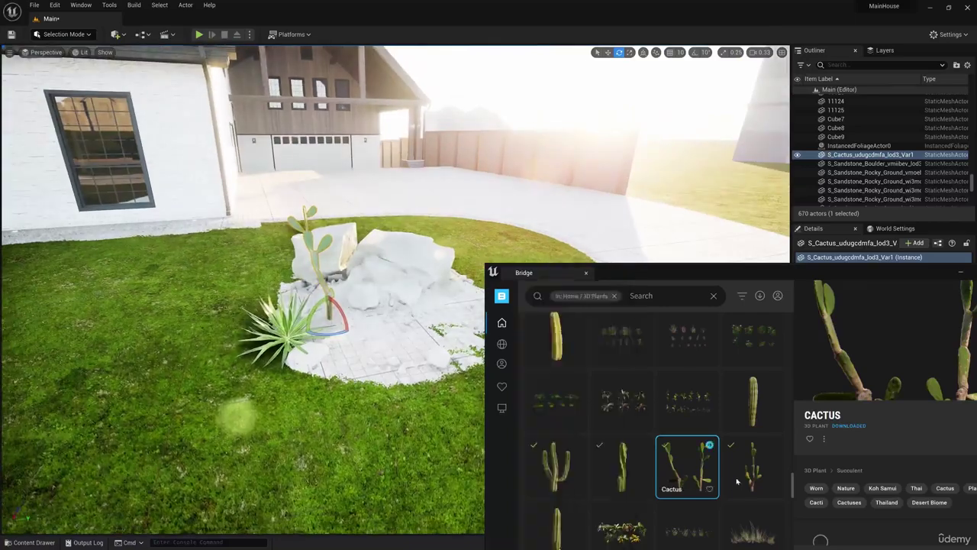
# - Place the upright, paddle-leaved Cactus asset on the rocky patch in front of the boulder's far side
pyautogui.moveTo(737, 481); pyautogui.dragTo(432, 324)
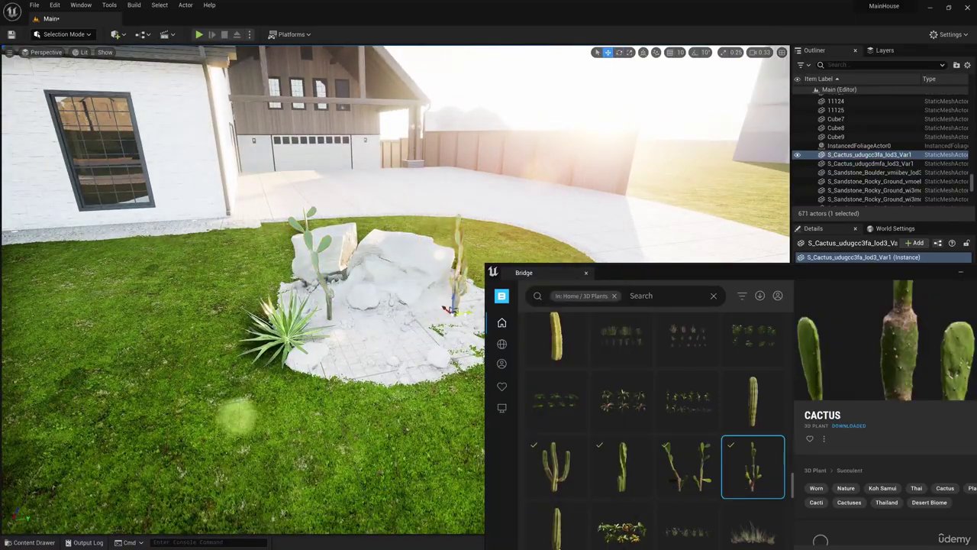
pyautogui.moveTo(431, 324); pyautogui.dragTo(374, 339, button='right')
# - Browse the 3D plants in Bridge for further planting, previewing Thatching Grass and White Everlasting
pyautogui.click(746, 517)
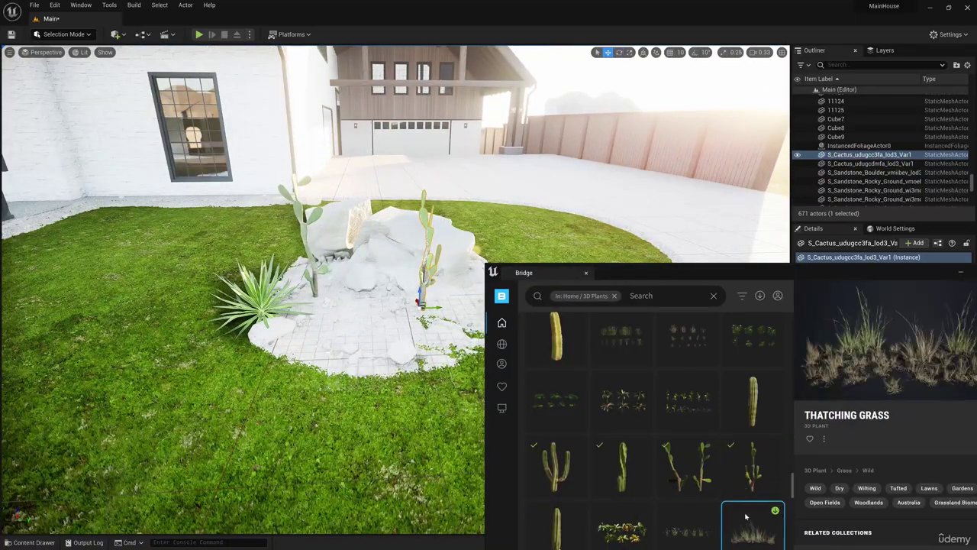
pyautogui.scroll(-2, 668, 435)
pyautogui.click(664, 450)
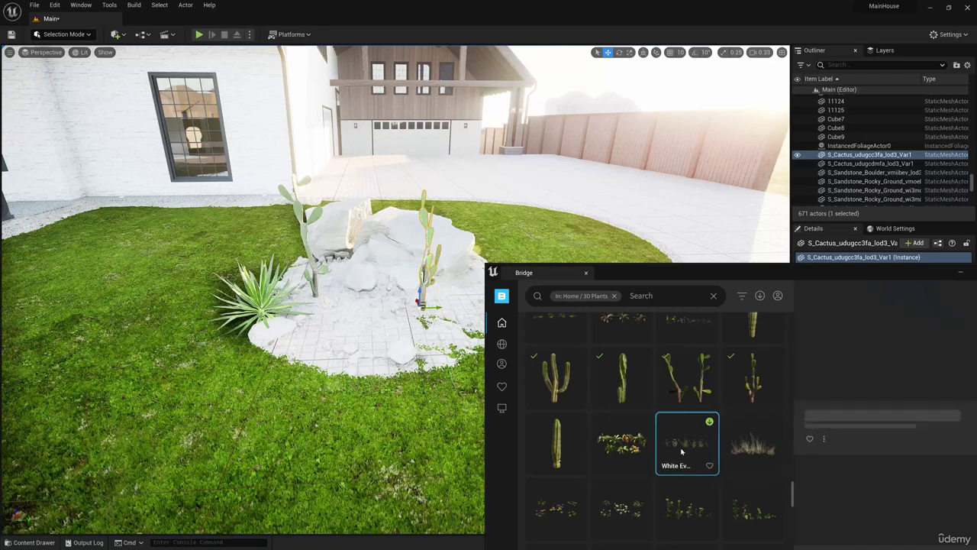
pyautogui.scroll(5, 672, 469)
pyautogui.scroll(3, 677, 475)
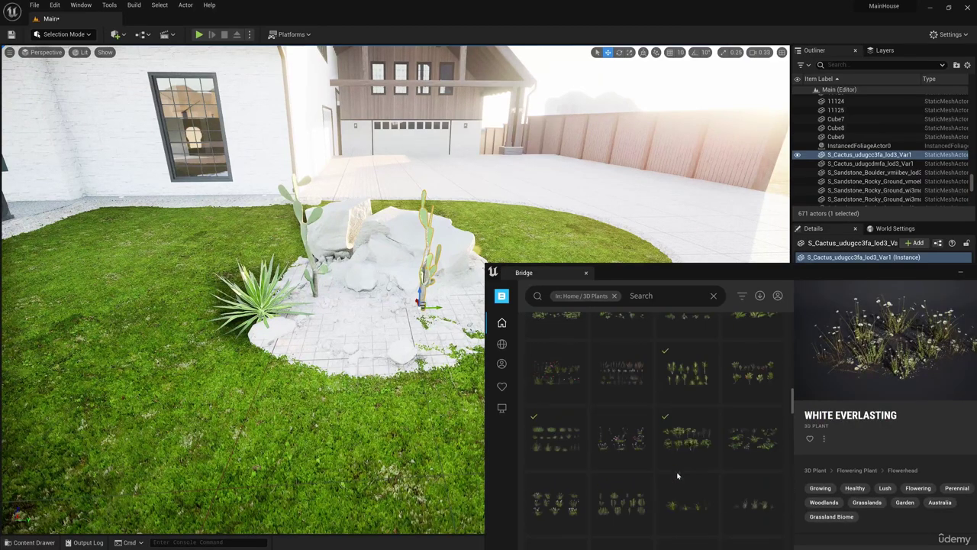
pyautogui.scroll(6, 677, 475)
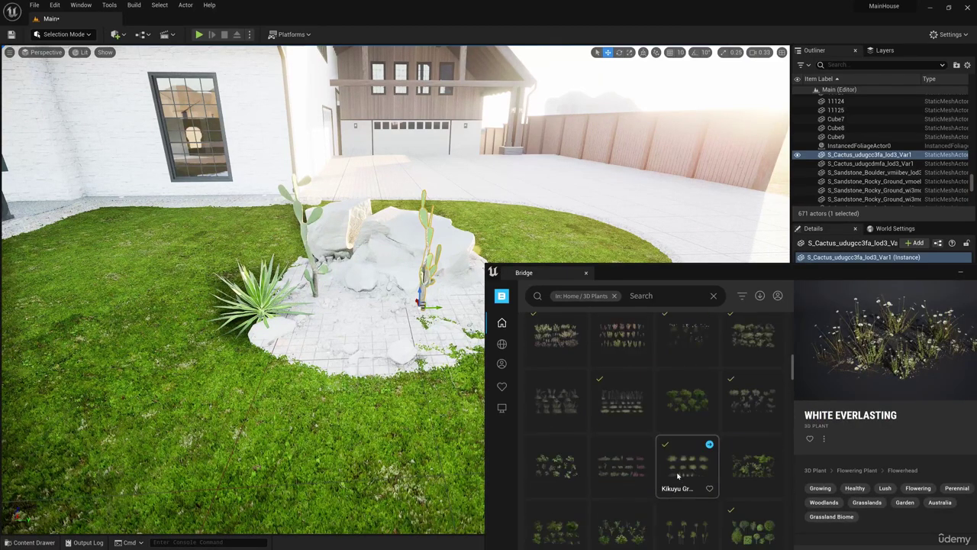
# - Add the Var2 form of the upright cactus near the boulder and select the branching cactus beside the yucca
pyautogui.moveTo(397, 329); pyautogui.dragTo(362, 401, button='right')
pyautogui.keyDown('alt'); pyautogui.moveTo(257, 303); pyautogui.dragTo(405, 237); pyautogui.keyUp('alt')
pyautogui.moveTo(405, 237); pyautogui.dragTo(519, 53, button='right')
pyautogui.click(221, 273)
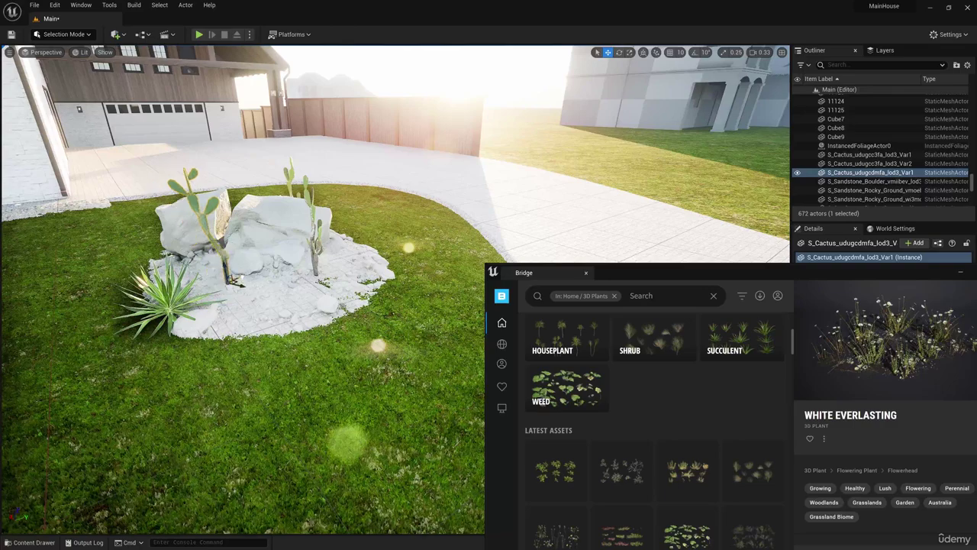
pyautogui.moveTo(229, 275)
pyautogui.mouseDown(button='right')
pyautogui.moveTo(260, 259)
pyautogui.moveTo(213, 306)
pyautogui.moveTo(397, 275)
pyautogui.moveTo(229, 290)
pyautogui.mouseUp(button='right')
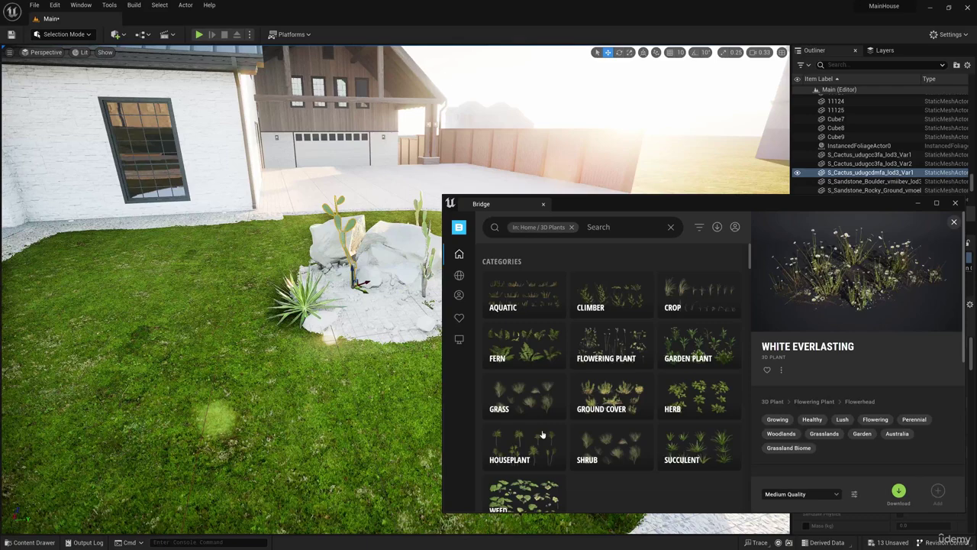
# - Look through more 3D plants in Bridge, preview Spineless Yucca and close the library
pyautogui.click(541, 433)
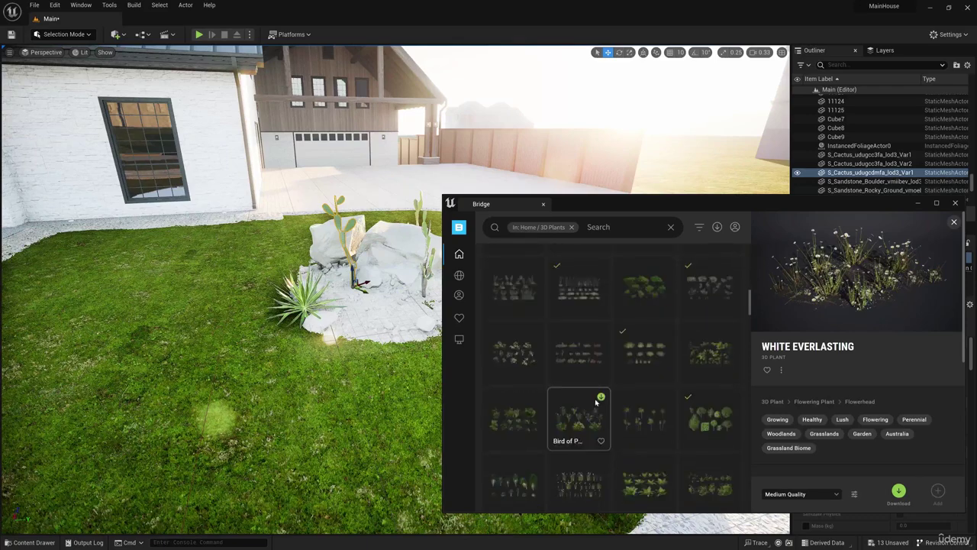
pyautogui.scroll(-3, 603, 409)
pyautogui.click(641, 432)
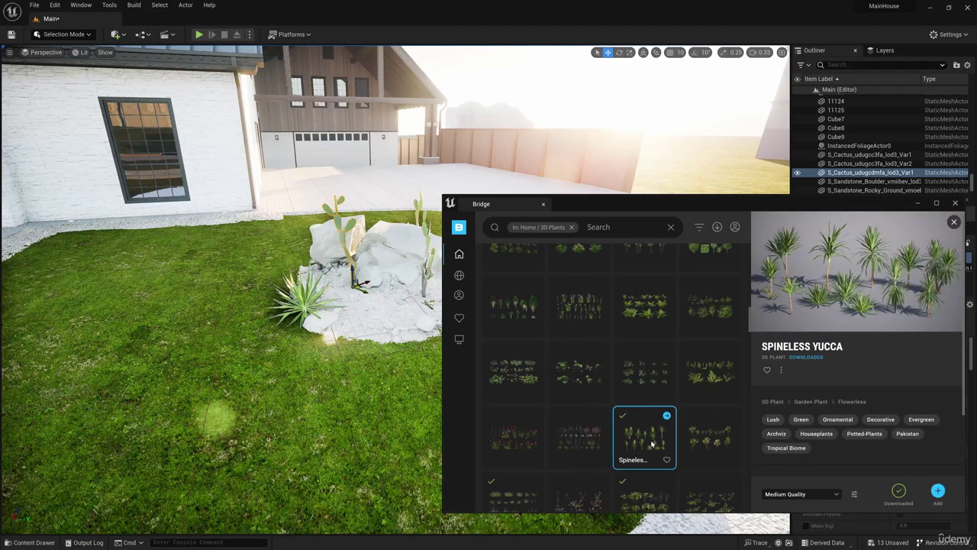
pyautogui.click(955, 202)
# - Open the Spineless_Yucca folder in the Megascans 3D_Plants content and place the Var11 yucca on the rocky patch
pyautogui.click(29, 542)
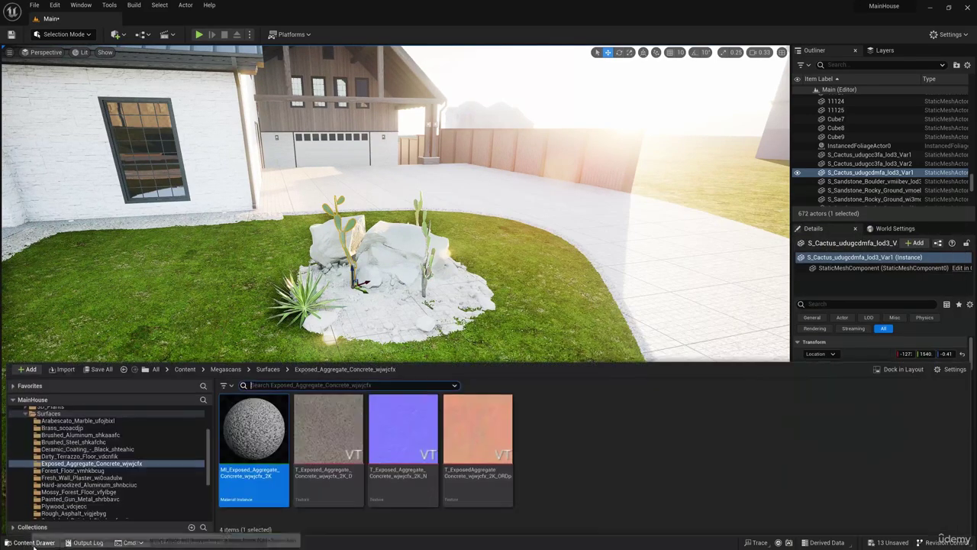
pyautogui.click(55, 408)
pyautogui.scroll(2, 55, 424)
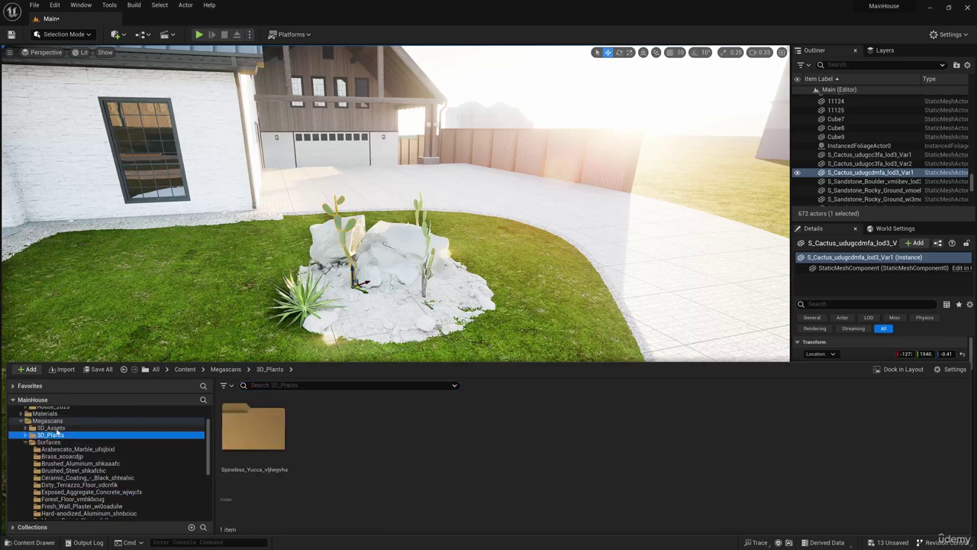
pyautogui.click(26, 435)
pyautogui.click(54, 443)
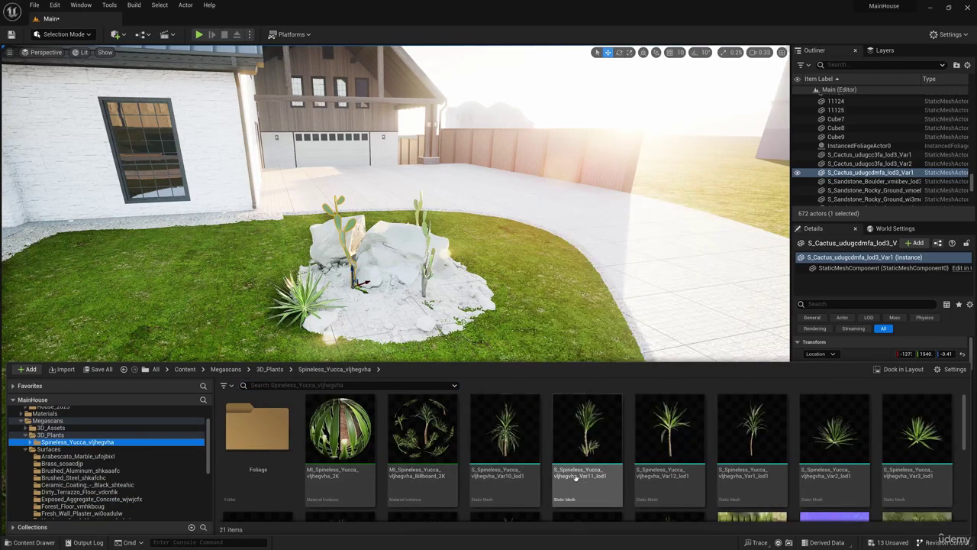
pyautogui.moveTo(588, 448); pyautogui.dragTo(388, 299)
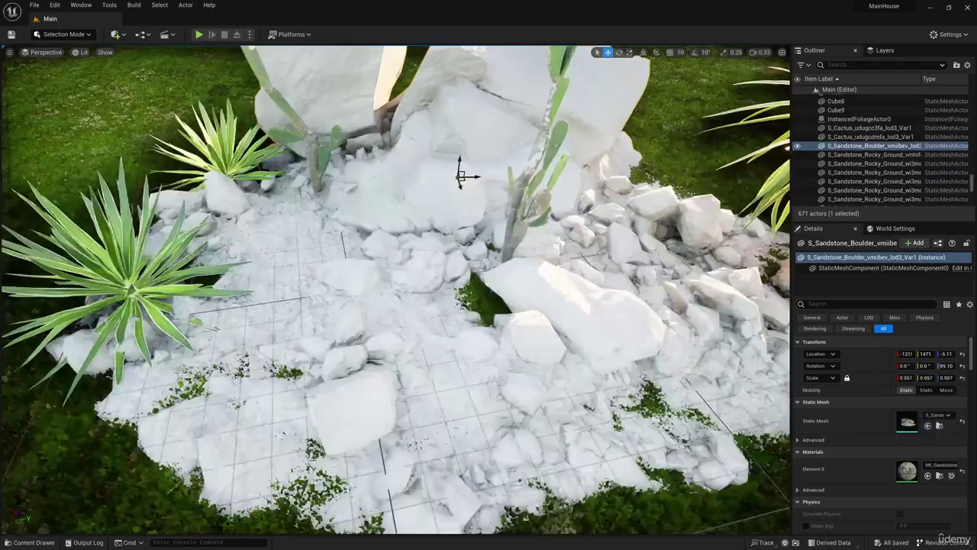
# - Try a copy of the small Var3 yucca in the middle of the rocky patch and delete it
pyautogui.scroll(-5, 458, 183)
pyautogui.click(303, 210)
pyautogui.keyDown('alt'); pyautogui.moveTo(313, 203); pyautogui.dragTo(434, 299); pyautogui.keyUp('alt')
pyautogui.scroll(5, 434, 300)
pyautogui.moveTo(434, 300); pyautogui.dragTo(427, 251, button='right')
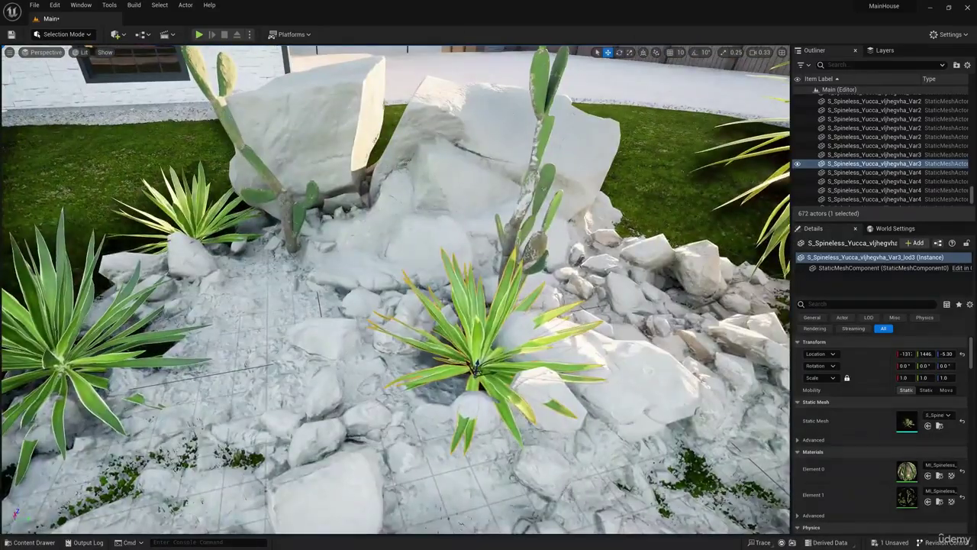
pyautogui.press('Delete')
# - Find Leptadenia among the Sandy shrubs in Bridge's 3D Plants and add it to the project at Medium Quality
pyautogui.scroll(-8, 427, 290)
pyautogui.click(118, 36)
pyautogui.click(134, 69)
pyautogui.scroll(-5, 496, 329)
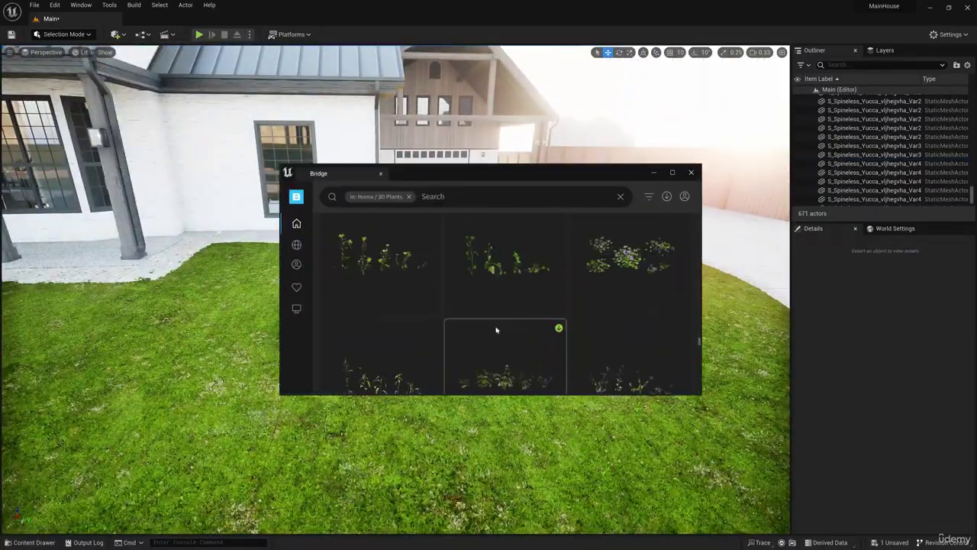
pyautogui.click(496, 329)
pyautogui.scroll(-5, 378, 370)
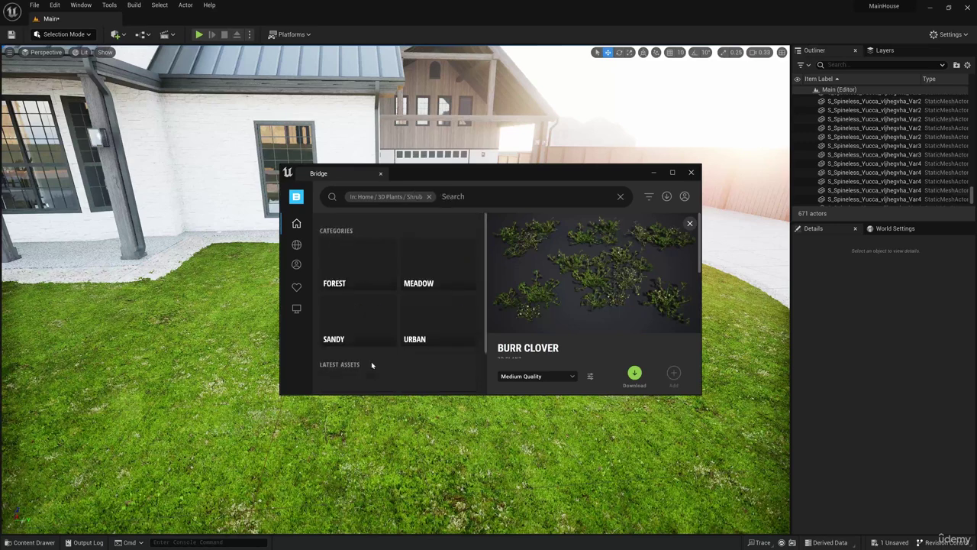
pyautogui.click(335, 336)
pyautogui.click(350, 280)
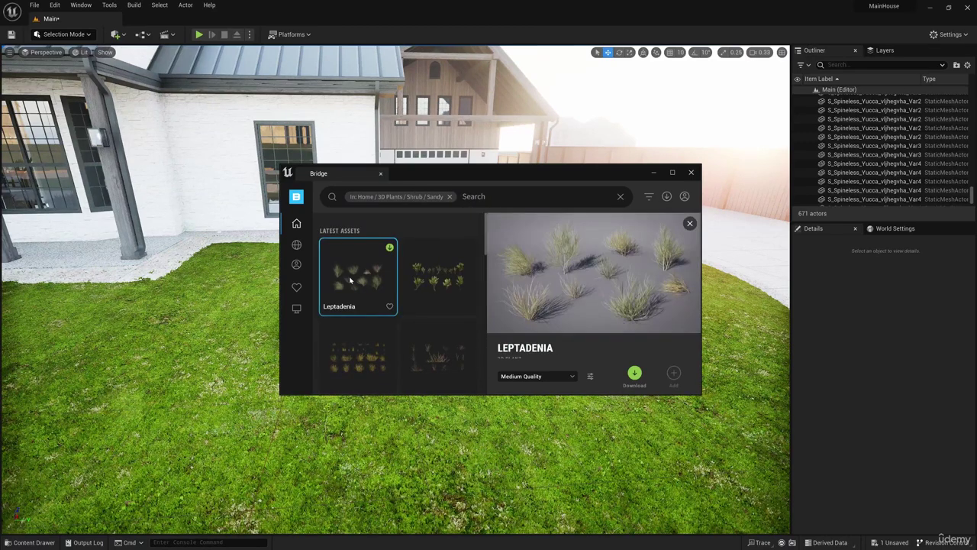
pyautogui.click(672, 376)
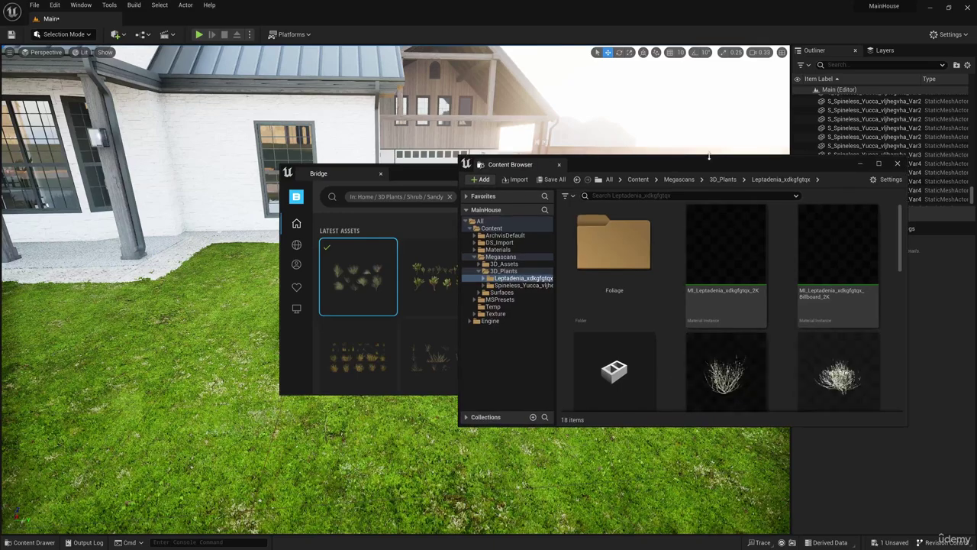
# - Close Bridge and place the Leptadenia Var3 shrub on the rocky patch in front of the boulder
pyautogui.moveTo(672, 163); pyautogui.dragTo(409, 280)
pyautogui.click(690, 172)
pyautogui.scroll(-4, 458, 450)
pyautogui.scroll(2, 497, 436)
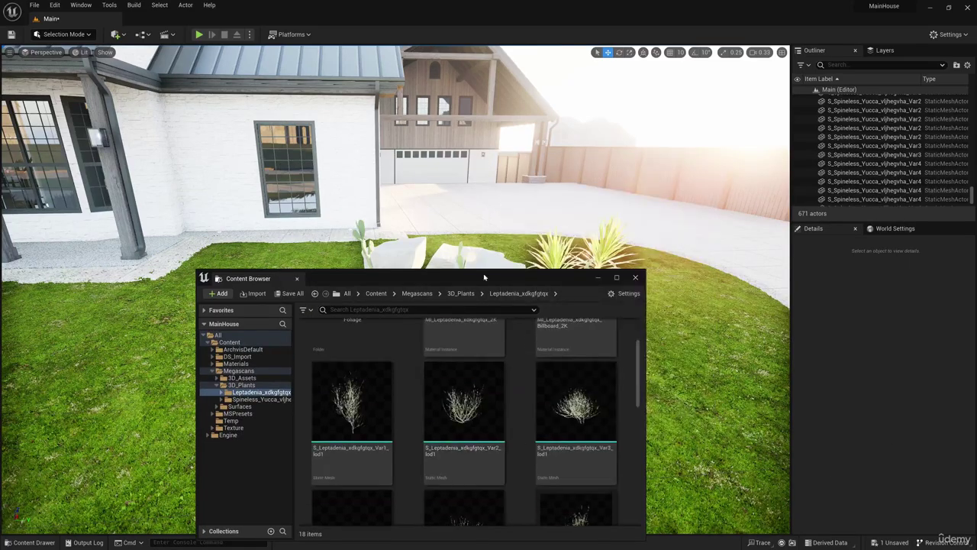
pyautogui.moveTo(485, 280); pyautogui.dragTo(254, 303)
pyautogui.moveTo(345, 427); pyautogui.dragTo(456, 342)
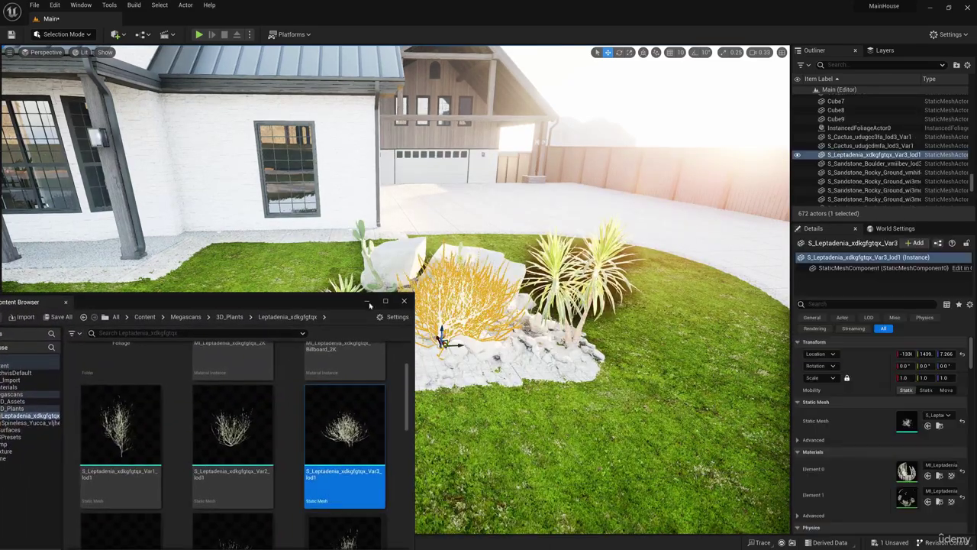
pyautogui.click(368, 301)
# - Scale the Leptadenia shrub uniformly to about 0.546
pyautogui.moveTo(374, 307); pyautogui.dragTo(290, 351, button='right')
pyautogui.press('r')
pyautogui.moveTo(429, 299); pyautogui.dragTo(399, 319)
pyautogui.press('w')
# - Reposition the Leptadenia shrub among the rocks and sink its base to a height of about -0.35
pyautogui.moveTo(429, 298); pyautogui.dragTo(597, 42, button='right')
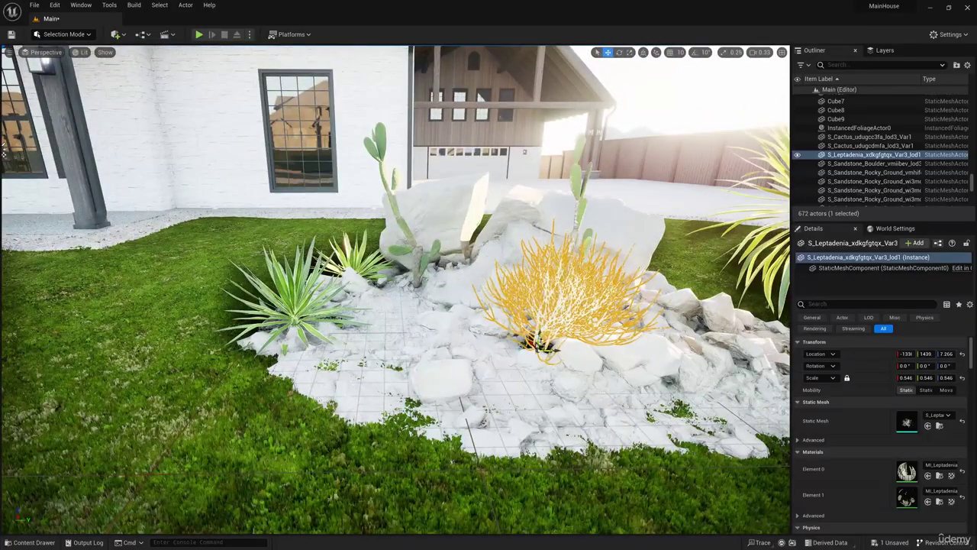
pyautogui.moveTo(489, 290); pyautogui.dragTo(657, 313, button='right')
pyautogui.moveTo(462, 289); pyautogui.dragTo(452, 287)
pyautogui.moveTo(452, 287); pyautogui.dragTo(267, 305, button='right')
pyautogui.moveTo(483, 269); pyautogui.dragTo(466, 273)
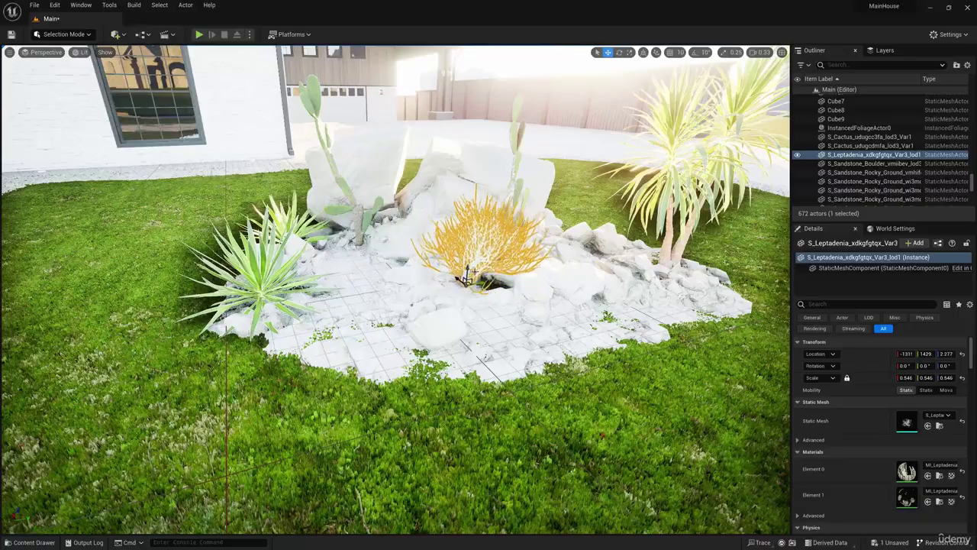
pyautogui.click(493, 153)
pyautogui.moveTo(493, 153); pyautogui.dragTo(615, 97, button='right')
pyautogui.click(512, 276)
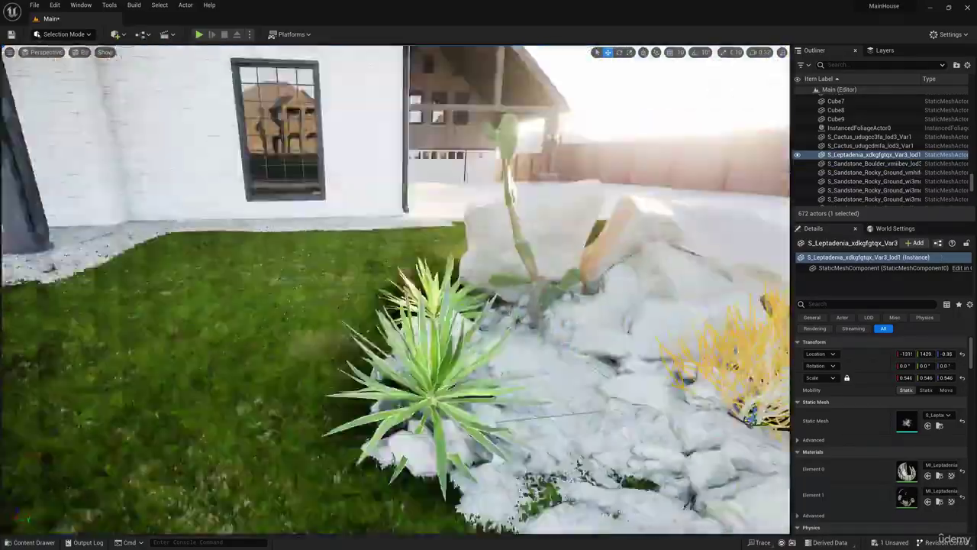
pyautogui.moveTo(394, 290)
pyautogui.mouseDown(button='right')
pyautogui.moveTo(519, 293)
pyautogui.moveTo(492, 305)
pyautogui.moveTo(427, 302)
pyautogui.moveTo(519, 306)
pyautogui.moveTo(412, 296)
pyautogui.mouseUp(button='right')
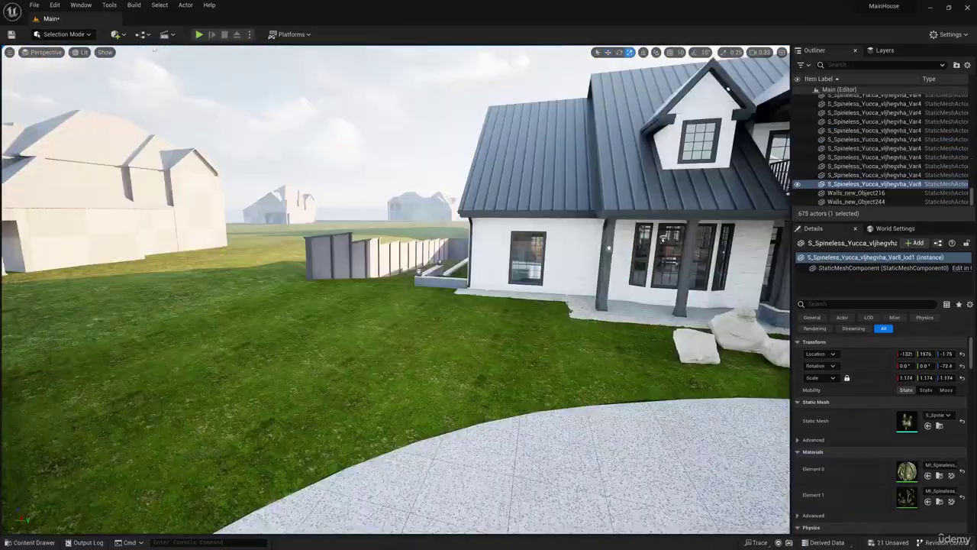
# - Open Quixel Bridge and save all unsaved changes in the project
pyautogui.click(115, 34)
pyautogui.click(149, 67)
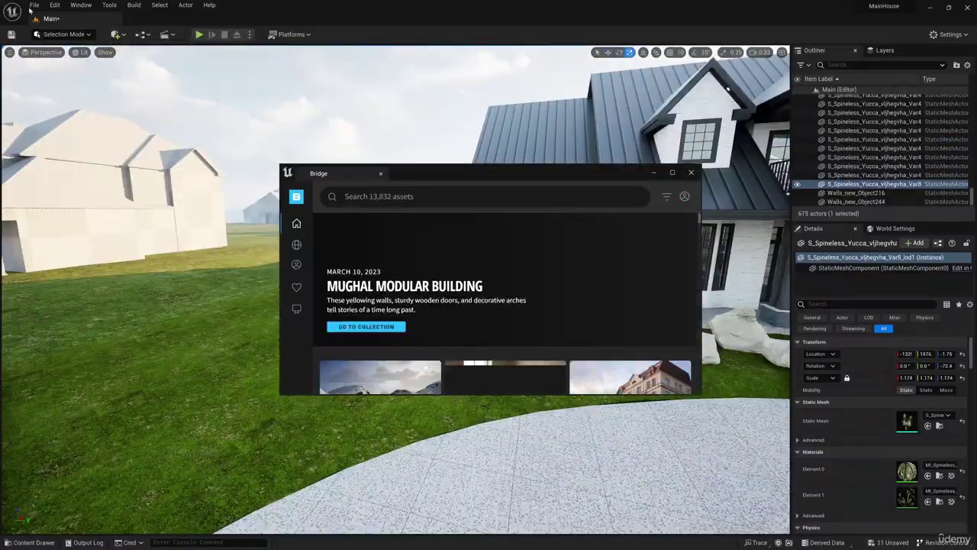
pyautogui.click(33, 6)
pyautogui.click(58, 105)
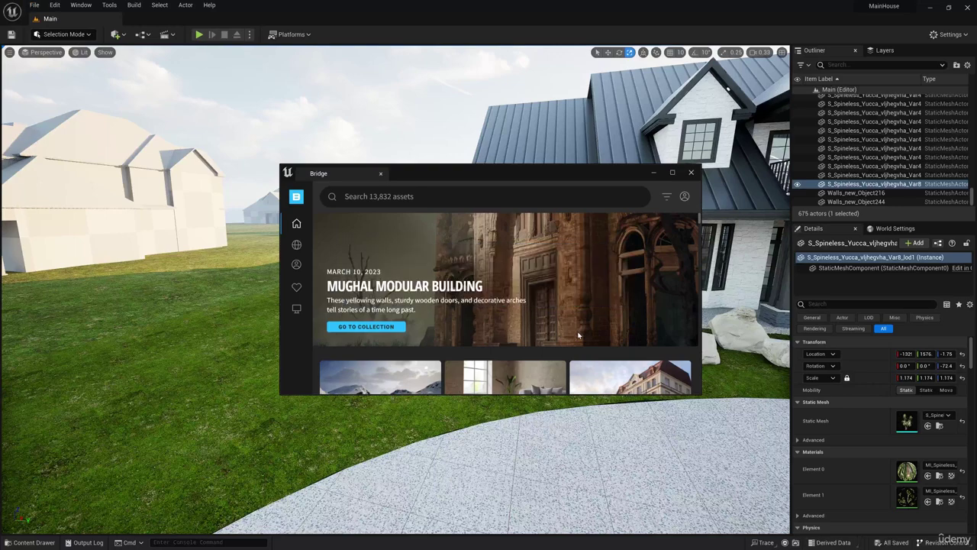
# - Find Boxwood among the 3D plants, download and add it at Medium Quality, close Bridge and open the Boxwood folder in the project content
pyautogui.moveTo(295, 243)
pyautogui.click(336, 227)
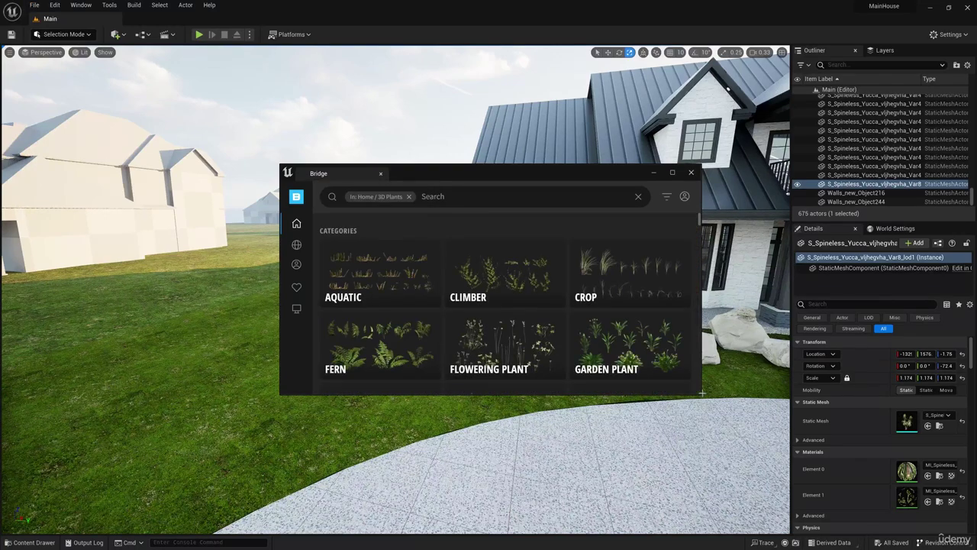
pyautogui.moveTo(701, 394); pyautogui.dragTo(785, 503)
pyautogui.scroll(-8, 568, 403)
pyautogui.scroll(-3, 569, 401)
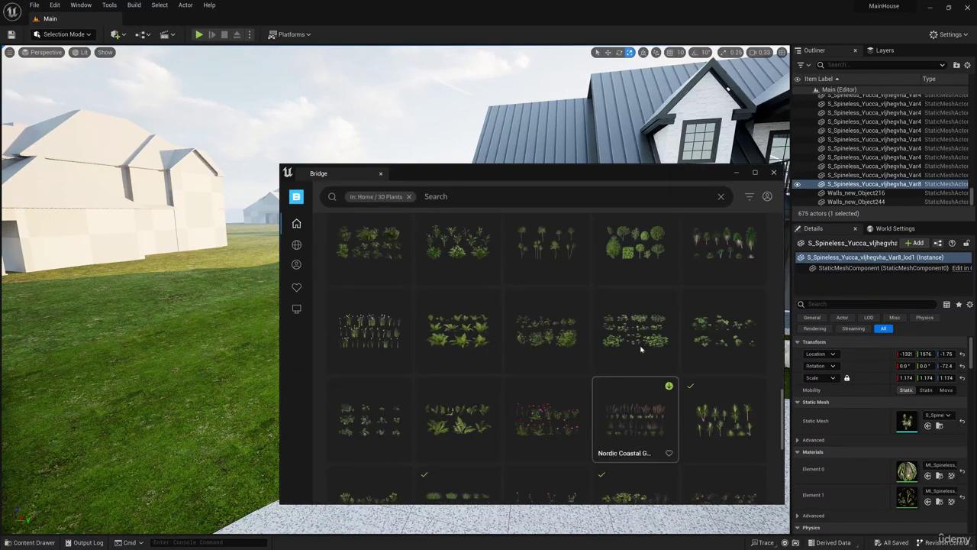
pyautogui.click(632, 263)
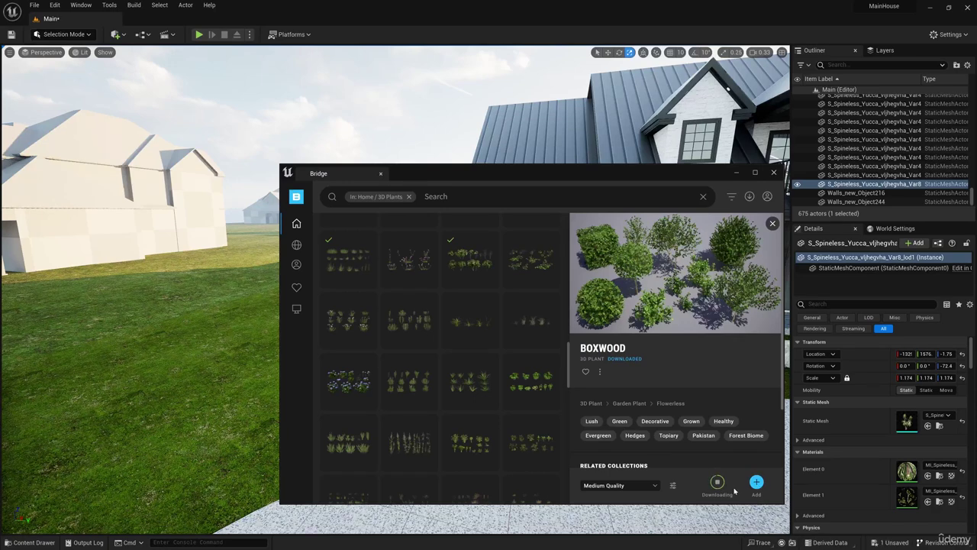
pyautogui.click(774, 174)
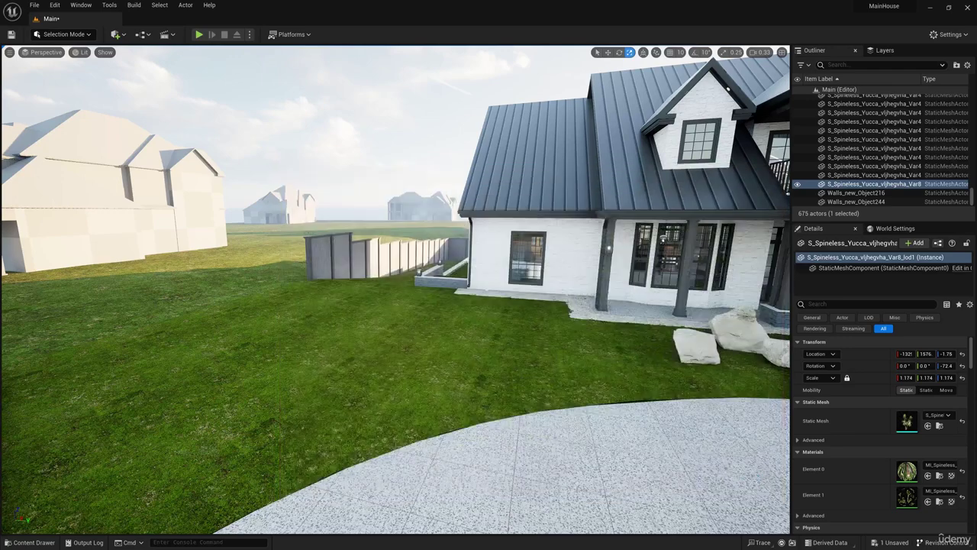
pyautogui.click(30, 542)
pyautogui.click(54, 467)
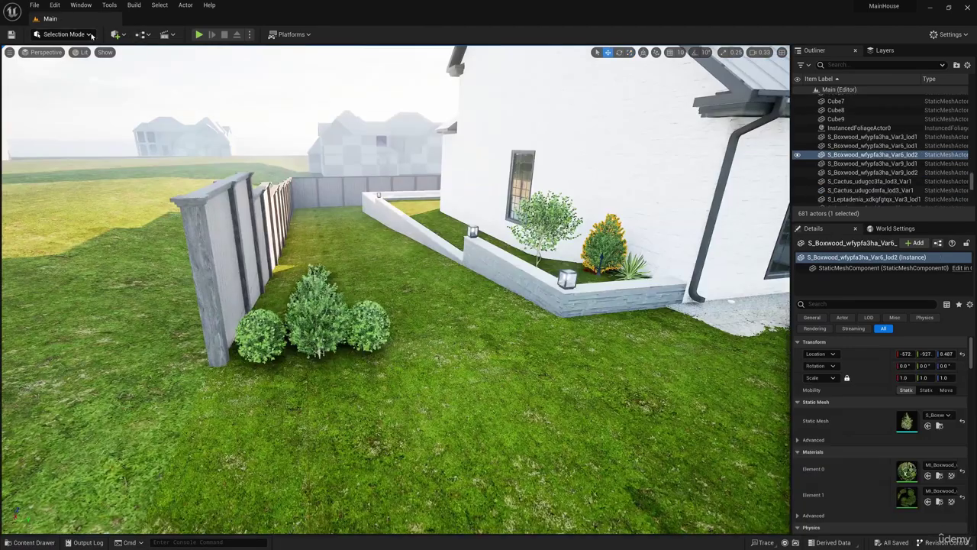
# - Browse Bridge's 3D plants for an ornamental grass, previewing Kikuyu Grass, Sea Wheatgrass and Dune Sword-Sedge
pyautogui.click(90, 35)
pyautogui.click(118, 35)
pyautogui.click(145, 69)
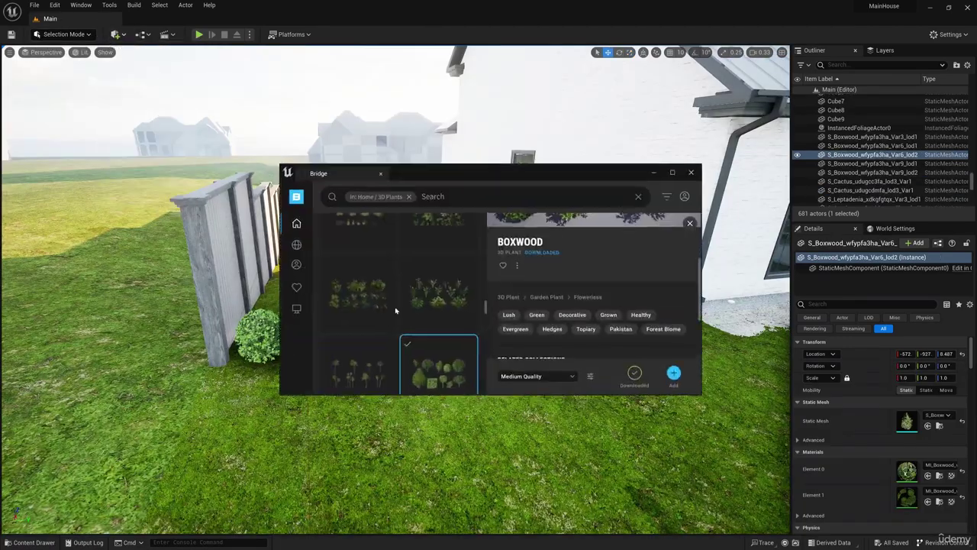
pyautogui.scroll(-3, 432, 337)
pyautogui.scroll(-1, 414, 340)
pyautogui.scroll(3, 411, 345)
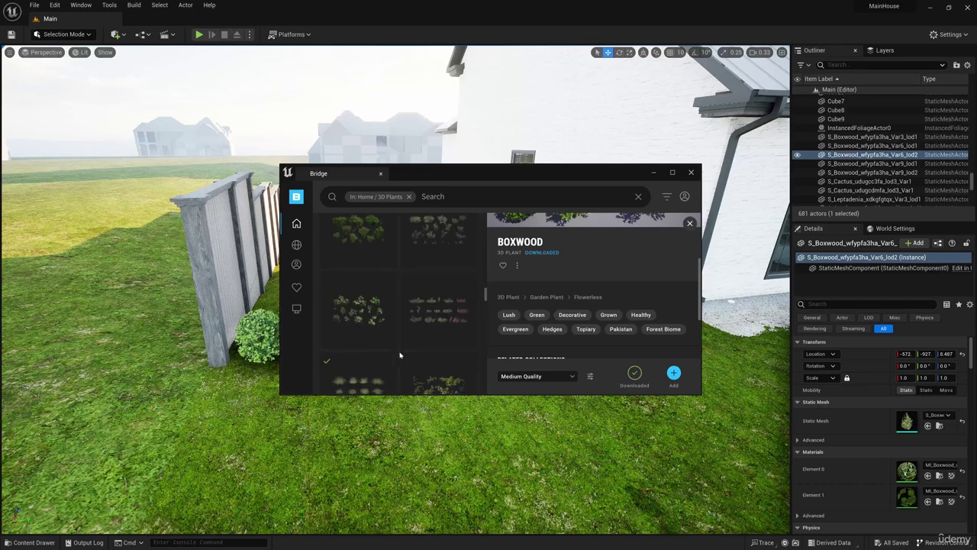
pyautogui.click(395, 357)
pyautogui.scroll(-5, 374, 313)
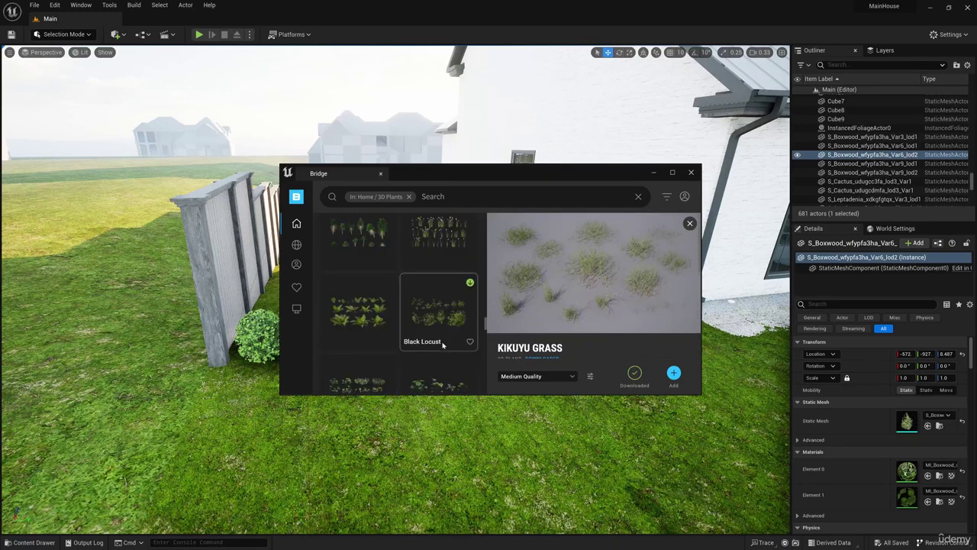
pyautogui.moveTo(699, 394); pyautogui.dragTo(779, 490)
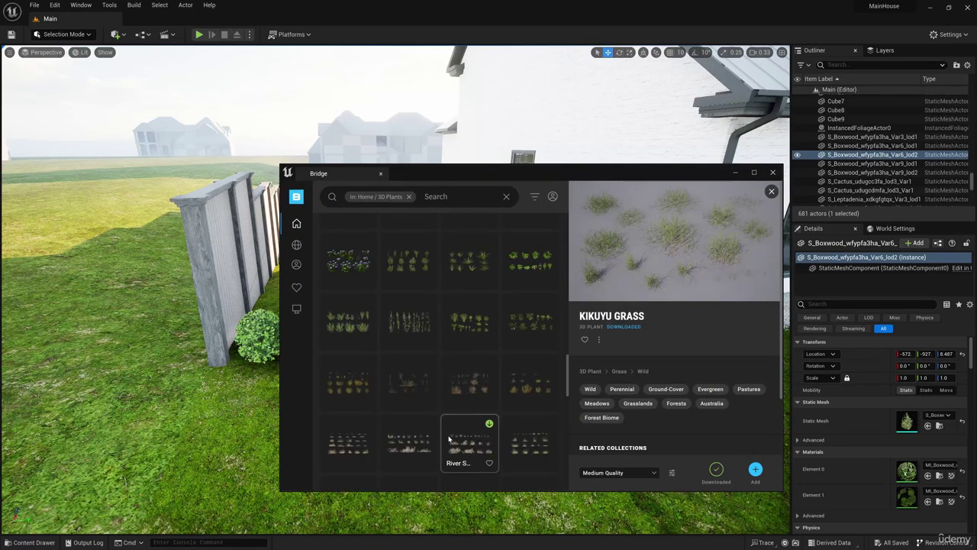
pyautogui.scroll(-4, 449, 439)
pyautogui.scroll(-2, 485, 435)
pyautogui.scroll(2, 485, 435)
pyautogui.click(345, 320)
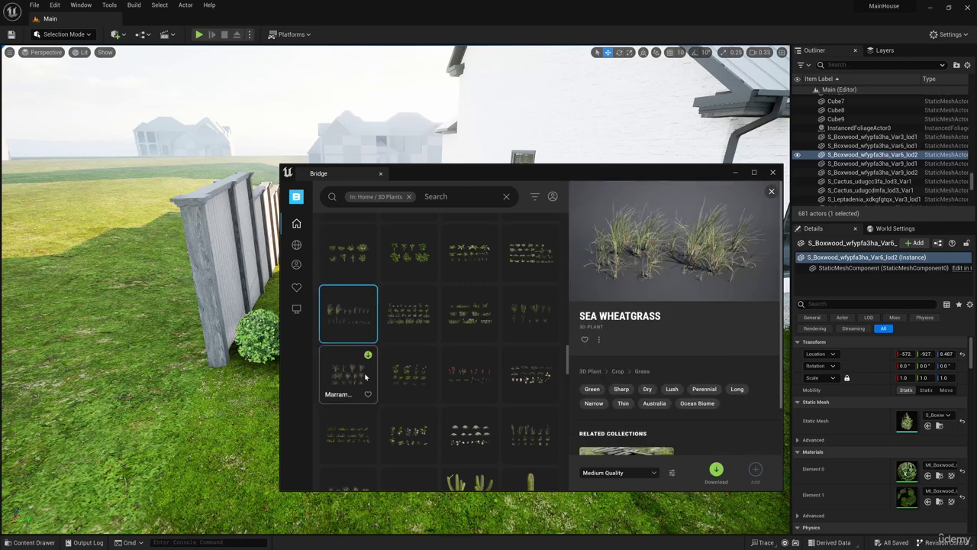
pyautogui.scroll(-1, 365, 376)
pyautogui.click(343, 402)
pyautogui.scroll(-7, 499, 441)
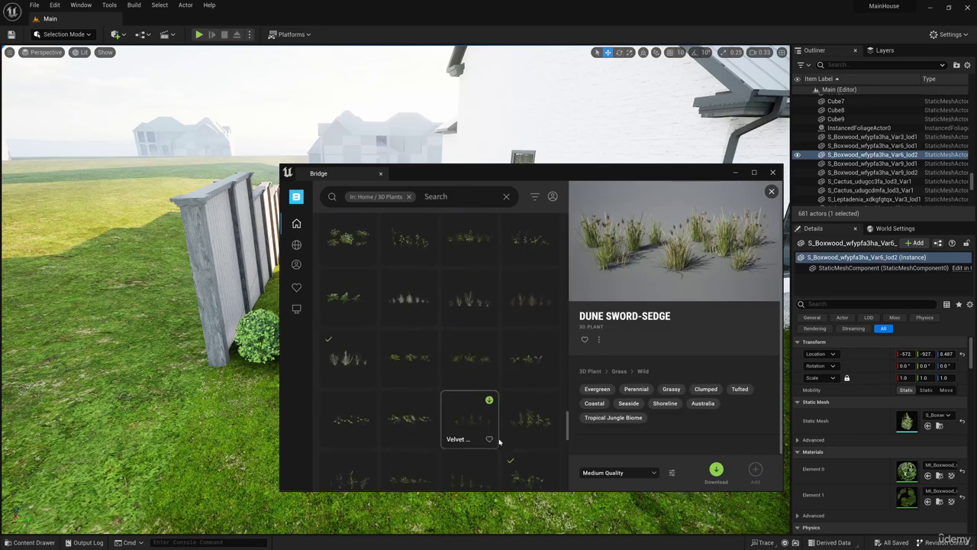
pyautogui.scroll(-5, 504, 447)
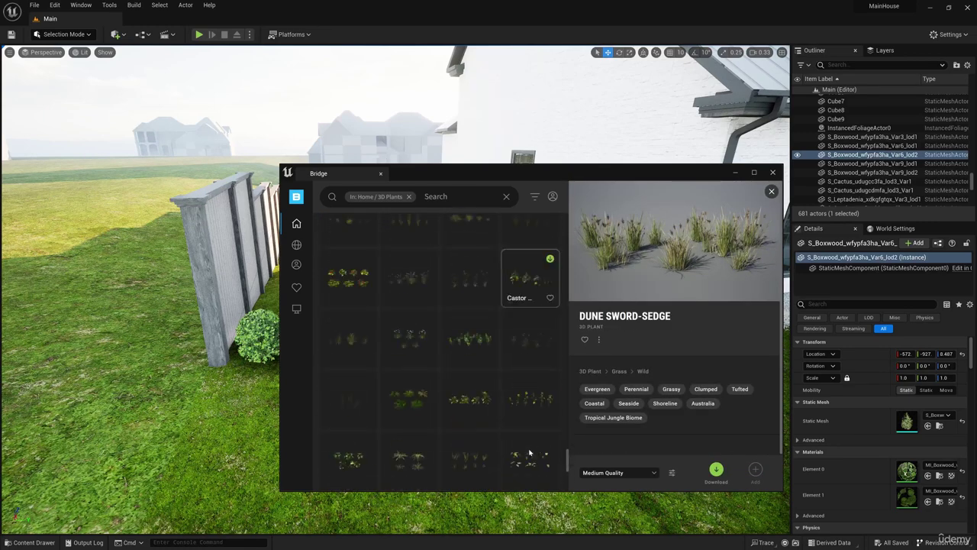
# - Download and add Basket Grass at Medium Quality, minimize Bridge and open the Basket Grass folder in the project content
pyautogui.scroll(1, 528, 453)
pyautogui.click(469, 264)
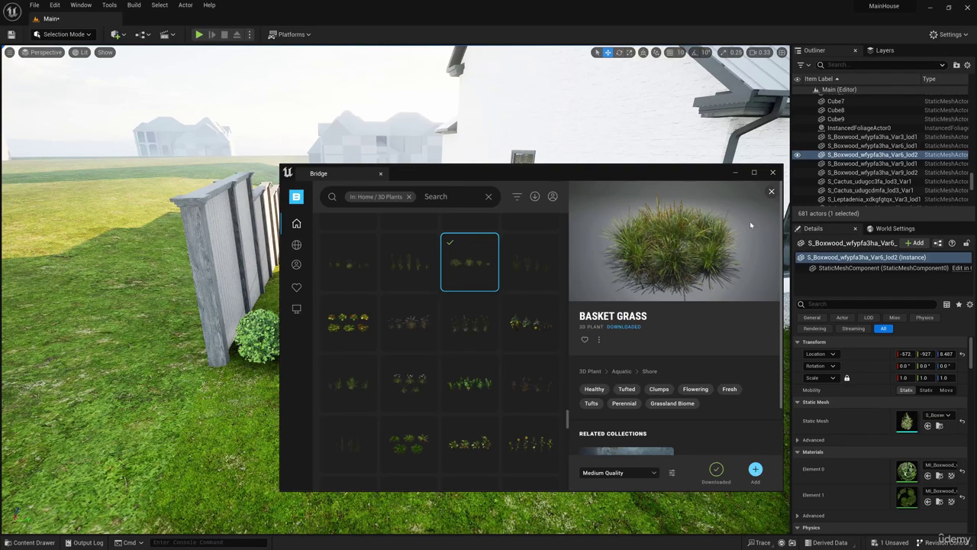
pyautogui.click(735, 172)
pyautogui.click(32, 541)
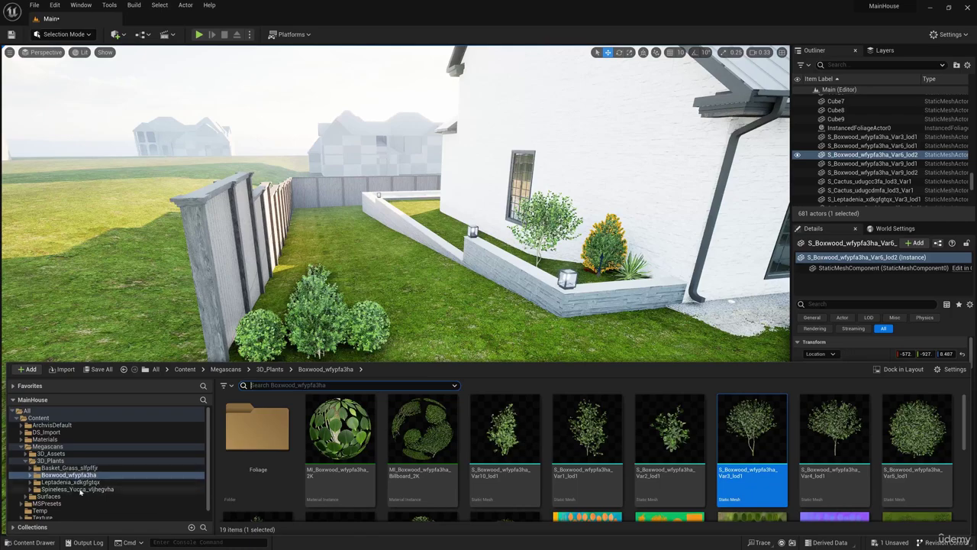
pyautogui.click(79, 489)
pyautogui.click(73, 467)
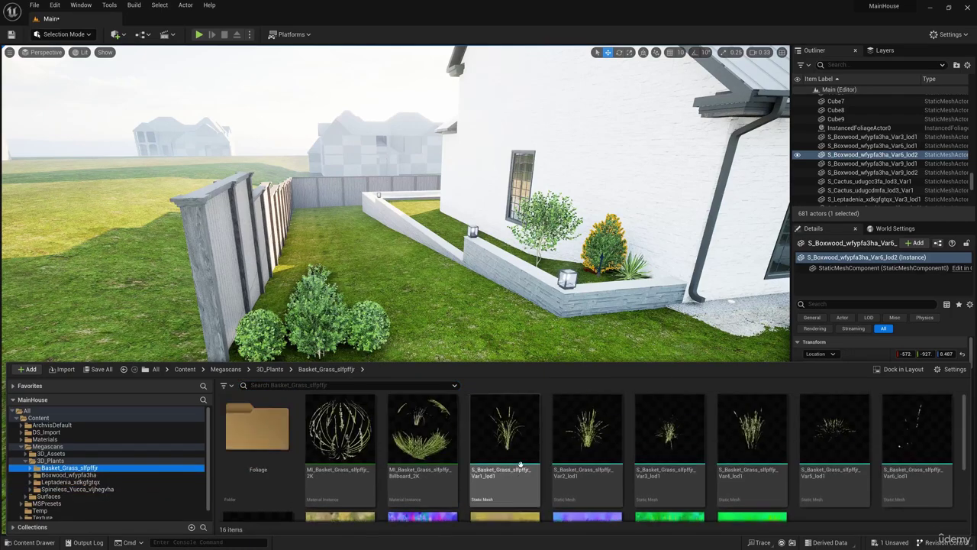
# - Place the Basket Grass Var4 mesh in the raised planter near the corner lamp and fine-tune its position beside the boxwoods
pyautogui.moveTo(752, 430); pyautogui.dragTo(584, 281)
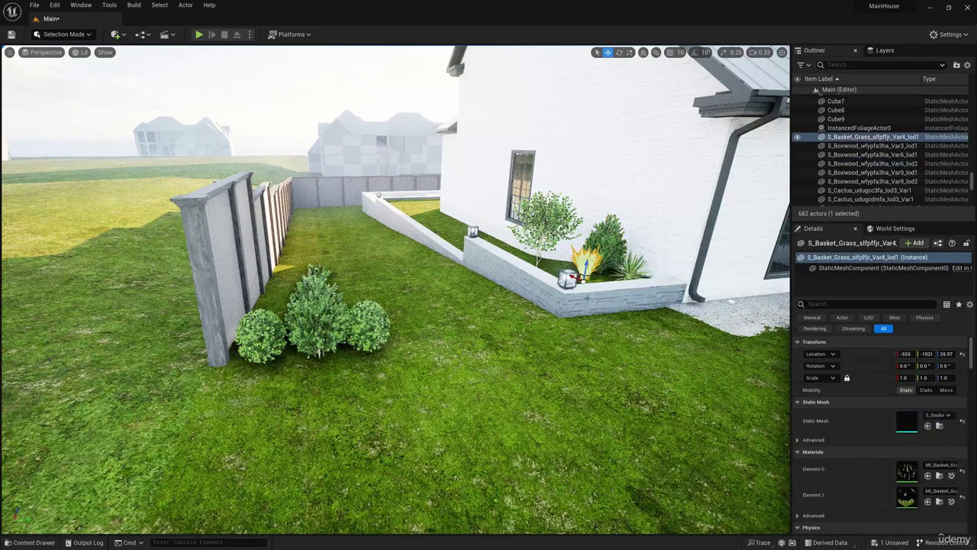
pyautogui.moveTo(588, 296); pyautogui.dragTo(618, 299, button='right')
pyautogui.press('w')
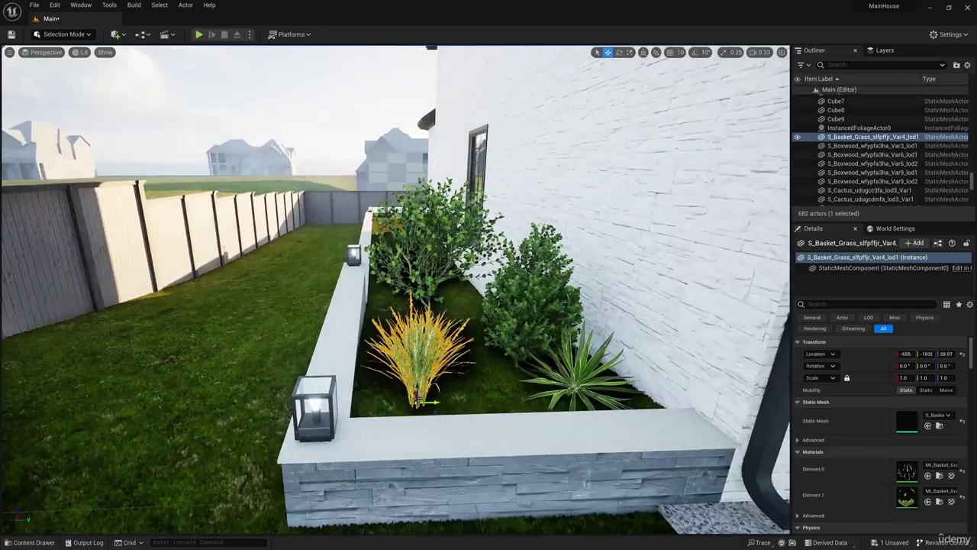
pyautogui.moveTo(433, 402); pyautogui.dragTo(397, 403)
pyautogui.press('w')
pyautogui.moveTo(397, 403); pyautogui.dragTo(527, 400, button='right')
pyautogui.moveTo(441, 409); pyautogui.dragTo(440, 406)
pyautogui.press('s')
pyautogui.moveTo(440, 406); pyautogui.dragTo(367, 366, button='right')
pyautogui.press('w')
# - Select the large Boxwood Var3 in the raised planter and shift it to an X location of about -502
pyautogui.click(393, 281)
pyautogui.click(394, 285)
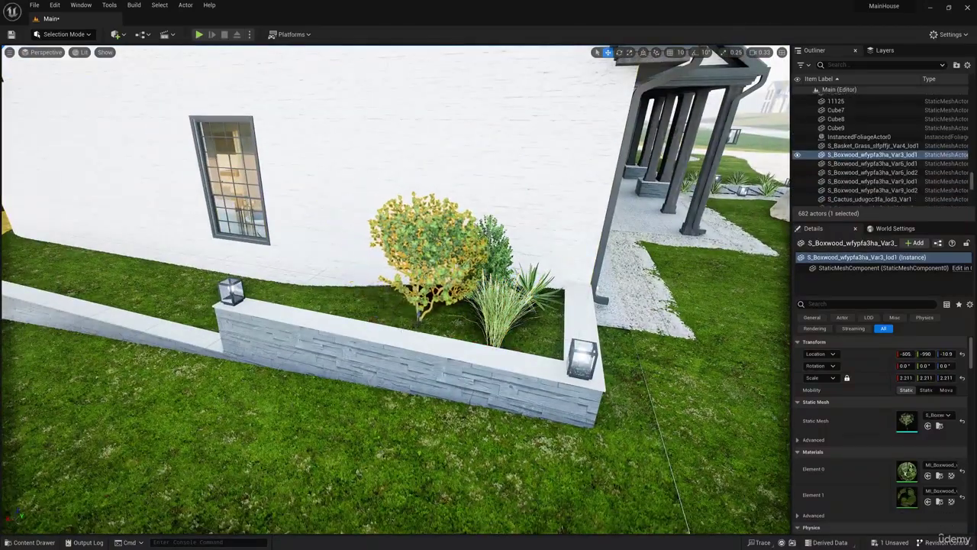
pyautogui.press('d')
pyautogui.moveTo(417, 327); pyautogui.dragTo(294, 332, button='right')
pyautogui.press('s')
pyautogui.press('w')
# - Place Basket Grass Var3 in the planter corner next to the lamp and lower it to a height of about 16.7
pyautogui.hotkey('ctrl', 'space')
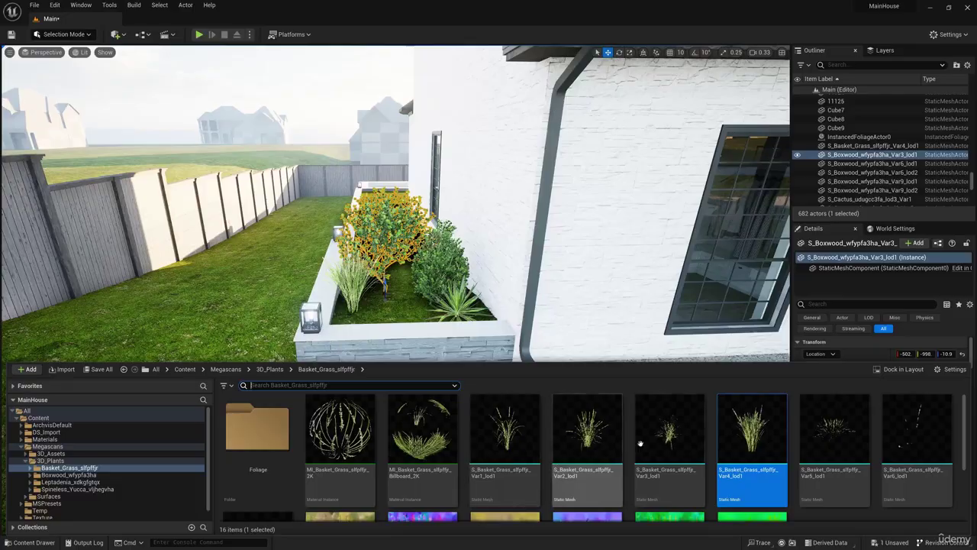
pyautogui.moveTo(640, 443); pyautogui.dragTo(387, 311)
pyautogui.click(351, 322)
pyautogui.press('w')
pyautogui.moveTo(352, 321); pyautogui.dragTo(168, 359, button='right')
pyautogui.press('w')
pyautogui.press('d')
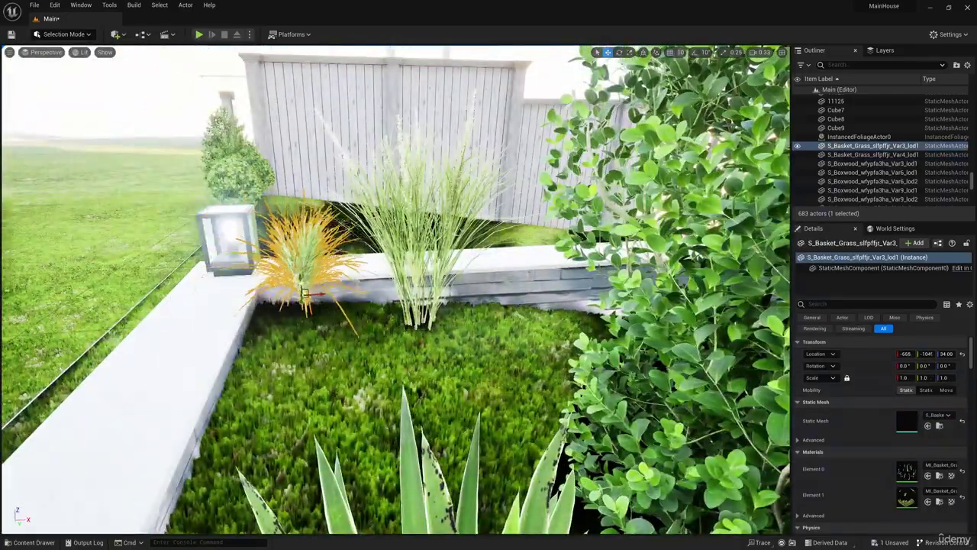
pyautogui.press('a')
pyautogui.moveTo(308, 319); pyautogui.dragTo(427, 267, button='right')
pyautogui.press('s')
# - Place Basket Grass Var1 in the raised planter between the corner grass clump and the yucca
pyautogui.click(32, 542)
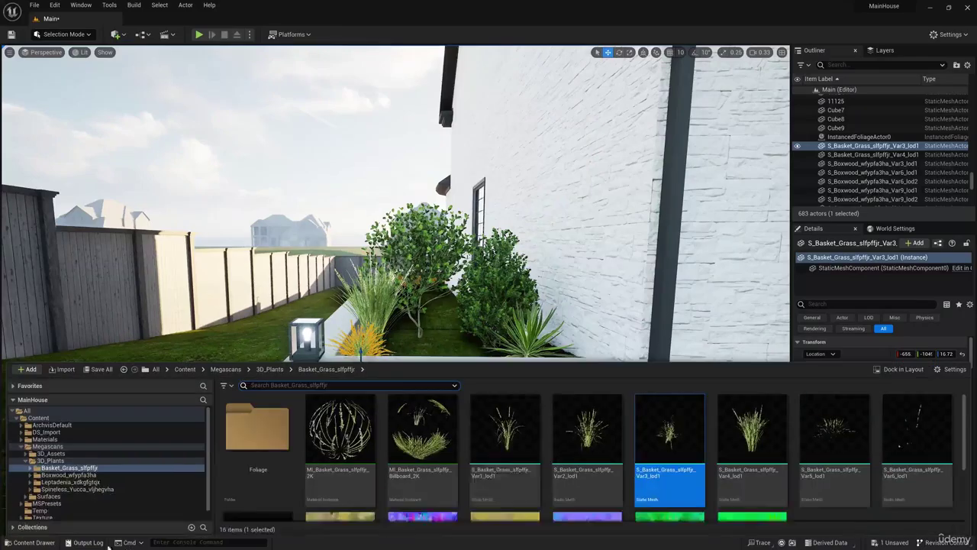
pyautogui.moveTo(504, 429); pyautogui.dragTo(432, 349)
pyautogui.click(439, 354)
pyautogui.press('w')
pyautogui.moveTo(440, 353); pyautogui.dragTo(519, 335, button='right')
pyautogui.press('s')
pyautogui.press('s')
pyautogui.press('a')
pyautogui.press('d')
pyautogui.press('w')
pyautogui.press('s')
# - Duplicate the planter's Boxwood Var6 to an X location of about -273, drop it to the ground and adjust it between the lamp and house wall
pyautogui.click(451, 300)
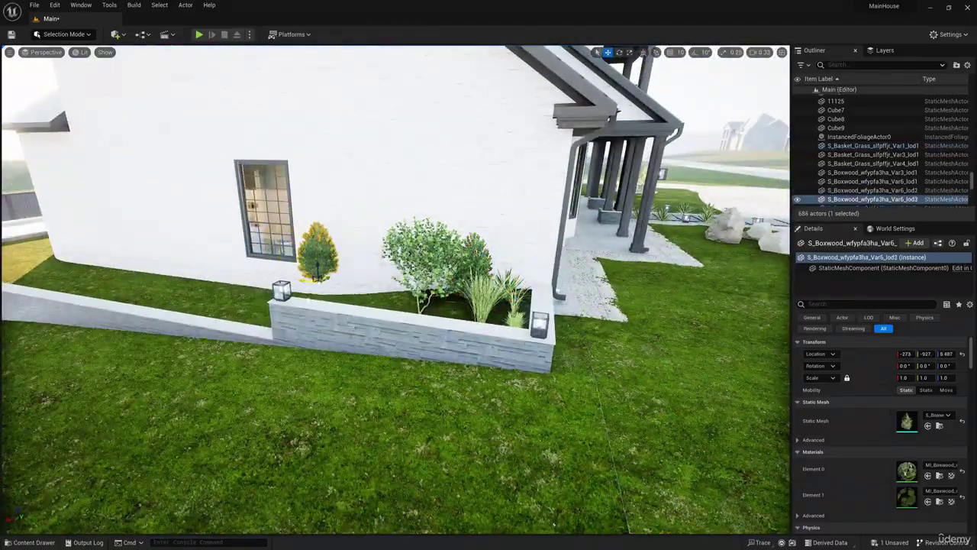
pyautogui.press('End')
pyautogui.press('w')
pyautogui.moveTo(317, 288); pyautogui.dragTo(490, 339, button='right')
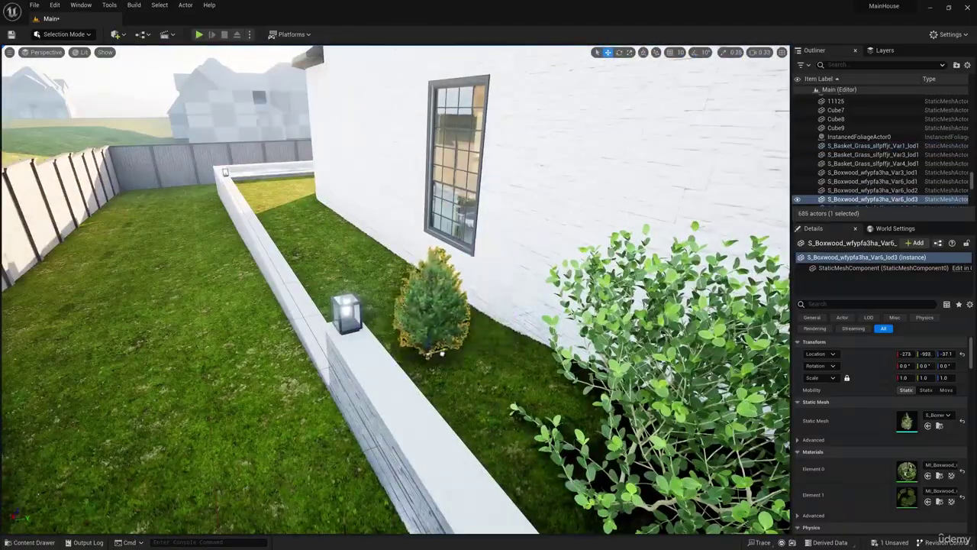
pyautogui.moveTo(441, 353); pyautogui.dragTo(456, 355)
pyautogui.press('w')
pyautogui.moveTo(456, 355); pyautogui.dragTo(610, 328, button='right')
pyautogui.press('s')
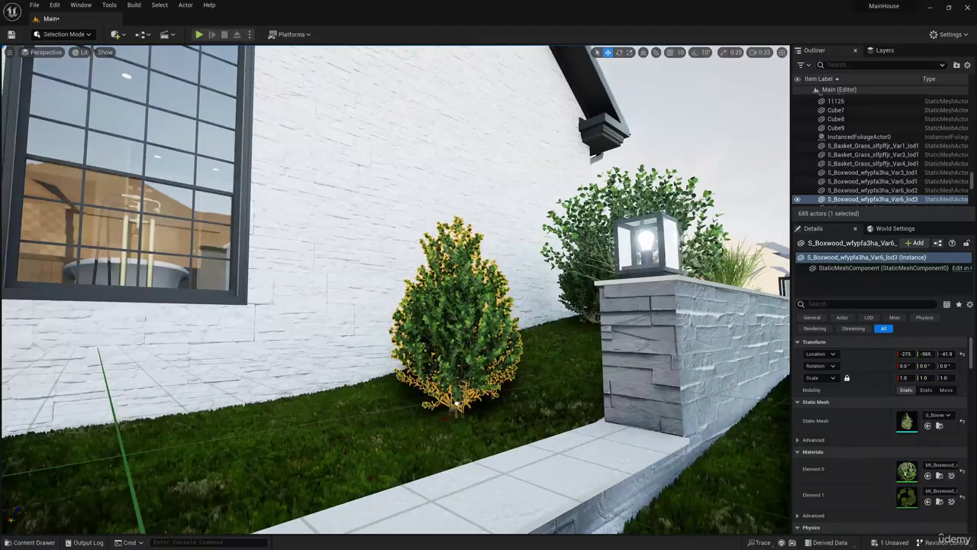
pyautogui.moveTo(456, 355); pyautogui.dragTo(366, 374, button='right')
pyautogui.press('s')
# - Duplicate Boxwood Var6 three more times in a spaced row along the side wall towards the pool end of the bed
pyautogui.keyDown('alt'); pyautogui.moveTo(489, 294); pyautogui.dragTo(422, 294); pyautogui.keyUp('alt')
pyautogui.moveTo(253, 297); pyautogui.dragTo(216, 299)
pyautogui.moveTo(216, 298); pyautogui.dragTo(145, 305, button='right')
pyautogui.press('w')
pyautogui.press('s')
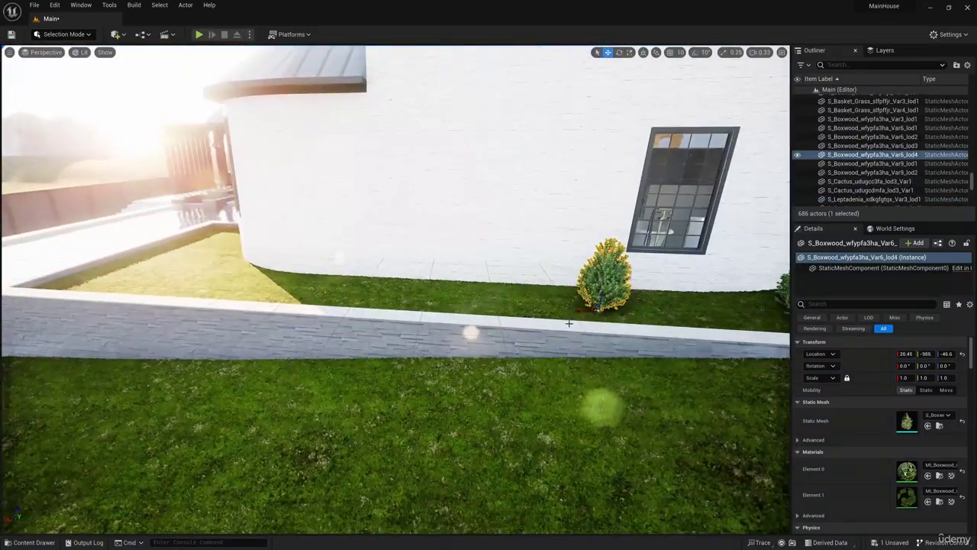
pyautogui.keyDown('alt'); pyautogui.moveTo(569, 310); pyautogui.dragTo(252, 301); pyautogui.keyUp('alt')
pyautogui.press('a')
pyautogui.moveTo(252, 302); pyautogui.dragTo(320, 299, button='right')
pyautogui.press('s')
pyautogui.moveTo(313, 343); pyautogui.dragTo(309, 343)
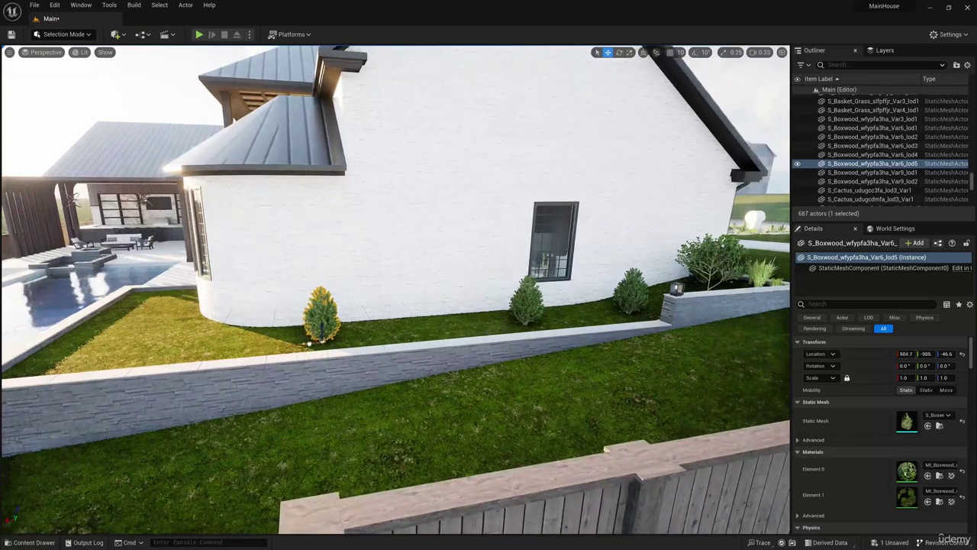
pyautogui.keyDown('alt'); pyautogui.moveTo(391, 340); pyautogui.dragTo(255, 338); pyautogui.keyUp('alt')
# - Duplicate the planter's Spineless Yucca Var4 and set it in the outer poolside corner of the bed at a height of about -44.9
pyautogui.press('w')
pyautogui.moveTo(600, 291); pyautogui.dragTo(451, 305, button='right')
pyautogui.press('s')
pyautogui.press('d')
pyautogui.press('w')
pyautogui.click(541, 310)
pyautogui.keyDown('alt'); pyautogui.moveTo(535, 307); pyautogui.dragTo(208, 204); pyautogui.keyUp('alt')
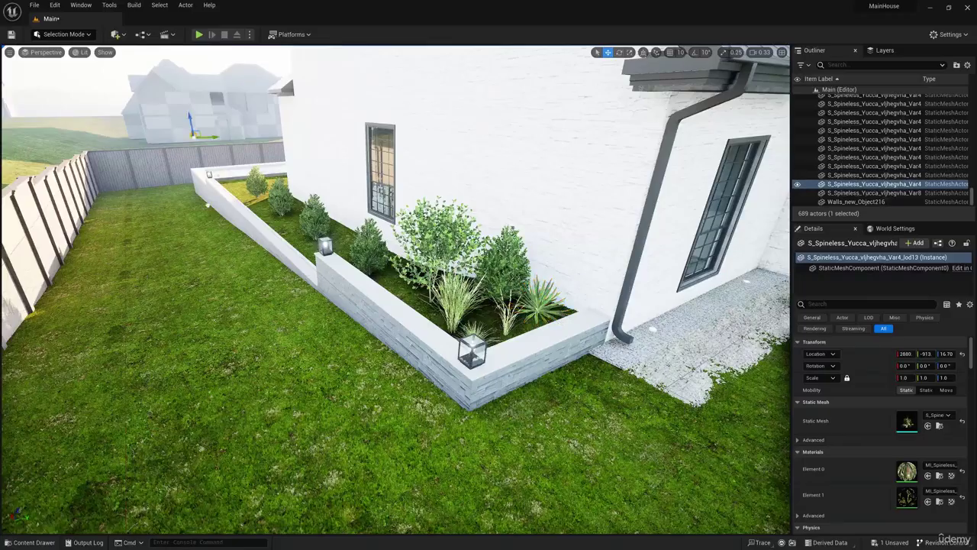
pyautogui.moveTo(296, 238); pyautogui.dragTo(229, 210, button='right')
pyautogui.press('w')
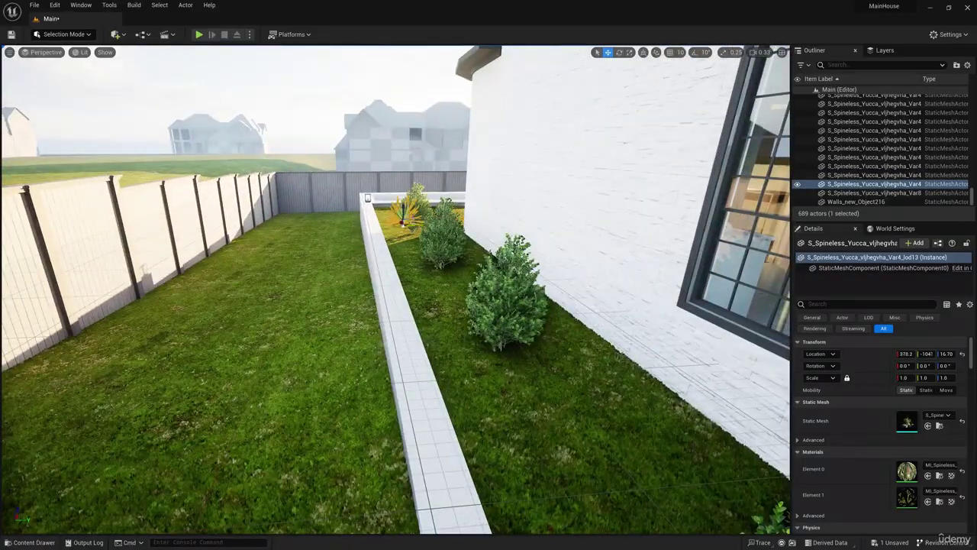
pyautogui.moveTo(395, 288)
pyautogui.mouseDown(button='right')
pyautogui.moveTo(534, 298)
pyautogui.moveTo(527, 305)
pyautogui.moveTo(381, 290)
pyautogui.moveTo(395, 290)
pyautogui.mouseUp(button='right')
pyautogui.press('s')
pyautogui.press('w')
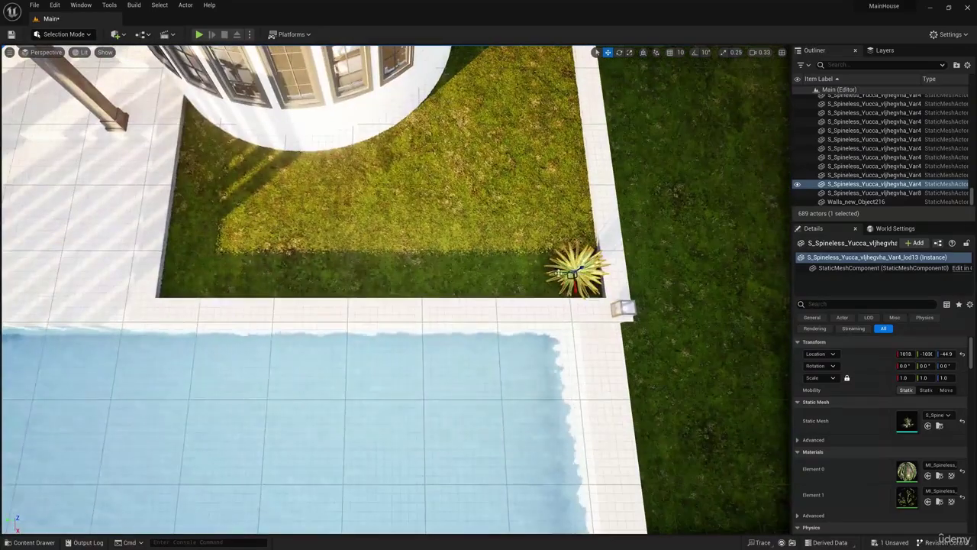
# - Duplicate the corner yucca to the opposite poolside corner, the patio edge, the middle of the pool edge and the outer side wall
pyautogui.keyDown('alt'); pyautogui.moveTo(559, 273); pyautogui.dragTo(187, 269); pyautogui.keyUp('alt')
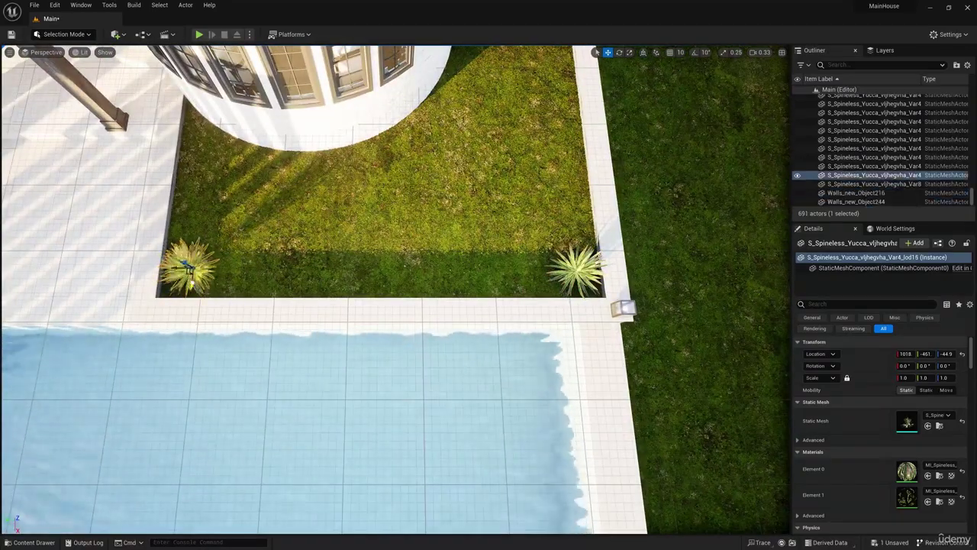
pyautogui.keyDown('alt'); pyautogui.moveTo(216, 172); pyautogui.dragTo(377, 289); pyautogui.keyUp('alt')
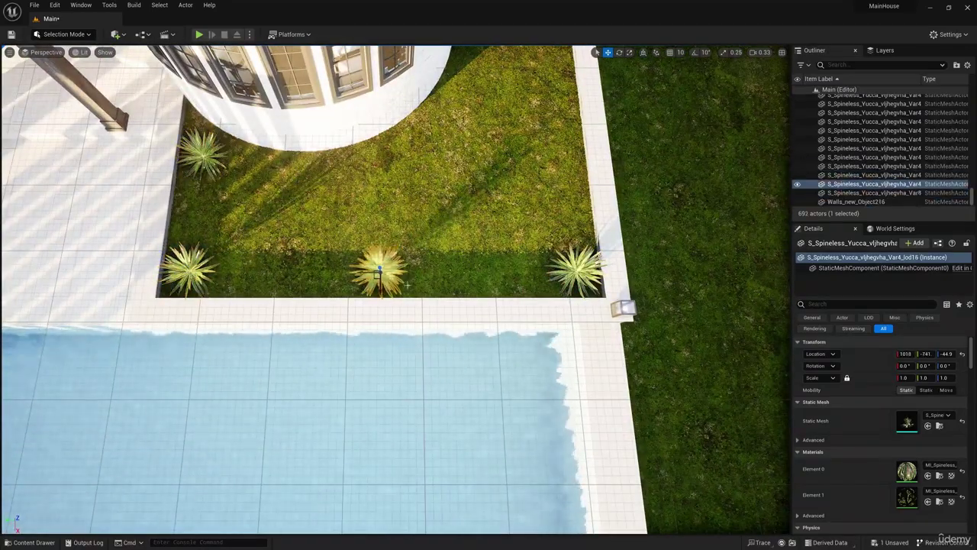
pyautogui.click(570, 280)
pyautogui.keyDown('alt'); pyautogui.moveTo(569, 283); pyautogui.dragTo(555, 163); pyautogui.keyUp('alt')
# - Duplicate the front yard's Spineless Yucca Var8 and move it into the poolside bed between the small yuccas, at X about 987 and Y about -615
pyautogui.moveTo(397, 290); pyautogui.dragTo(522, 208, button='right')
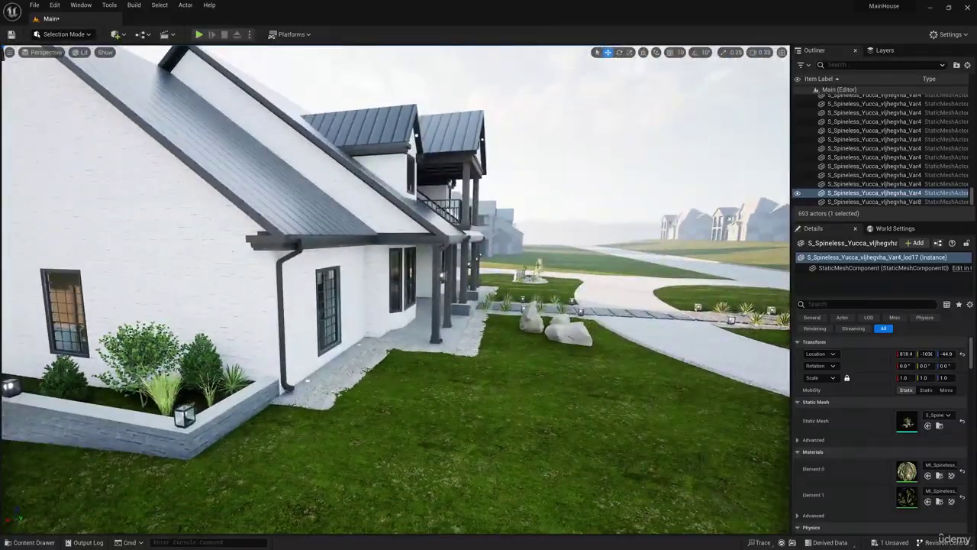
pyautogui.click(539, 269)
pyautogui.moveTo(534, 264); pyautogui.dragTo(435, 328, button='right')
pyautogui.keyDown('alt'); pyautogui.moveTo(681, 169); pyautogui.dragTo(282, 184); pyautogui.keyUp('alt')
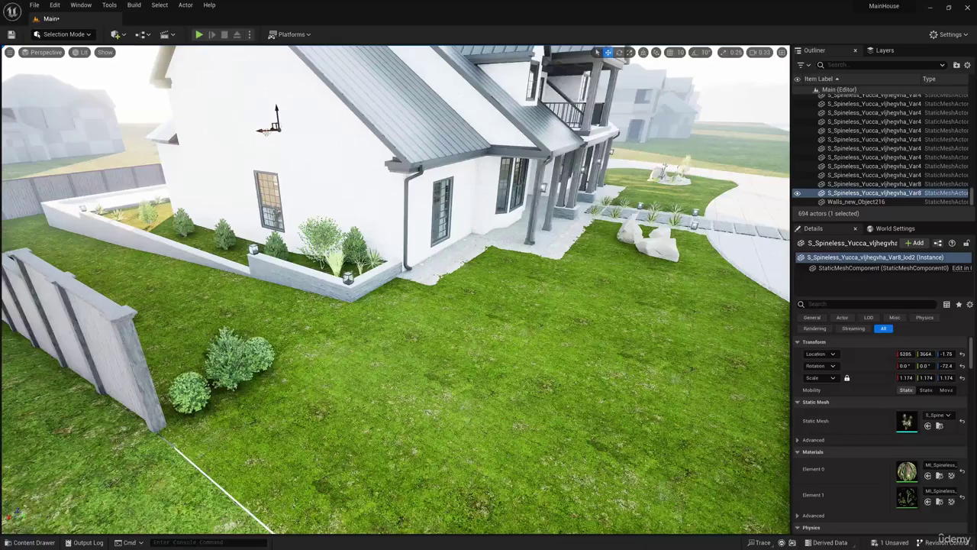
pyautogui.moveTo(282, 183); pyautogui.dragTo(161, 152, button='right')
pyautogui.moveTo(231, 152); pyautogui.dragTo(560, 226)
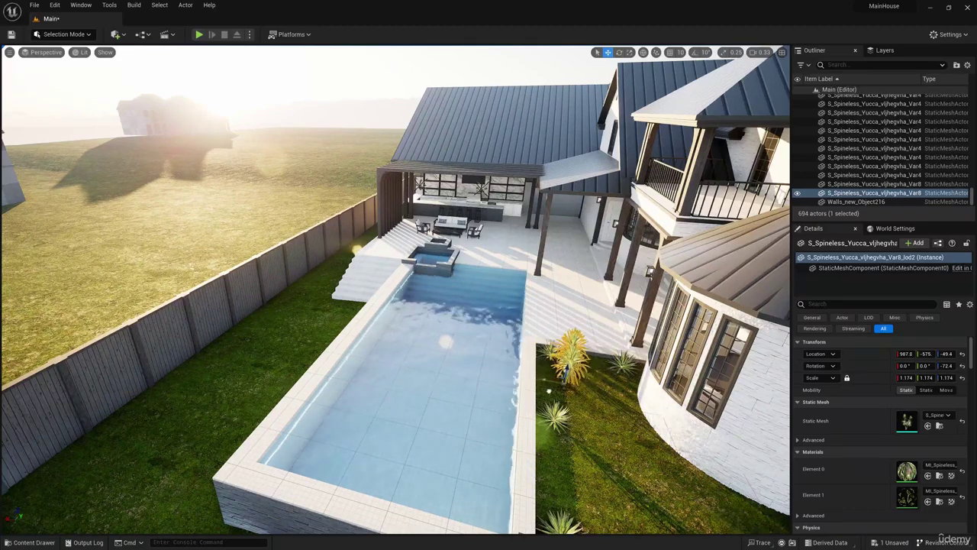
pyautogui.moveTo(549, 390); pyautogui.dragTo(480, 341, button='right')
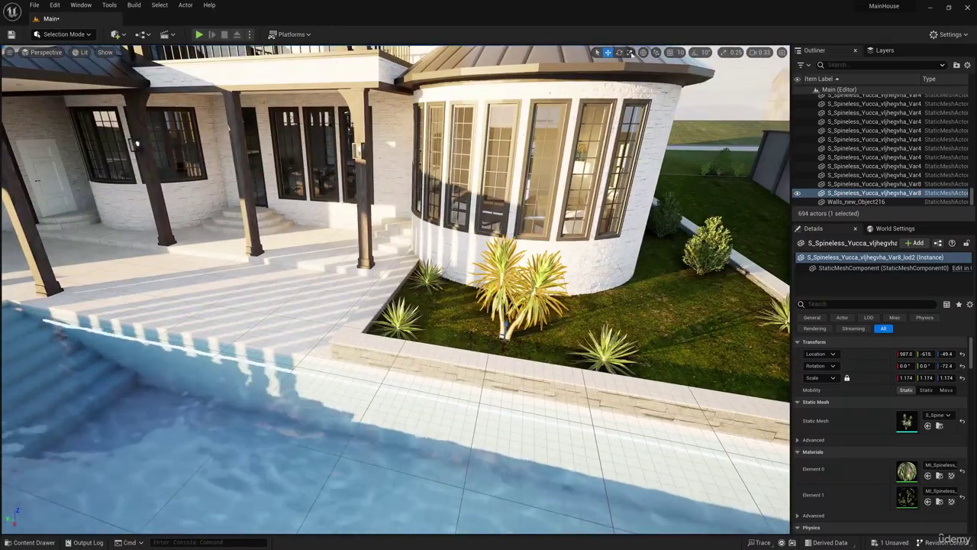
# - Undo the last scaling of the large Spineless Yucca Var8 and duplicate it along the bed's pool edge to Y about -885
pyautogui.hotkey('ctrl', 'z')
pyautogui.hotkey('ctrl', 'z')
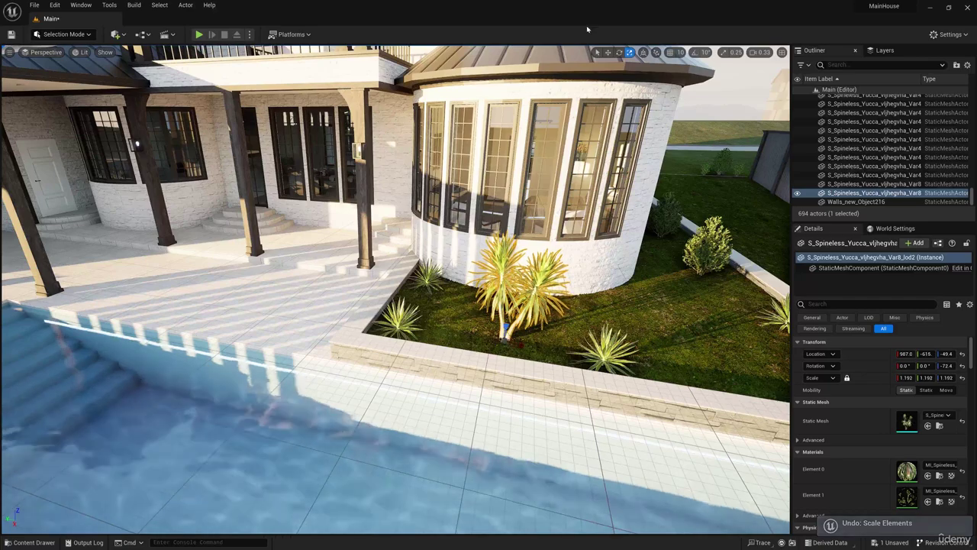
pyautogui.click(608, 53)
pyautogui.moveTo(534, 252); pyautogui.dragTo(546, 222, button='right')
pyautogui.keyDown('alt'); pyautogui.moveTo(410, 367); pyautogui.dragTo(436, 368); pyautogui.keyUp('alt')
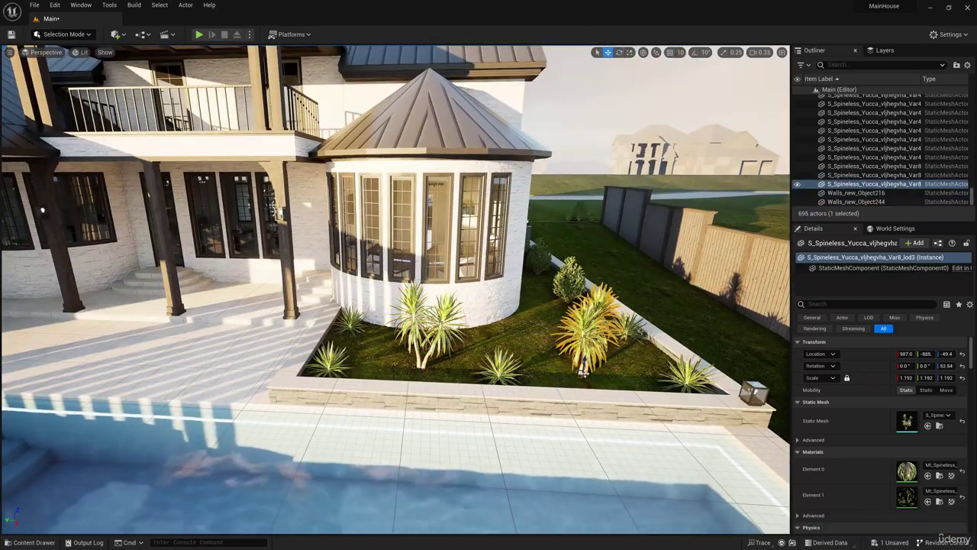
pyautogui.keyDown('alt'); pyautogui.moveTo(600, 374); pyautogui.dragTo(581, 374); pyautogui.keyUp('alt')
pyautogui.moveTo(581, 374); pyautogui.dragTo(557, 381, button='right')
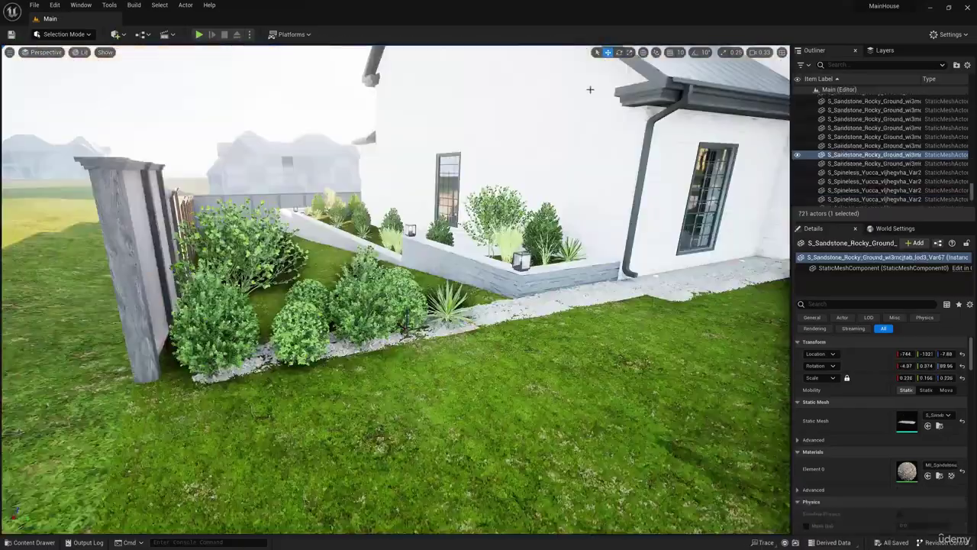
pyautogui.moveTo(496, 358); pyautogui.dragTo(466, 359, button='right')
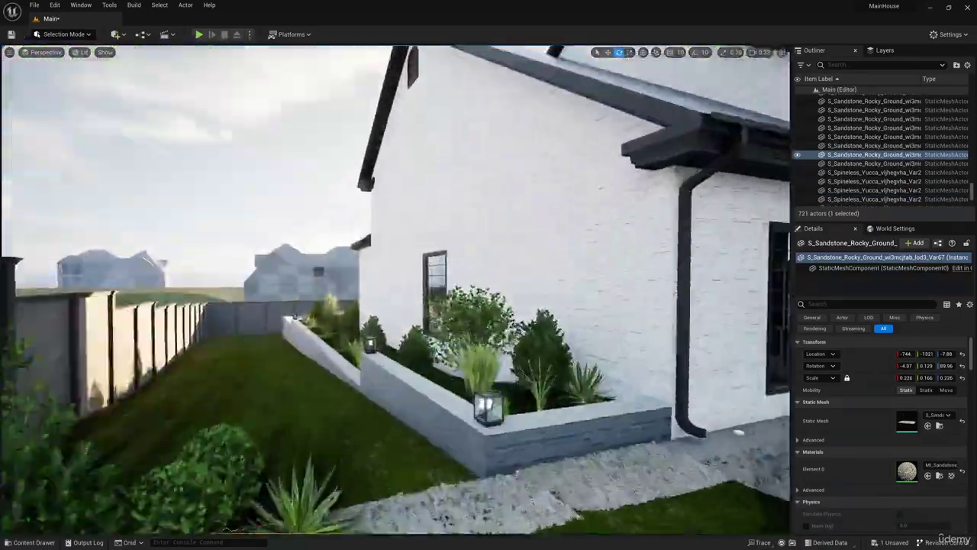
pyautogui.moveTo(466, 359); pyautogui.dragTo(633, 378, button='right')
pyautogui.moveTo(435, 363); pyautogui.dragTo(427, 364, button='right')
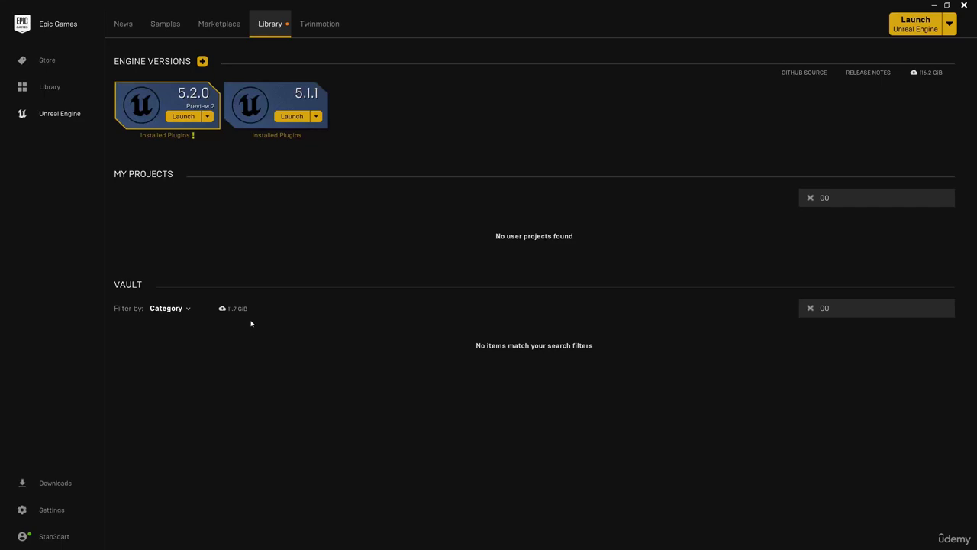
# - Switch to the Epic Games Launcher, browse the Marketplace's free Megascans and view the preview images of Megascans Trees: European Hornbeam
pyautogui.click(225, 28)
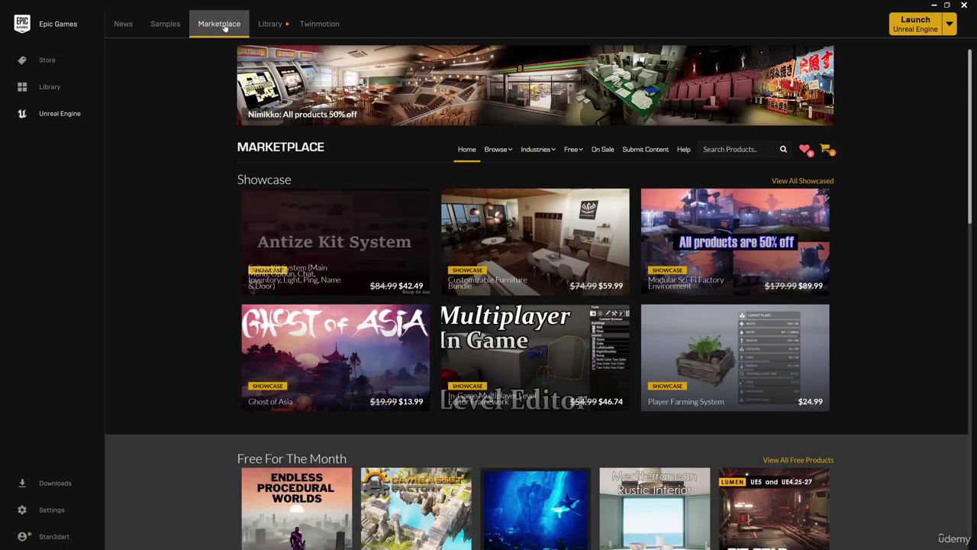
pyautogui.moveTo(578, 157)
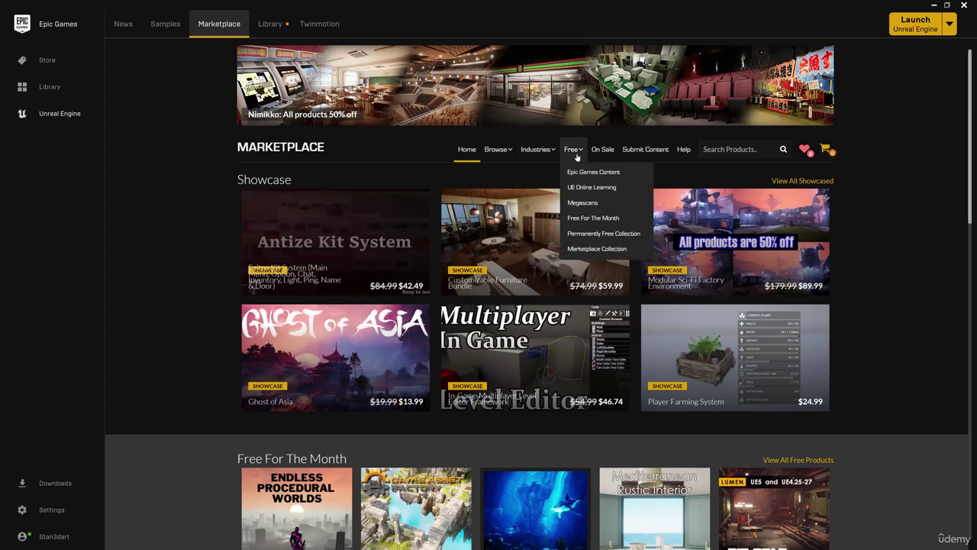
pyautogui.click(578, 203)
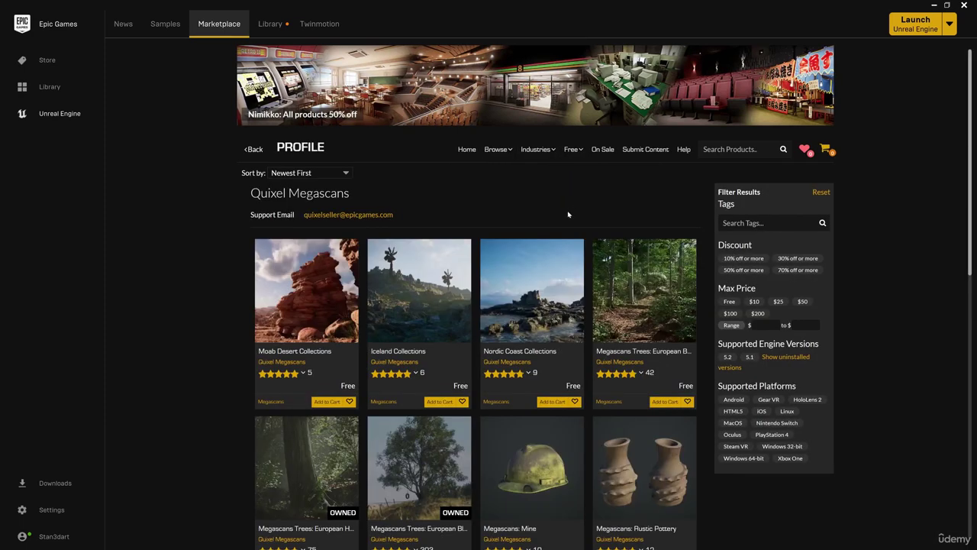
pyautogui.scroll(-3, 215, 432)
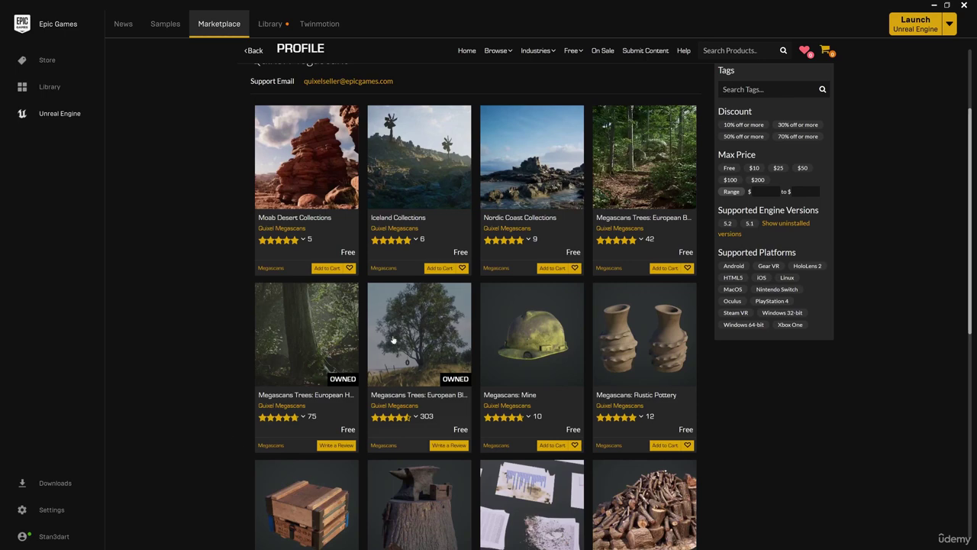
pyautogui.click(315, 367)
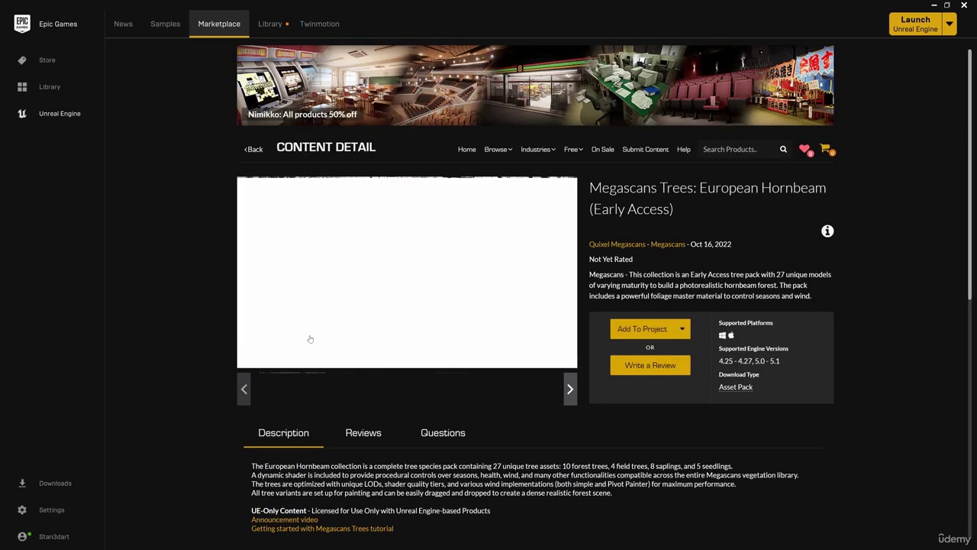
pyautogui.click(378, 396)
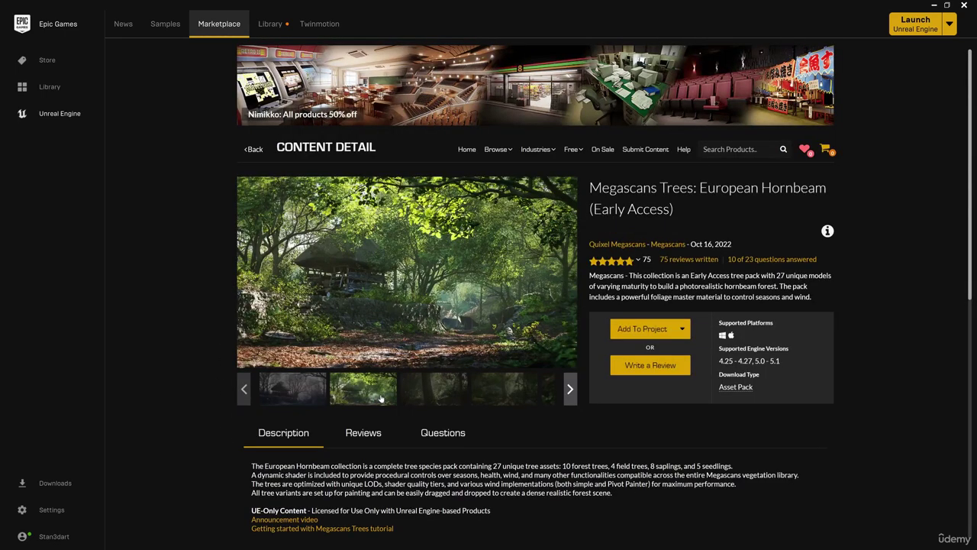
pyautogui.click(448, 396)
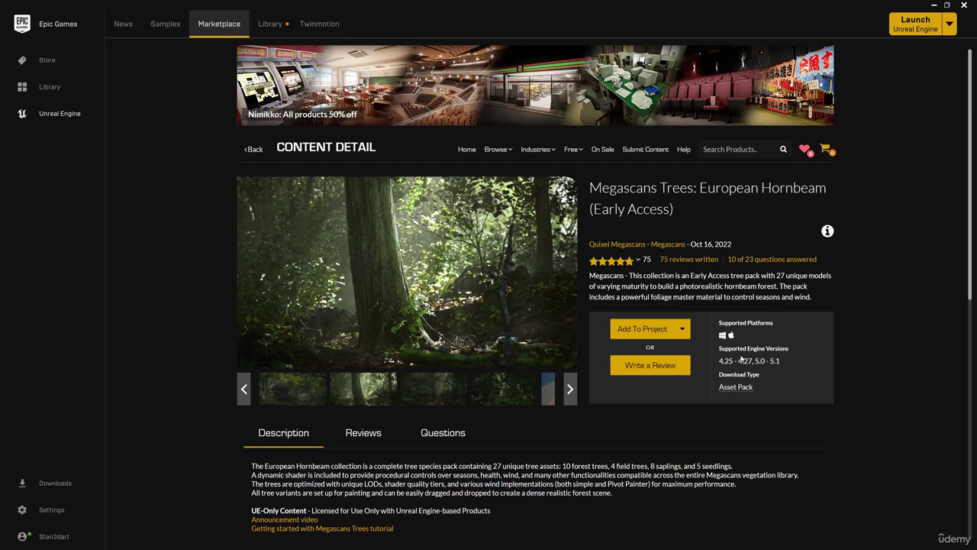
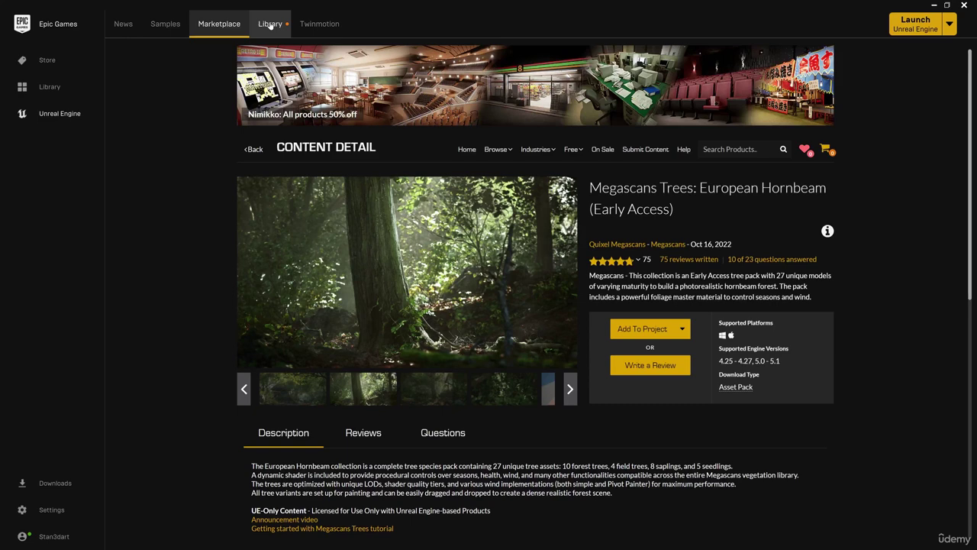
# - Launch Unreal Engine 5.1.1, create a blank Architecture project named MS_Trees in E:\TUTURIAL\UE Project and save its level
pyautogui.click(270, 24)
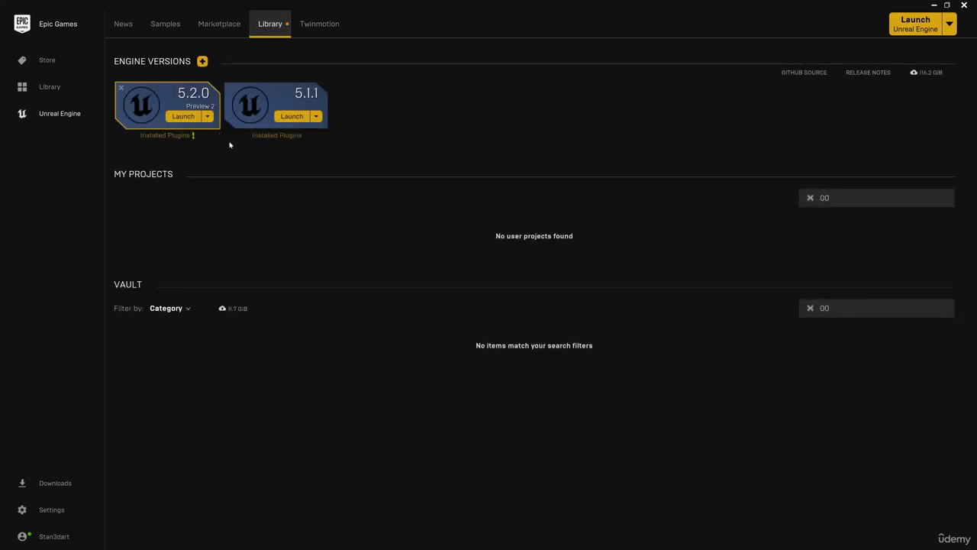
pyautogui.click(291, 117)
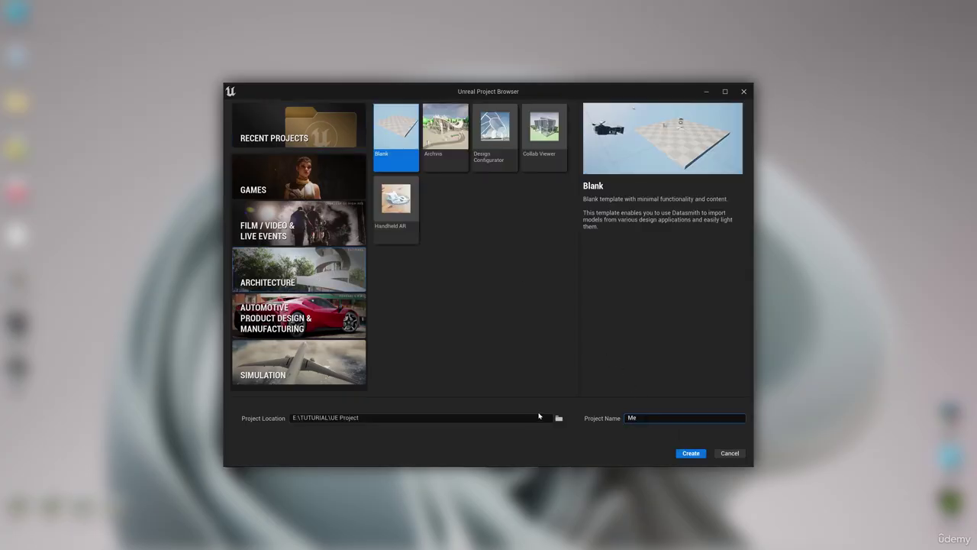
pyautogui.click(681, 455)
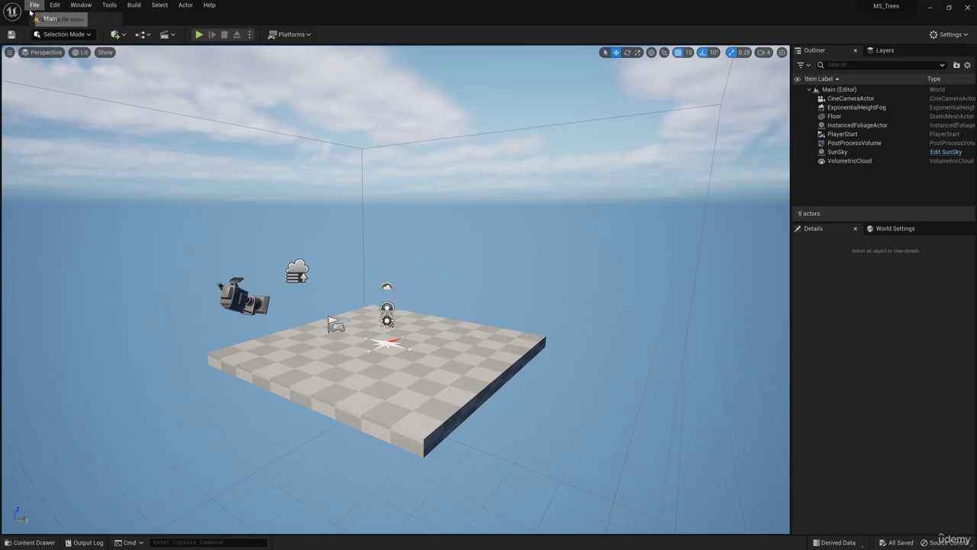
pyautogui.click(35, 5)
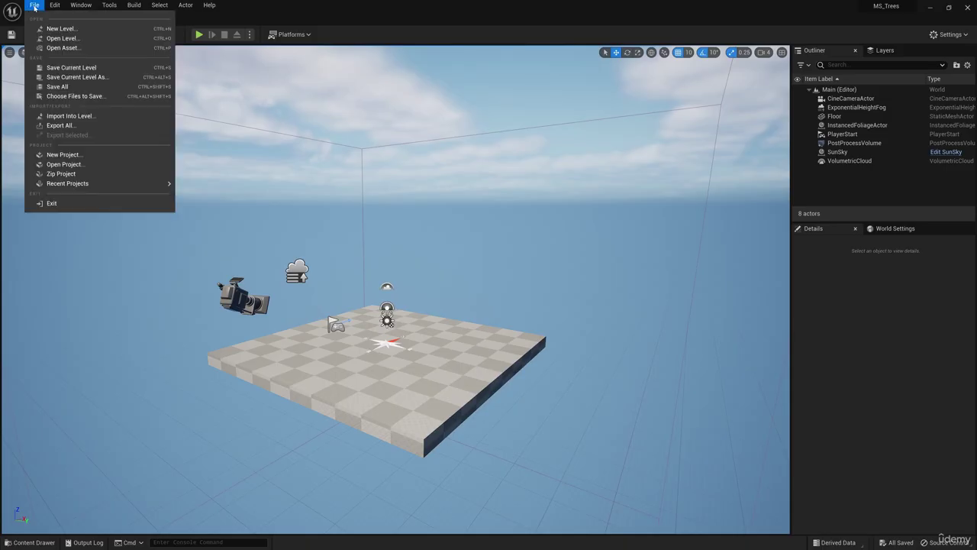
pyautogui.click(55, 73)
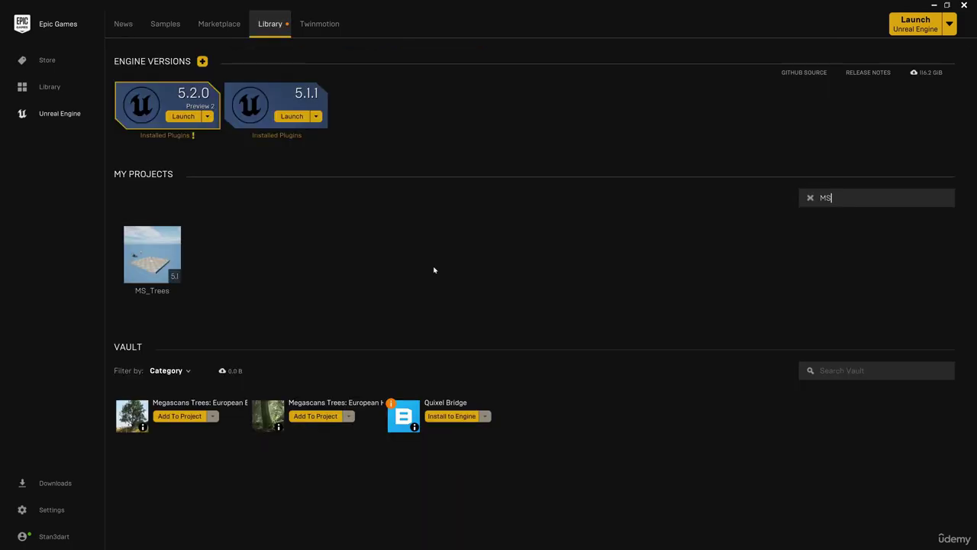
# - Add the Megascans Trees: European Hornbeam pack from the launcher's vault to the MS_Trees project
pyautogui.moveTo(179, 237)
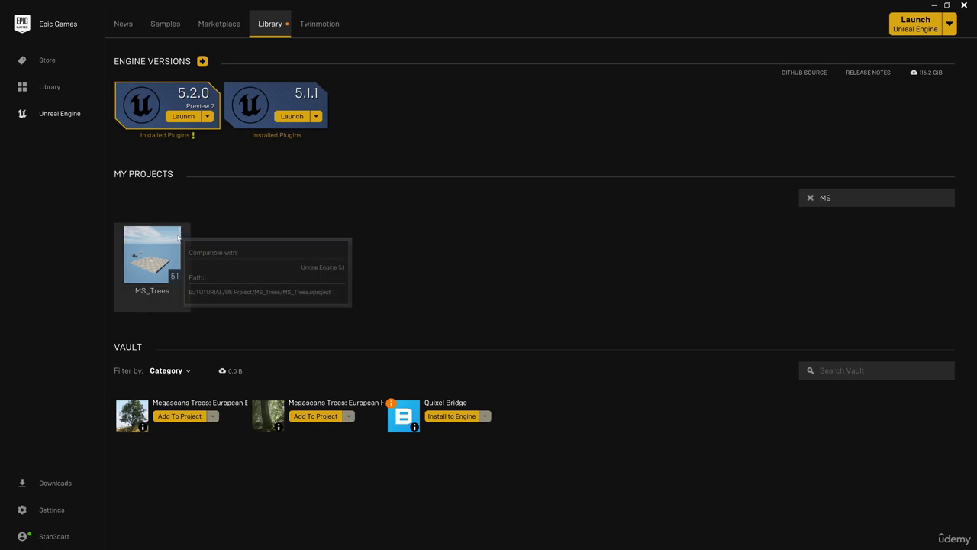
pyautogui.click(323, 417)
pyautogui.click(395, 256)
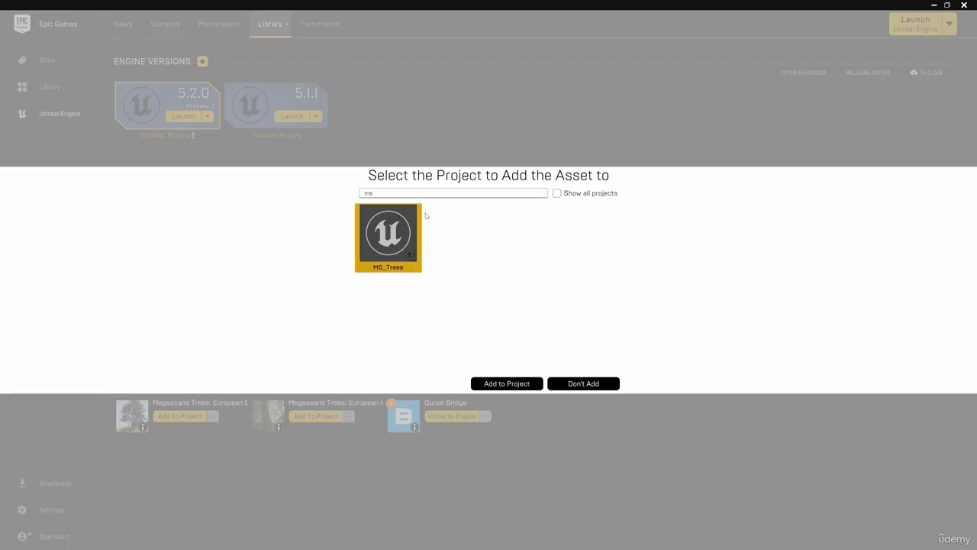
pyautogui.click(507, 383)
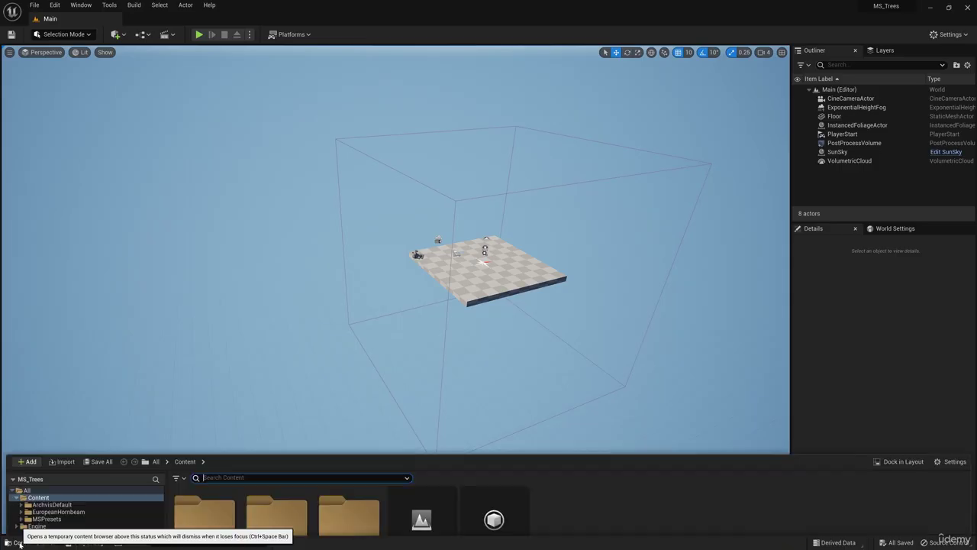
# - In the MS_Trees project, open the EuropeanHornbeam/Geometry/SimpleWind folder and look through its tree meshes
pyautogui.click(27, 542)
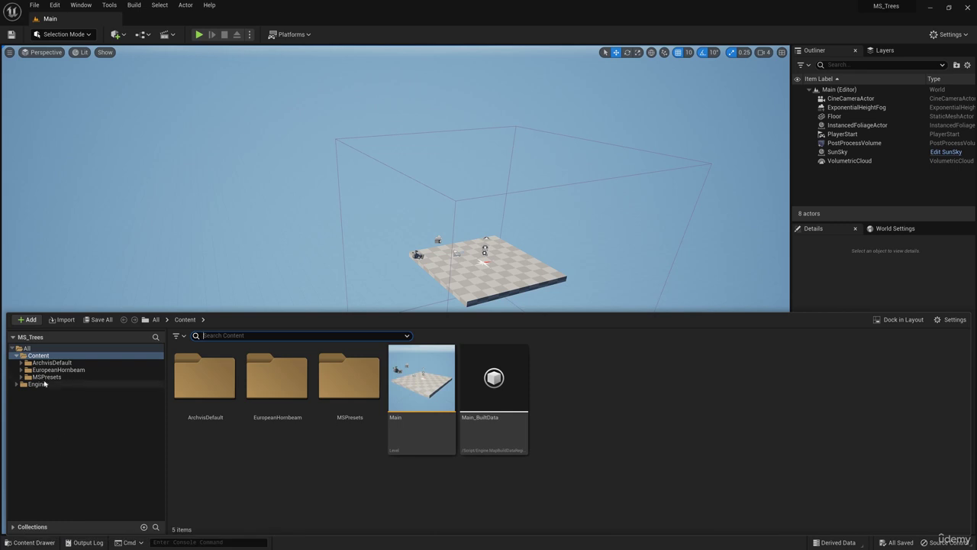
pyautogui.click(45, 370)
pyautogui.click(21, 370)
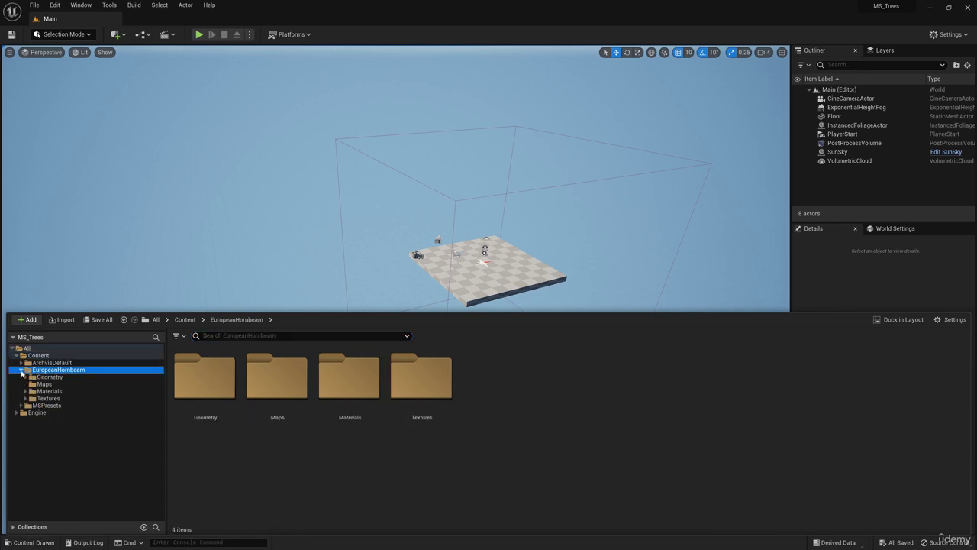
pyautogui.click(26, 391)
pyautogui.click(48, 377)
pyautogui.click(25, 377)
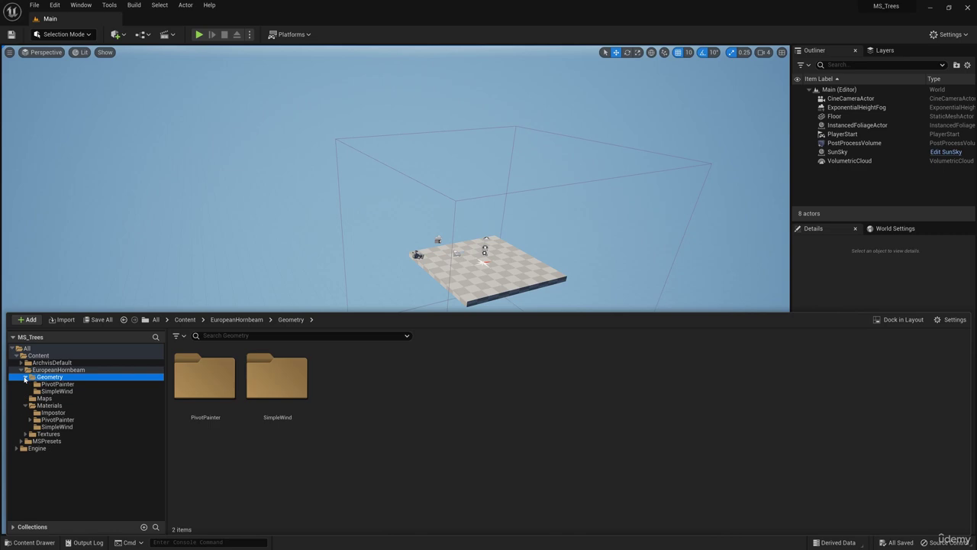
pyautogui.click(58, 391)
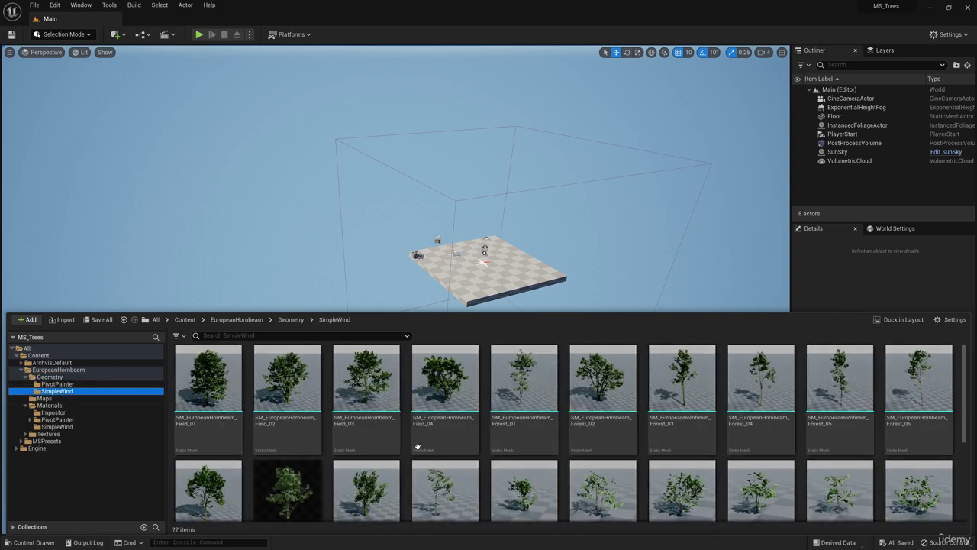
pyautogui.scroll(-3, 523, 497)
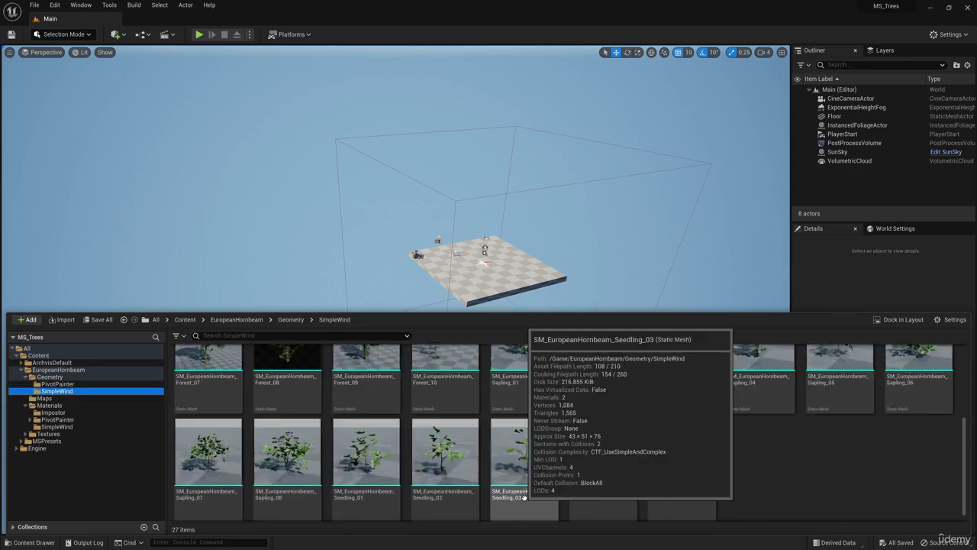
pyautogui.scroll(3, 522, 496)
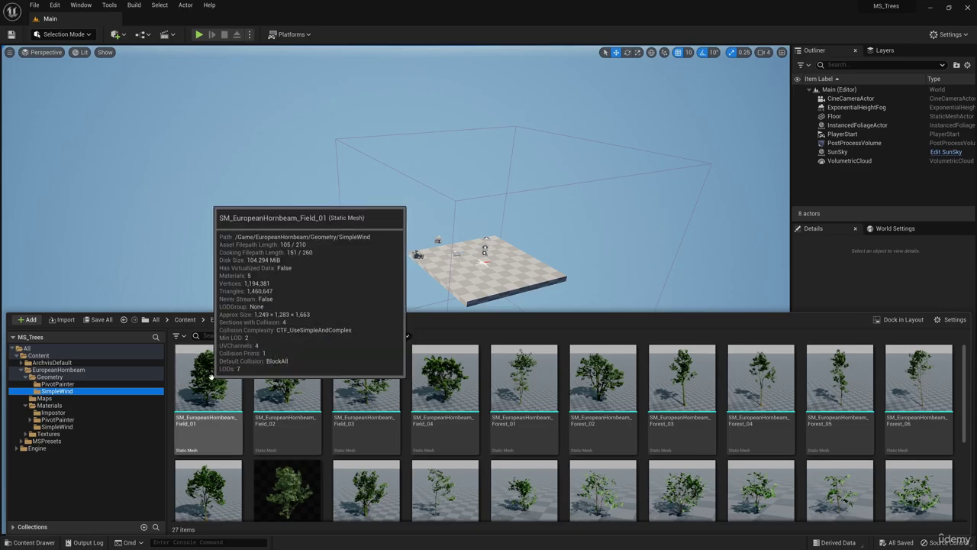
# - Place SM_EuropeanHornbeam_Field_01 in the level, view it from different distances and delete it
pyautogui.moveTo(206, 383); pyautogui.dragTo(473, 277)
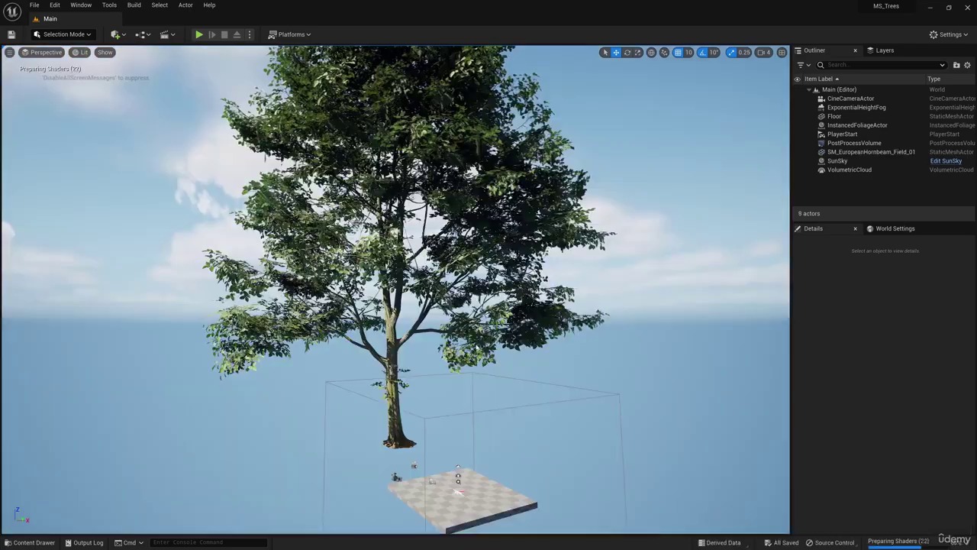
pyautogui.moveTo(497, 288); pyautogui.dragTo(461, 294, button='right')
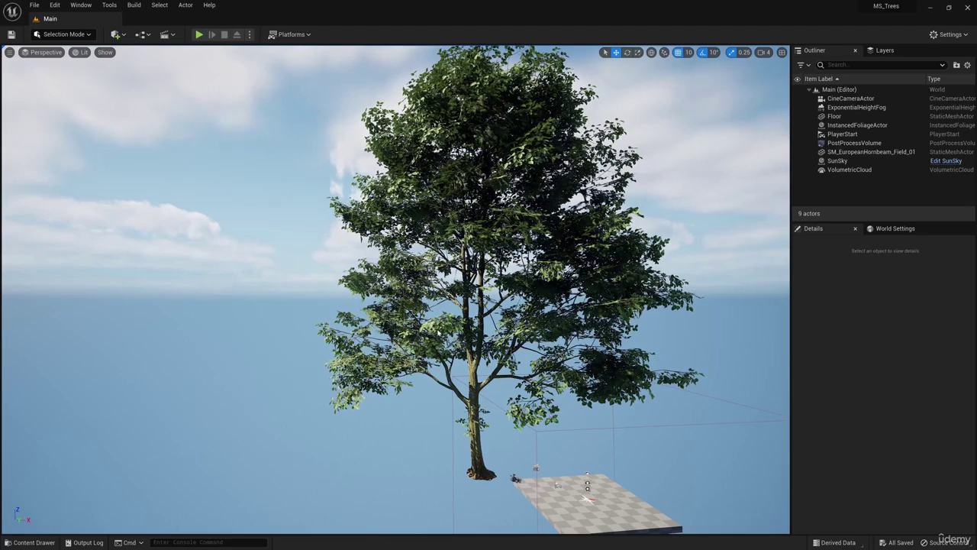
pyautogui.moveTo(462, 295); pyautogui.dragTo(496, 298, button='right')
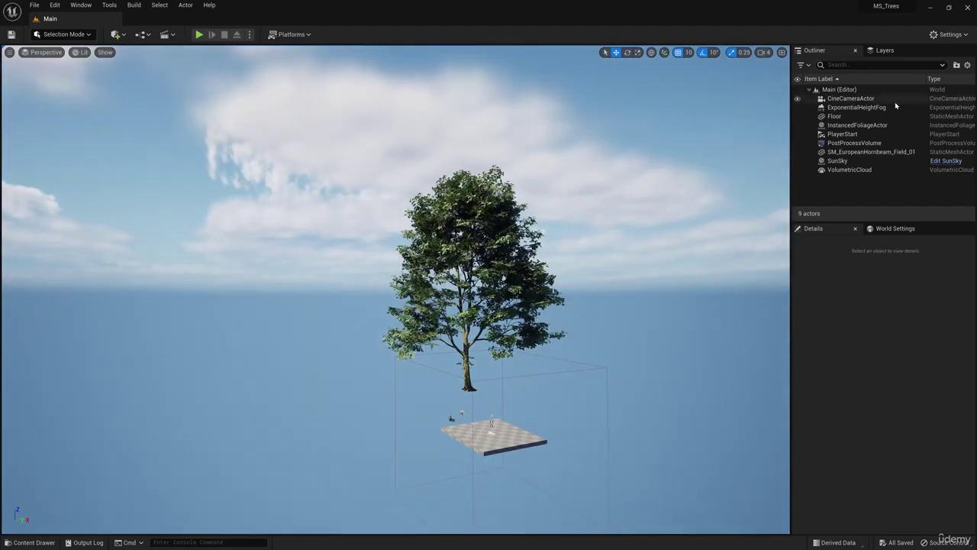
pyautogui.click(836, 127)
pyautogui.click(841, 153)
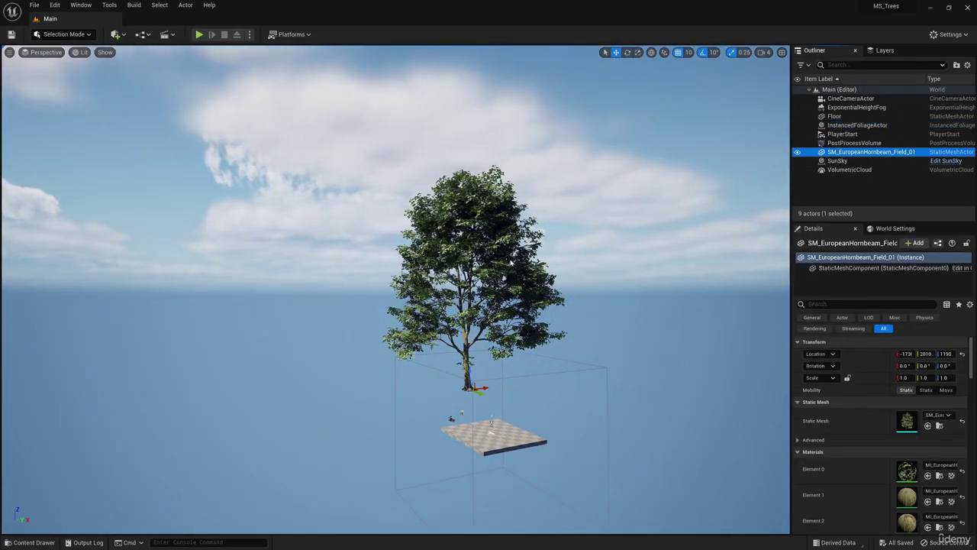
pyautogui.press('Delete')
# - In the SimpleWind folder, select the SM_EuropeanHornbeam meshes Field_01, Field_04, Forest_01, Forest_07, Forest_08 and Forest_09
pyautogui.click(33, 542)
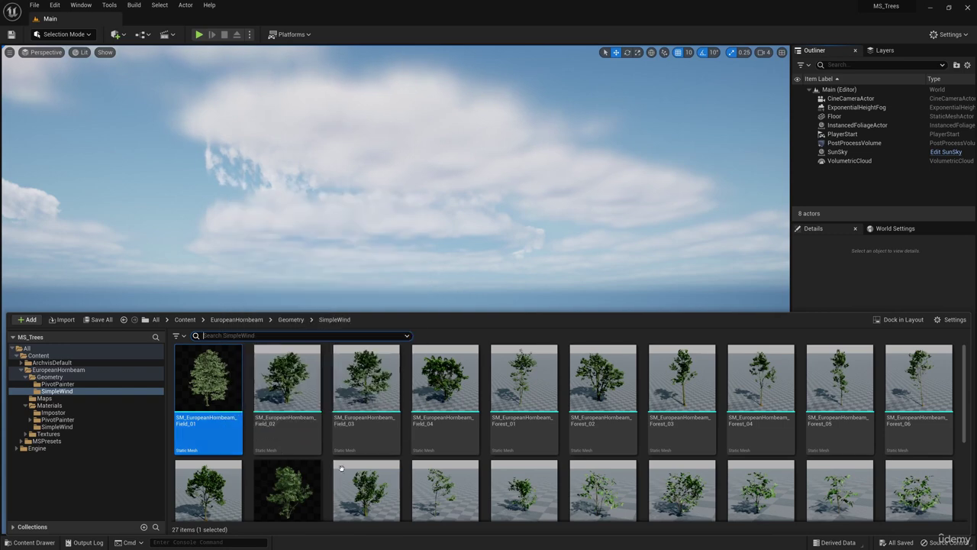
pyautogui.keyDown('ctrl'); pyautogui.click(524, 383); pyautogui.keyUp('ctrl')
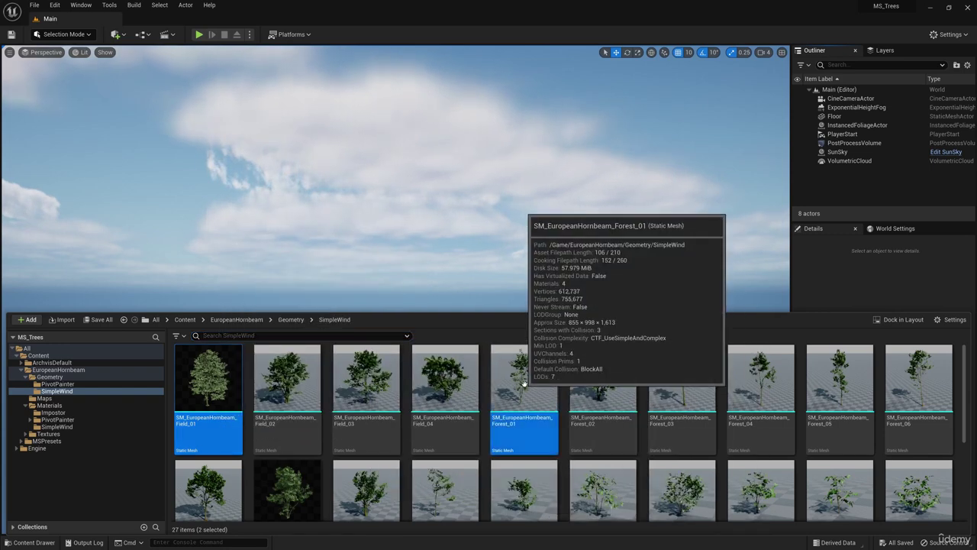
pyautogui.scroll(-1, 909, 489)
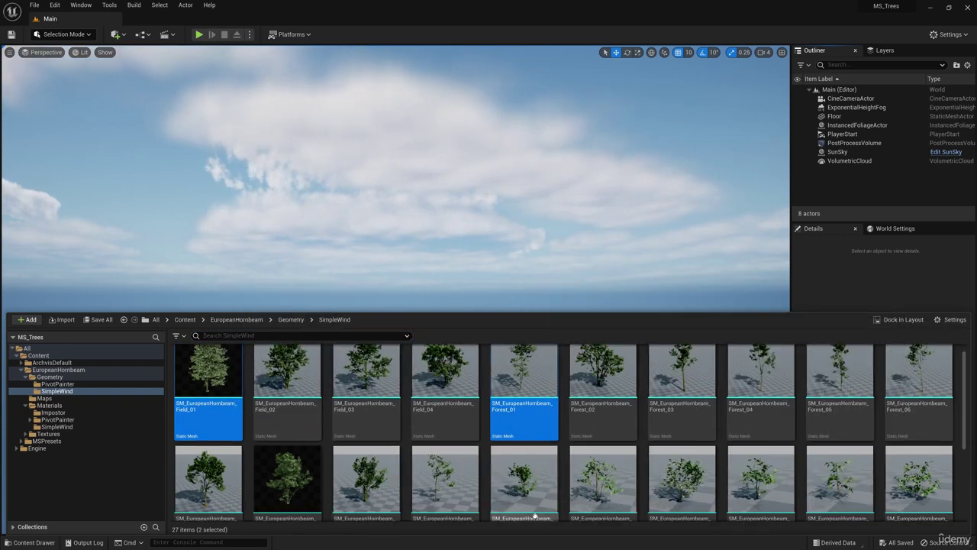
pyautogui.scroll(-3, 467, 491)
pyautogui.keyDown('ctrl'); pyautogui.click(217, 475); pyautogui.keyUp('ctrl')
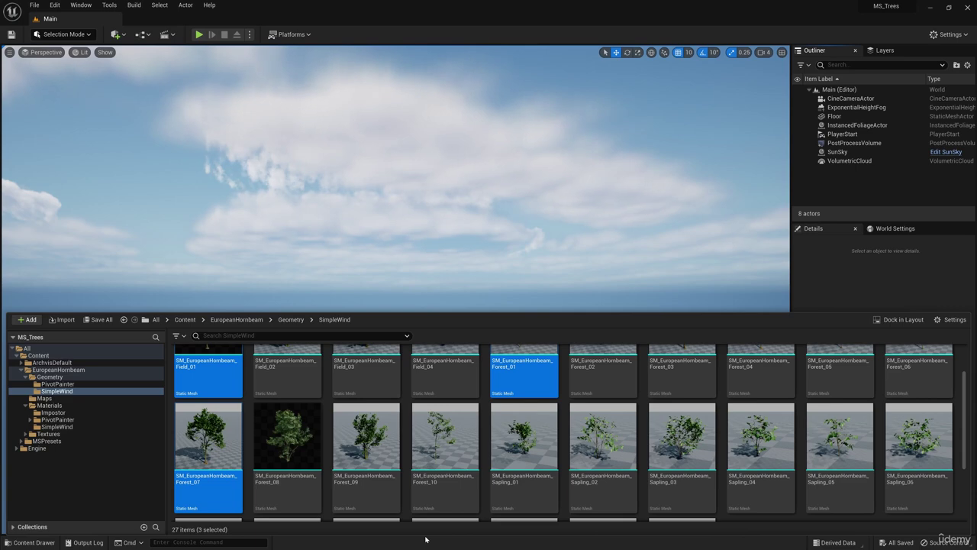
pyautogui.keyDown('ctrl'); pyautogui.click(287, 435); pyautogui.keyUp('ctrl')
pyautogui.scroll(-4, 702, 492)
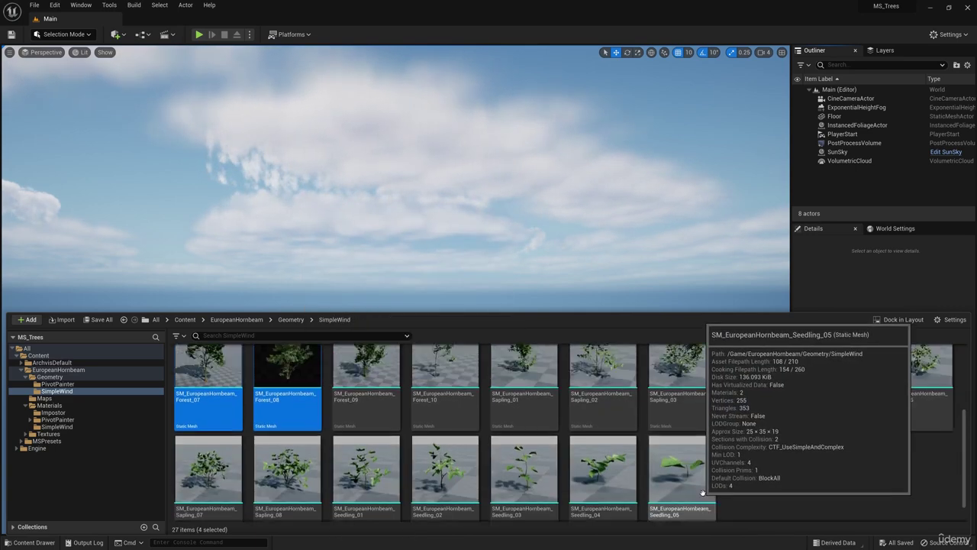
pyautogui.scroll(6, 752, 489)
pyautogui.keyDown('ctrl'); pyautogui.click(372, 446); pyautogui.keyUp('ctrl')
pyautogui.scroll(3, 574, 461)
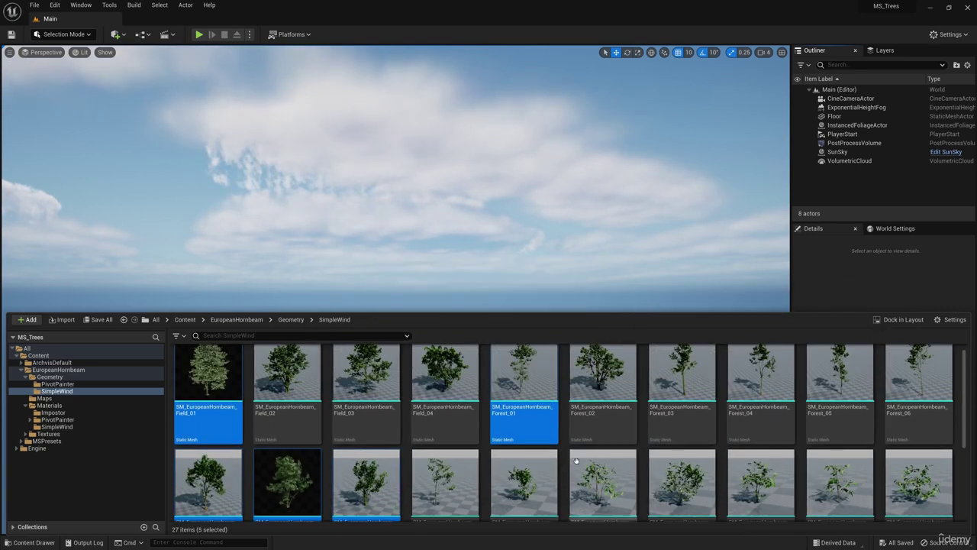
pyautogui.scroll(1, 577, 461)
pyautogui.keyDown('ctrl'); pyautogui.click(448, 374); pyautogui.keyUp('ctrl')
# - Migrate the selected hornbeam meshes with all their listed dependencies into the Content folder of the MainHouse project
pyautogui.rightClick(448, 374)
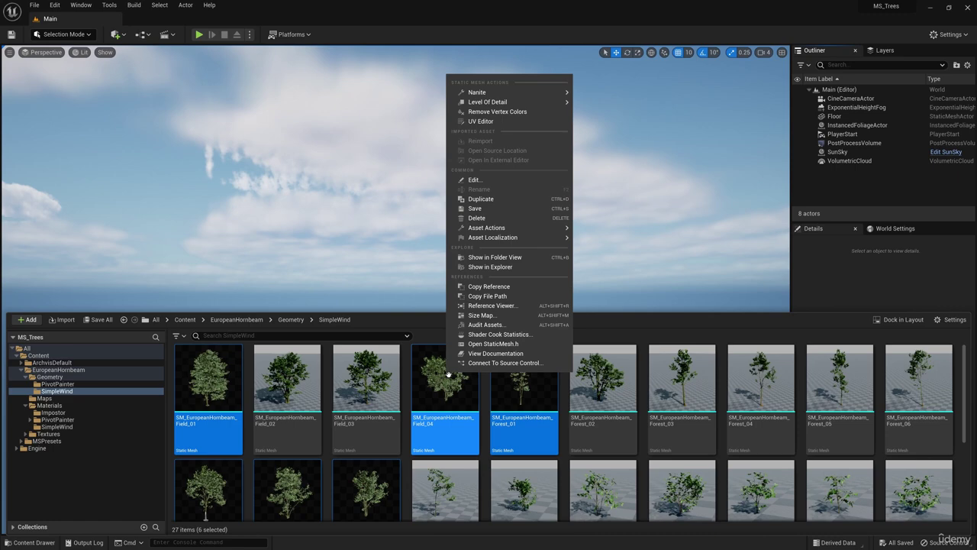
pyautogui.moveTo(511, 229)
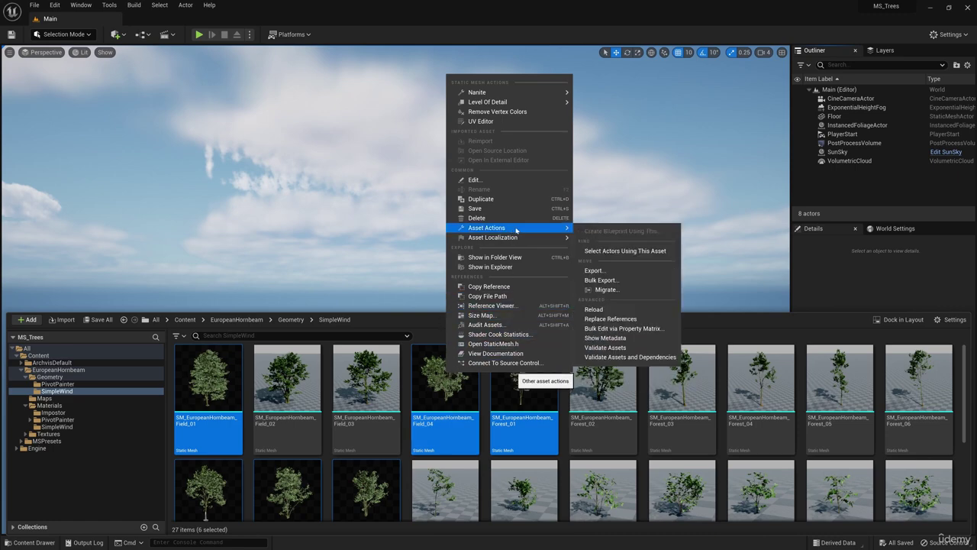
pyautogui.click(600, 290)
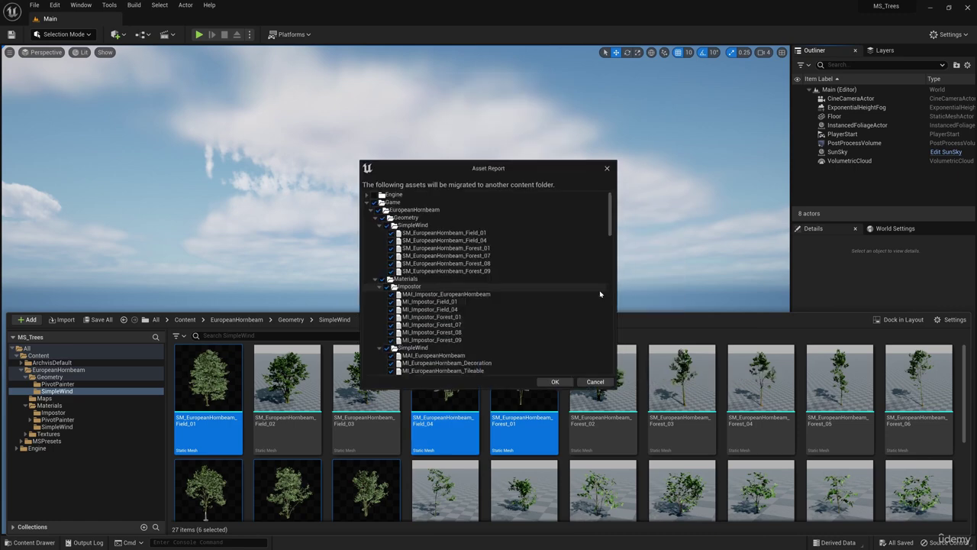
pyautogui.scroll(-3, 393, 320)
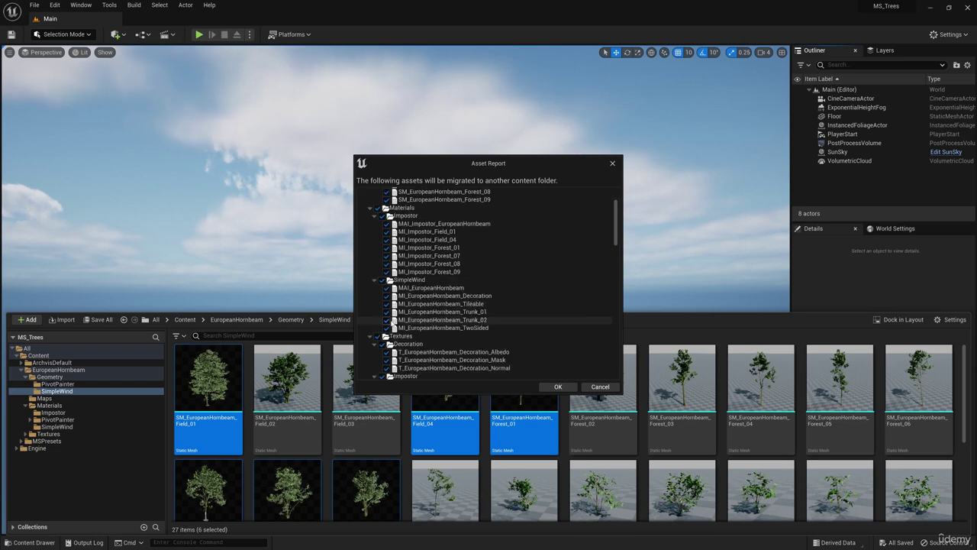
pyautogui.scroll(-15, 391, 322)
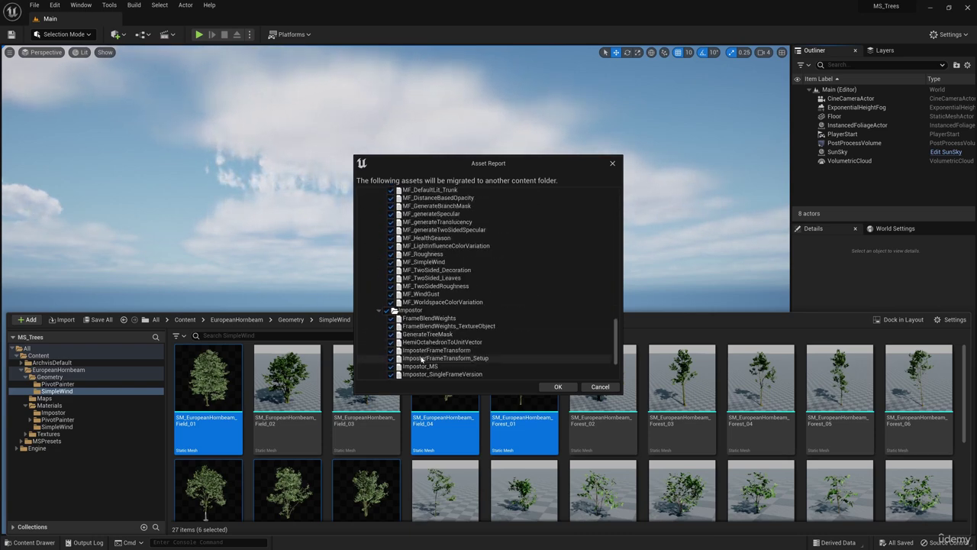
pyautogui.scroll(-5, 421, 359)
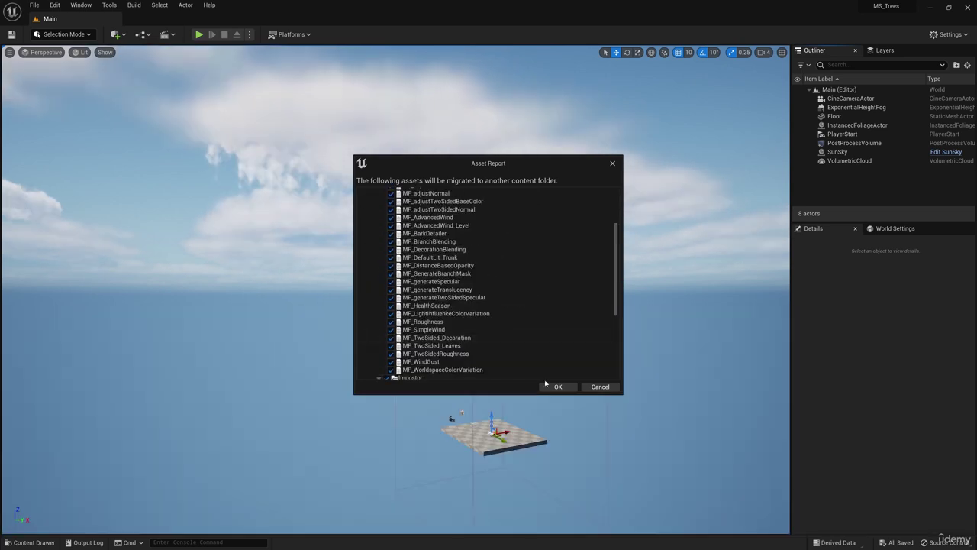
pyautogui.click(550, 388)
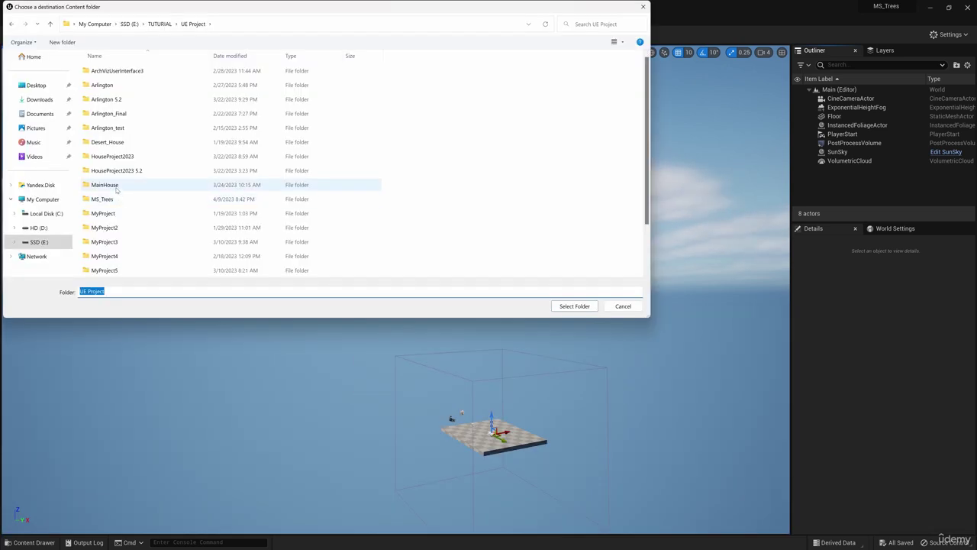
pyautogui.doubleClick(116, 187)
pyautogui.click(115, 86)
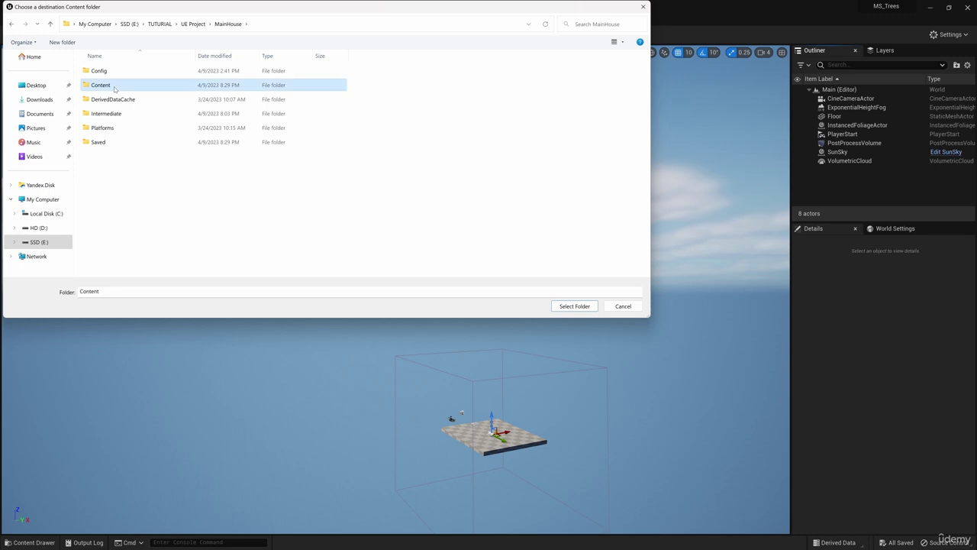
pyautogui.click(574, 306)
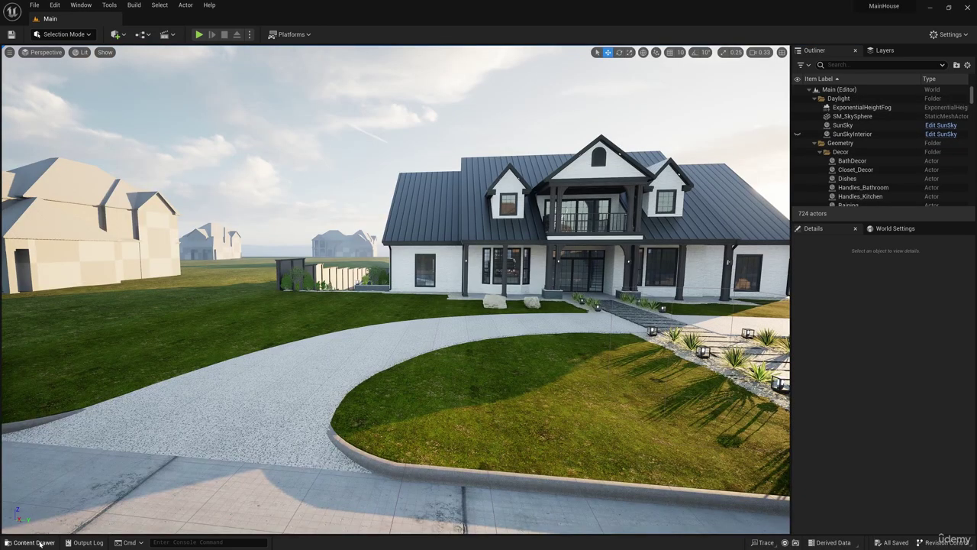
# - Switch to the MainHouse project and open its EuropeanHornbeam/Geometry/SimpleWind folder
pyautogui.click(31, 542)
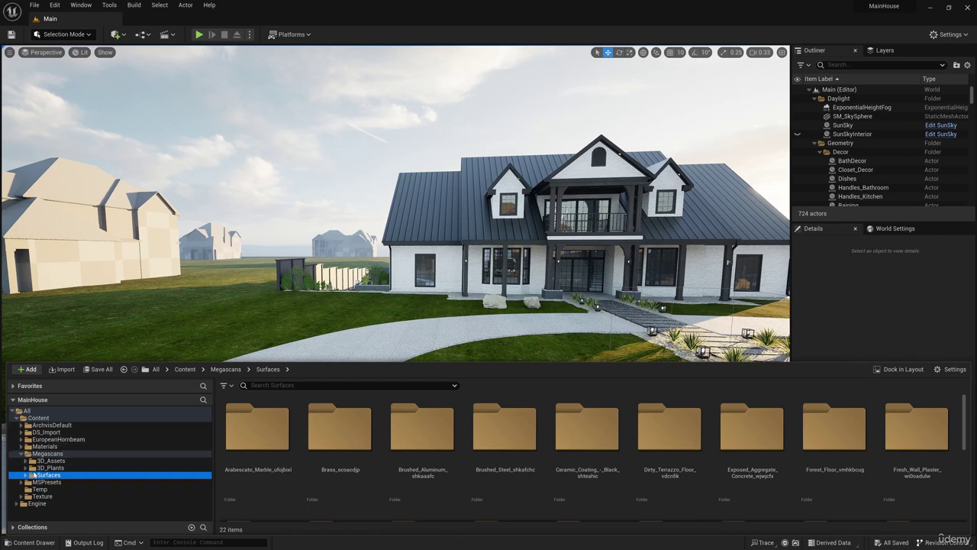
pyautogui.click(50, 439)
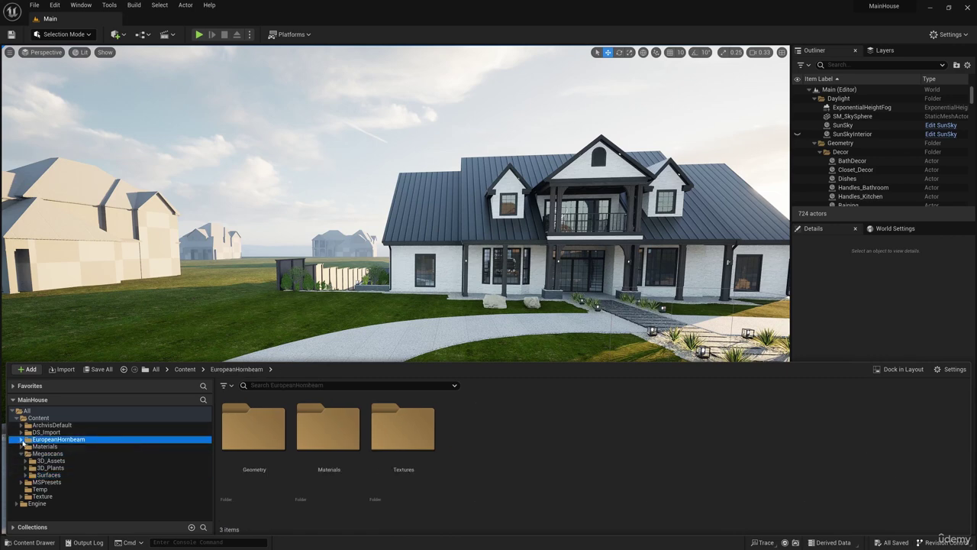
pyautogui.click(21, 440)
pyautogui.click(48, 446)
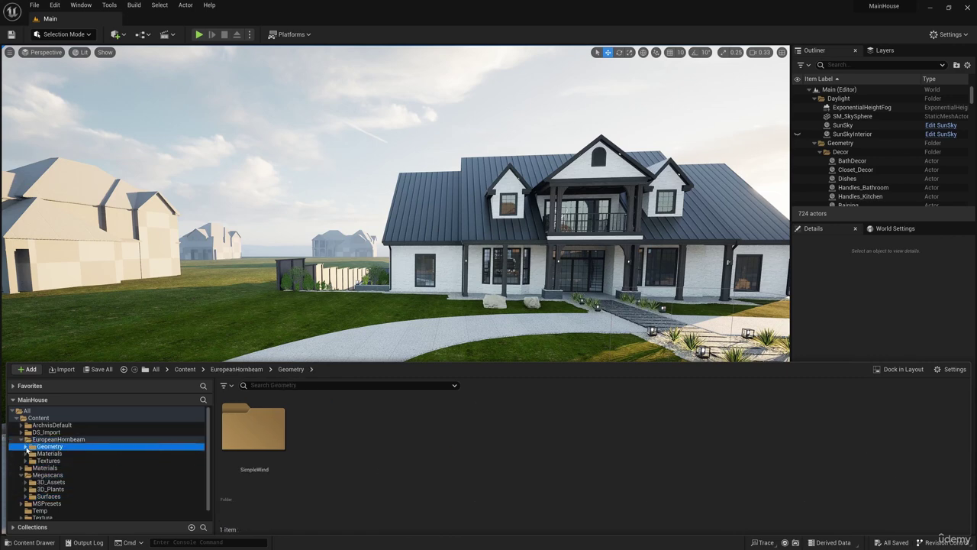
pyautogui.click(27, 447)
pyautogui.click(57, 454)
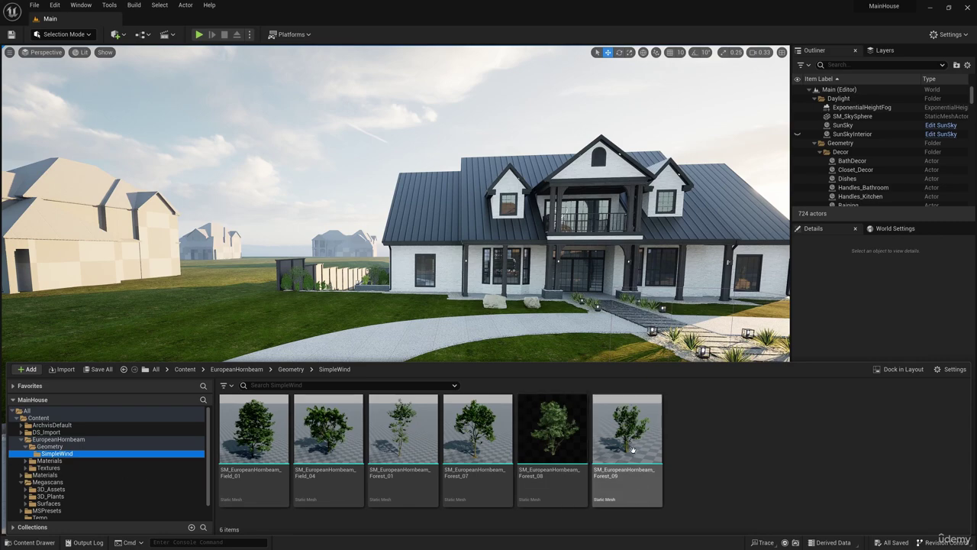
# - Try SM_EuropeanHornbeam_Field_01 as a single tree on the front lawn beside the curved driveway
pyautogui.click(251, 429)
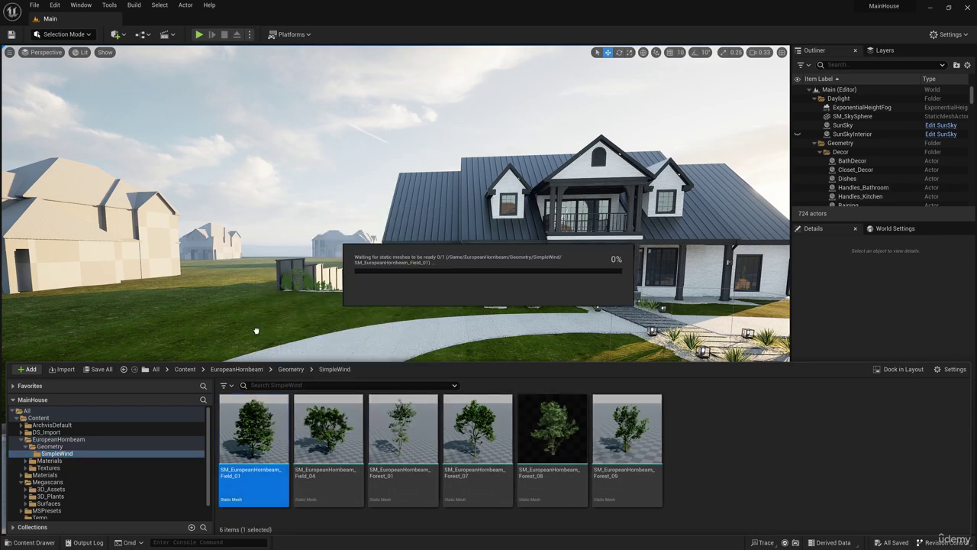
pyautogui.moveTo(256, 331); pyautogui.dragTo(264, 327)
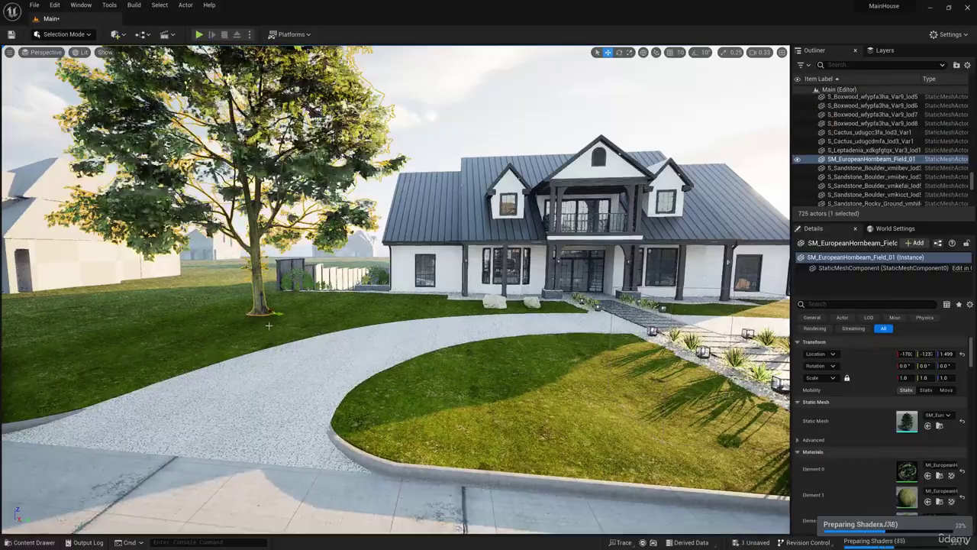
pyautogui.moveTo(268, 325); pyautogui.dragTo(219, 258, button='right')
pyautogui.click(458, 185)
pyautogui.moveTo(458, 185); pyautogui.dragTo(468, 232, button='right')
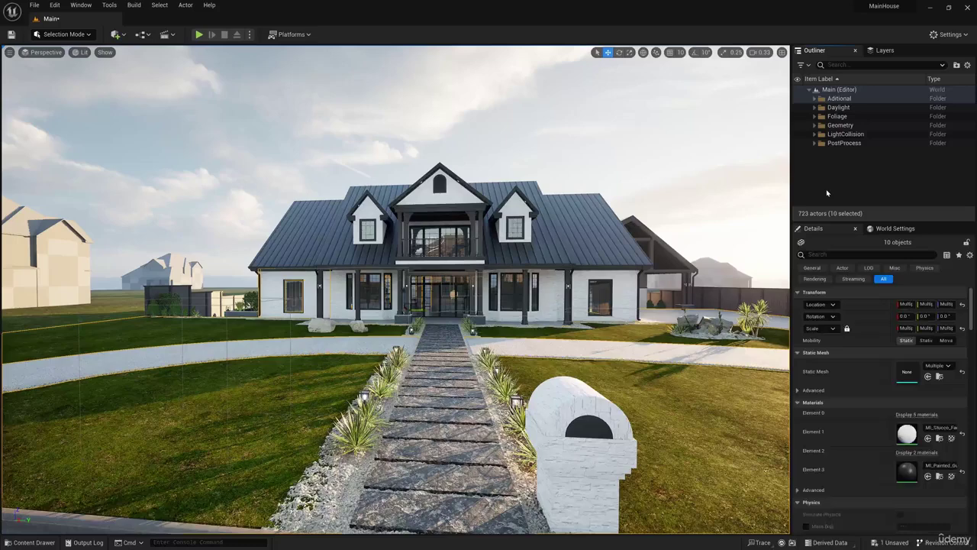
pyautogui.click(832, 191)
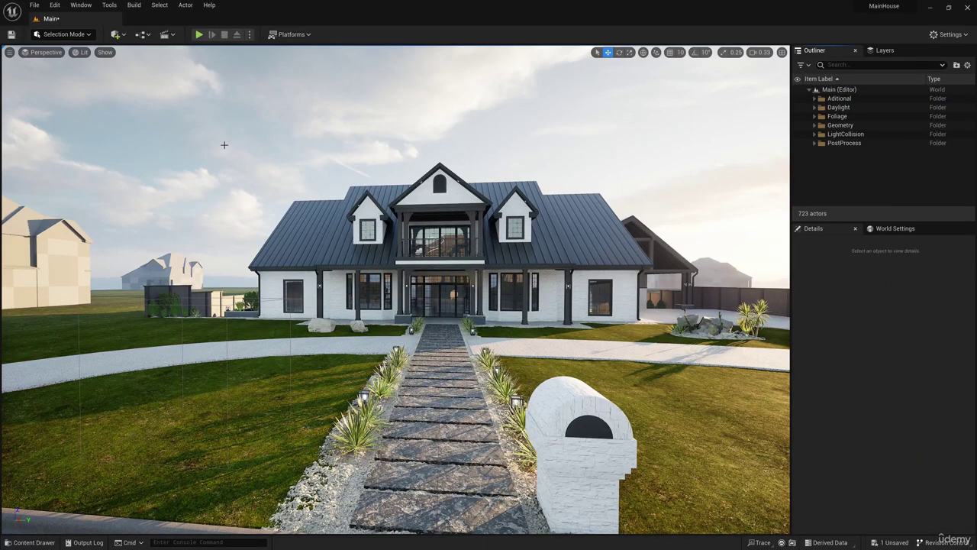
# - Switch to Foliage mode and add all six European Hornbeam meshes as foliage types
pyautogui.click(87, 34)
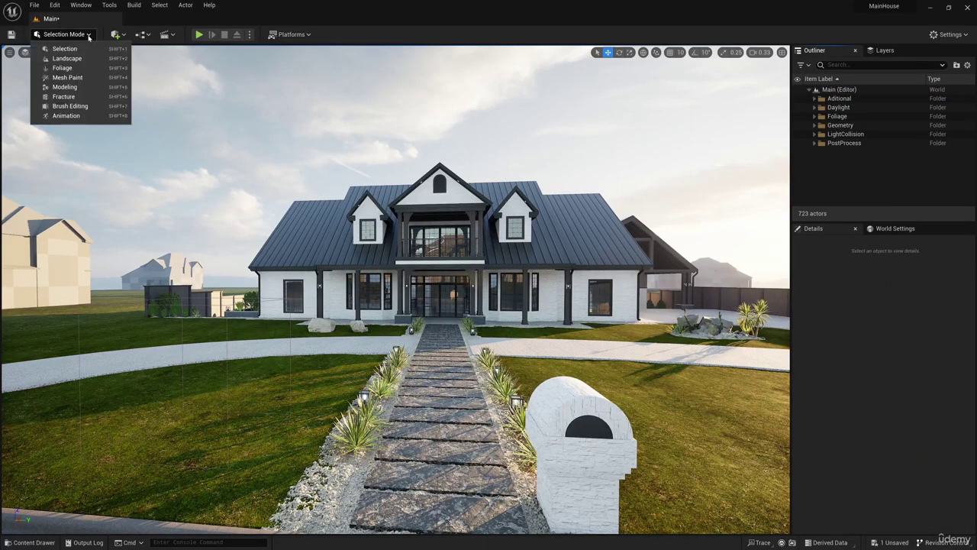
pyautogui.click(62, 67)
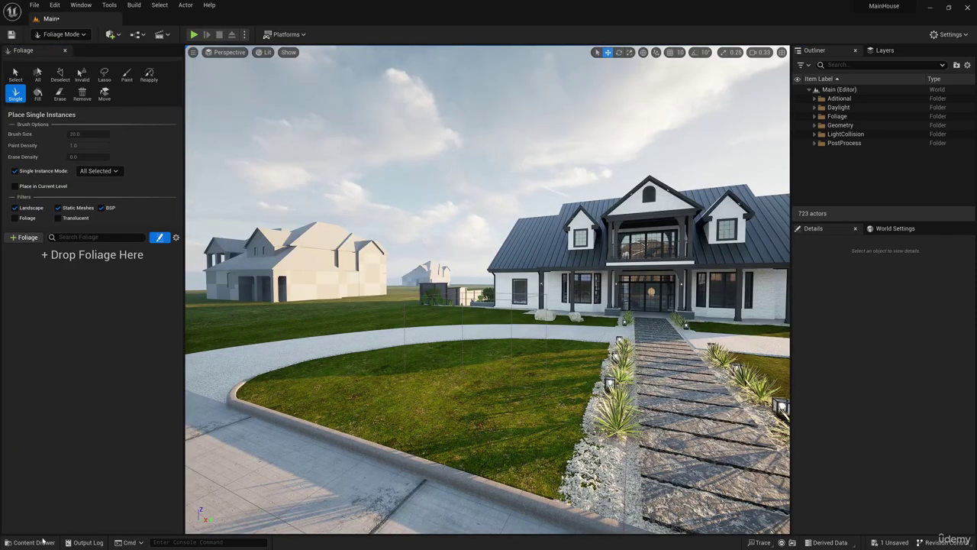
pyautogui.click(43, 541)
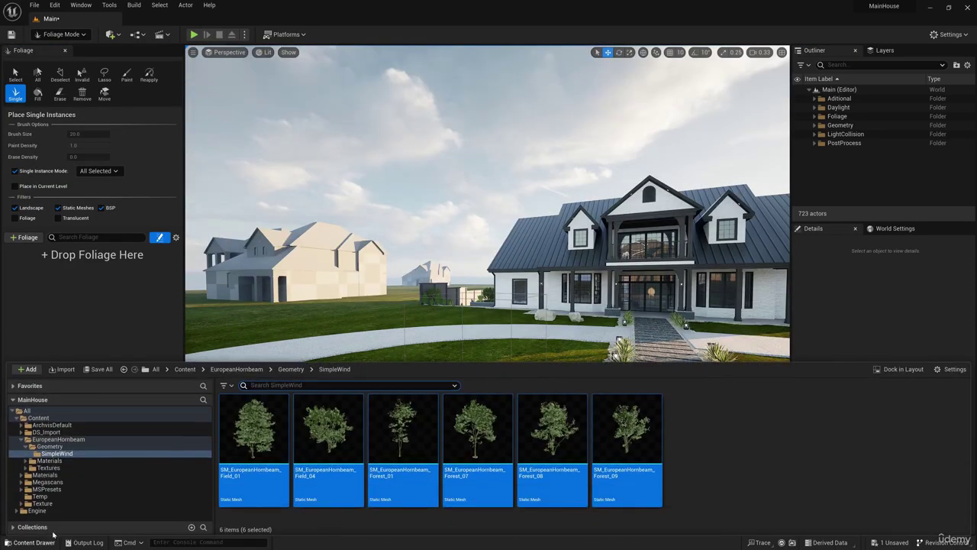
pyautogui.click(254, 450)
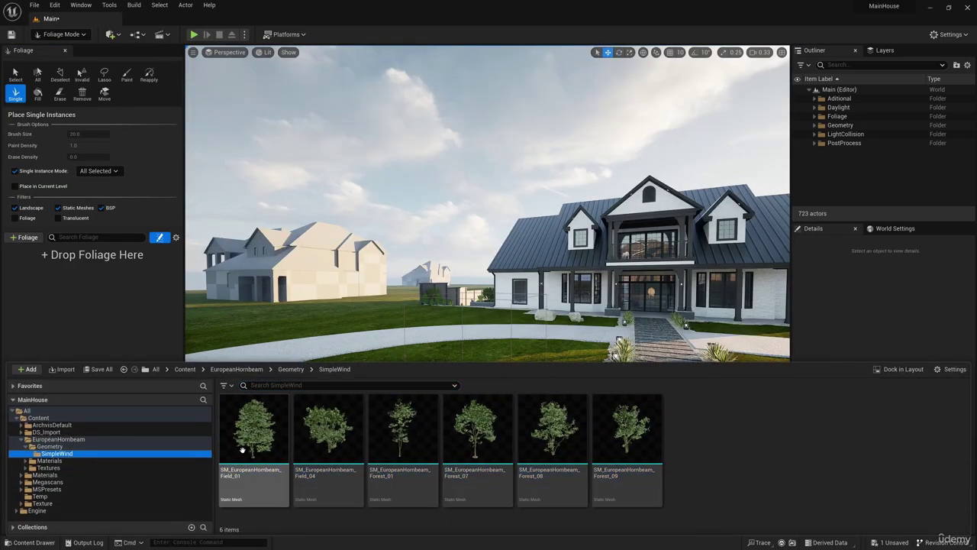
pyautogui.keyDown('shift'); pyautogui.click(645, 482); pyautogui.keyUp('shift')
pyautogui.moveTo(645, 482); pyautogui.dragTo(95, 261)
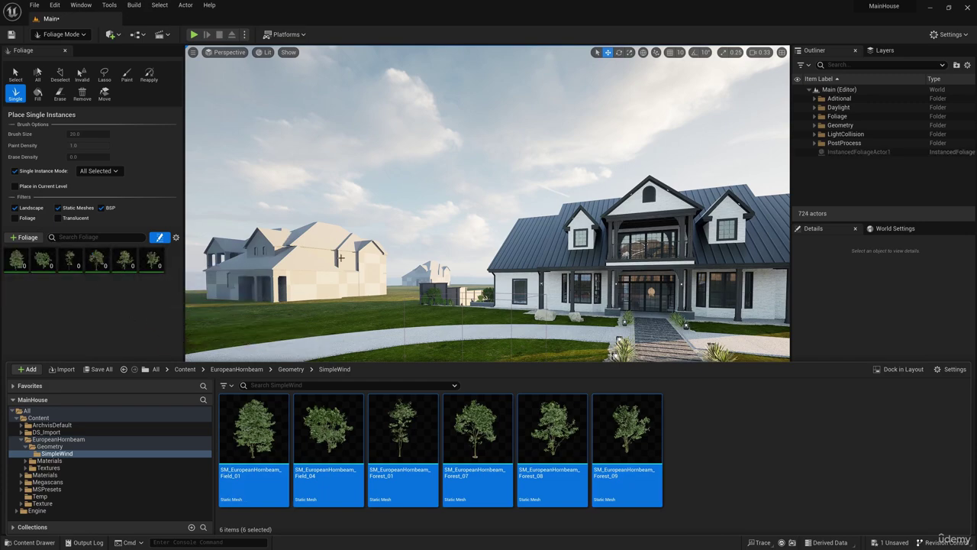
# - Deactivate all six hornbeam foliage types and activate only SM_EuropeanHornbeam_Field_01 for single-instance placement
pyautogui.moveTo(341, 258)
pyautogui.mouseDown(button='right')
pyautogui.moveTo(386, 245)
pyautogui.moveTo(328, 253)
pyautogui.mouseUp(button='right')
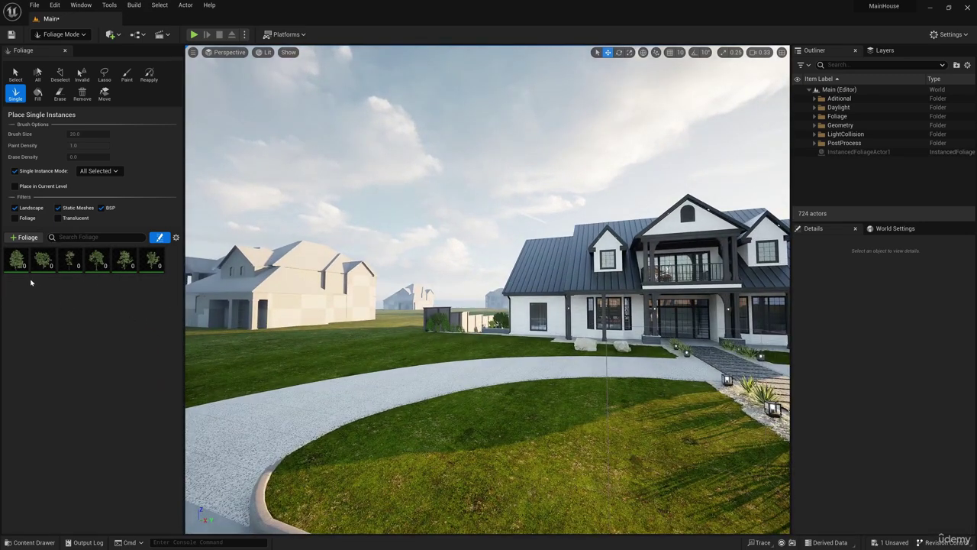
pyautogui.click(15, 258)
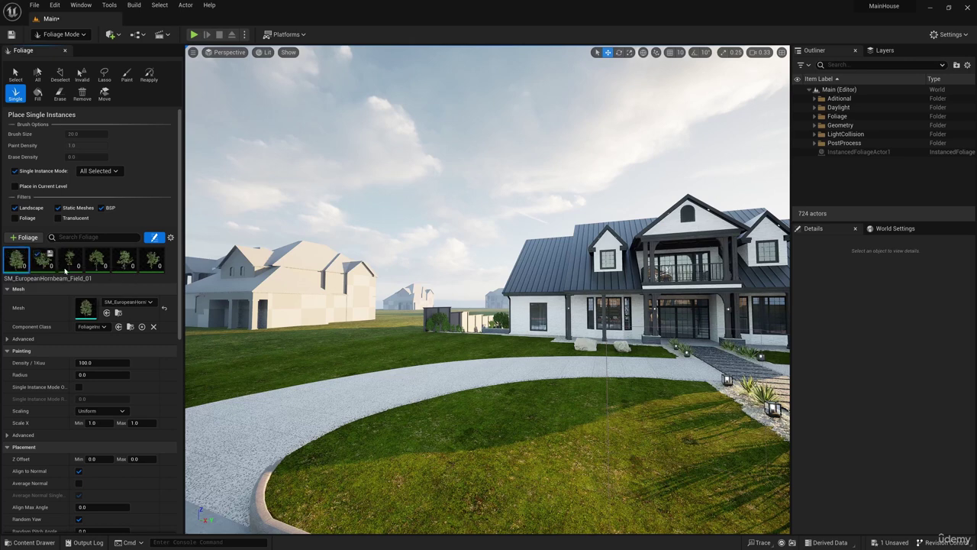
pyautogui.keyDown('shift'); pyautogui.click(152, 260); pyautogui.keyUp('shift')
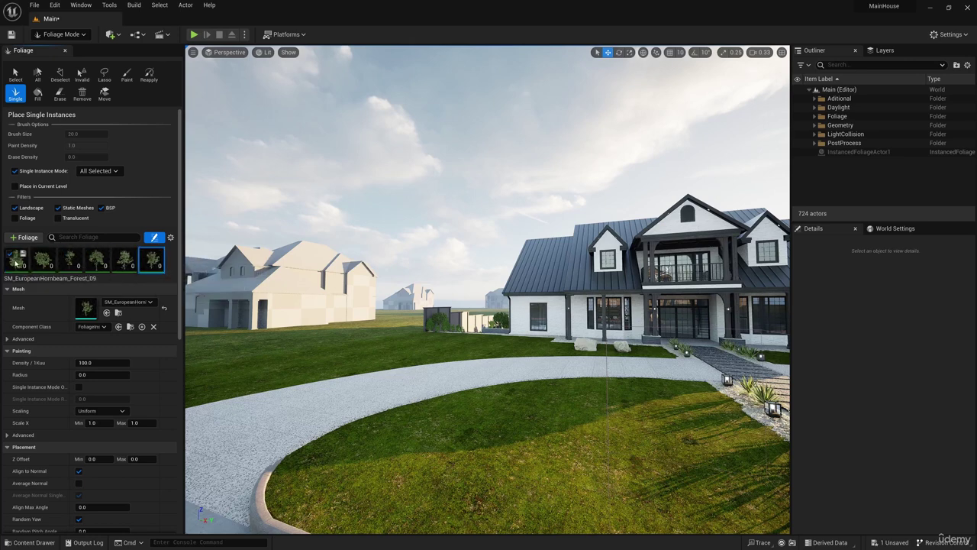
pyautogui.rightClick(17, 262)
pyautogui.click(43, 297)
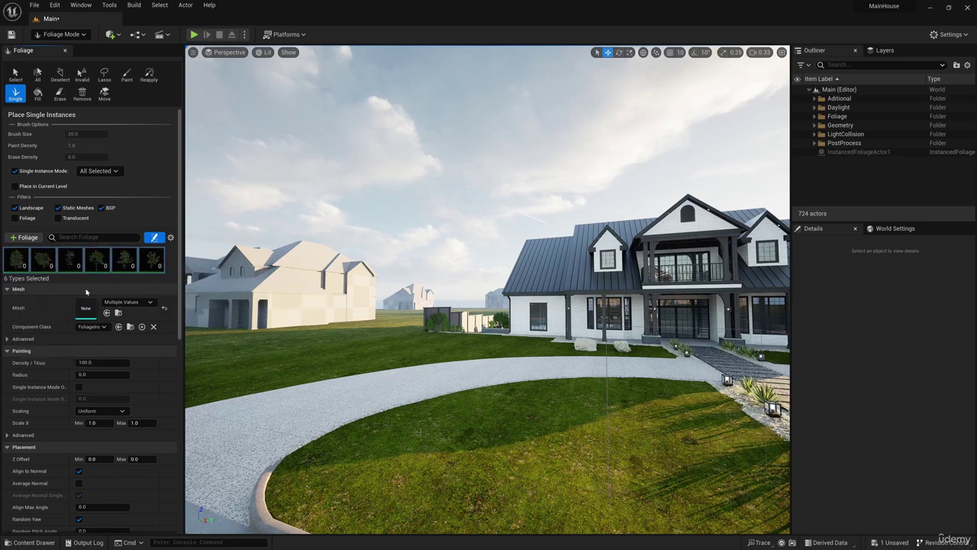
pyautogui.scroll(-3, 28, 265)
pyautogui.click(17, 201)
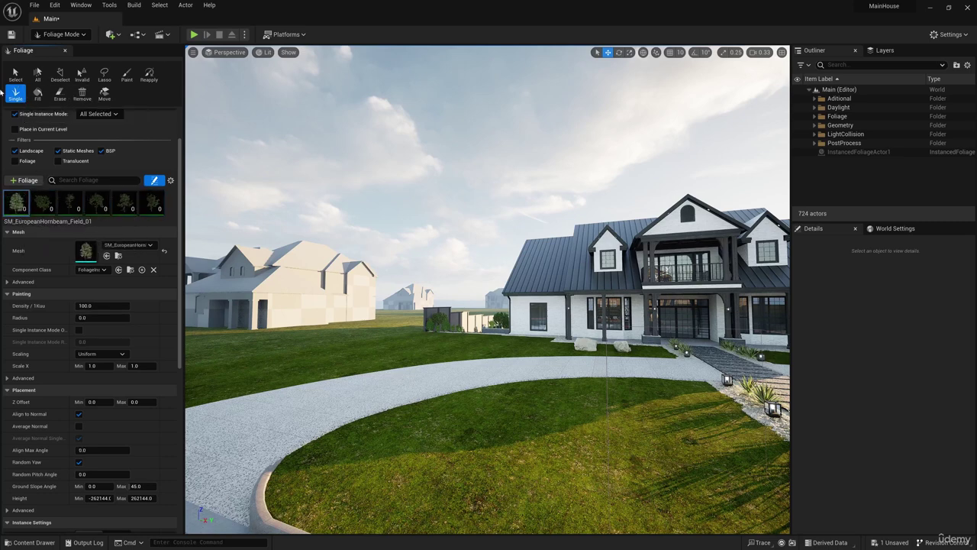
# - Place one SM_EuropeanHornbeam_Field_01 foliage instance on the front lawn between the driveway and the neighbouring house
pyautogui.moveTo(457, 283); pyautogui.dragTo(382, 317, button='right')
pyautogui.click(479, 274)
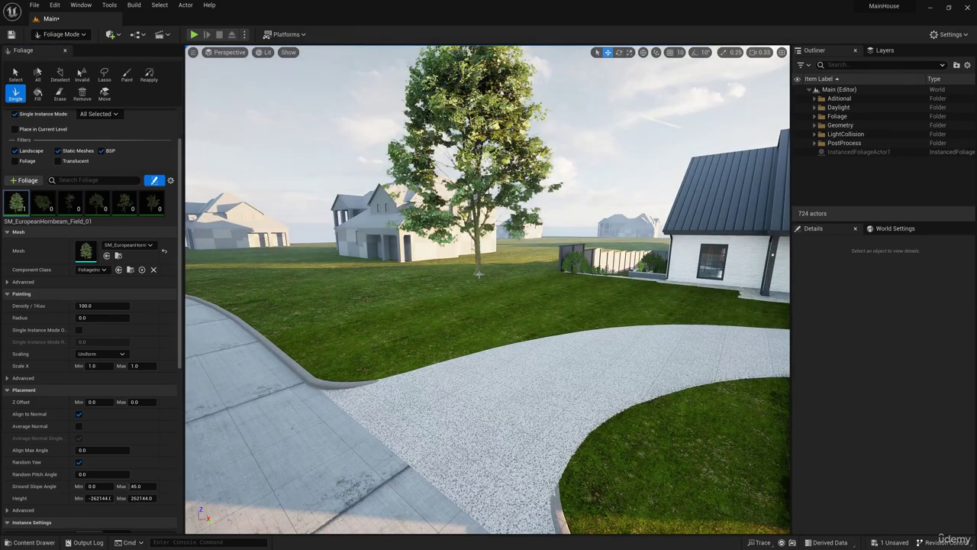
pyautogui.moveTo(527, 282); pyautogui.dragTo(718, 281, button='right')
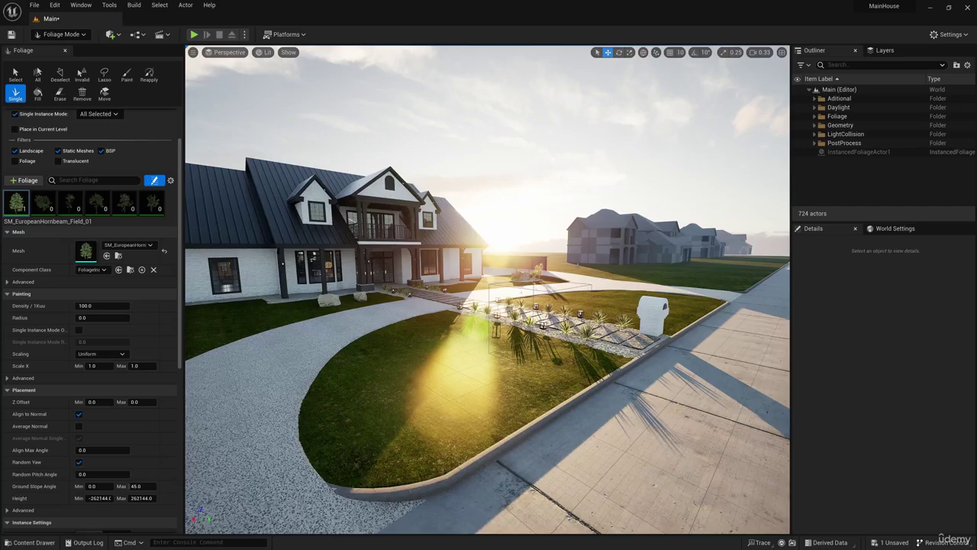
# - Place two more SM_EuropeanHornbeam_Field_01 instances on the lawns at either side of the main house
pyautogui.click(583, 271)
pyautogui.moveTo(583, 272); pyautogui.dragTo(206, 276, button='right')
pyautogui.click(580, 259)
pyautogui.moveTo(580, 260); pyautogui.dragTo(870, 251, button='right')
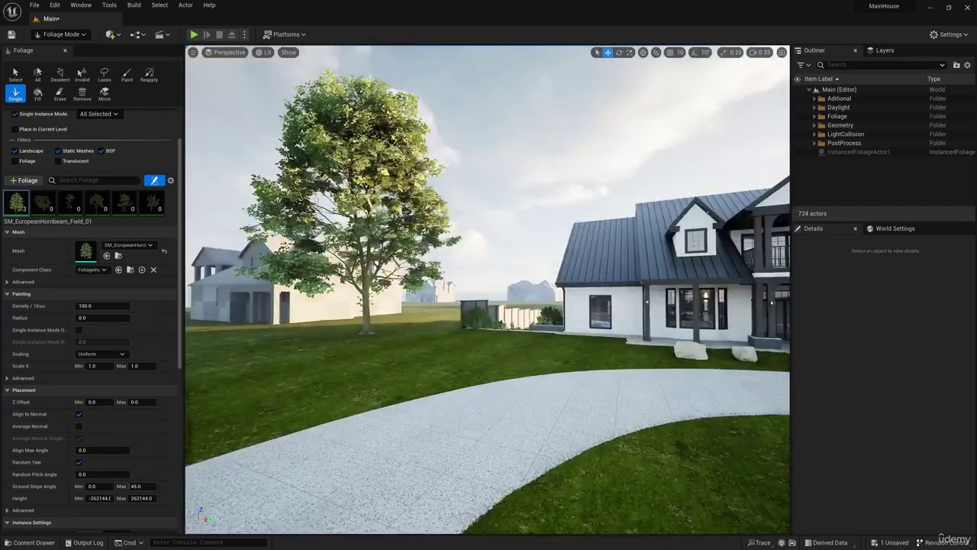
# - Place several SM_EuropeanHornbeam_Field_01 instances along the neighbouring houses and the grass outside the side-yard fence
pyautogui.moveTo(489, 290); pyautogui.dragTo(338, 298, button='right')
pyautogui.click(338, 298)
pyautogui.click(256, 299)
pyautogui.moveTo(257, 299); pyautogui.dragTo(451, 286, button='right')
pyautogui.click(323, 334)
pyautogui.click(233, 348)
pyautogui.moveTo(397, 320); pyautogui.dragTo(419, 317, button='right')
pyautogui.click(418, 317)
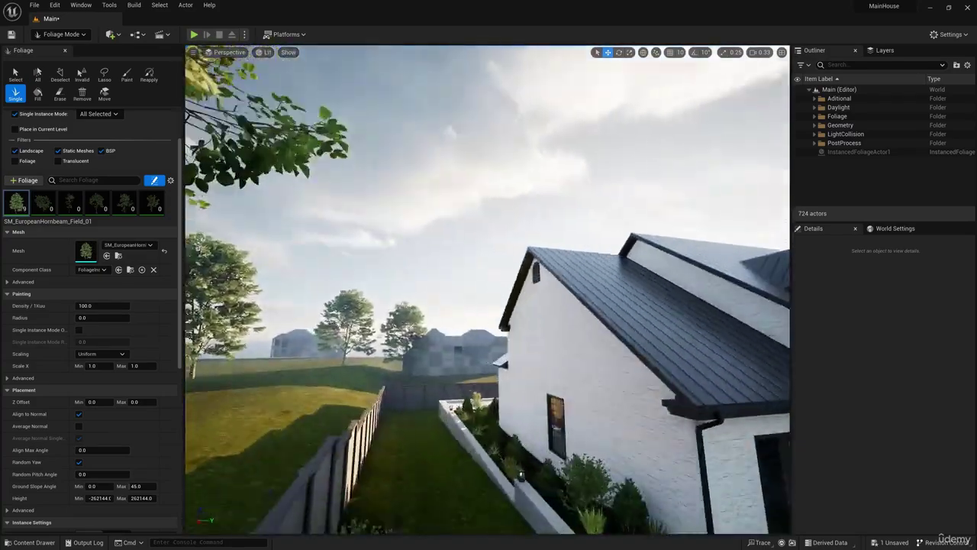
# - Place SM_EuropeanHornbeam_Field_01 instances on the open grass behind the backyard fence and pool
pyautogui.moveTo(373, 365); pyautogui.dragTo(399, 377, button='right')
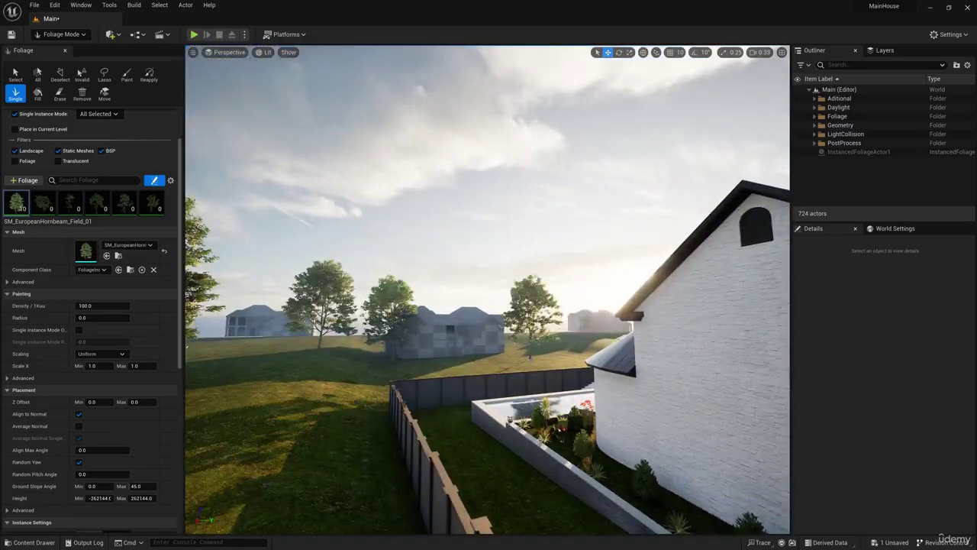
pyautogui.moveTo(517, 371)
pyautogui.mouseDown(button='right')
pyautogui.moveTo(523, 420)
pyautogui.moveTo(516, 371)
pyautogui.mouseUp(button='right')
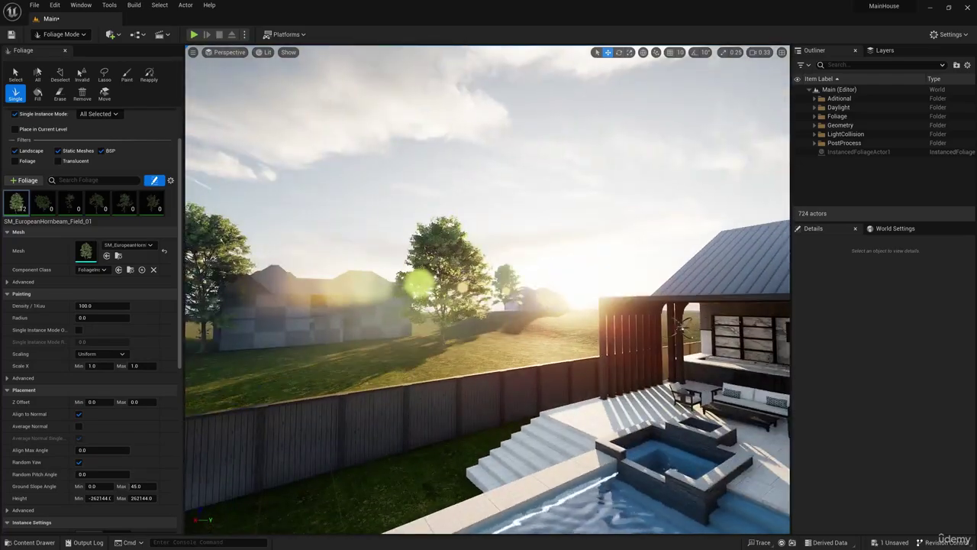
pyautogui.moveTo(489, 305); pyautogui.dragTo(752, 340, button='right')
pyautogui.click(547, 320)
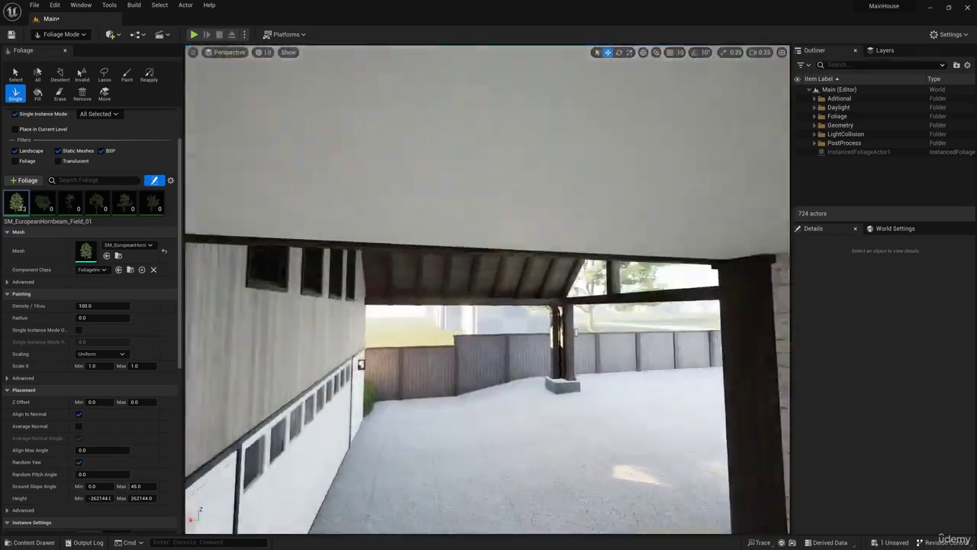
# - Place SM_EuropeanHornbeam_Field_01 instances beyond the garage-side fence and along both sides of the straight street
pyautogui.moveTo(548, 320); pyautogui.dragTo(713, 334, button='right')
pyautogui.click(599, 324)
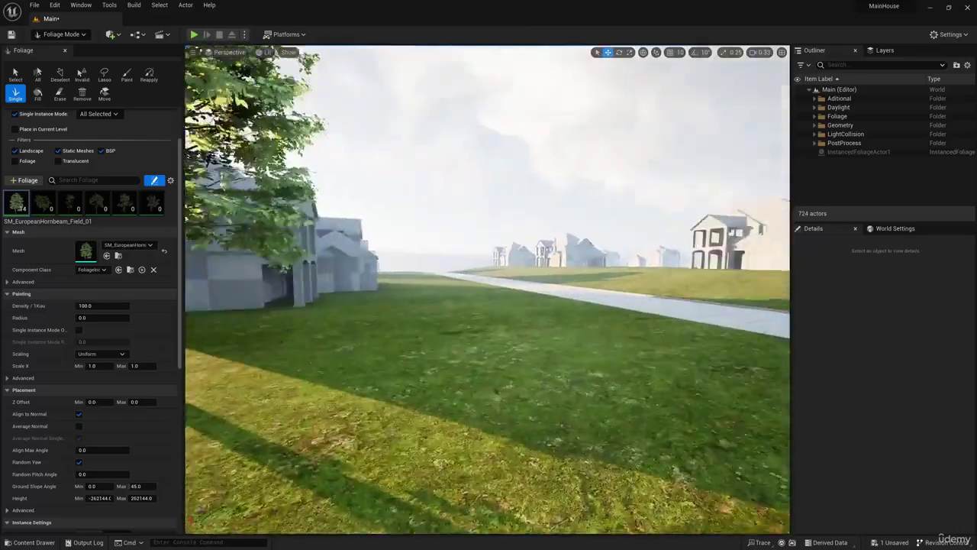
pyautogui.moveTo(599, 323); pyautogui.dragTo(545, 324, button='right')
pyautogui.click(532, 277)
pyautogui.moveTo(532, 277); pyautogui.dragTo(568, 291, button='right')
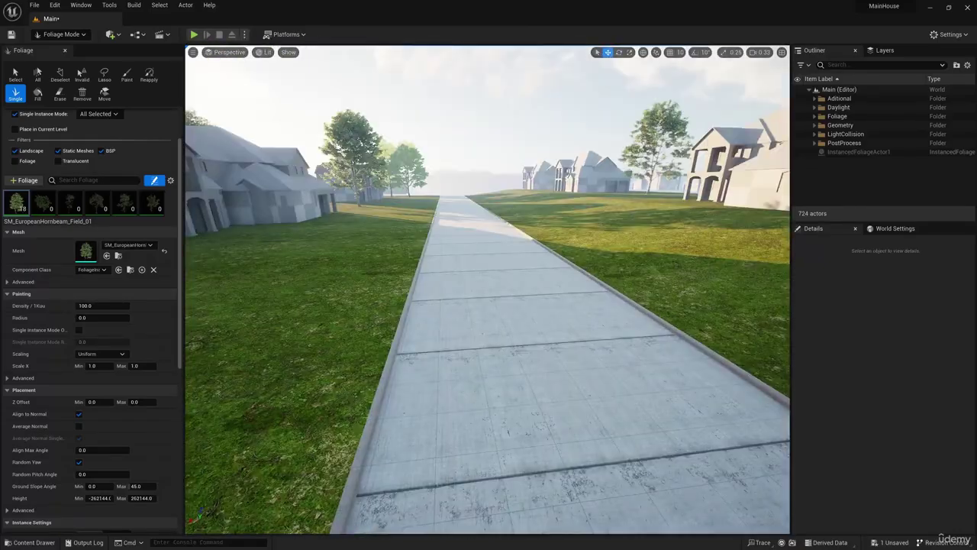
# - Place more SM_EuropeanHornbeam_Field_01 instances on the grass slope across the street from the main house
pyautogui.moveTo(489, 290); pyautogui.dragTo(657, 282, button='right')
pyautogui.click(615, 218)
pyautogui.click(462, 203)
pyautogui.moveTo(463, 203); pyautogui.dragTo(534, 206, button='right')
pyautogui.click(576, 243)
pyautogui.click(622, 243)
pyautogui.moveTo(622, 242); pyautogui.dragTo(660, 246, button='right')
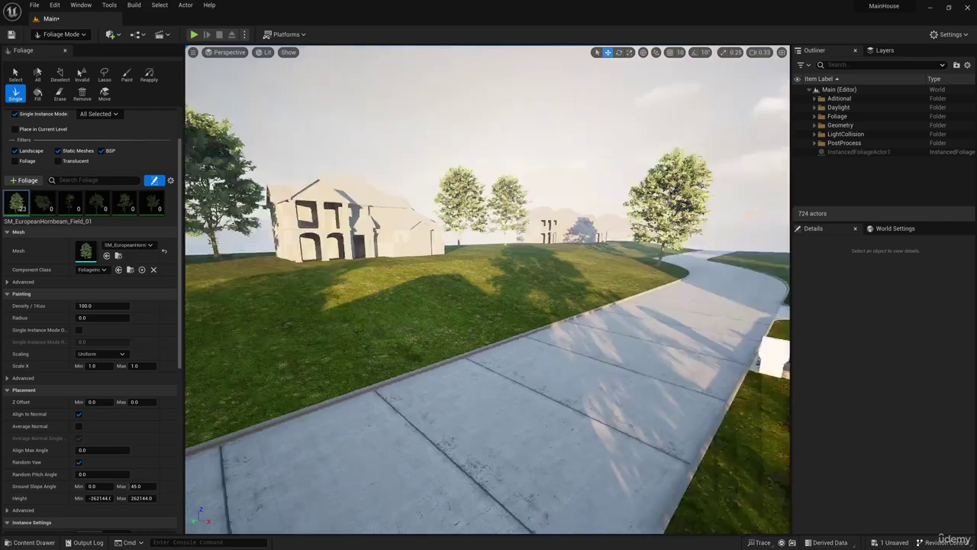
pyautogui.moveTo(534, 322); pyautogui.dragTo(546, 323, button='right')
pyautogui.moveTo(489, 290); pyautogui.dragTo(581, 292, button='right')
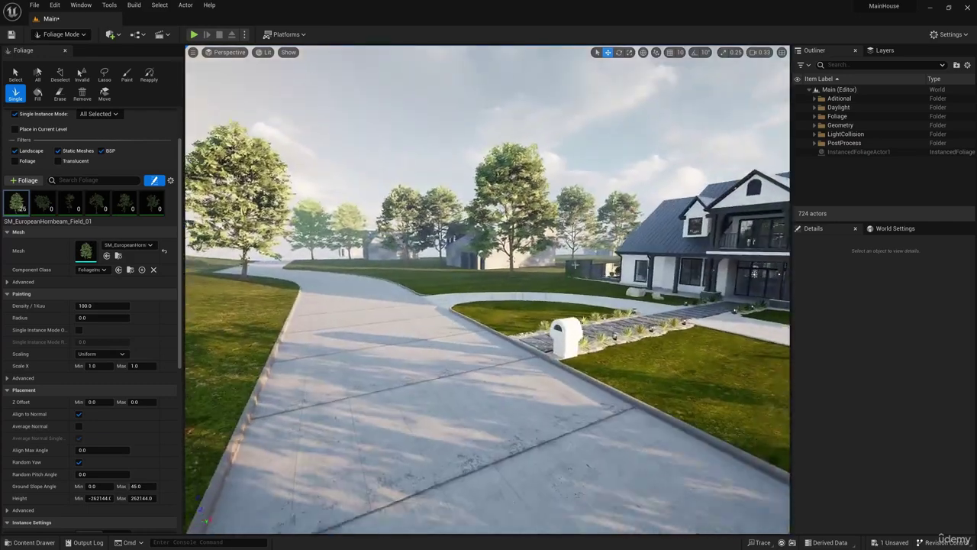
# - Deactivate SM_EuropeanHornbeam_Field_01 and make SM_EuropeanHornbeam_Field_04 the only active foliage type
pyautogui.click(11, 198)
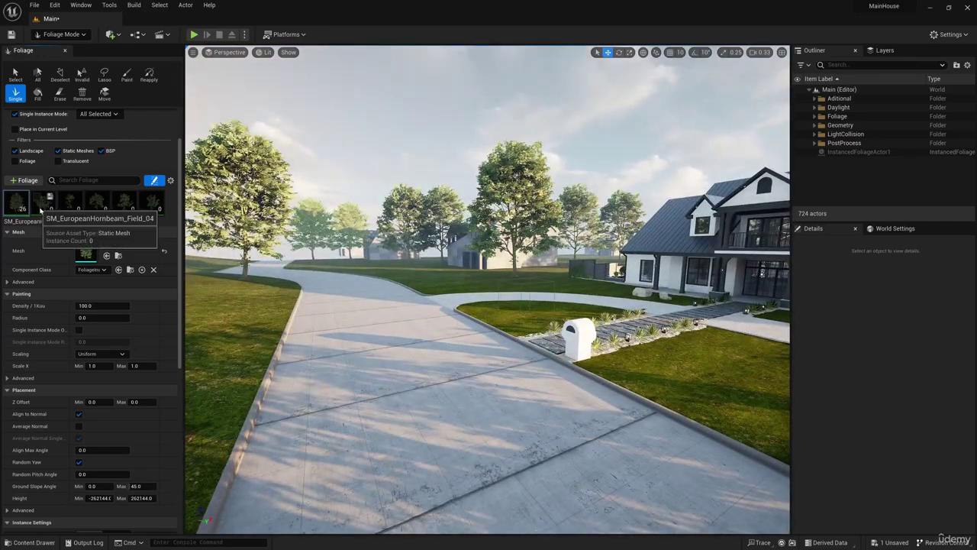
pyautogui.scroll(-1, 26, 207)
pyautogui.click(45, 191)
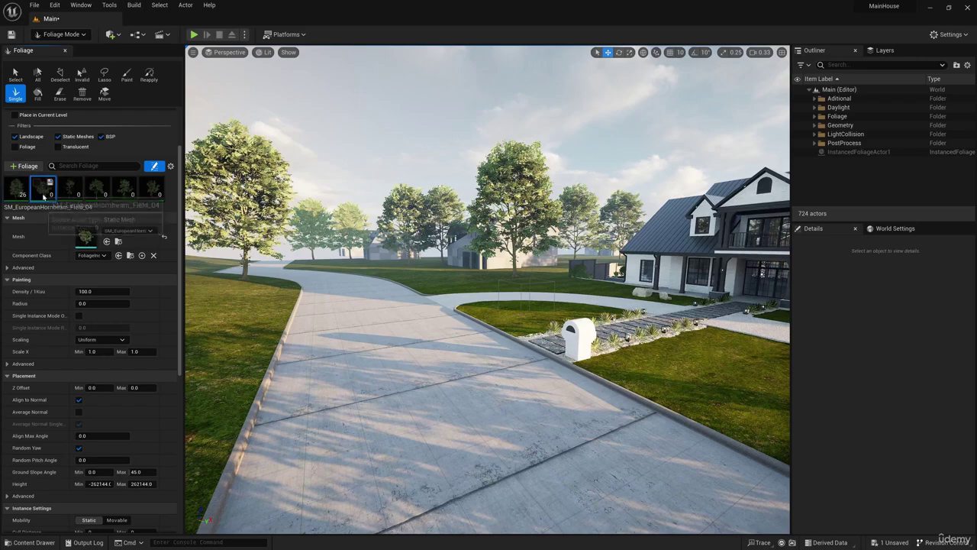
pyautogui.click(37, 183)
# - Try one SM_EuropeanHornbeam_Field_04 instance on the front lawn and undo it
pyautogui.click(658, 384)
pyautogui.moveTo(658, 384); pyautogui.dragTo(763, 366, button='right')
pyautogui.hotkey('ctrl', 'z')
# - Place SM_EuropeanHornbeam_Field_04 instances on the neighbour's lawn beside the driveway and farther along the street
pyautogui.moveTo(519, 389); pyautogui.dragTo(763, 374, button='right')
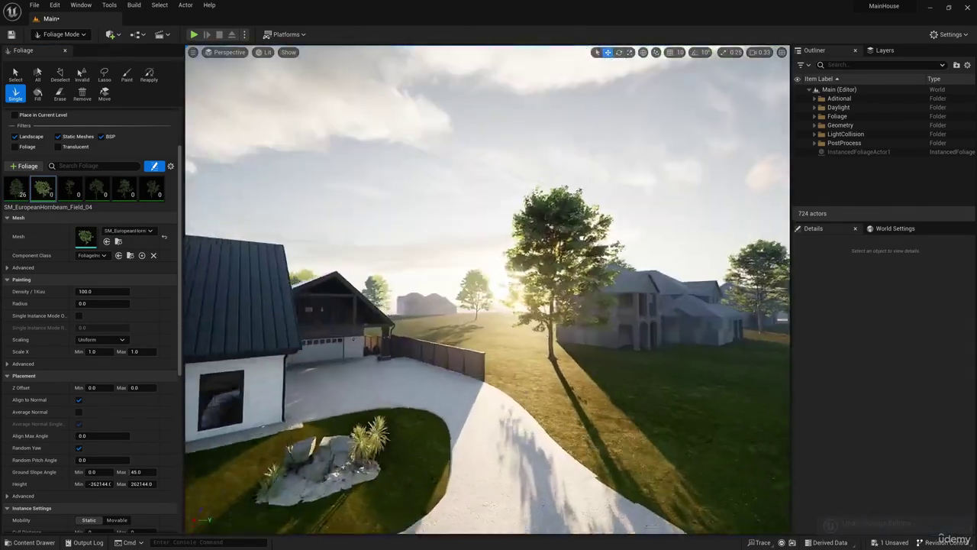
pyautogui.click(704, 388)
pyautogui.moveTo(704, 389); pyautogui.dragTo(801, 397, button='right')
pyautogui.moveTo(488, 305); pyautogui.dragTo(595, 306, button='right')
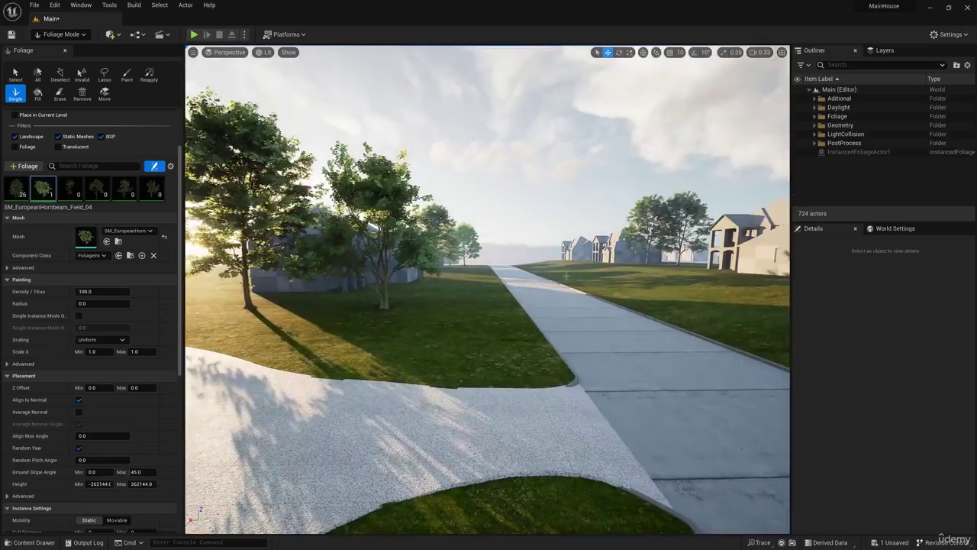
pyautogui.click(576, 269)
pyautogui.moveTo(576, 269); pyautogui.dragTo(733, 259, button='right')
# - Place SM_EuropeanHornbeam_Field_04 instances between the existing trees on the grass across the street
pyautogui.click(389, 242)
pyautogui.moveTo(389, 243); pyautogui.dragTo(274, 244, button='right')
pyautogui.click(425, 246)
pyautogui.moveTo(424, 247); pyautogui.dragTo(610, 267, button='right')
pyautogui.click(534, 248)
pyautogui.moveTo(534, 248); pyautogui.dragTo(603, 263, button='right')
pyautogui.click(534, 263)
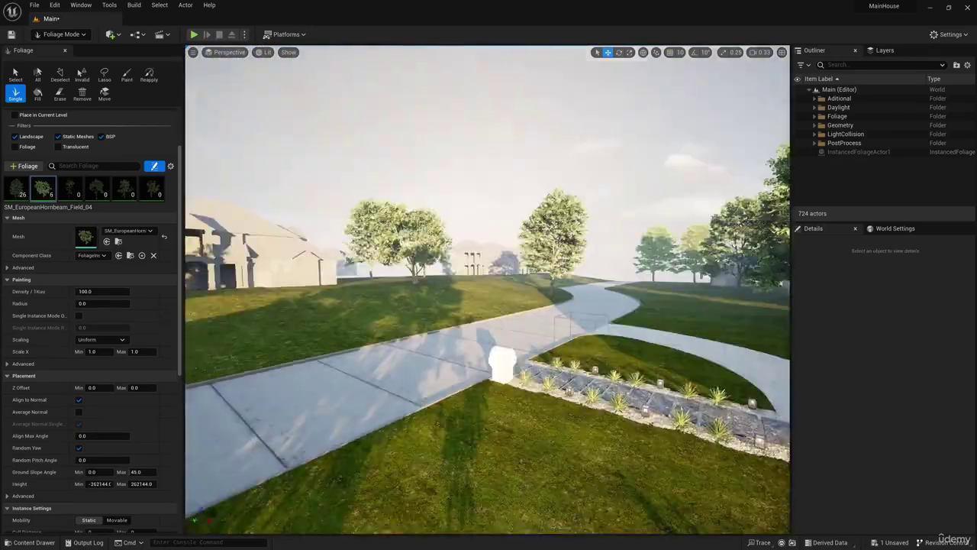
# - Add three more SM_EuropeanHornbeam_Field_04 instances around the curved end of the street and its neighbouring lawns
pyautogui.click(489, 271)
pyautogui.moveTo(488, 271); pyautogui.dragTo(603, 271, button='right')
pyautogui.click(656, 290)
pyautogui.moveTo(657, 290); pyautogui.dragTo(709, 290, button='right')
pyautogui.moveTo(489, 290); pyautogui.dragTo(588, 326, button='right')
pyautogui.click(405, 327)
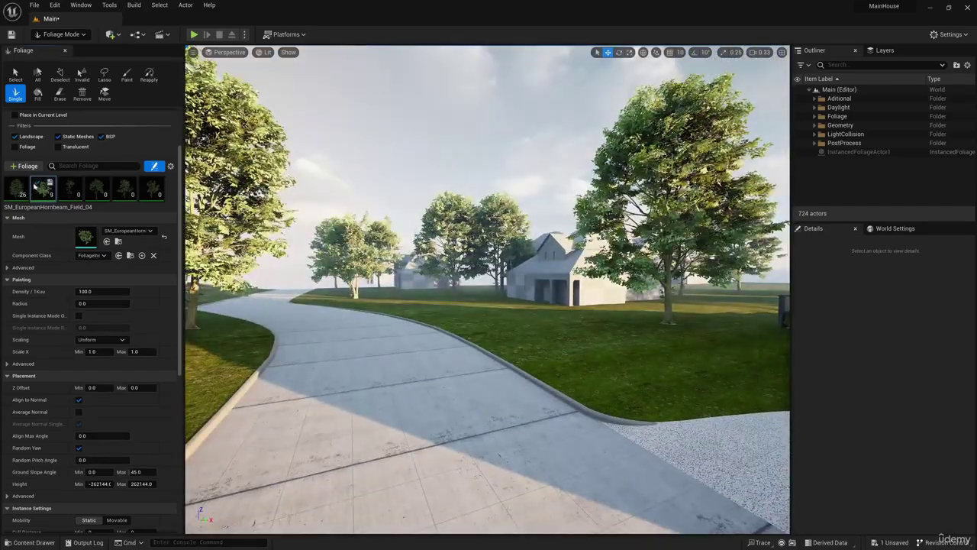
# - Switch placement to SM_EuropeanHornbeam_Forest_01, undo the first trial tree and place one instance at a new spot
pyautogui.click(70, 189)
pyautogui.click(557, 363)
pyautogui.moveTo(558, 362); pyautogui.dragTo(611, 294, button='right')
pyautogui.hotkey('ctrl', 'z')
pyautogui.moveTo(488, 336); pyautogui.dragTo(748, 389, button='right')
pyautogui.click(512, 385)
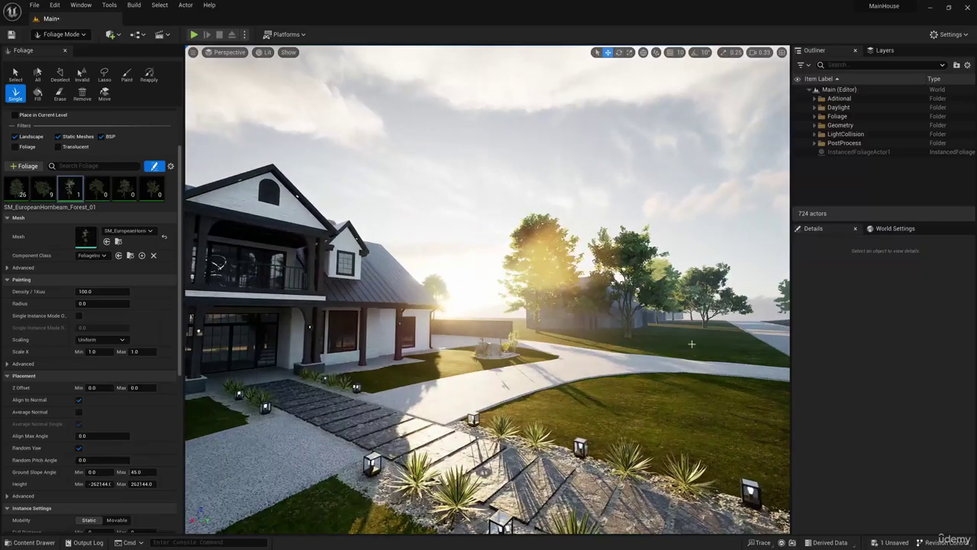
# - Place SM_EuropeanHornbeam_Forest_01 instances on the grass between the driveway and street and behind the garage-side fence
pyautogui.click(693, 342)
pyautogui.moveTo(693, 342); pyautogui.dragTo(588, 361, button='right')
pyautogui.press('w')
pyautogui.click(568, 333)
pyautogui.press('w')
pyautogui.press('a')
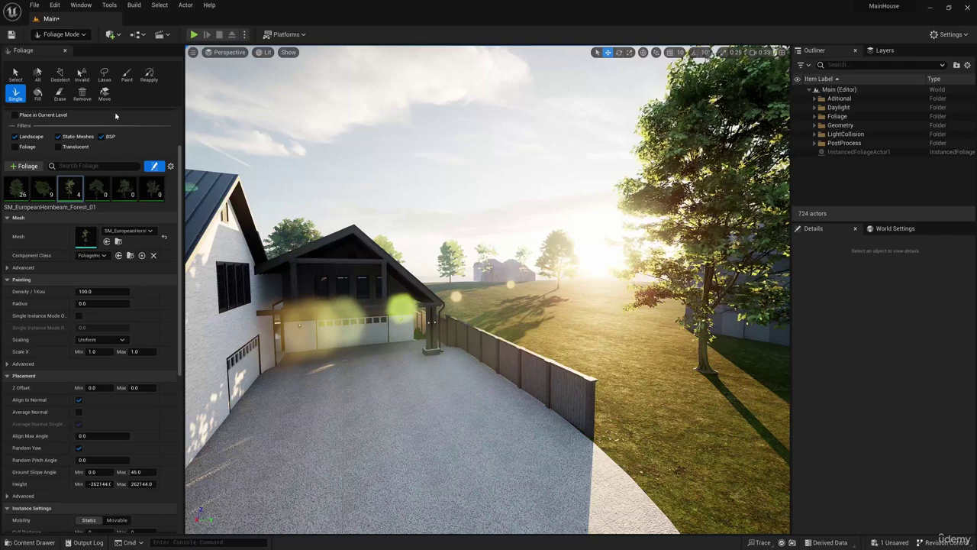
# - Select the distant hornbeam behind the garage fence and move it sideways in front of the far house
pyautogui.click(15, 74)
pyautogui.click(553, 250)
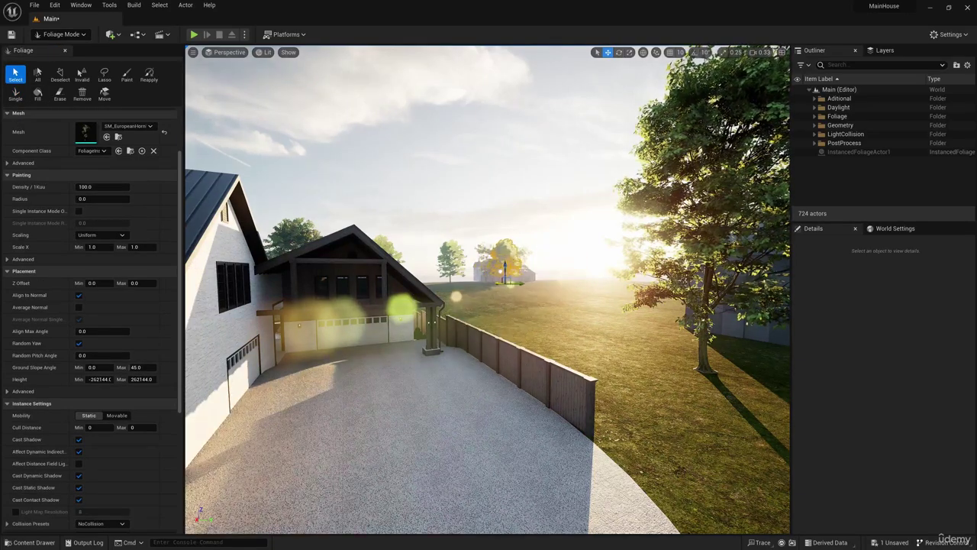
pyautogui.press('a')
pyautogui.moveTo(554, 251); pyautogui.dragTo(611, 263, button='right')
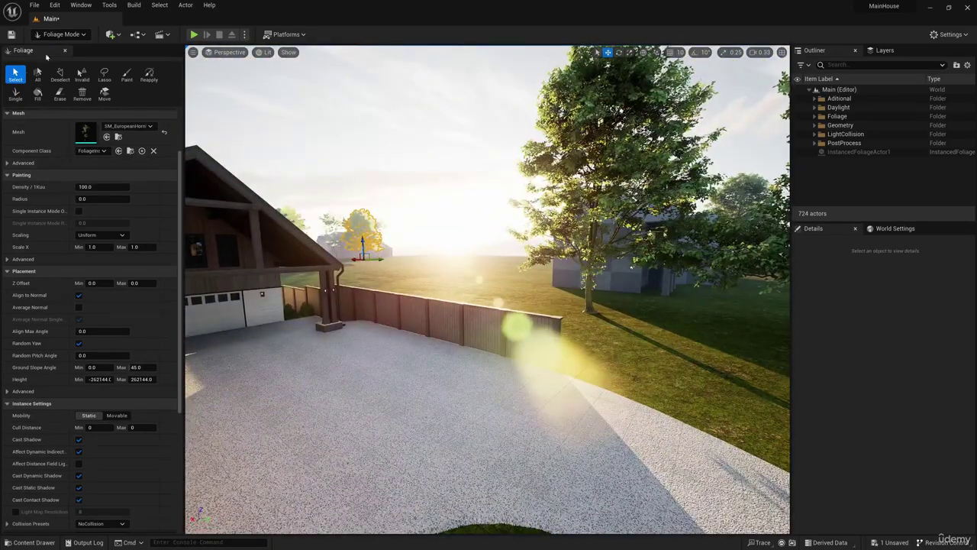
# - Return to single-instance placement, switch to SM_EuropeanHornbeam_Forest_07 and place instances around the garage-side driveway and neighbouring lawn
pyautogui.click(15, 92)
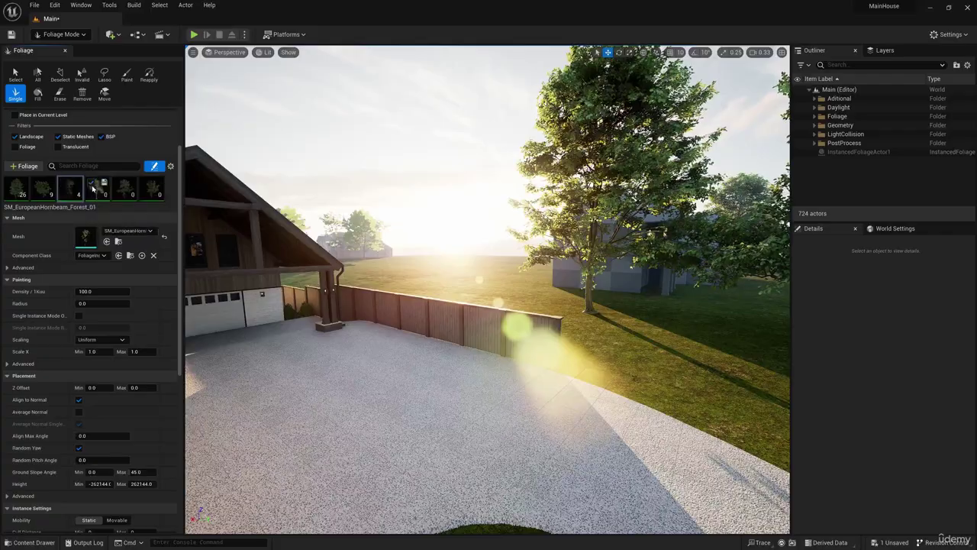
pyautogui.click(92, 189)
pyautogui.press('w')
pyautogui.moveTo(458, 298); pyautogui.dragTo(657, 298, button='right')
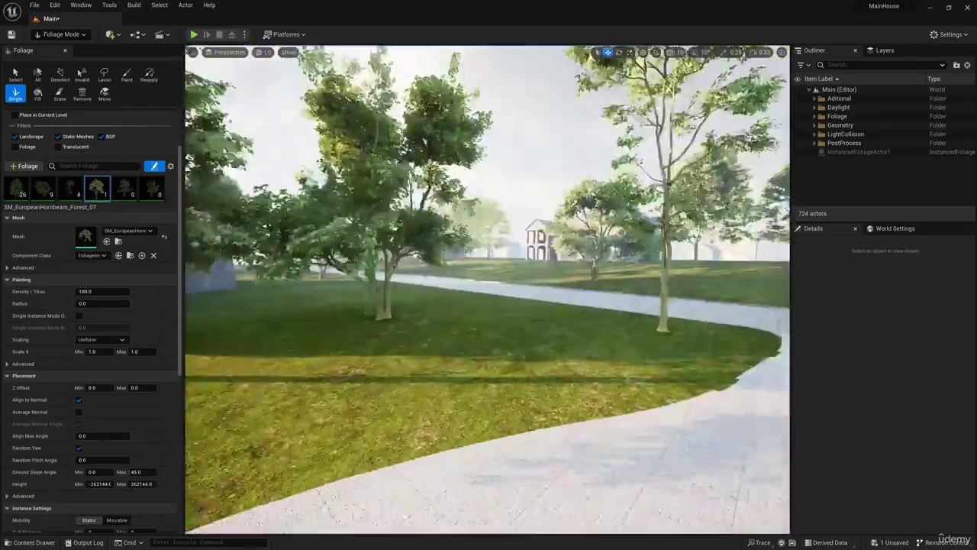
pyautogui.click(444, 437)
pyautogui.moveTo(488, 298); pyautogui.dragTo(626, 329, button='right')
pyautogui.press('s')
pyautogui.press('s')
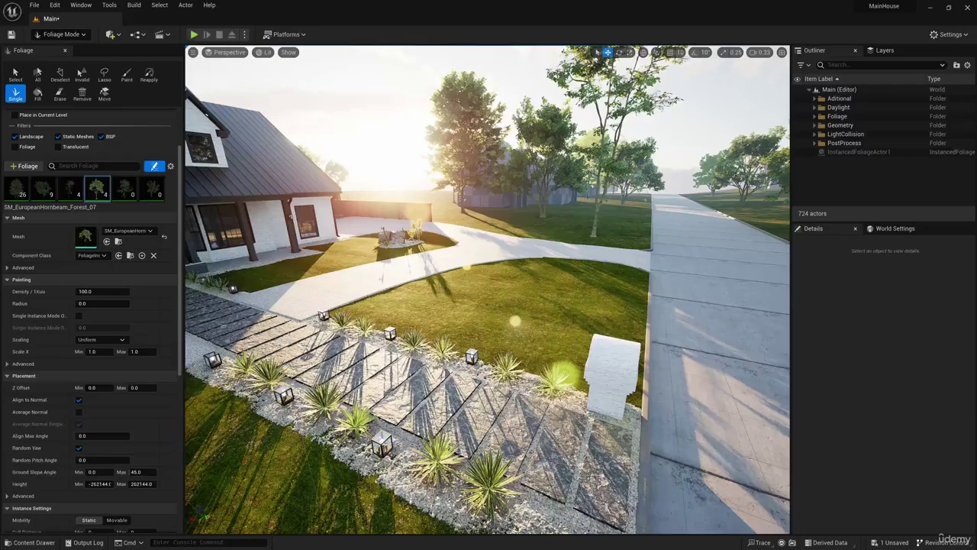
# - Place SM_EuropeanHornbeam_Forest_07 instances down the street and on the grass slope opposite the mailbox
pyautogui.moveTo(488, 298); pyautogui.dragTo(573, 298, button='right')
pyautogui.press('w')
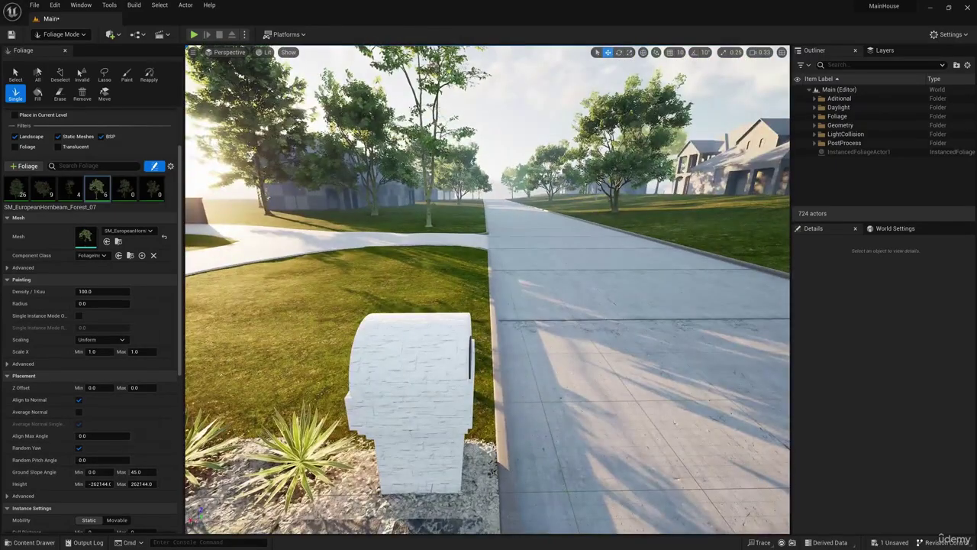
pyautogui.moveTo(488, 298); pyautogui.dragTo(580, 298, button='right')
pyautogui.press('s')
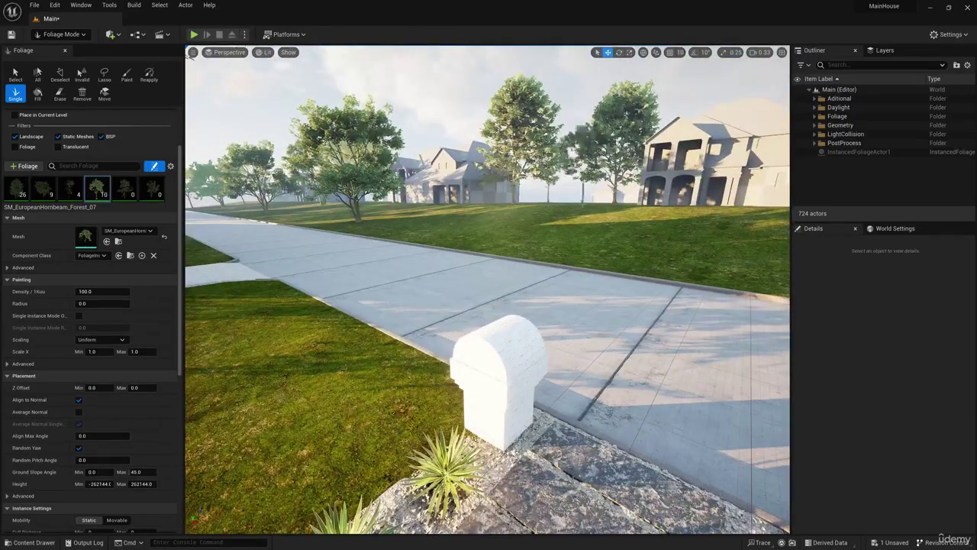
pyautogui.moveTo(488, 298); pyautogui.dragTo(565, 305, button='right')
pyautogui.press('s')
pyautogui.moveTo(464, 229); pyautogui.dragTo(637, 233, button='right')
pyautogui.click(420, 221)
pyautogui.press('s')
pyautogui.moveTo(464, 212); pyautogui.dragTo(581, 206, button='right')
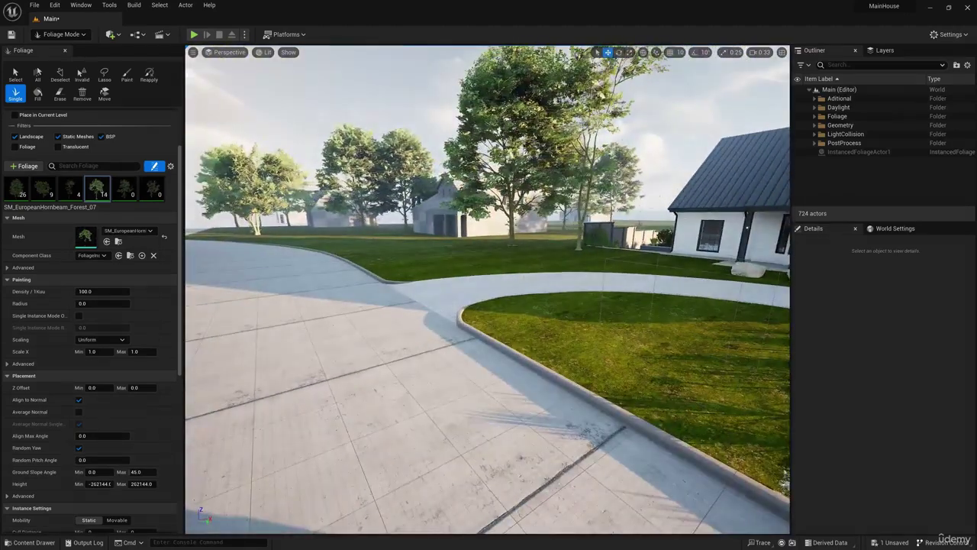
# - Add SM_EuropeanHornbeam_Forest_07 instances on the lawn beyond the curved driveway and undo the last placement
pyautogui.click(511, 241)
pyautogui.click(373, 256)
pyautogui.moveTo(373, 257); pyautogui.dragTo(313, 252, button='right')
pyautogui.press('d')
pyautogui.hotkey('ctrl', 'z')
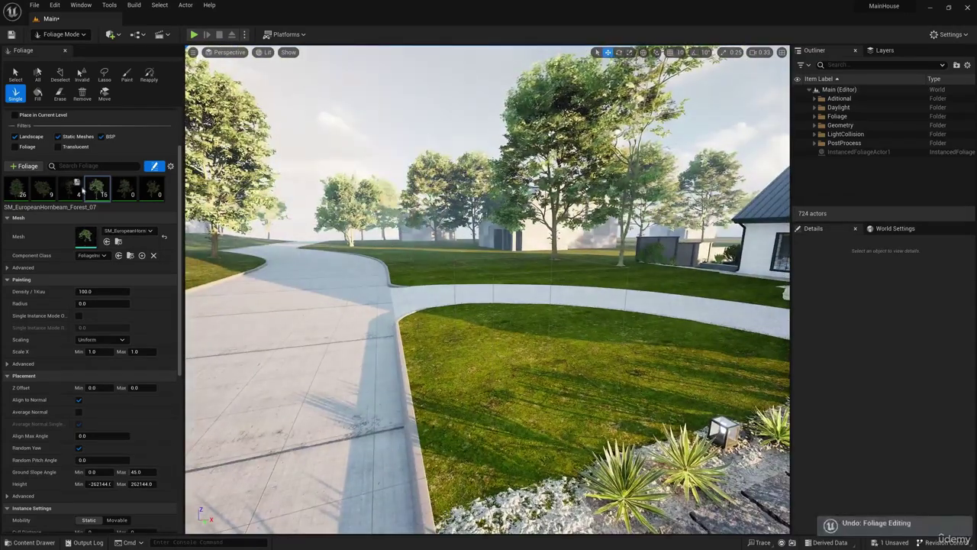
# - Switch to SM_EuropeanHornbeam_Forest_08 and place one instance on the grass where the curved driveway meets the street
pyautogui.click(126, 187)
pyautogui.click(428, 272)
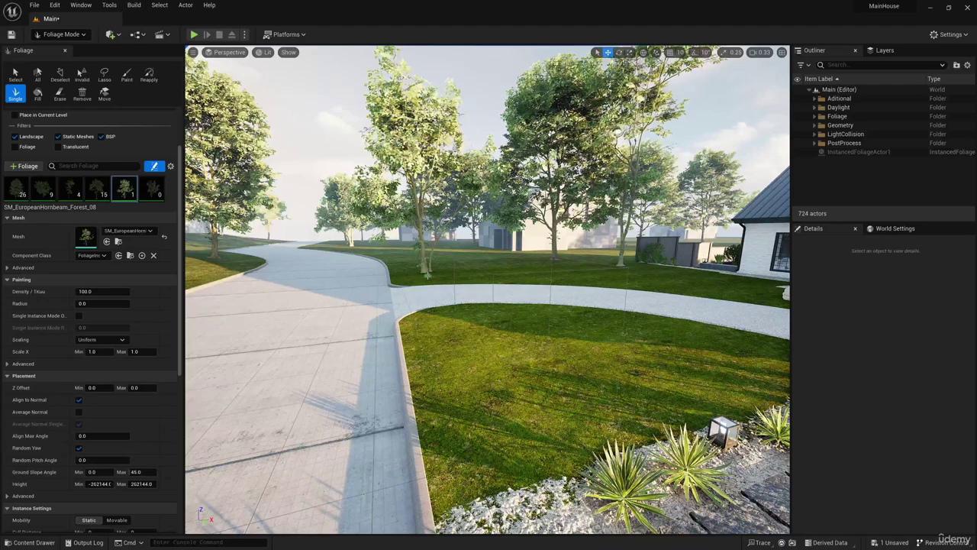
pyautogui.hotkey('ctrl', 'z')
# - Switch to SM_EuropeanHornbeam_Forest_09 and place one instance on the front lawn inside the curved driveway, near the curb
pyautogui.click(151, 192)
pyautogui.click(505, 376)
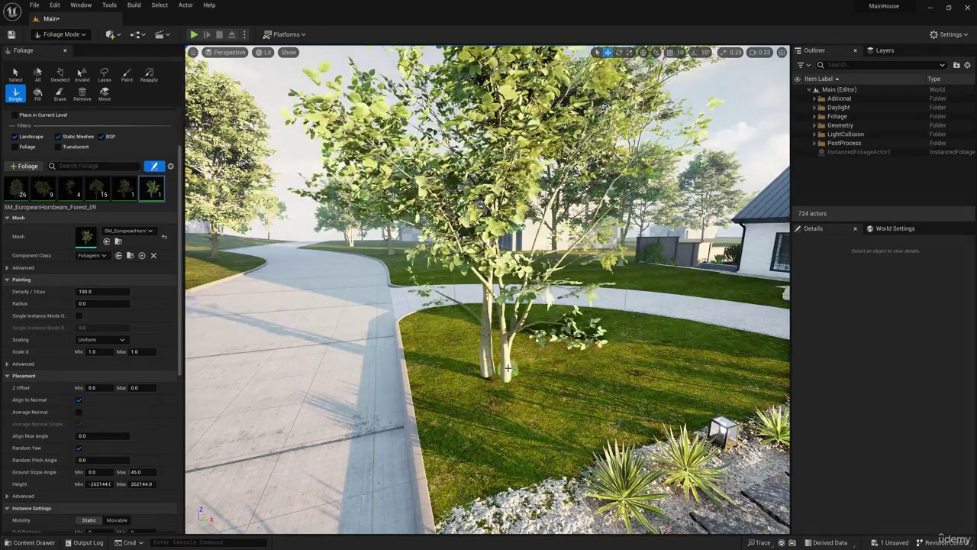
pyautogui.hotkey('ctrl', 'z')
pyautogui.moveTo(505, 375); pyautogui.dragTo(690, 362, button='right')
pyautogui.click(569, 327)
pyautogui.press('a')
pyautogui.moveTo(569, 327); pyautogui.dragTo(764, 302, button='right')
pyautogui.press('s')
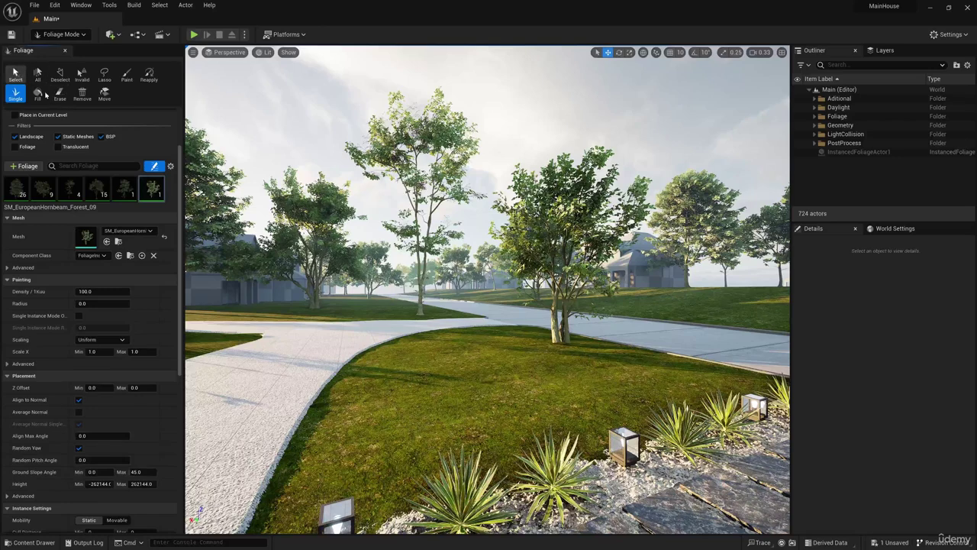
# - Select the SM_EuropeanHornbeam_Forest_09 tree on the front lawn and scale it down
pyautogui.click(16, 74)
pyautogui.click(562, 319)
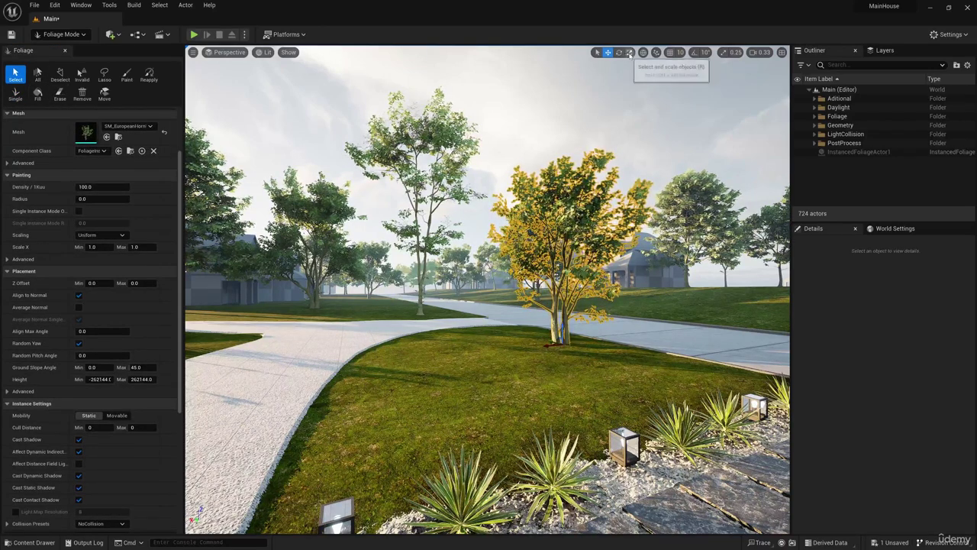
pyautogui.click(629, 53)
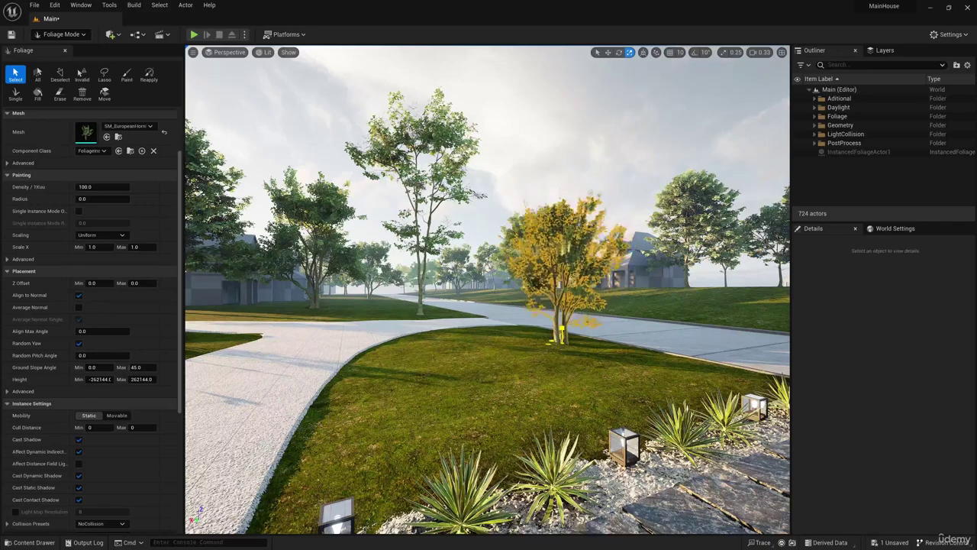
pyautogui.press('w')
pyautogui.moveTo(561, 305); pyautogui.dragTo(263, 298, button='right')
pyautogui.press('s')
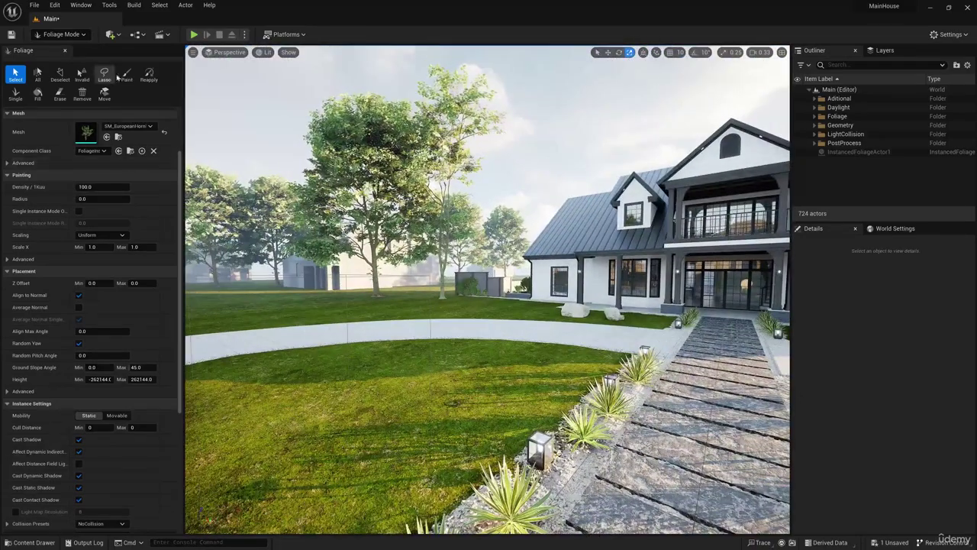
# - Return to single-instance placement and add SM_EuropeanHornbeam_Forest_09 instances on the grass across the street
pyautogui.click(15, 94)
pyautogui.moveTo(387, 307); pyautogui.dragTo(276, 273, button='right')
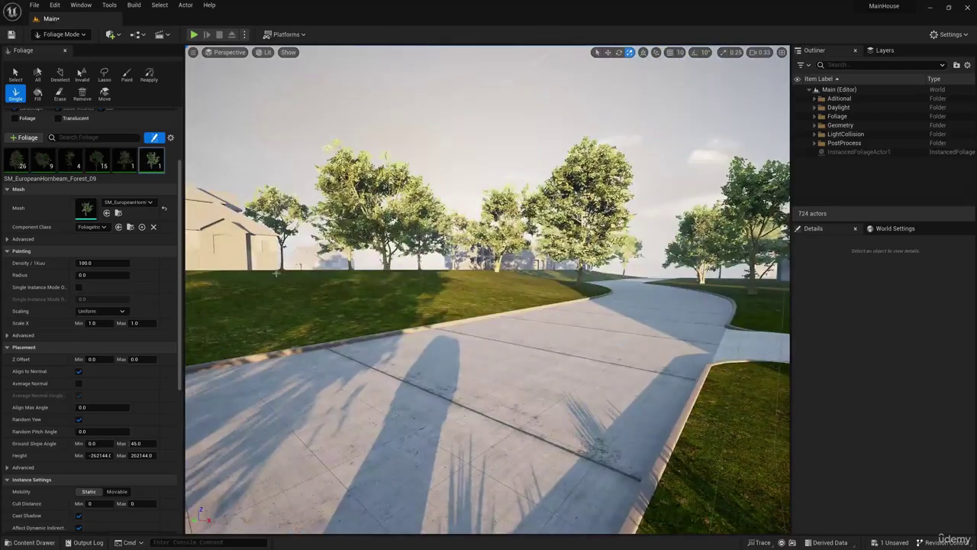
pyautogui.click(340, 298)
pyautogui.moveTo(339, 298); pyautogui.dragTo(263, 294, button='right')
pyautogui.click(375, 285)
pyautogui.moveTo(375, 285); pyautogui.dragTo(317, 282, button='right')
pyautogui.click(404, 261)
pyautogui.moveTo(404, 262); pyautogui.dragTo(328, 267, button='right')
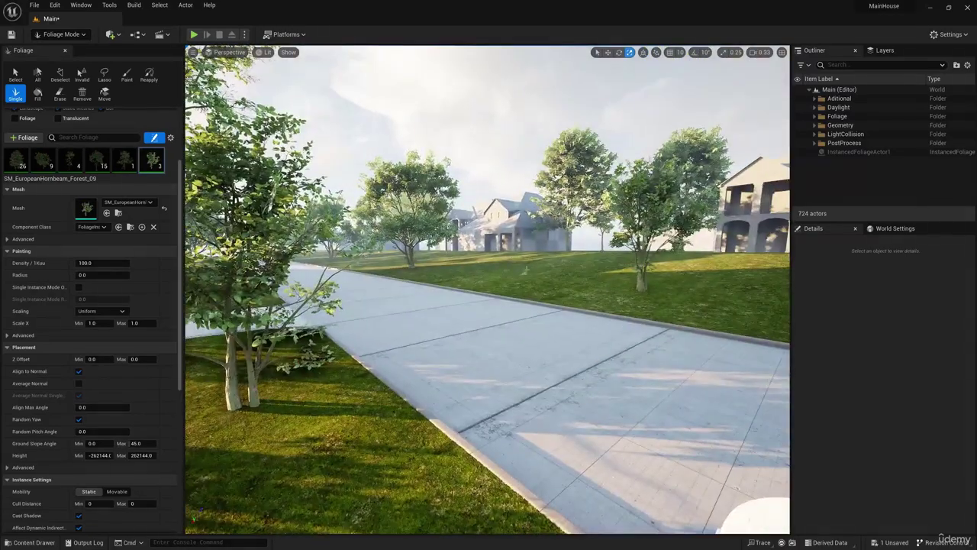
# - Place further SM_EuropeanHornbeam_Forest_09 instances around the property, including the grass behind the pool fence
pyautogui.moveTo(328, 343); pyautogui.dragTo(267, 355, button='right')
pyautogui.click(399, 359)
pyautogui.moveTo(399, 360); pyautogui.dragTo(633, 222, button='right')
pyautogui.click(620, 279)
pyautogui.press('w')
pyautogui.click(546, 400)
pyautogui.moveTo(546, 400); pyautogui.dragTo(634, 416, button='right')
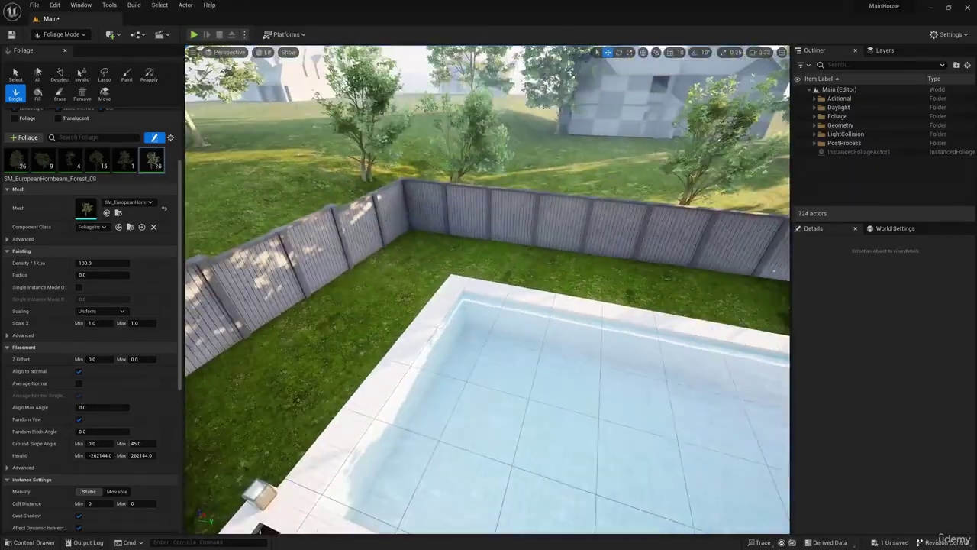
# - Switch to SM_EuropeanHornbeam_Forest_08 and place an instance at the corner of the pool fence
pyautogui.click(126, 159)
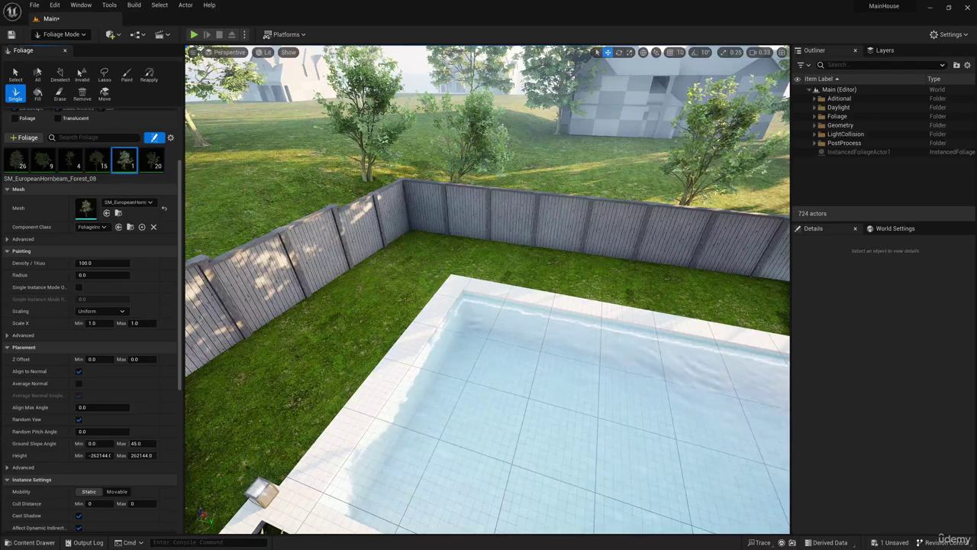
pyautogui.click(413, 177)
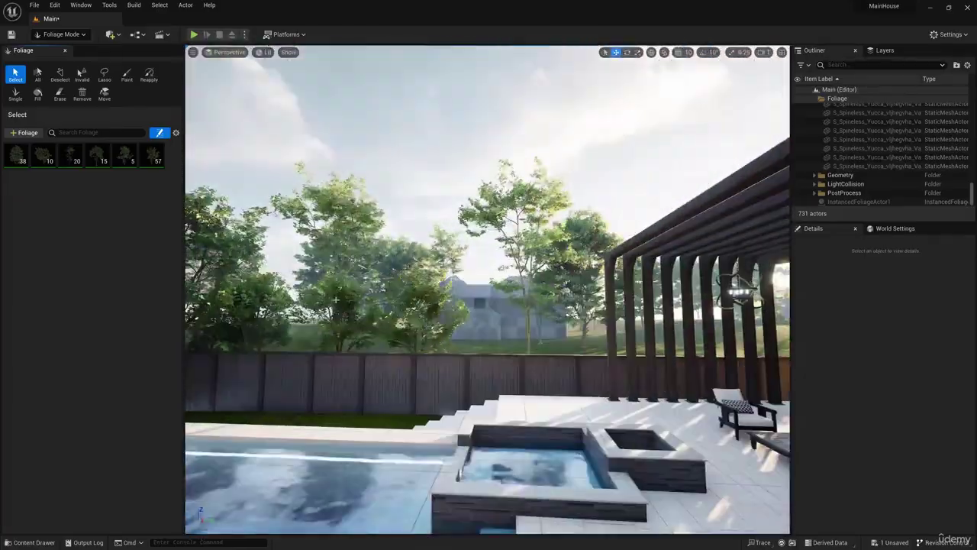
# - Select and duplicate the low SM_EuropeanHornbeam_Forest_09 trees behind the pool fence, and activate the Scale tool for them
pyautogui.click(345, 297)
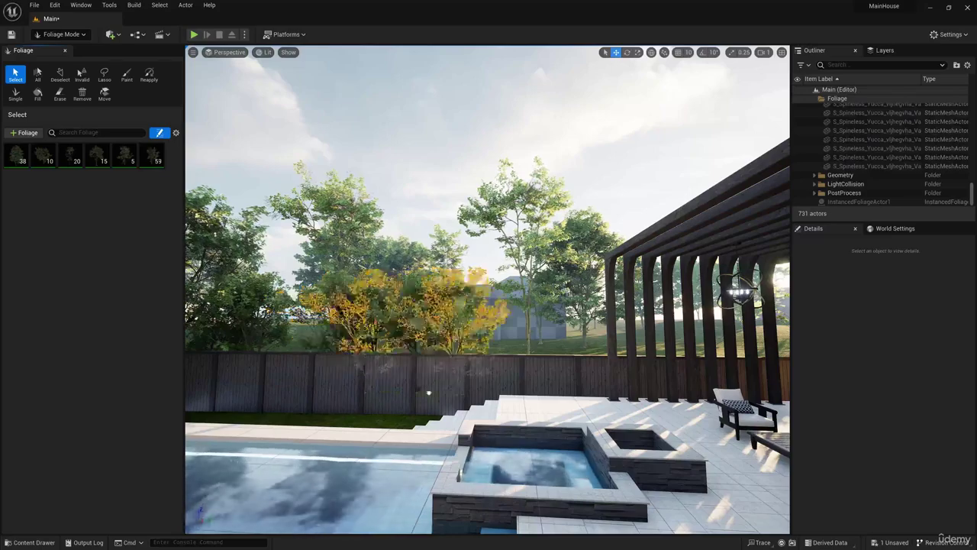
pyautogui.click(638, 52)
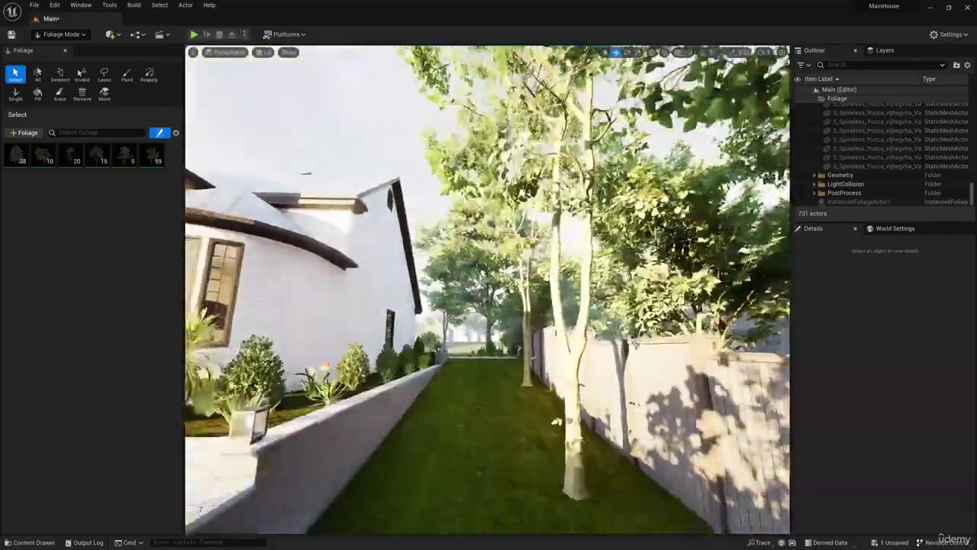
pyautogui.press('w')
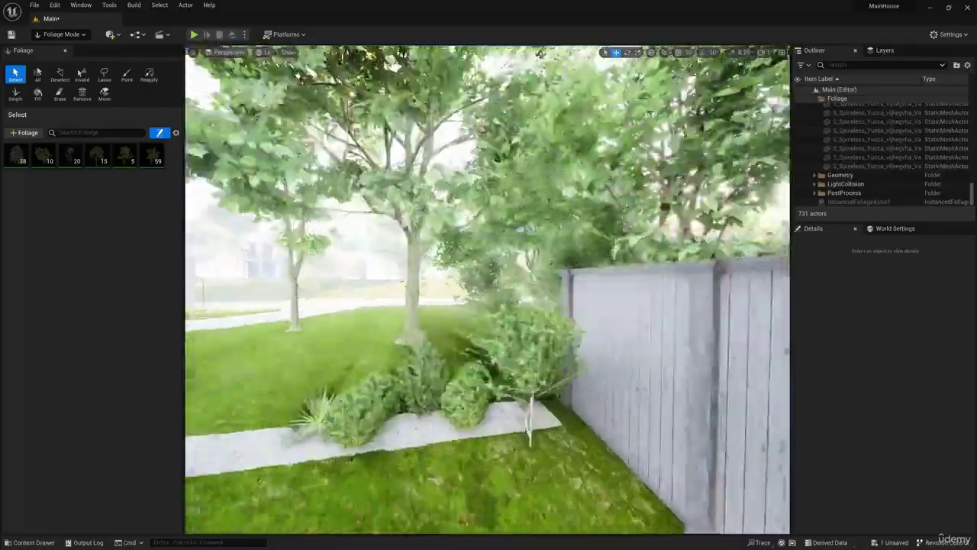